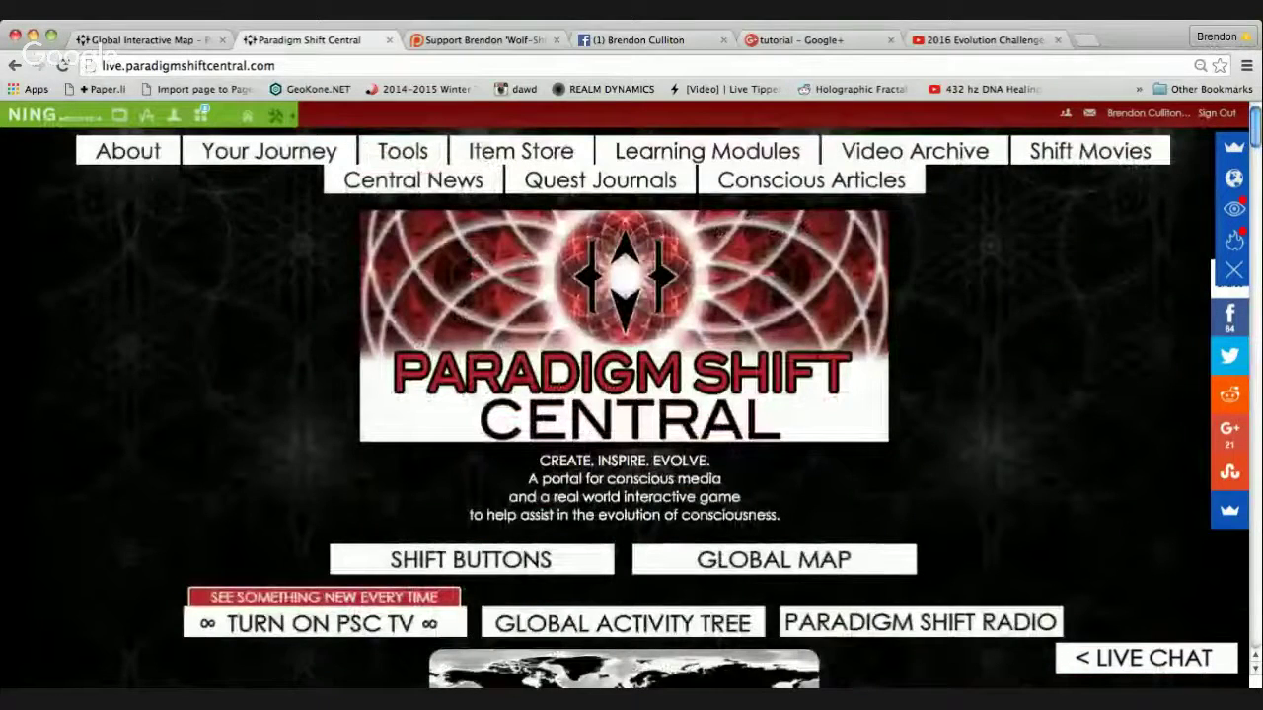
- Start a new Quest Journal post and bring its blank title and body editor into view
mouse_move(270, 151)
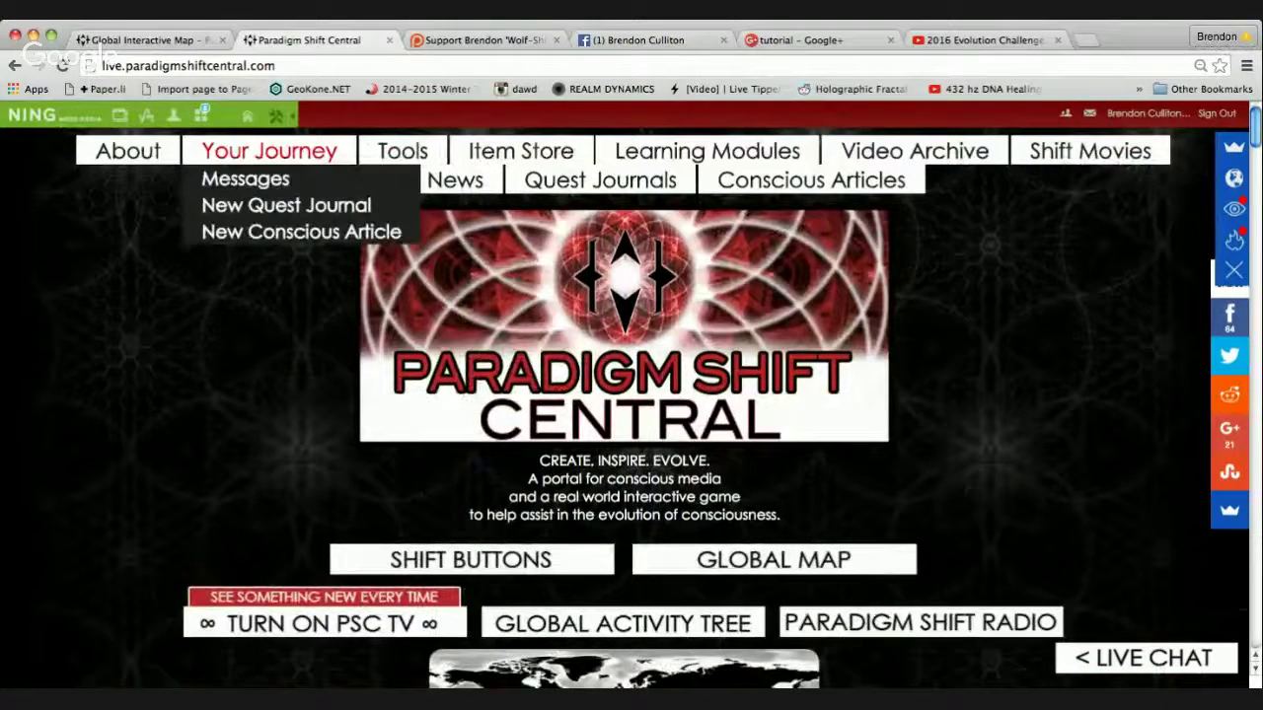
click(287, 204)
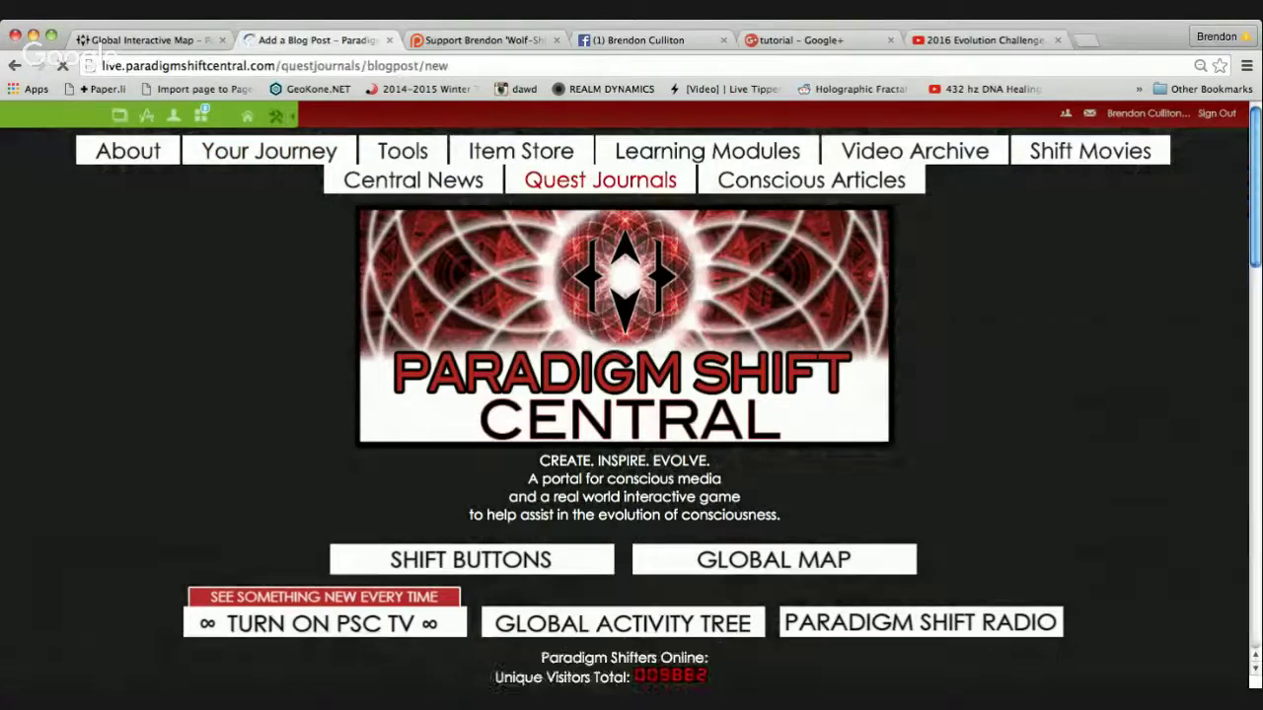
scroll(625, 404, down, 10)
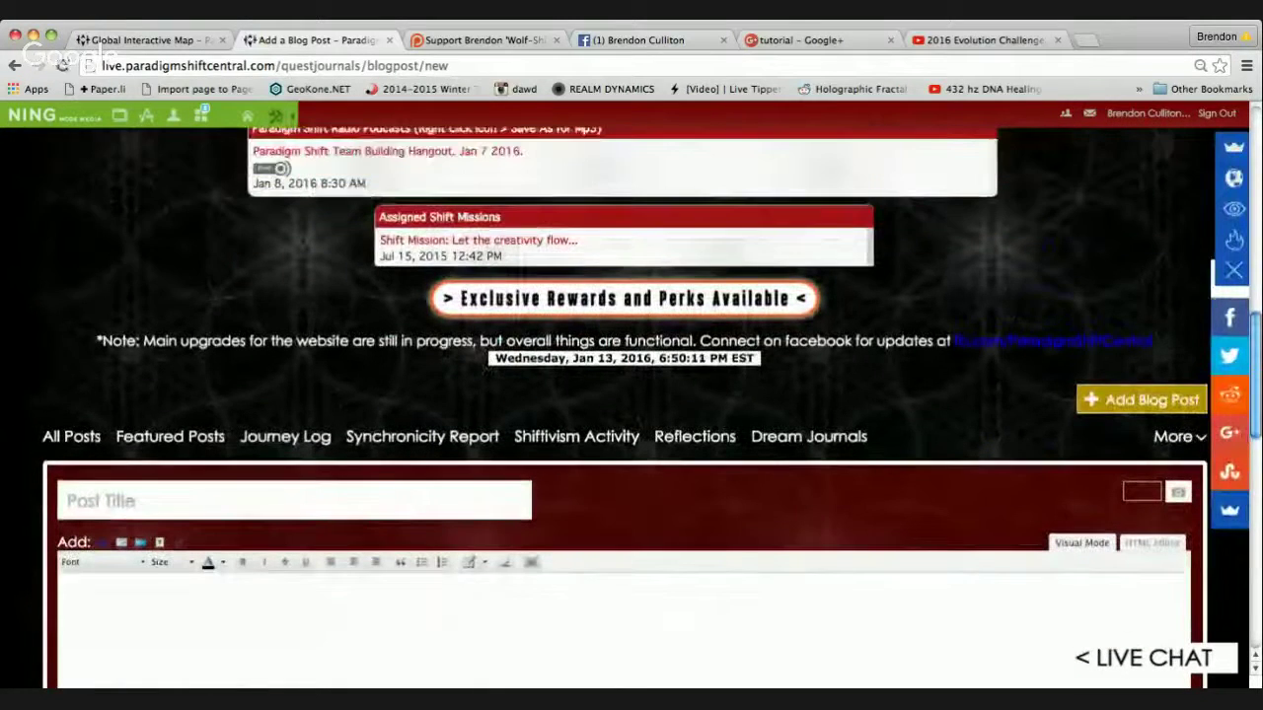
scroll(625, 395, down, 3)
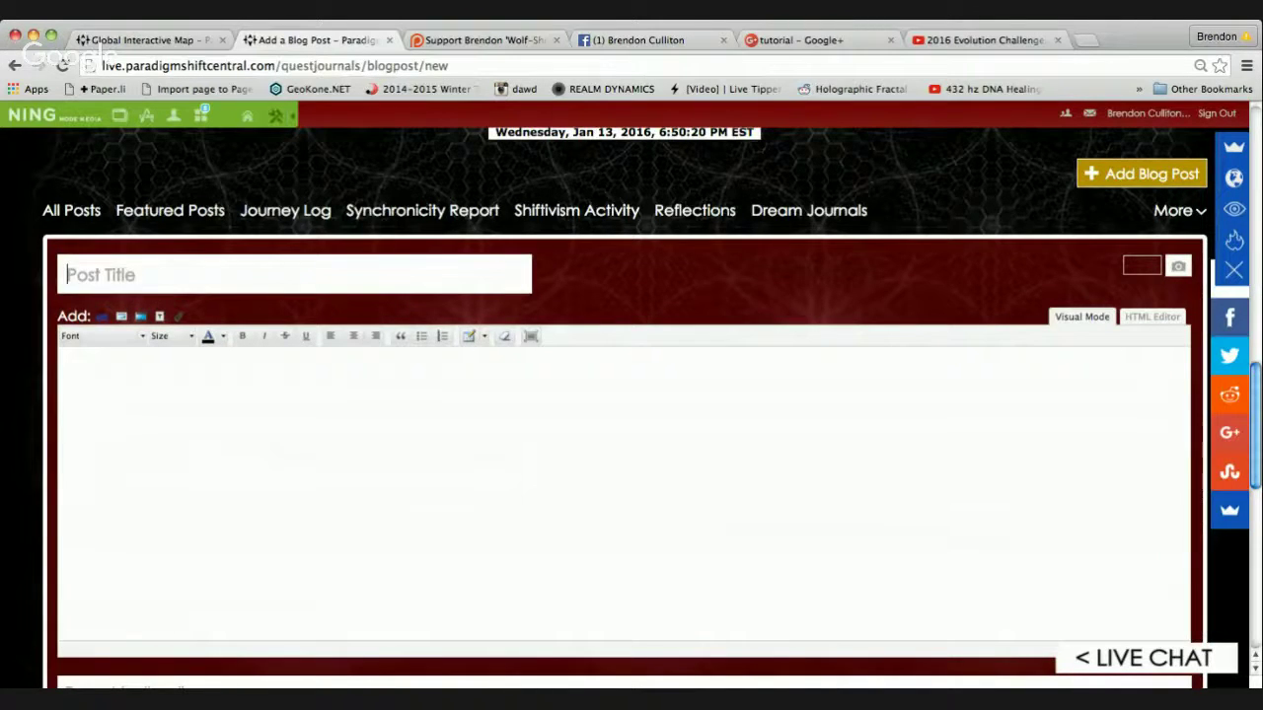
scroll(632, 394, up, 5)
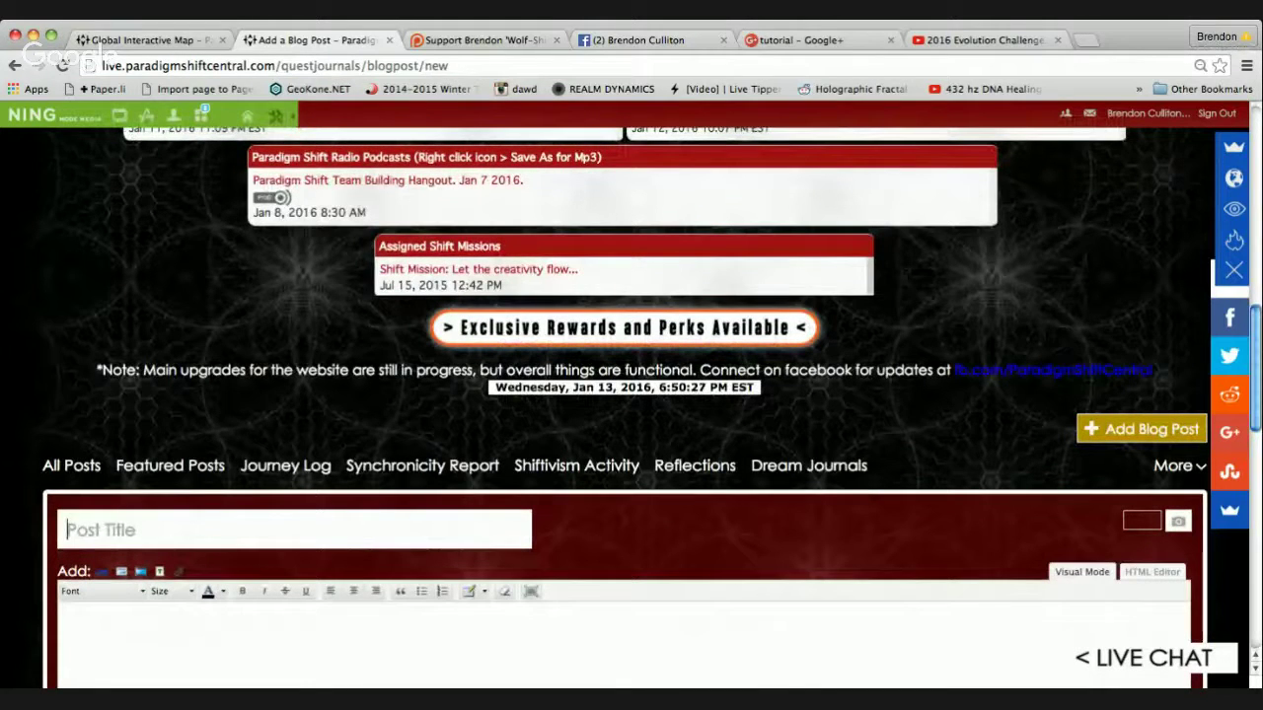
scroll(631, 394, down, 3)
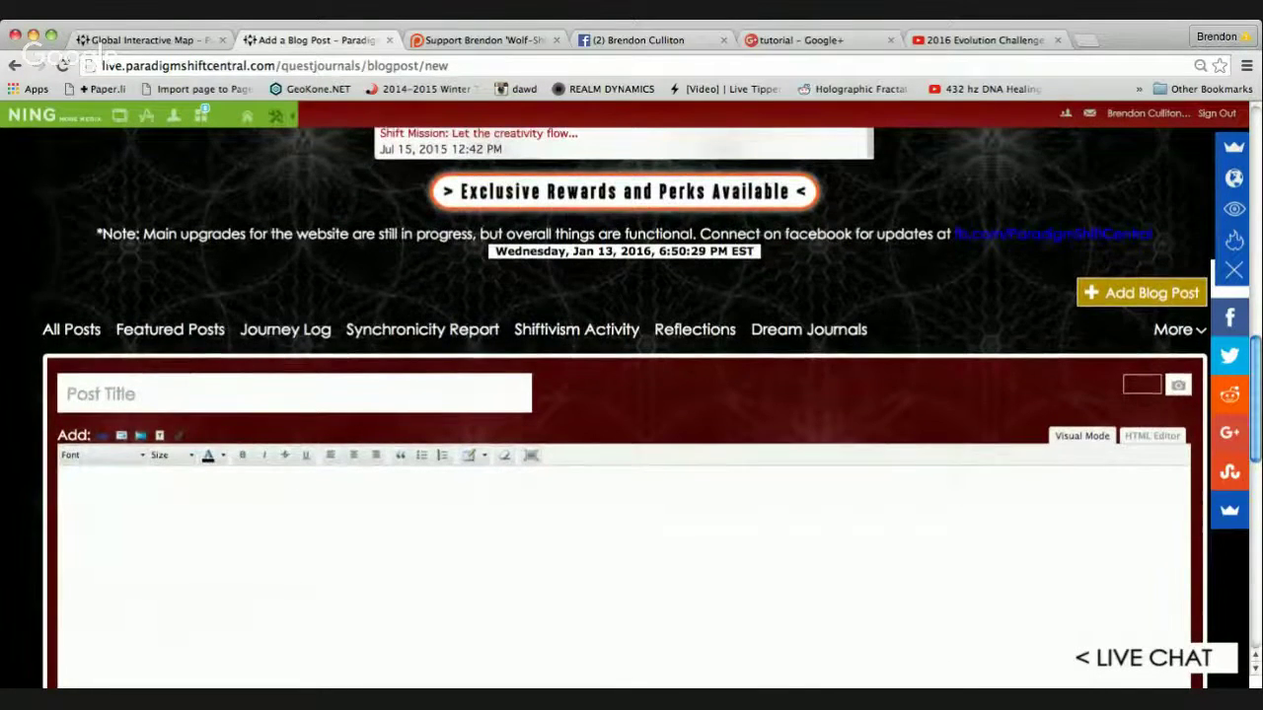
scroll(631, 394, down, 1)
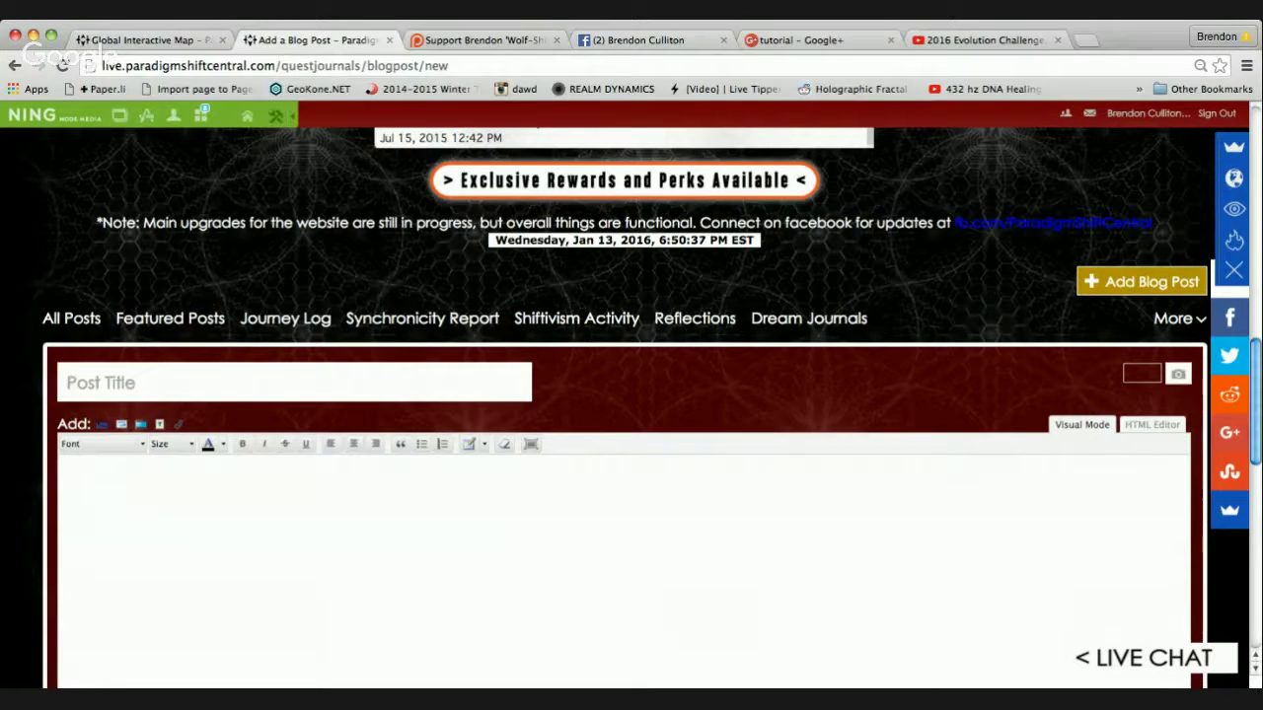
drag(115, 317, 42, 317)
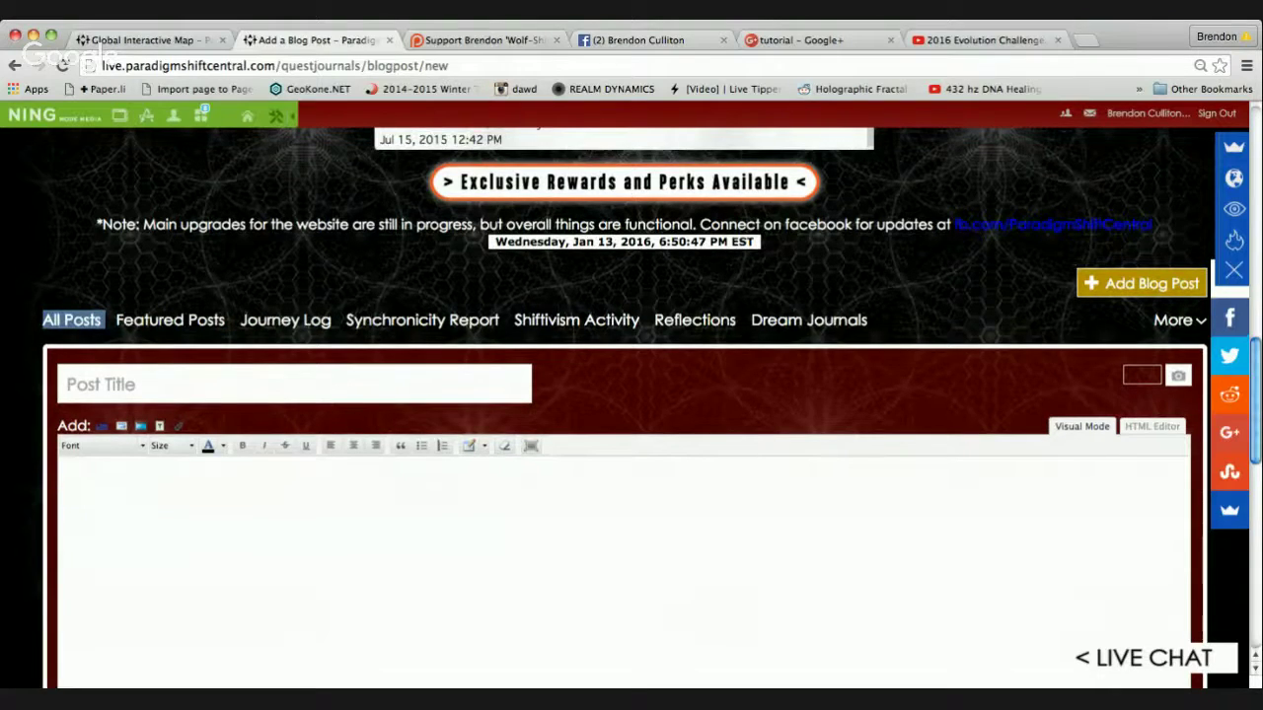
scroll(632, 395, down, 3)
scroll(632, 395, up, 2)
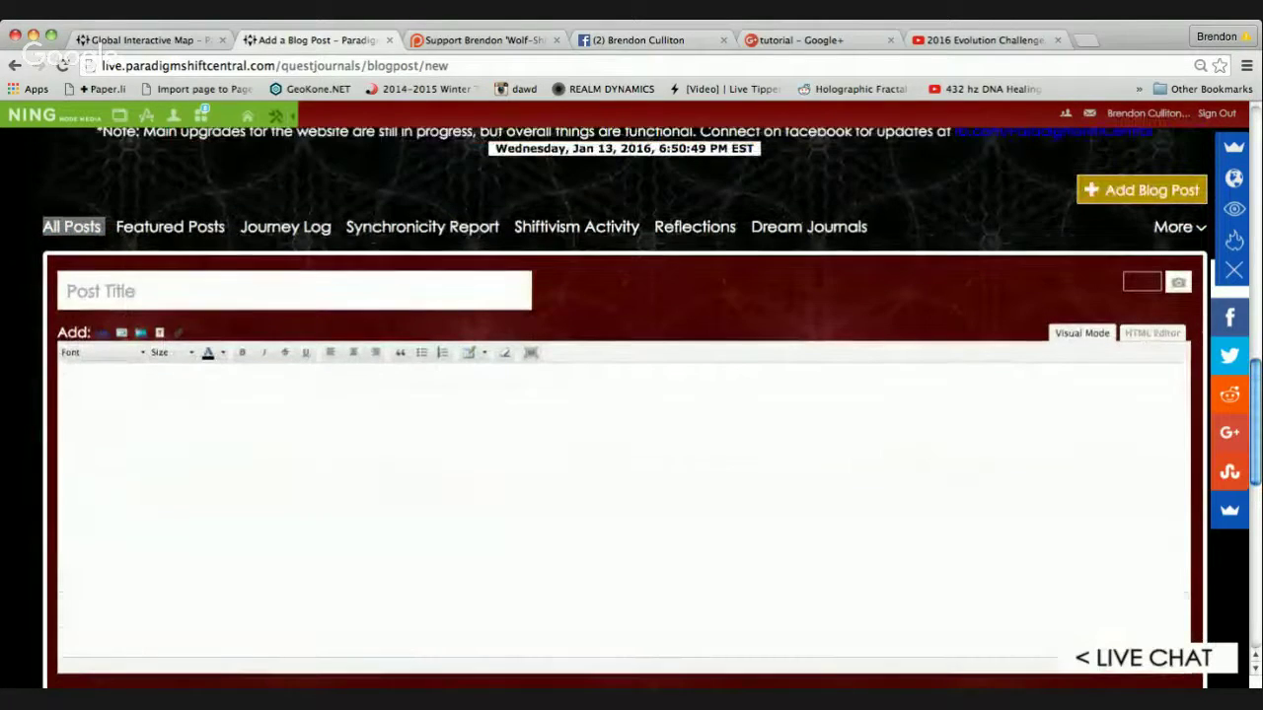
- Title the journal post "Celestial Fortune"
click(197, 291)
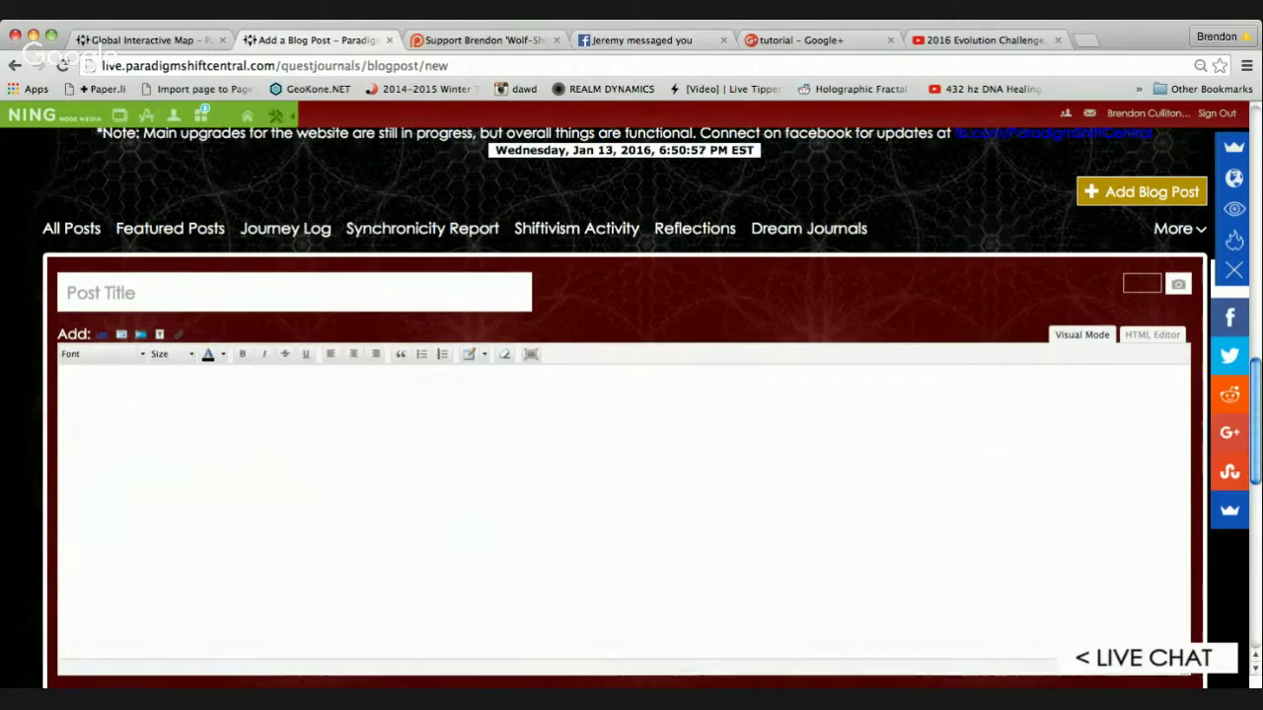
text(Cele)
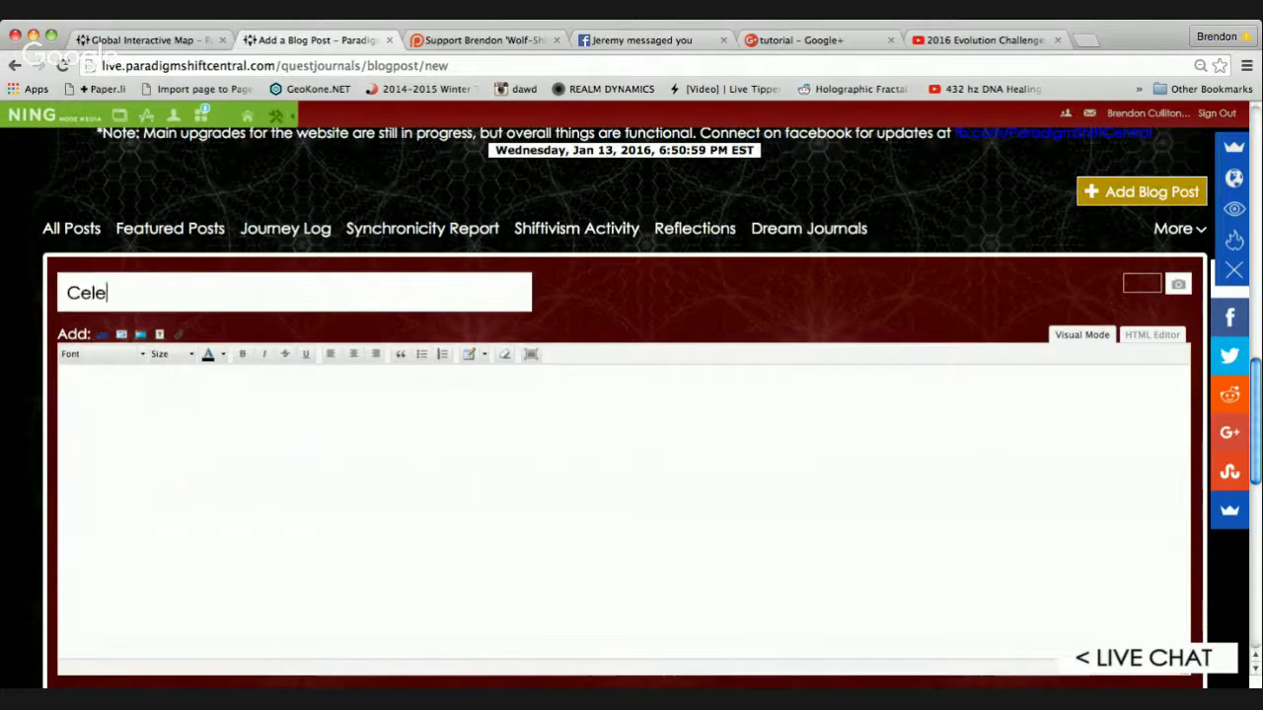
text(stial Fortune)
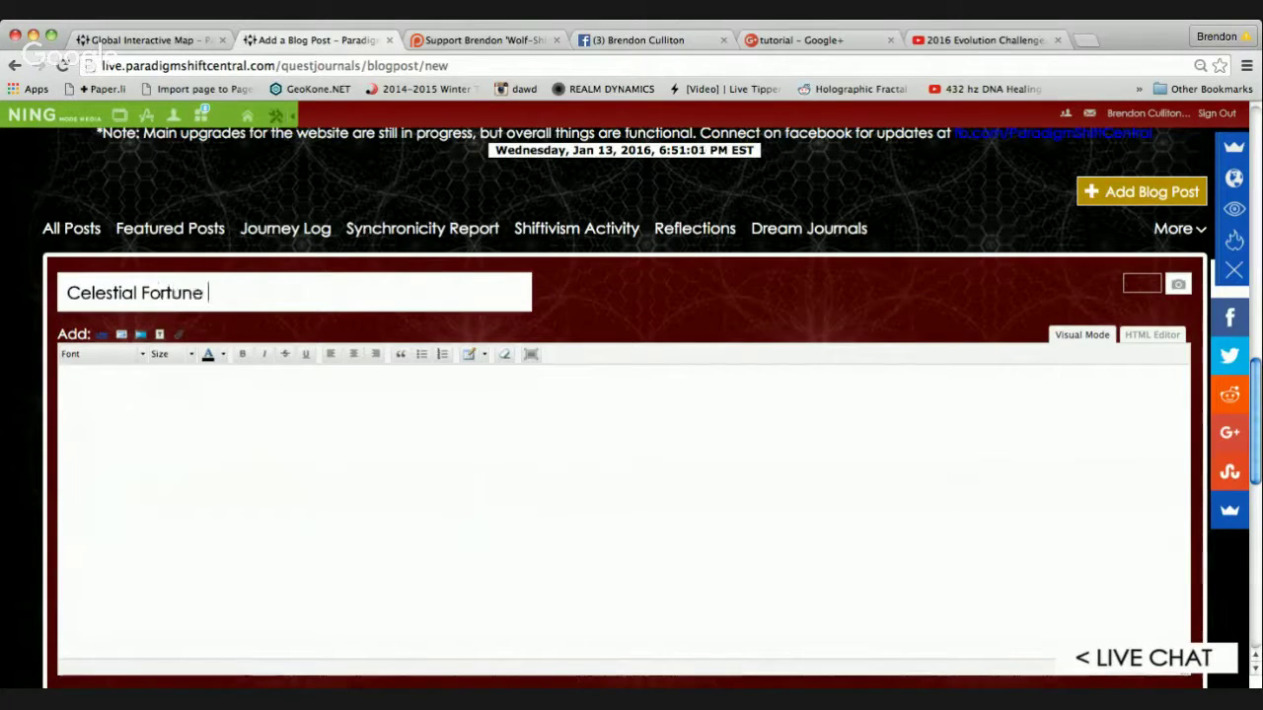
- Write "Type in a whole bunch of stuff right meow." as the body text of the post
click(65, 376)
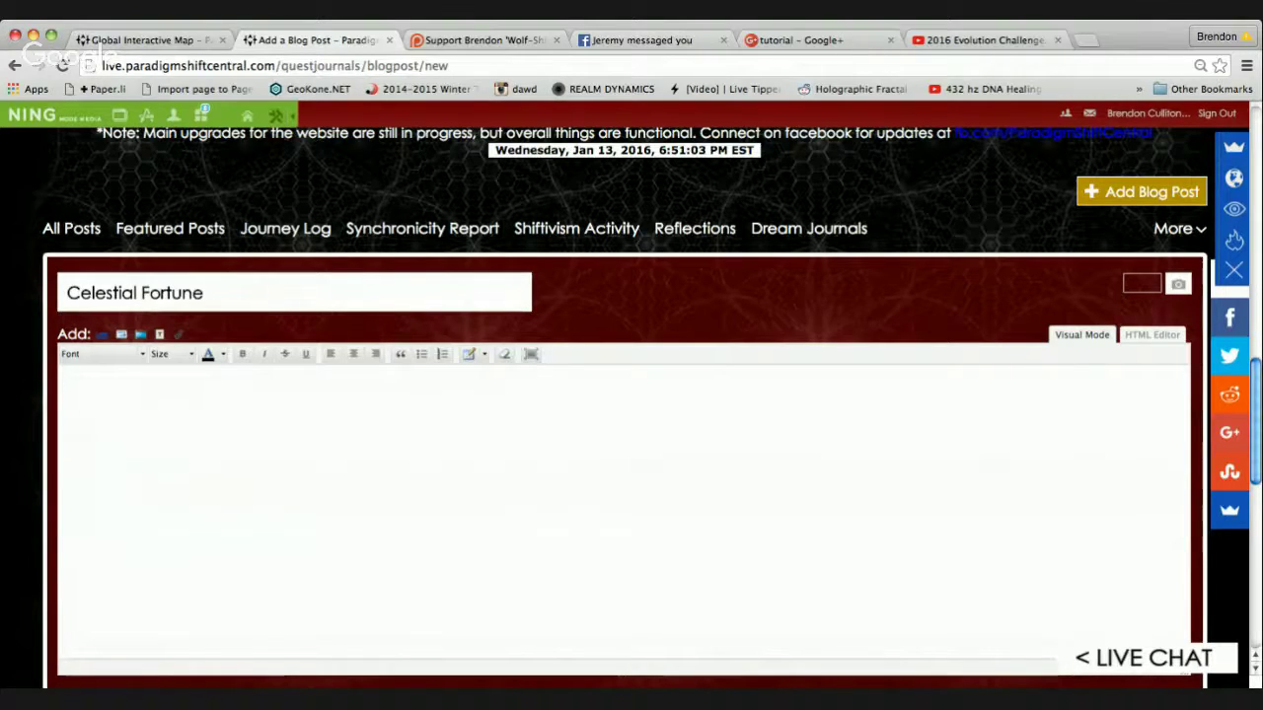
text(Type in a)
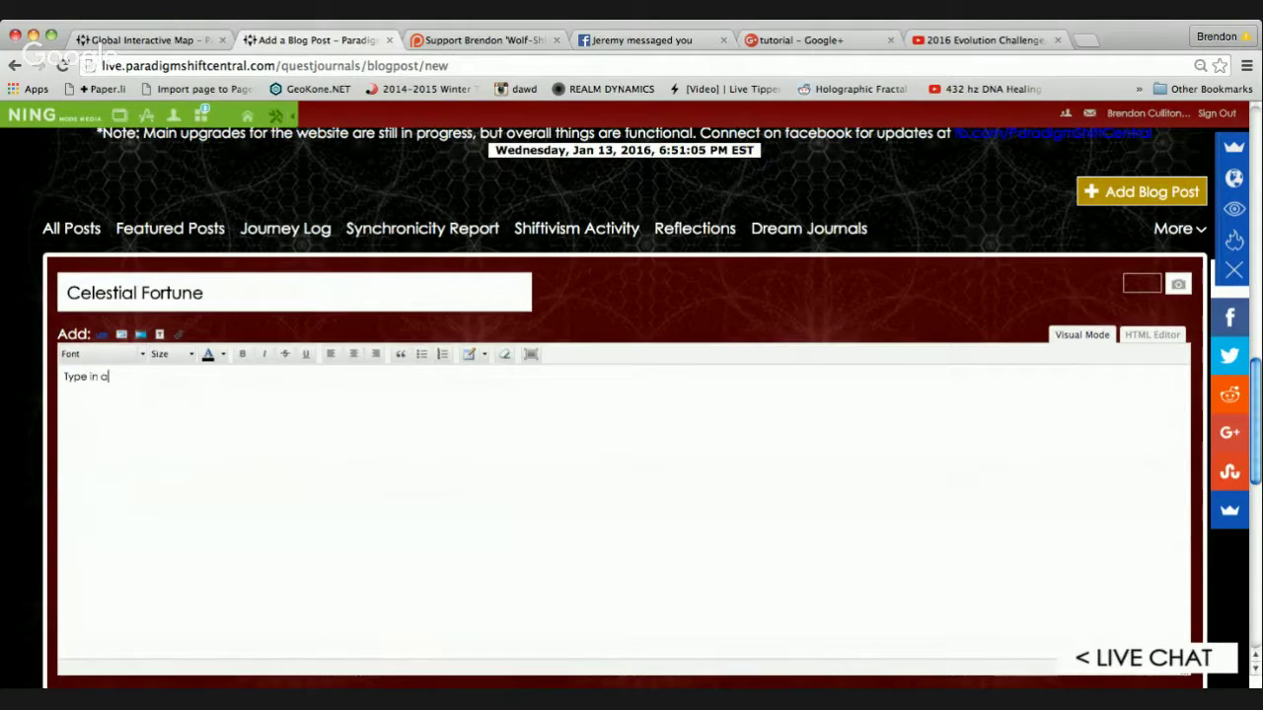
text( whole bunch of st)
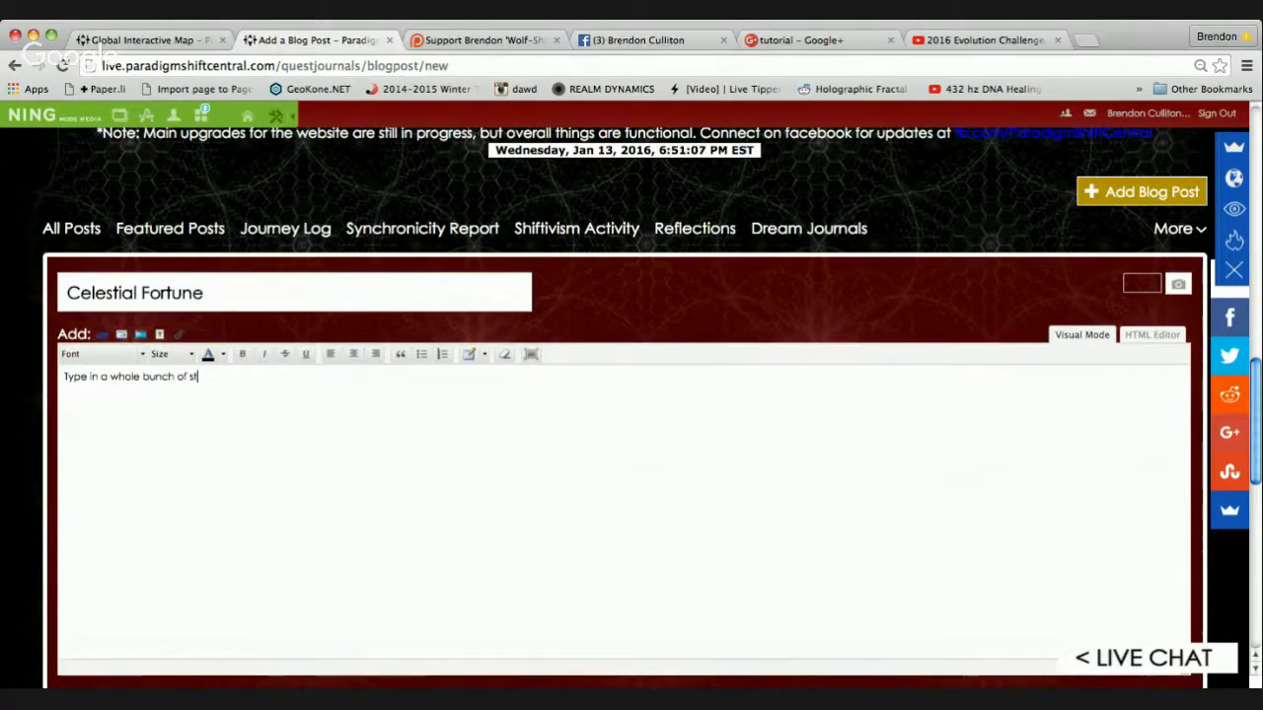
text(uff right meow.)
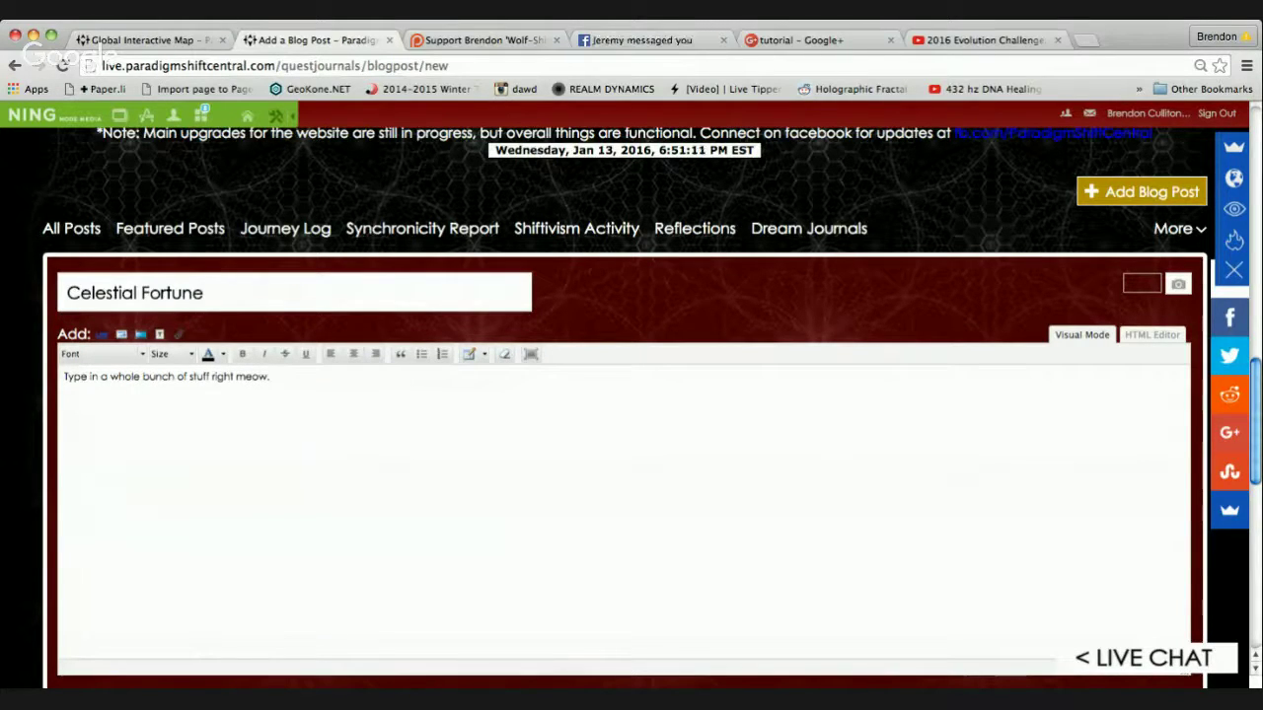
scroll(631, 395, down, 2)
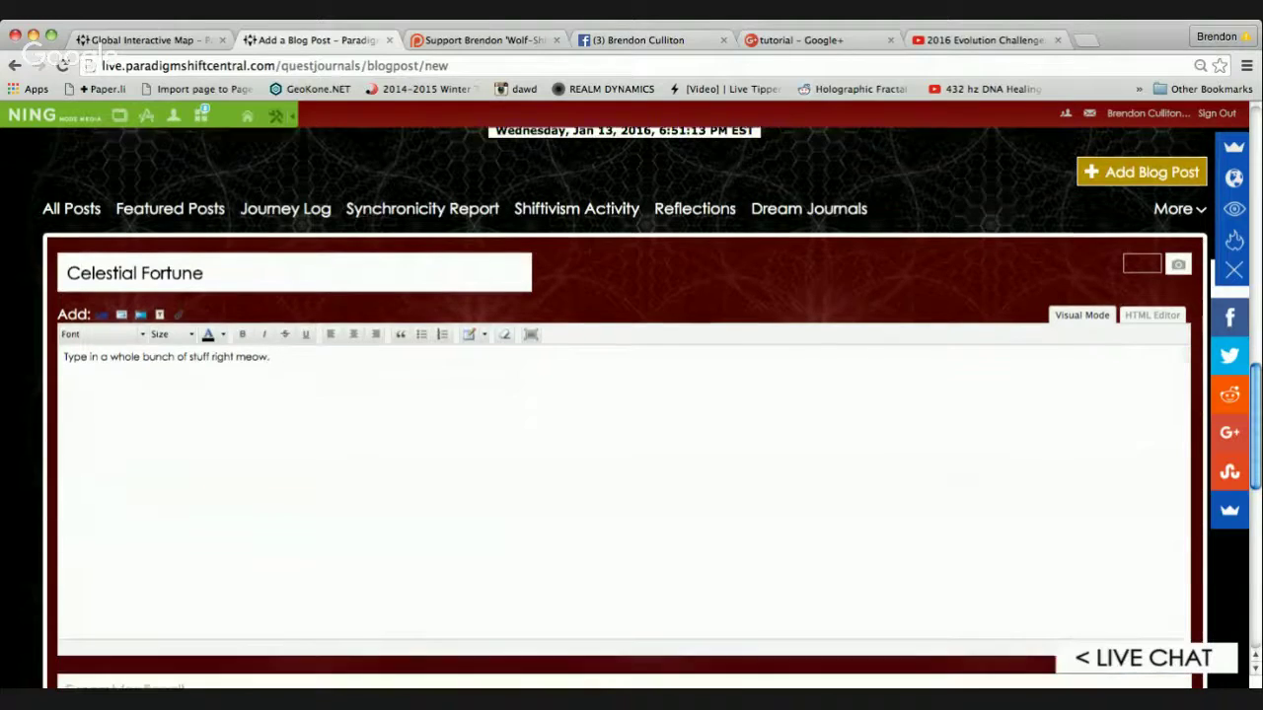
mouse_move(272, 320)
mouse_down()
mouse_move(63, 321)
mouse_move(274, 321)
mouse_up()
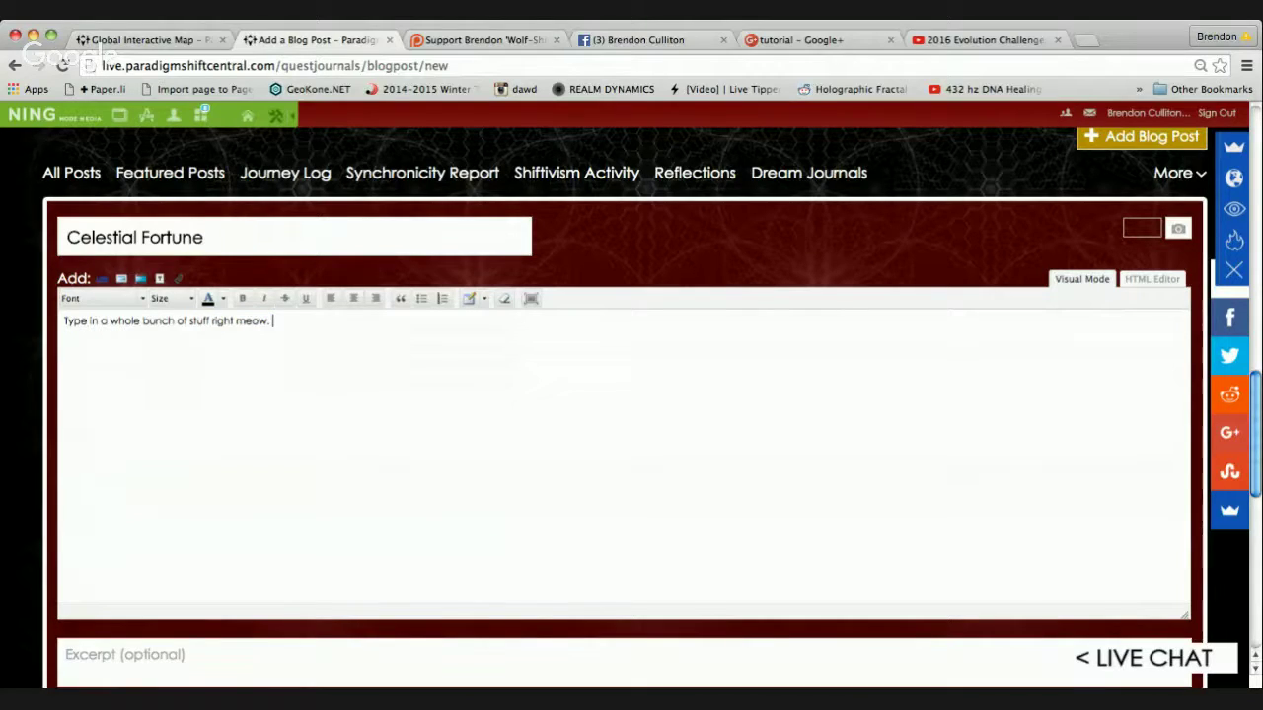
key(super+Tab)
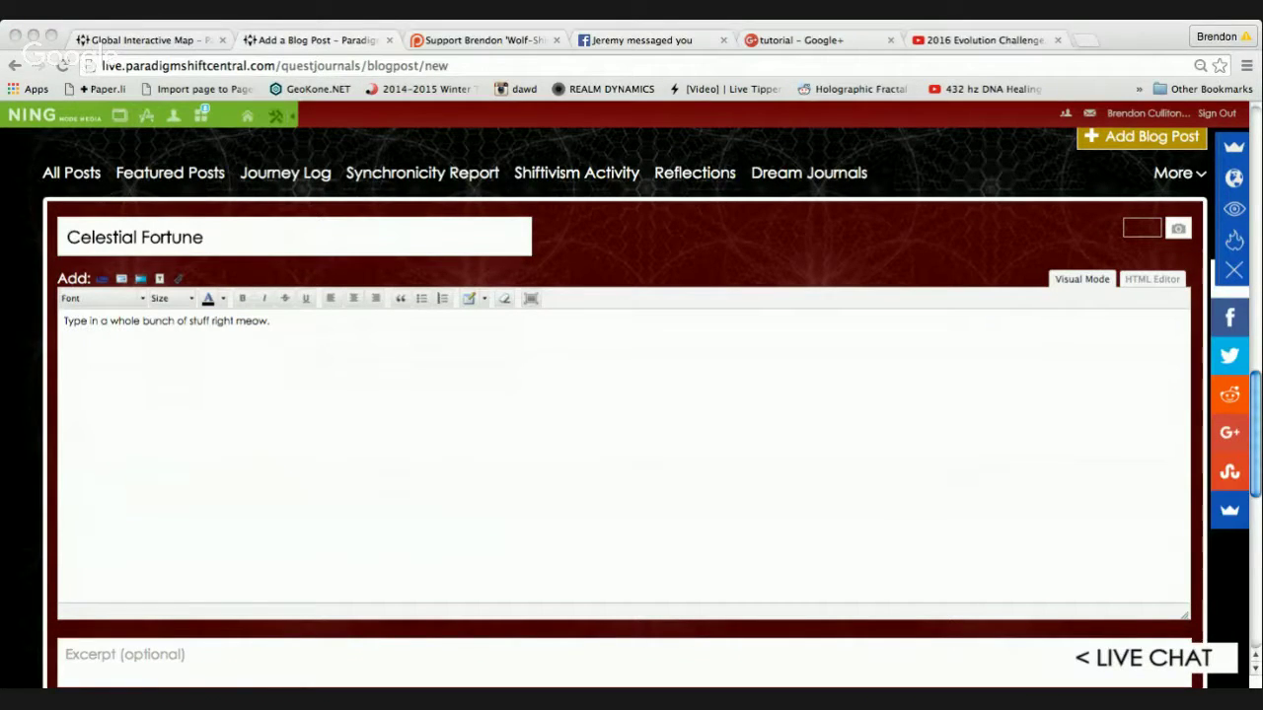
mouse_move(273, 321)
mouse_down()
mouse_move(63, 321)
mouse_move(249, 321)
mouse_up()
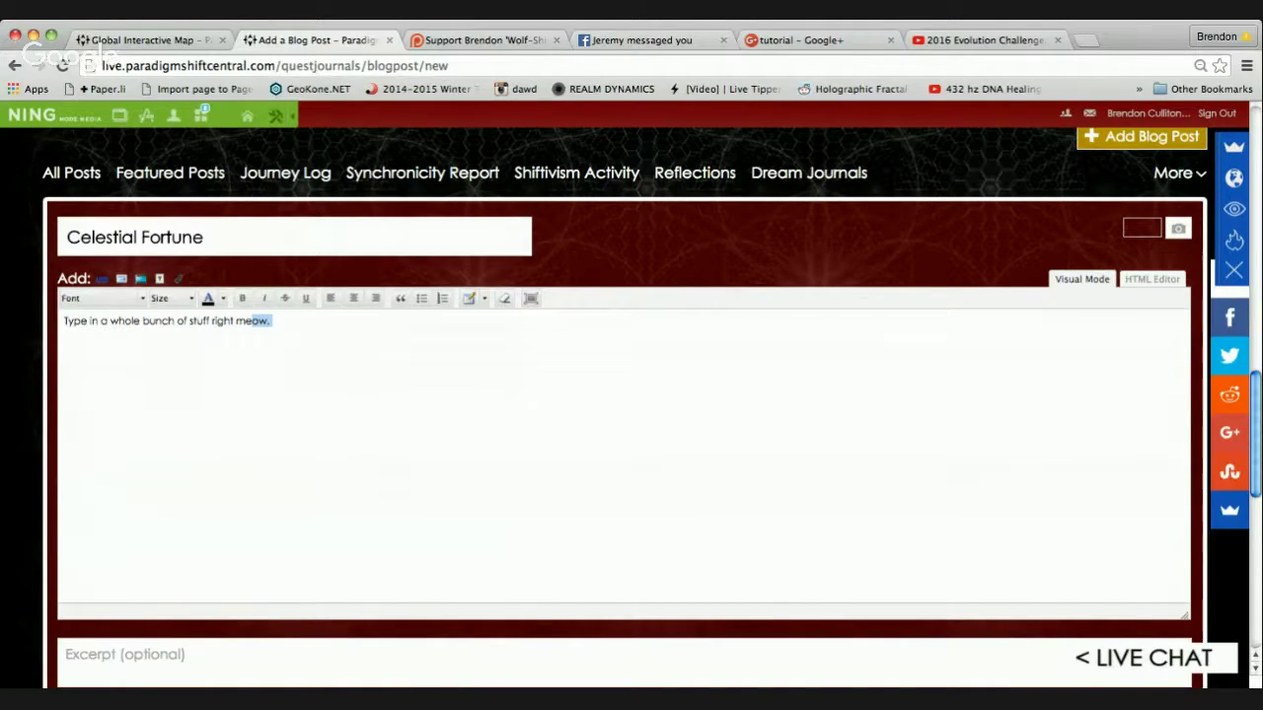
key(Right)
key(super+a)
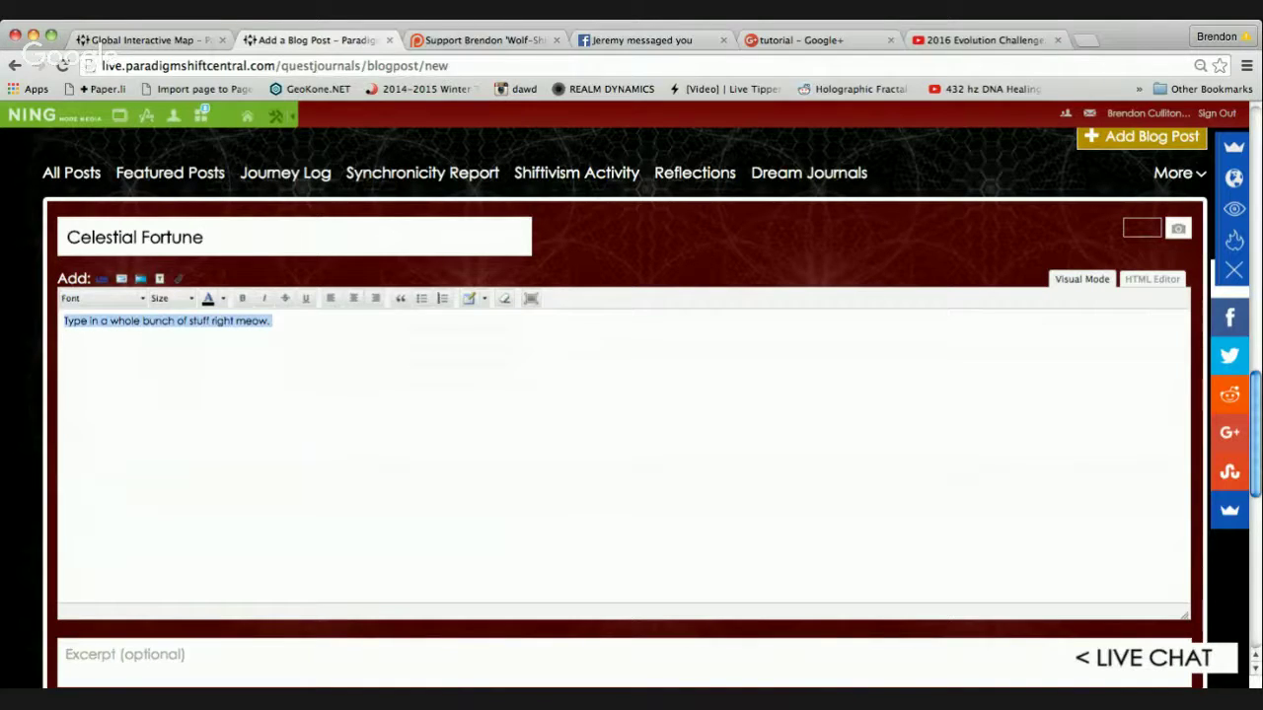
scroll(632, 408, down, 1)
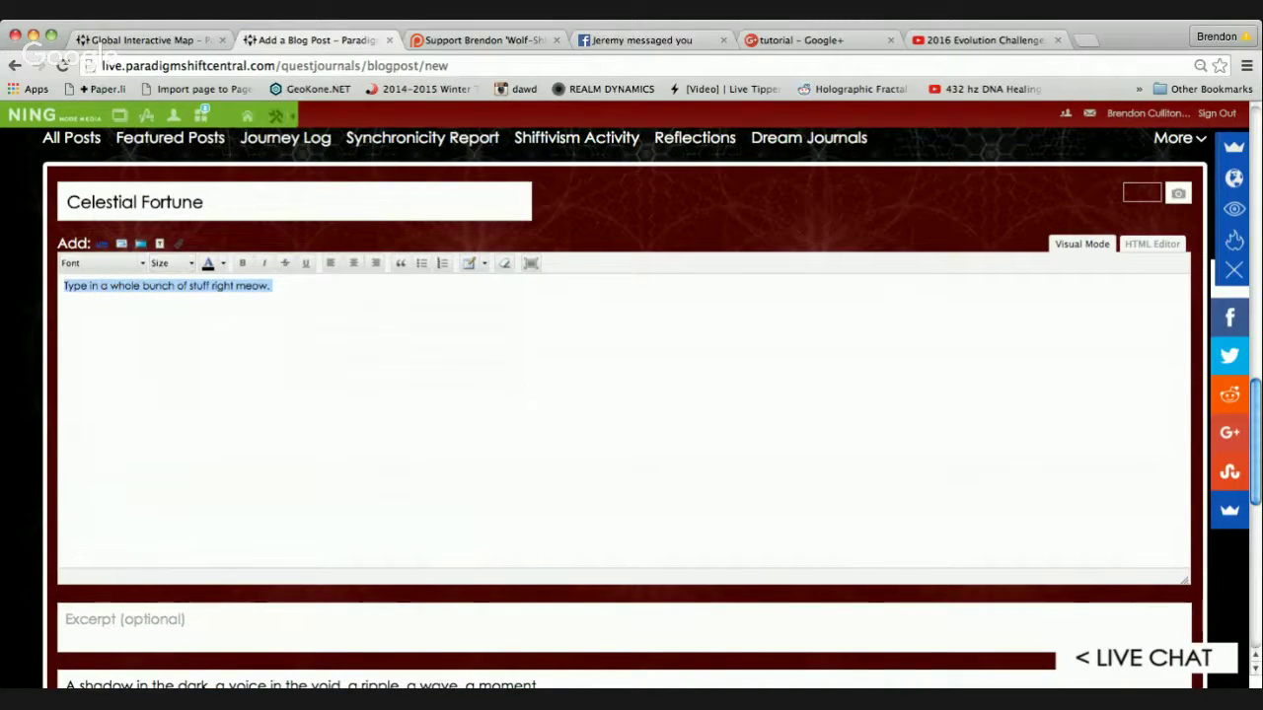
drag(1187, 244, 1054, 244)
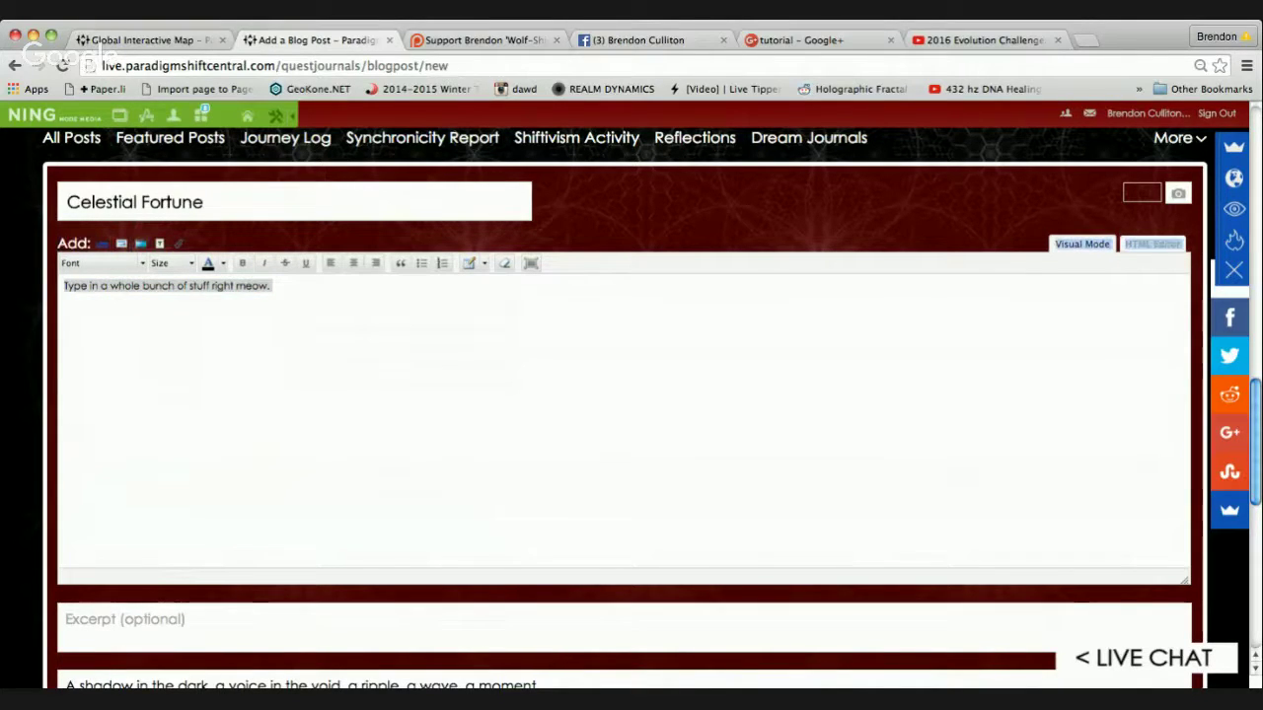
- Examine the HTML source of the body text, then return to the visual view of the post
click(1151, 243)
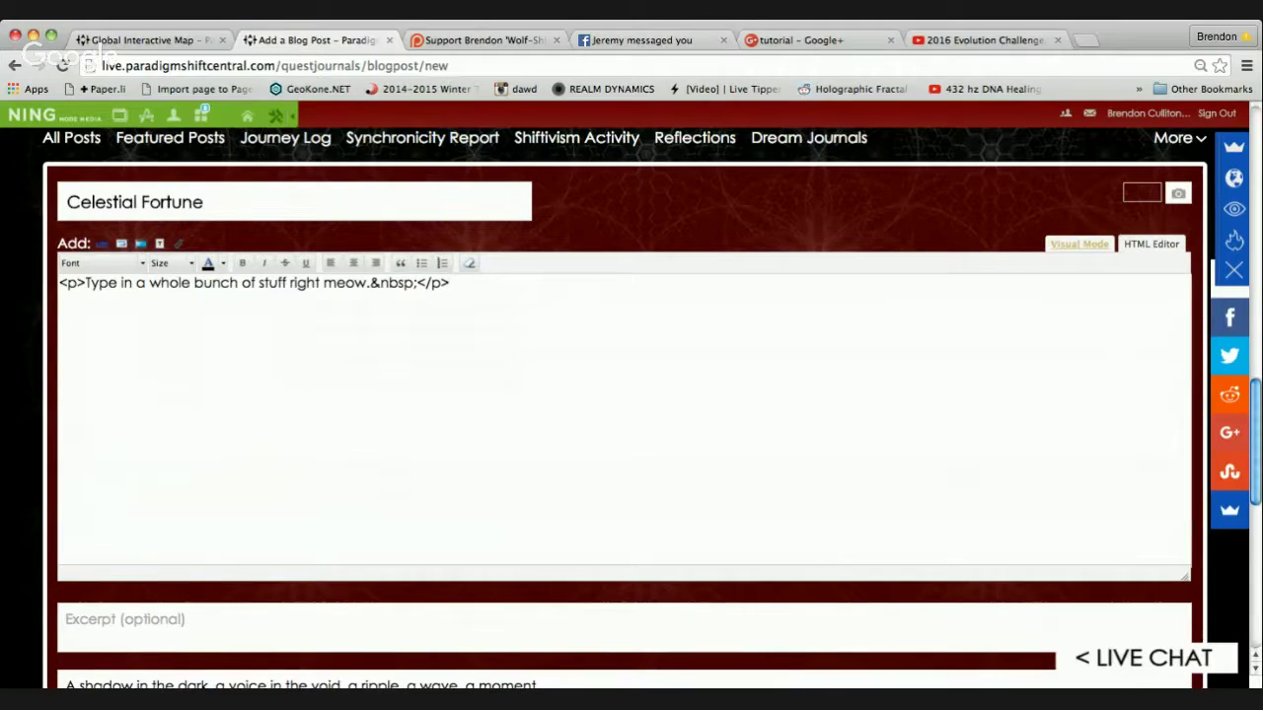
click(1080, 244)
click(1151, 244)
key(super+a)
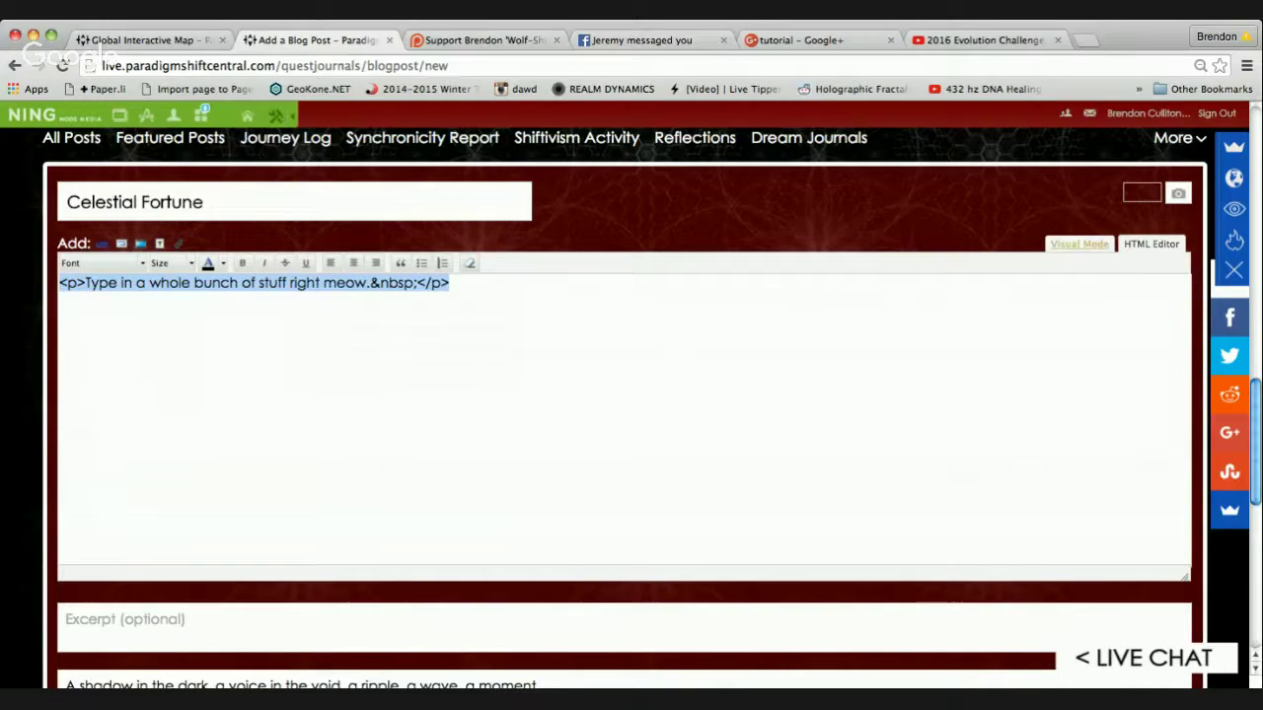
click(1080, 244)
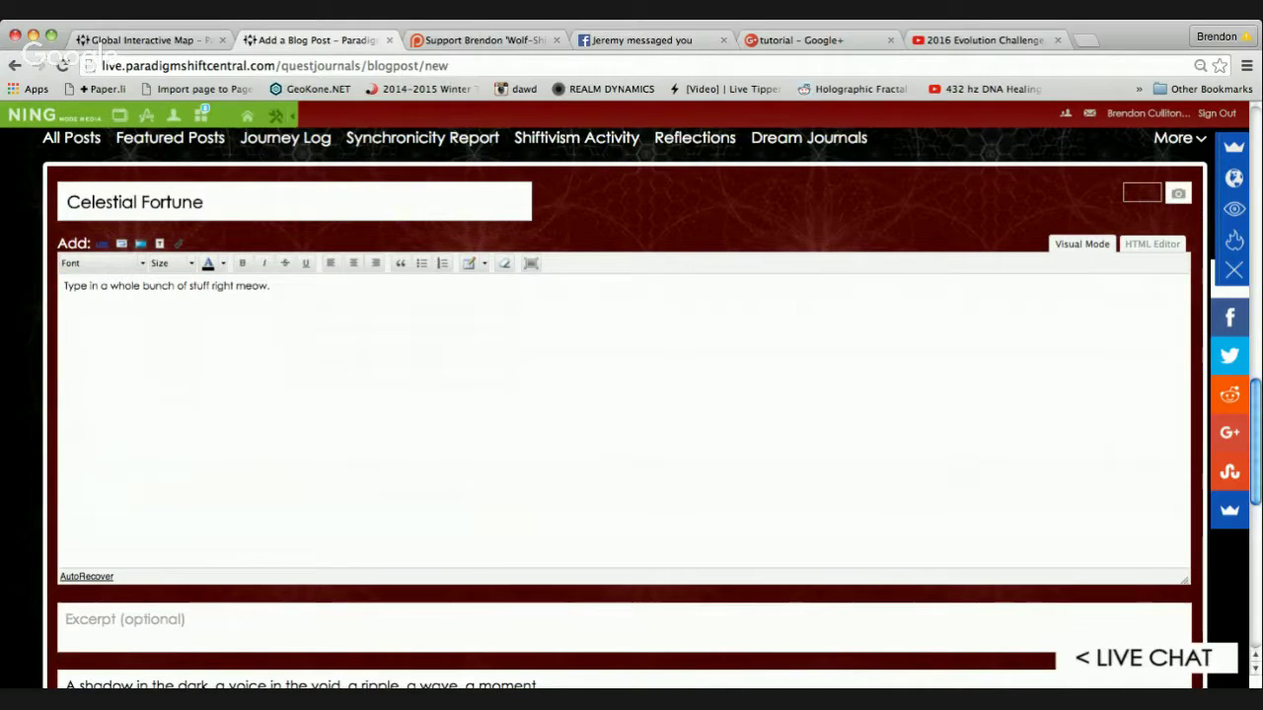
- Center-align all of the body text in the post
key(super+a)
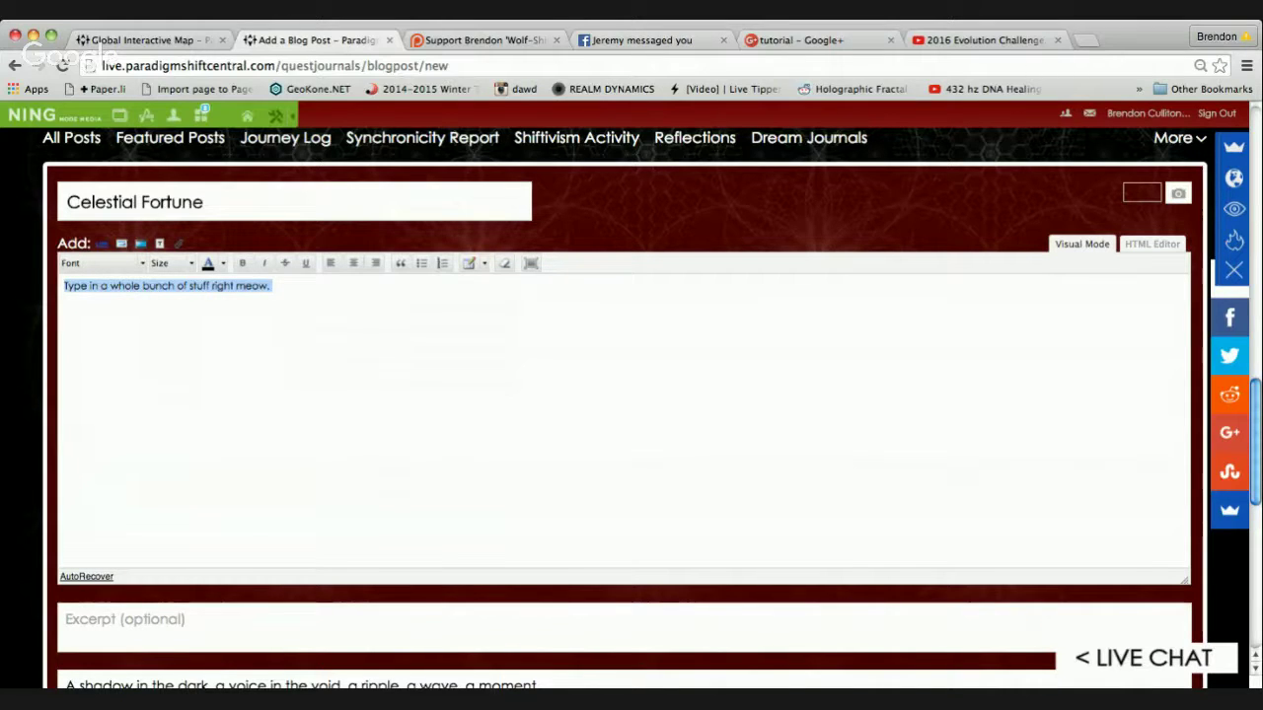
scroll(624, 424, down, 1)
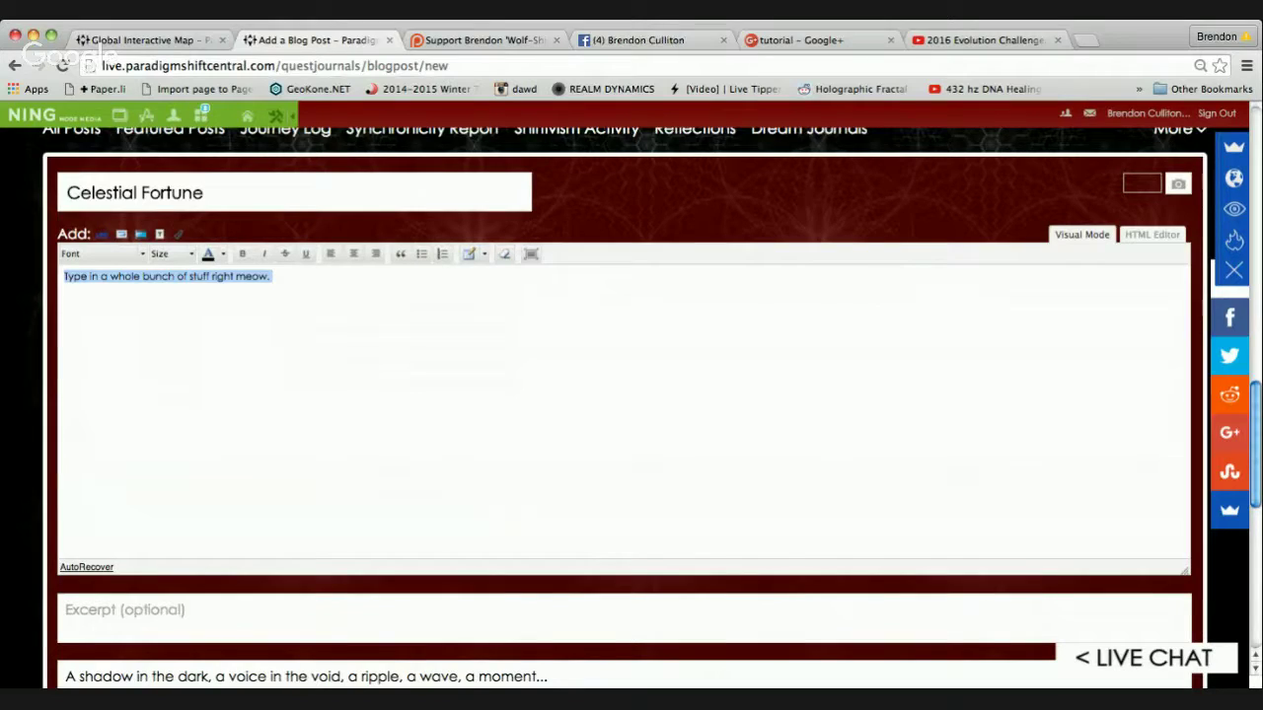
scroll(623, 424, up, 1)
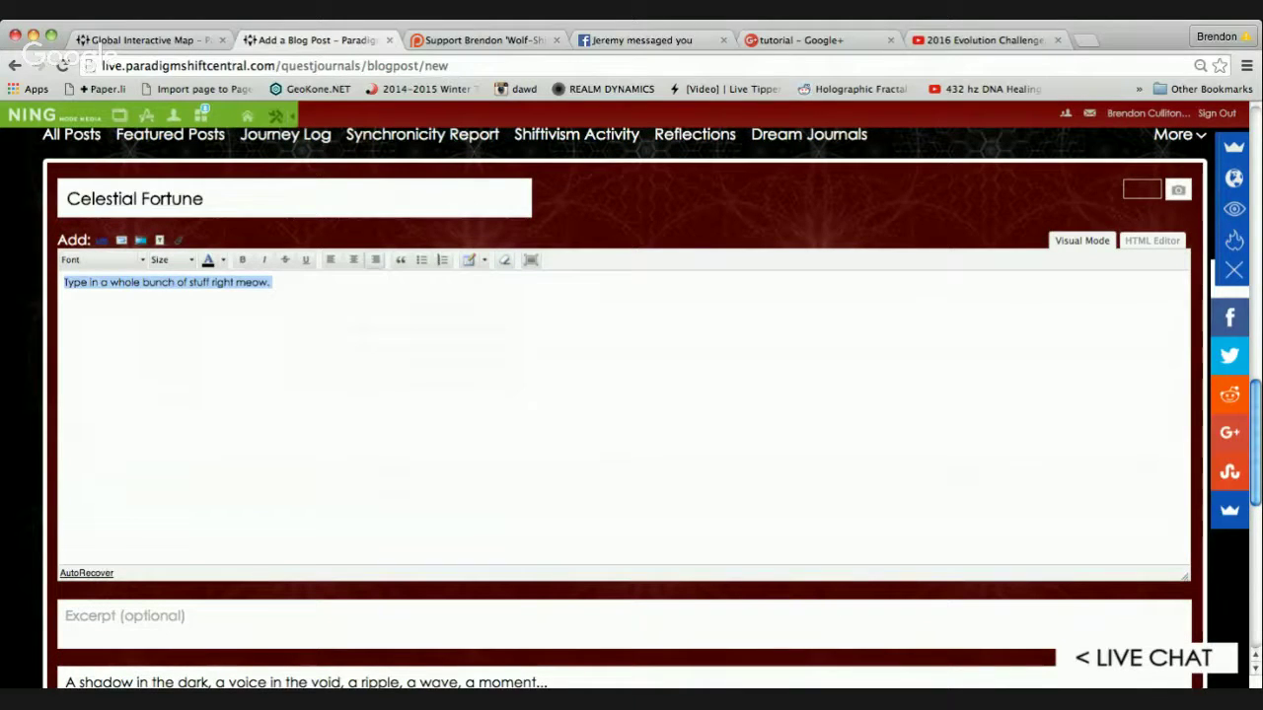
mouse_move(58, 240)
mouse_down()
mouse_move(178, 252)
mouse_move(186, 241)
mouse_move(58, 240)
mouse_up()
click(352, 260)
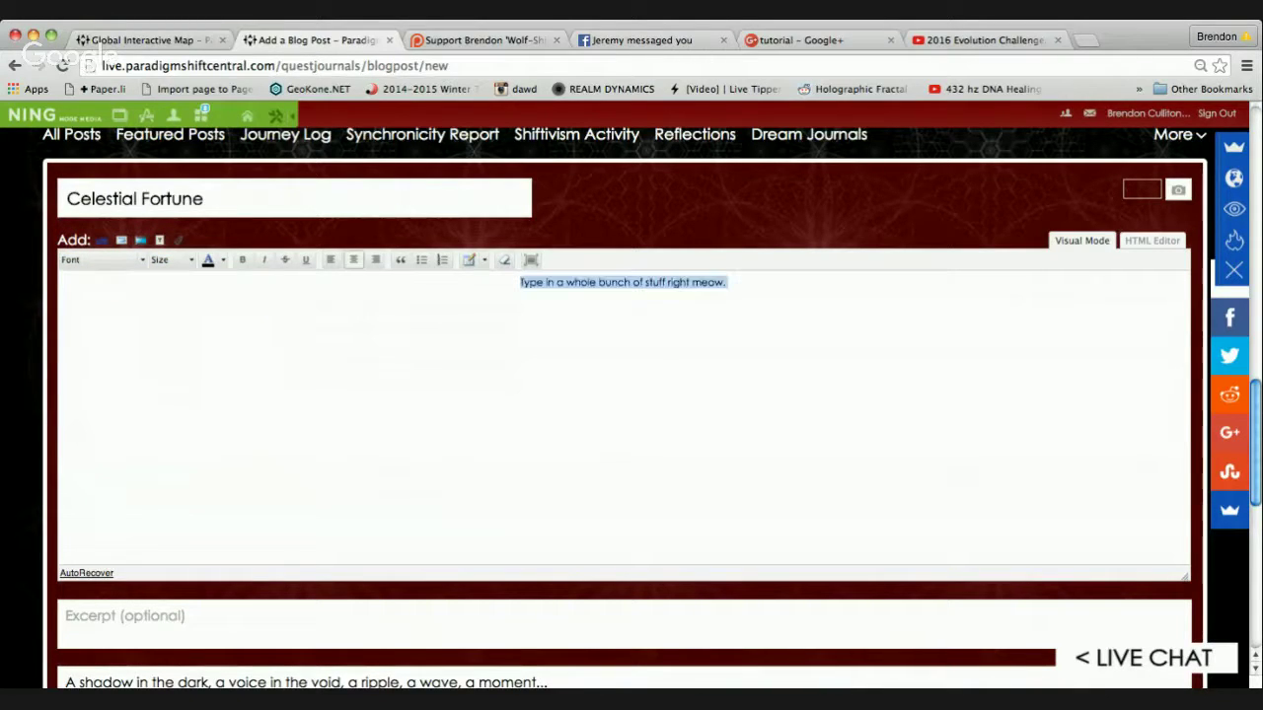
- Examine the alignment markup of the centered paragraph in the HTML source and return to visual editing
click(549, 282)
triple_click(549, 282)
click(1152, 241)
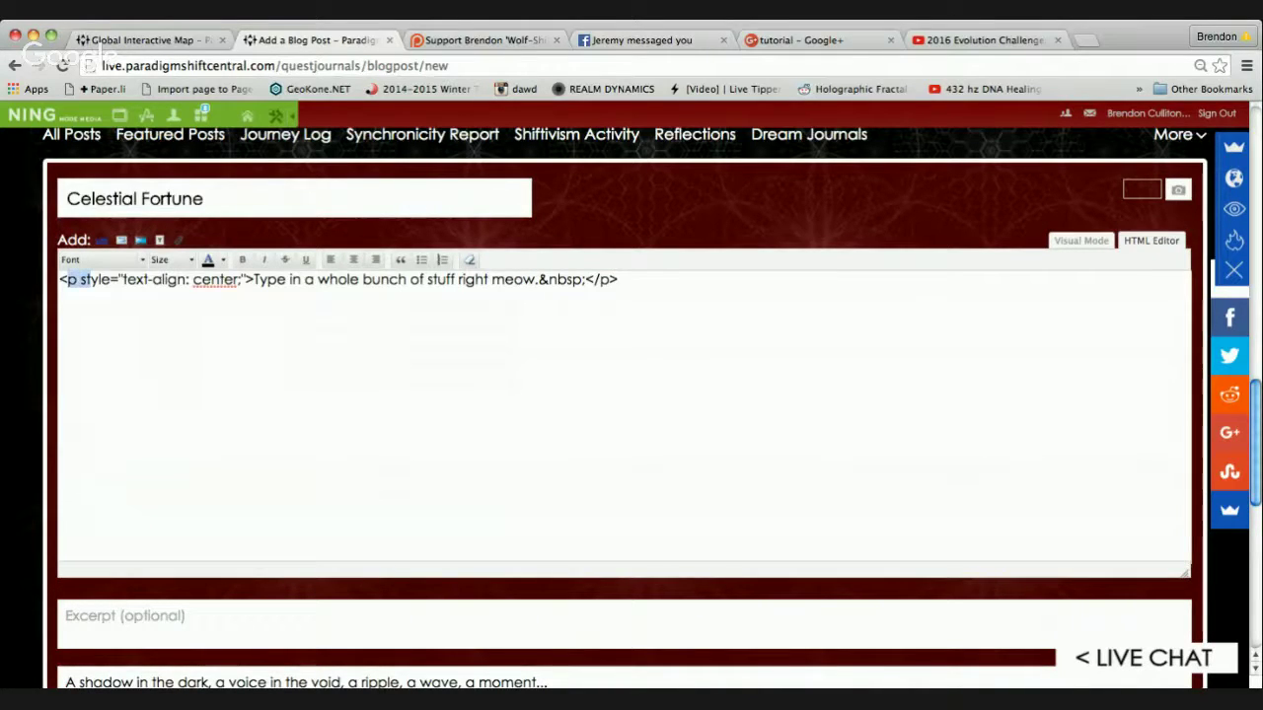
drag(87, 281, 241, 280)
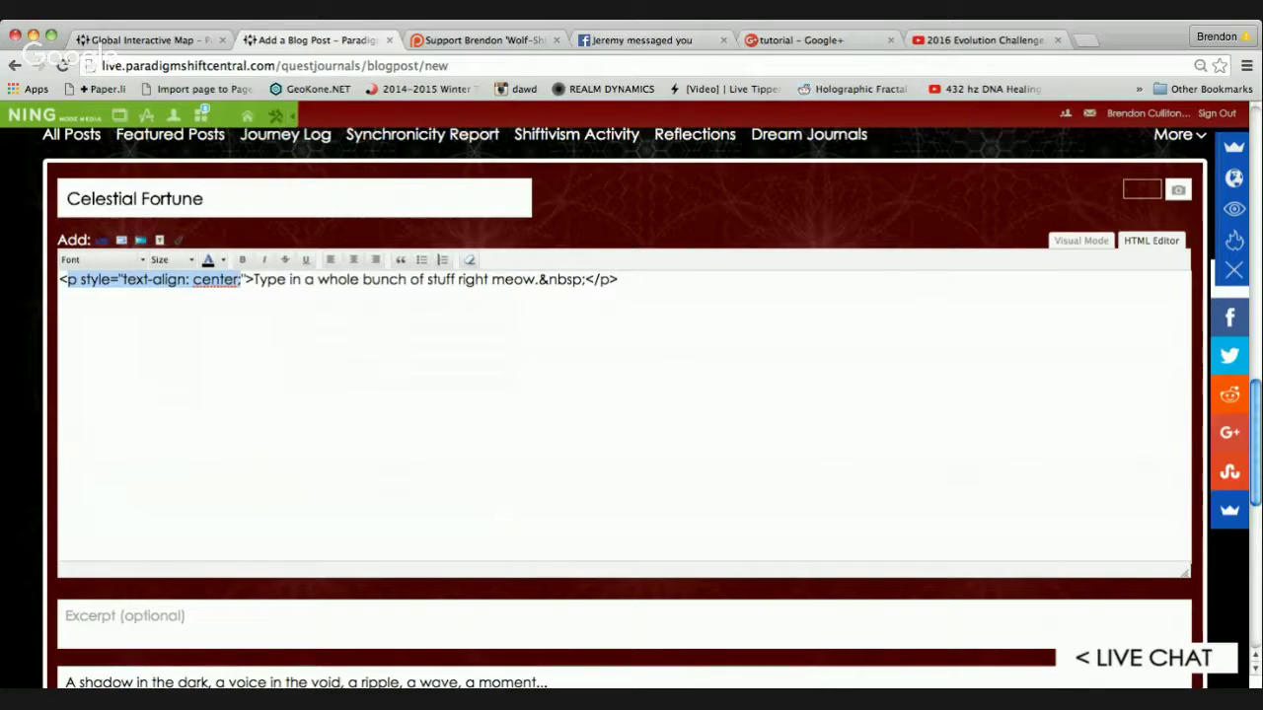
drag(539, 281, 59, 280)
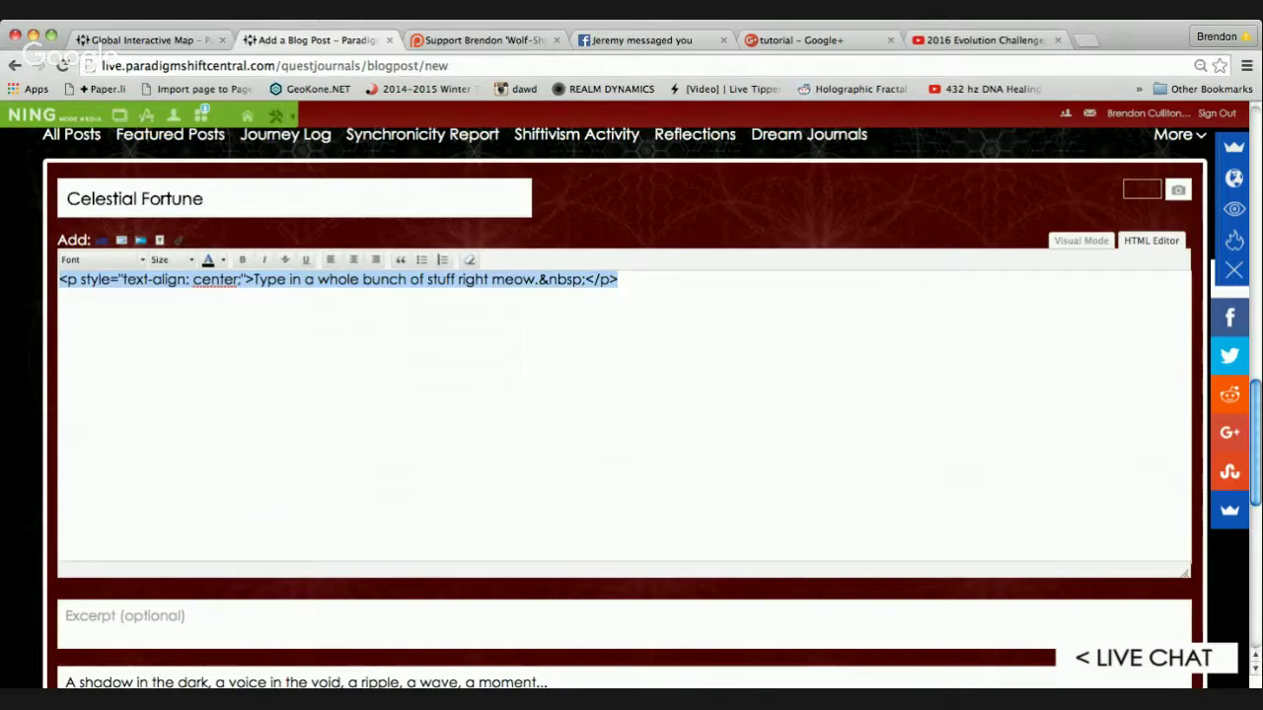
click(618, 281)
drag(618, 281, 59, 280)
click(1079, 240)
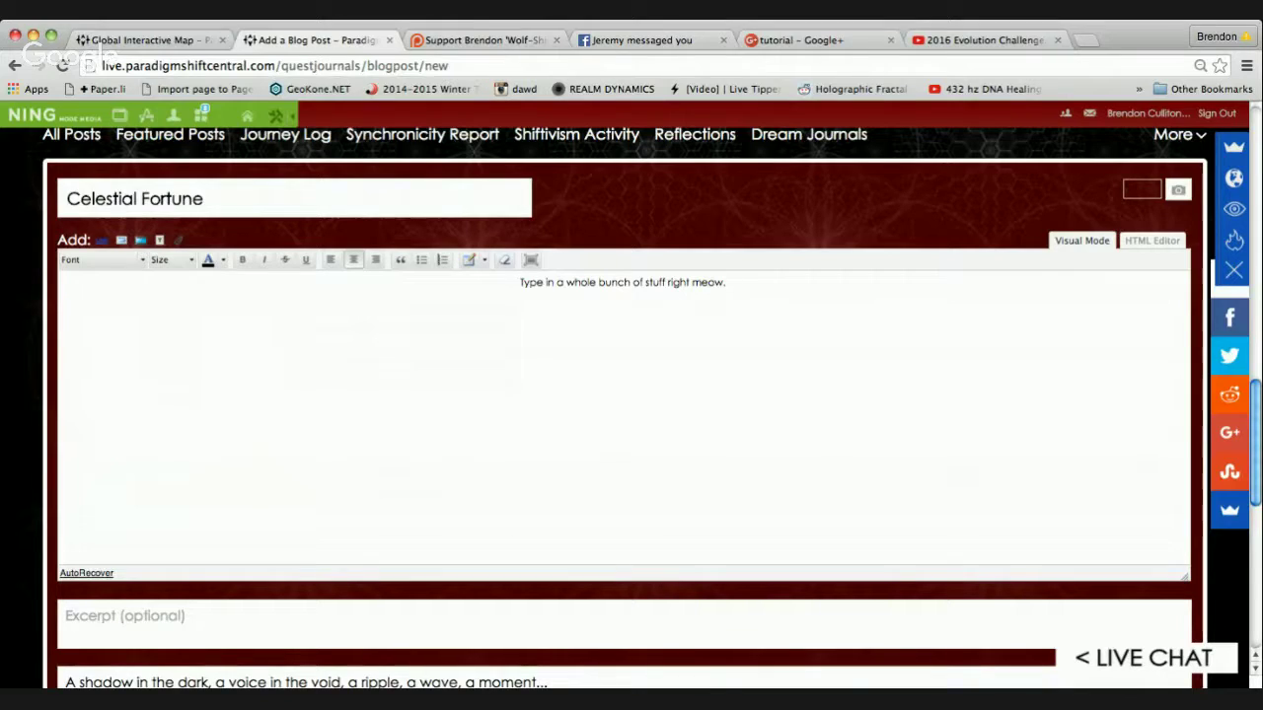
- Add the line "AN AWESOME LINK" below the existing body text and select it
drag(58, 239, 94, 239)
click(94, 239)
text(AN A)
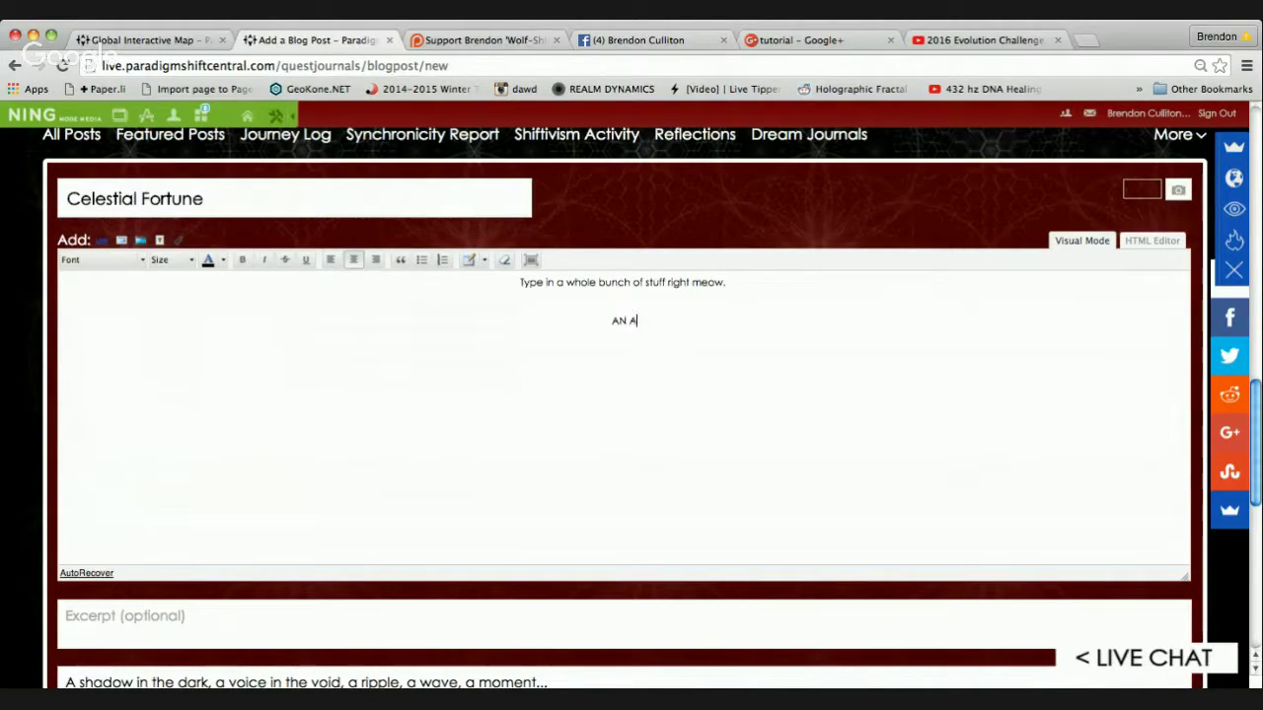
text(WESOME LINK)
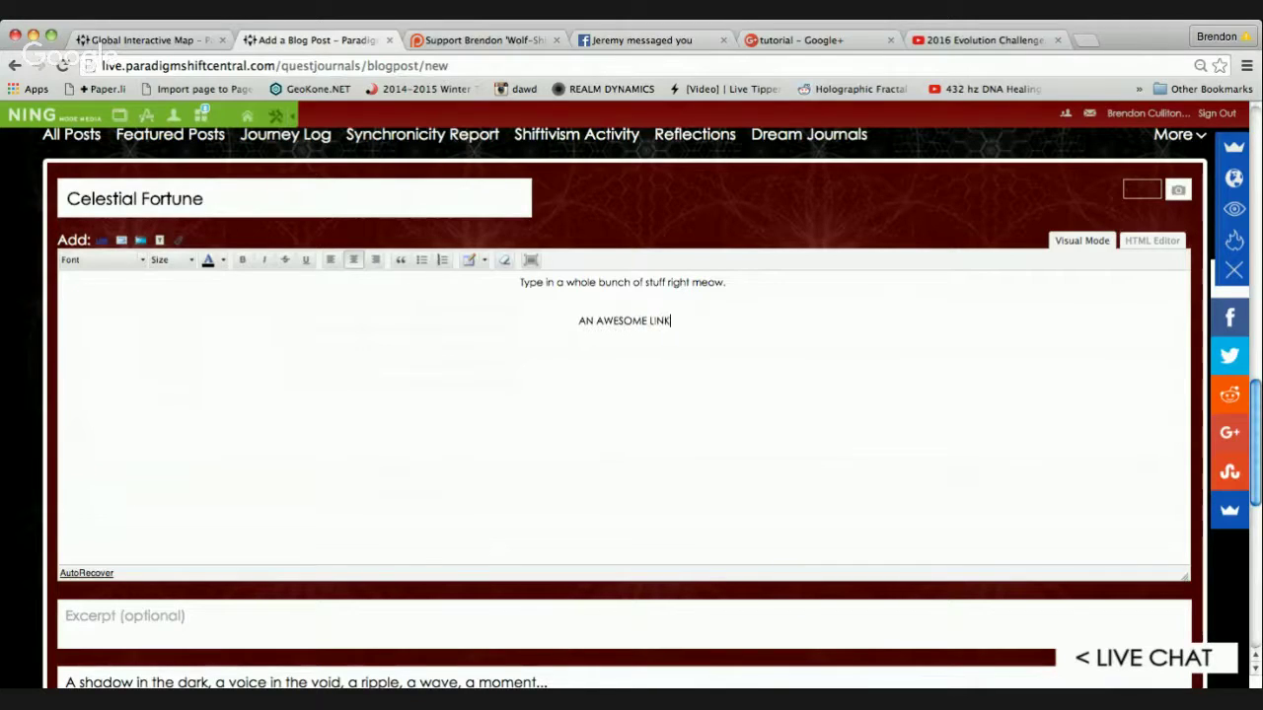
key(shift+Home)
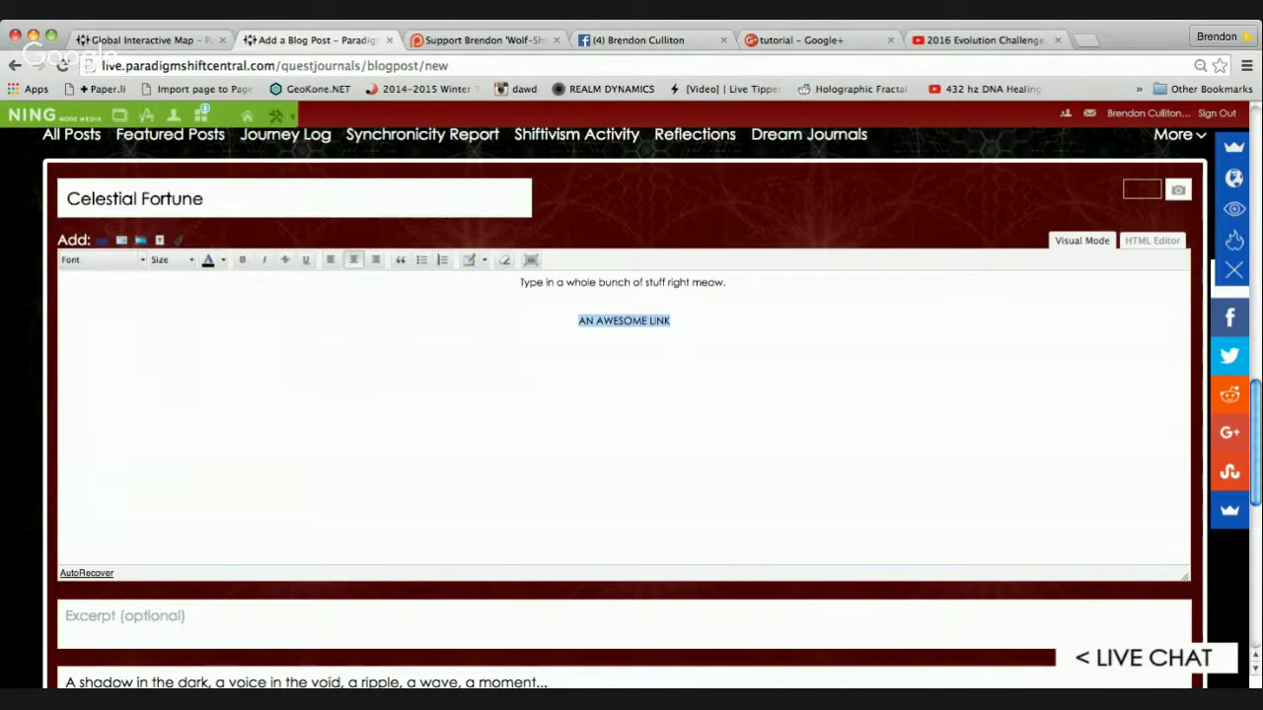
- Examine the file upload options for the selected text, then cancel without choosing a file
drag(59, 240, 176, 240)
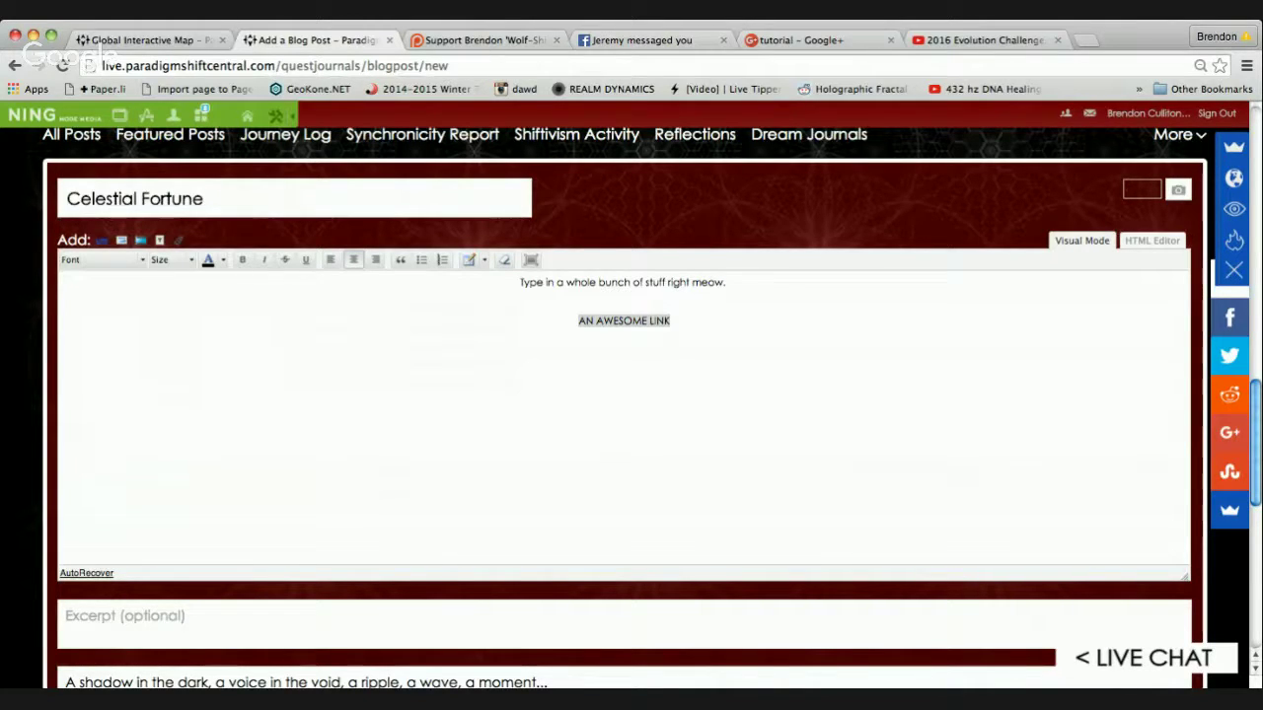
click(179, 241)
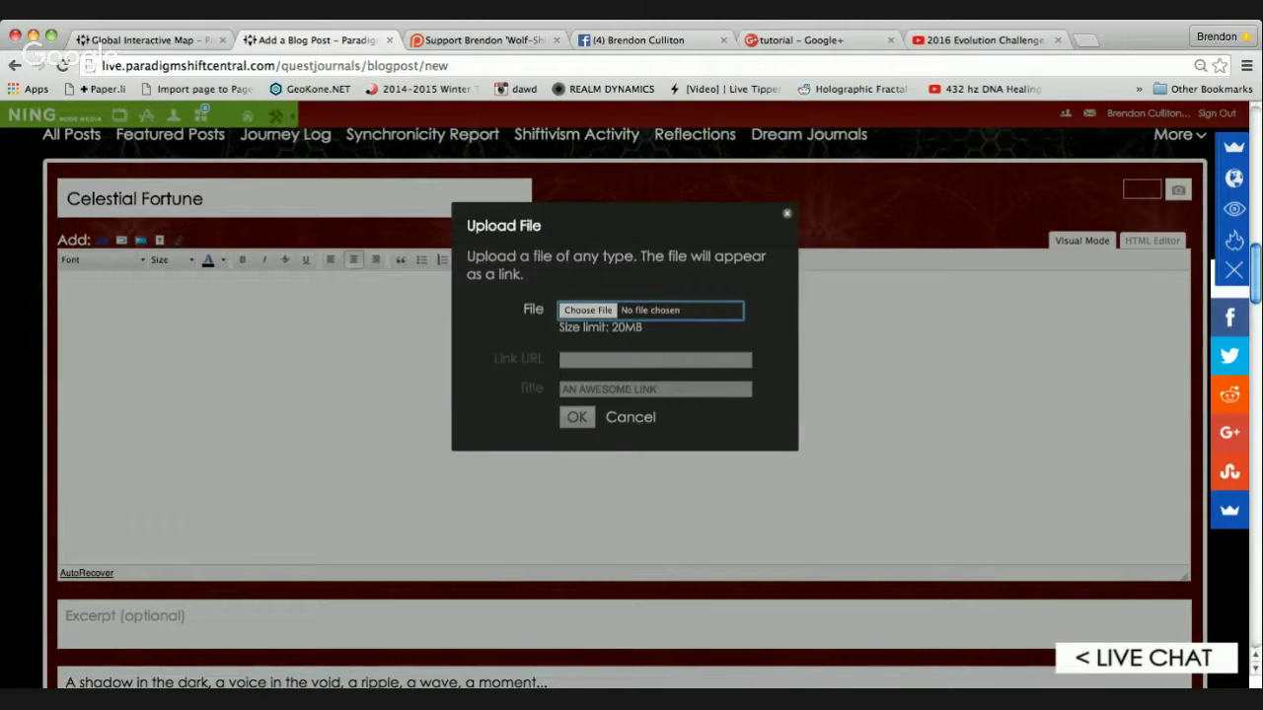
key(Return)
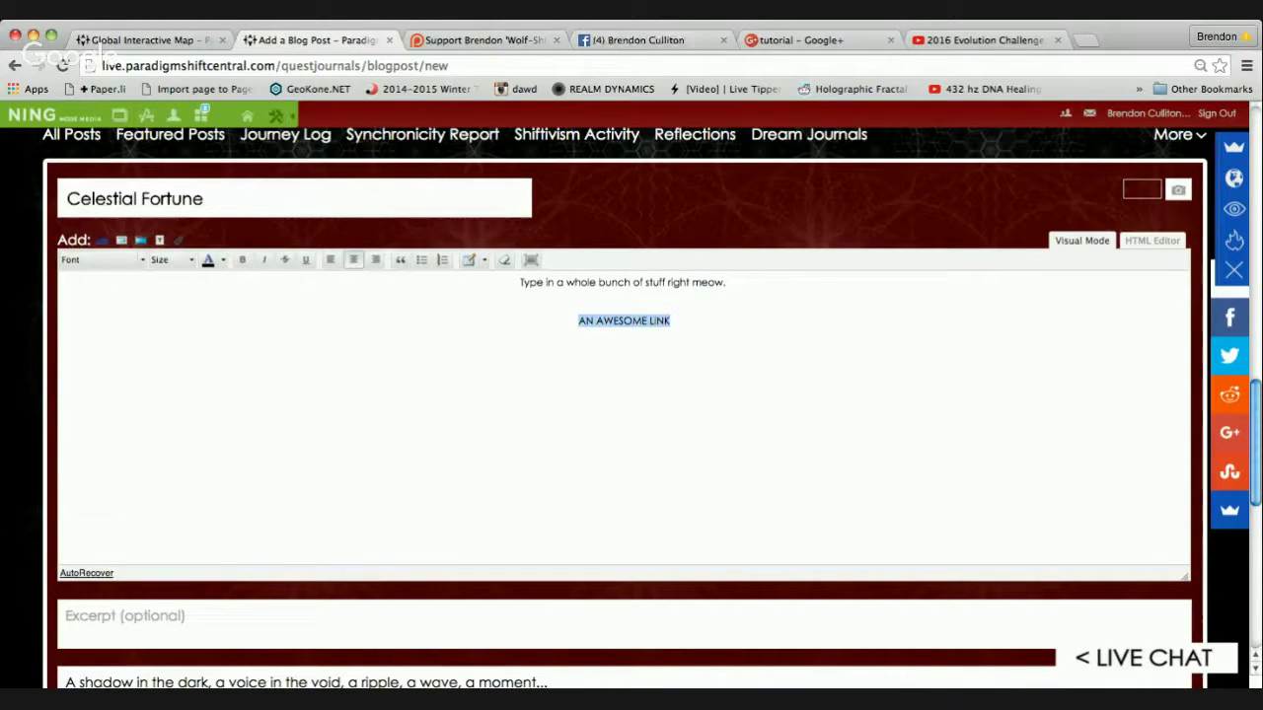
scroll(623, 408, up, 1)
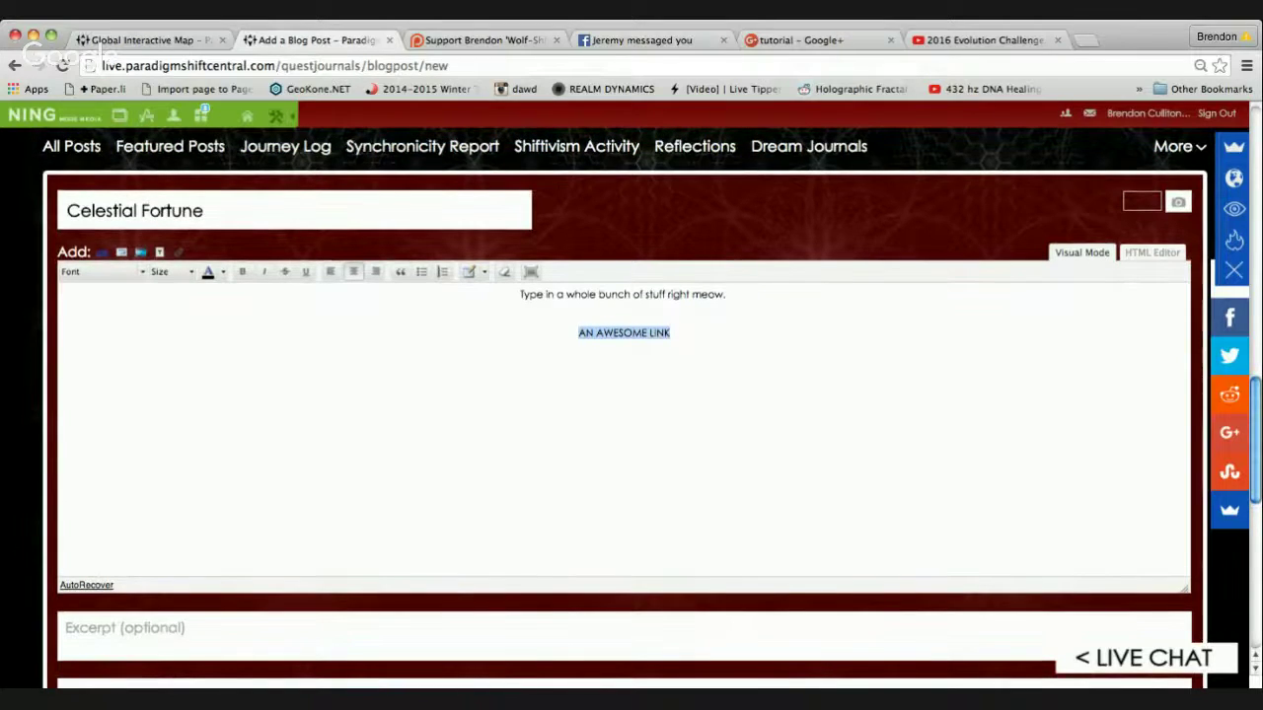
scroll(623, 409, up, 1)
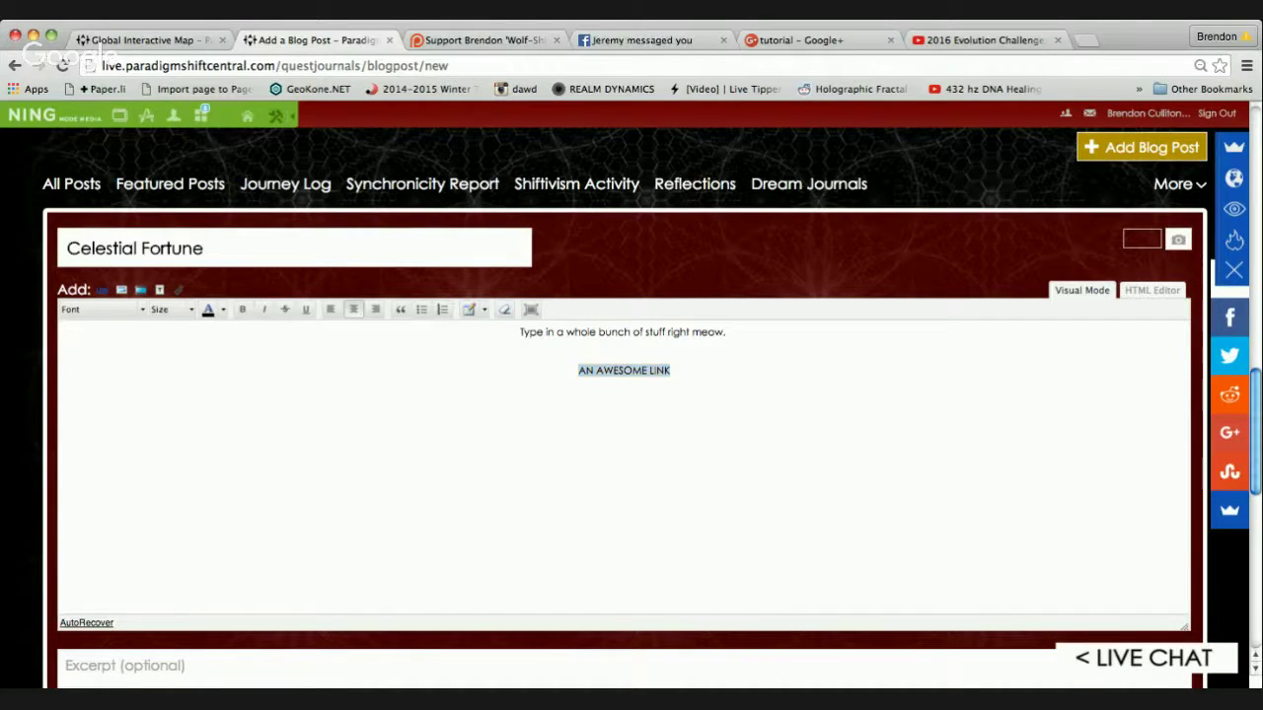
click(101, 290)
click(632, 289)
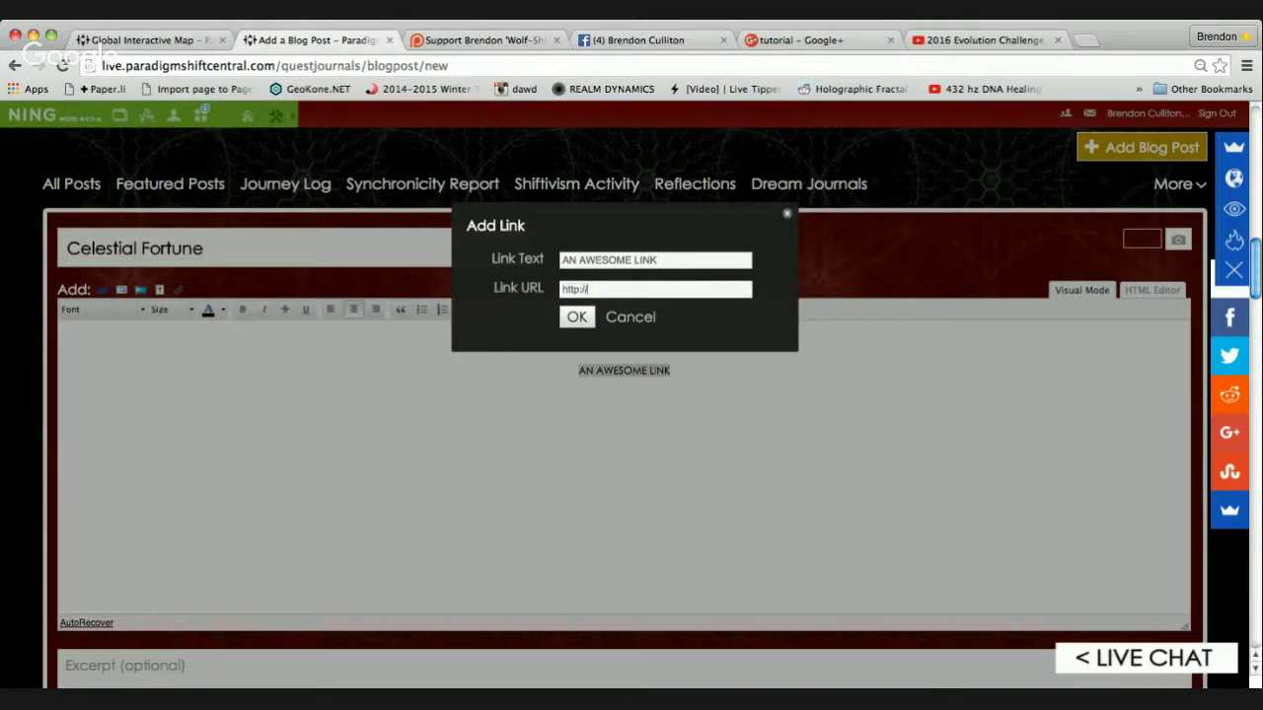
key(Down)
key(Return)
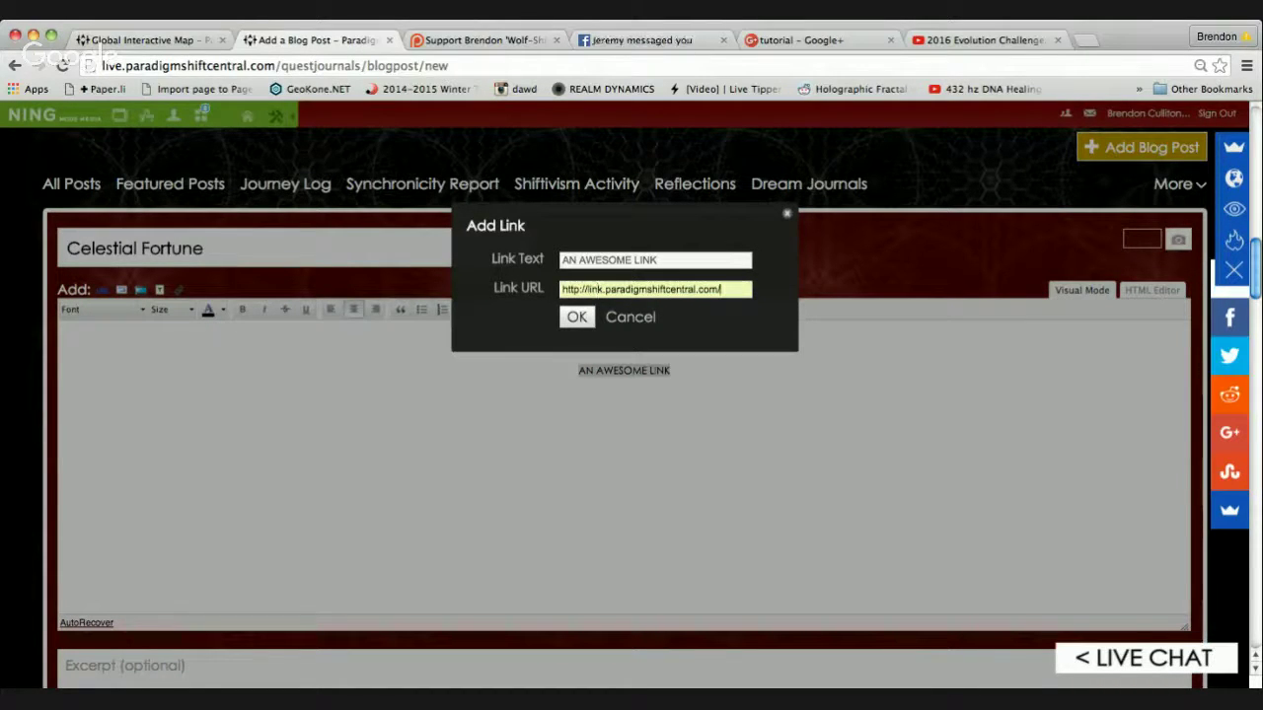
key(Return)
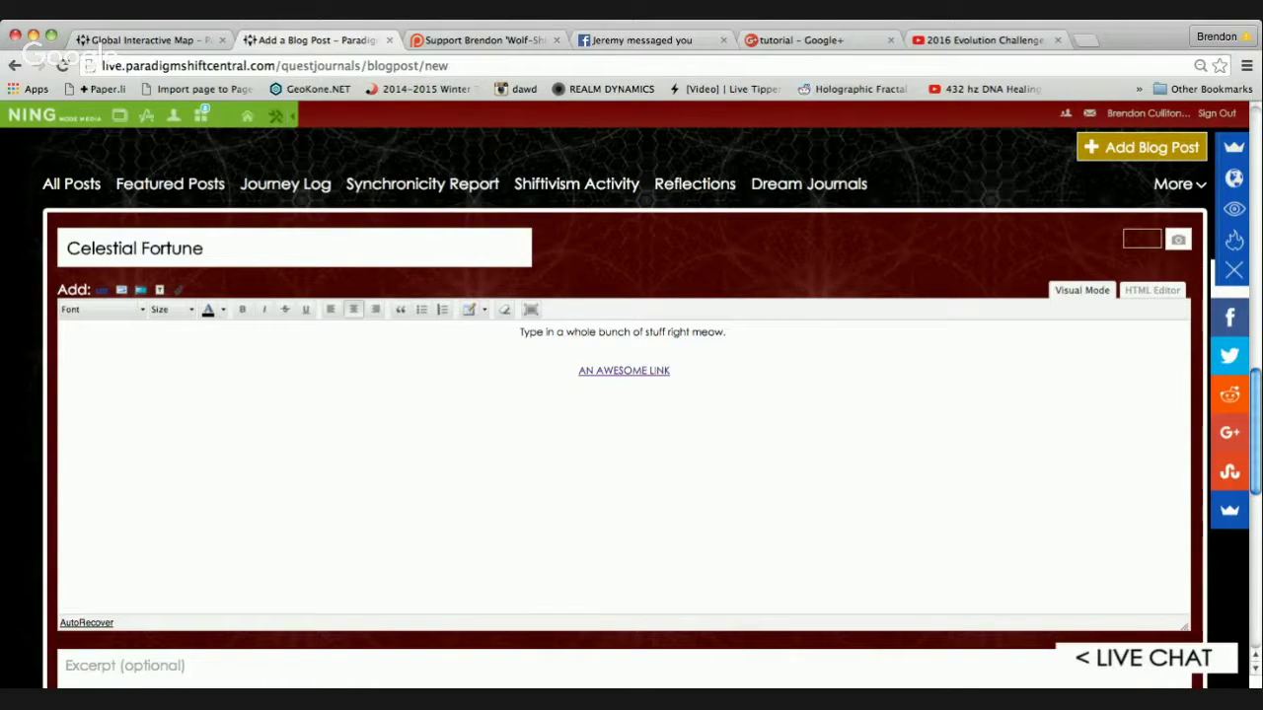
- Start adding an image to the post and upload stille.jpg from the computer
mouse_move(59, 290)
mouse_down()
mouse_move(156, 290)
mouse_move(77, 290)
mouse_up()
click(121, 290)
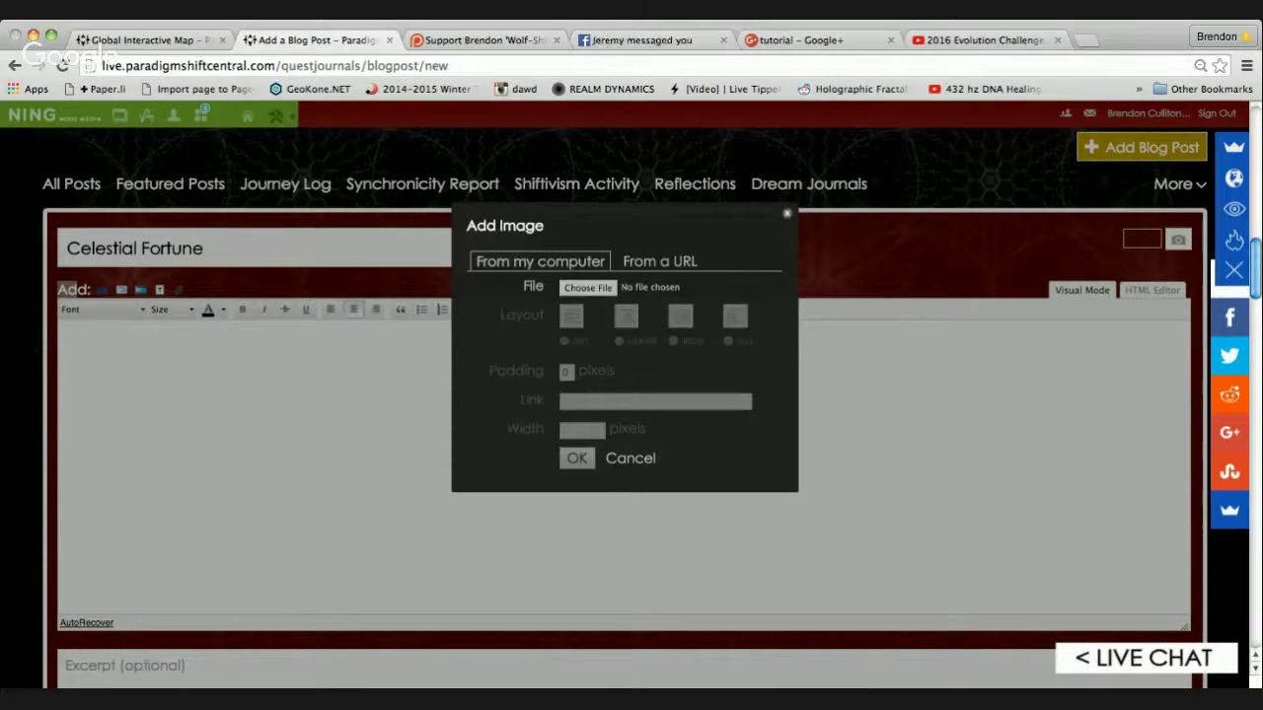
key(Return)
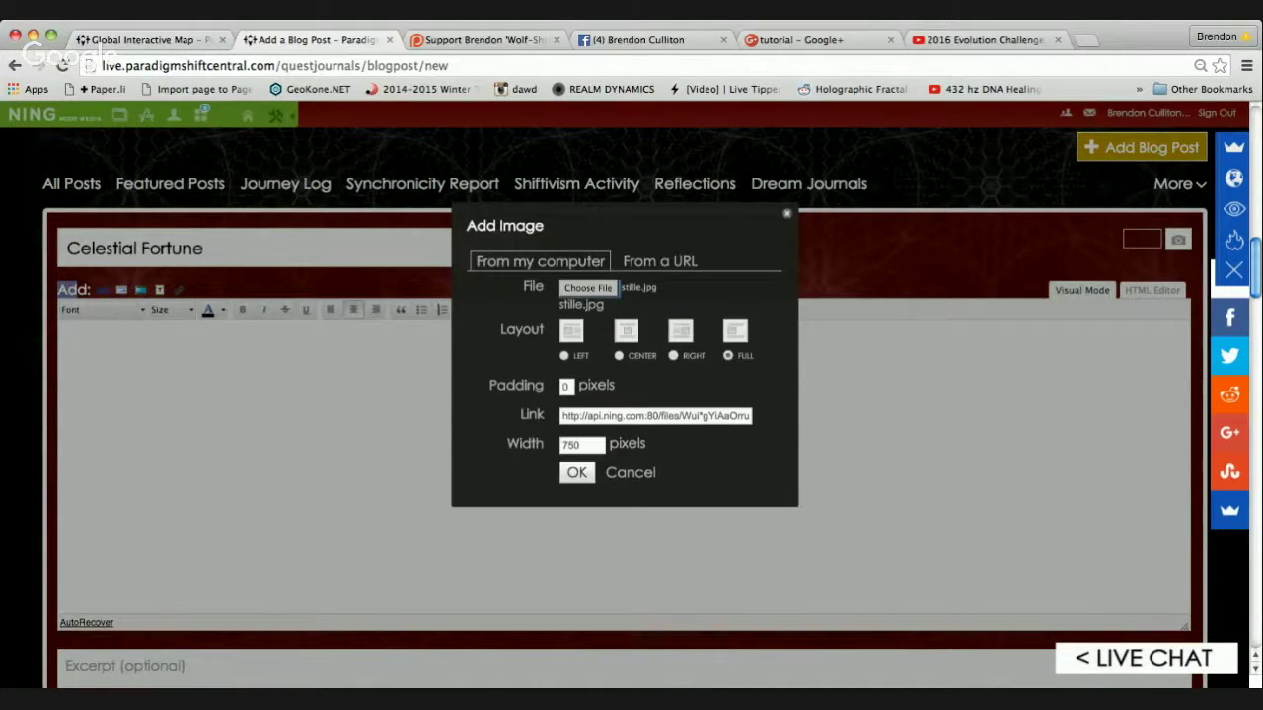
- Clear the image's link, set its width to 609 pixels and insert it into the body text
scroll(632, 395, down, 1)
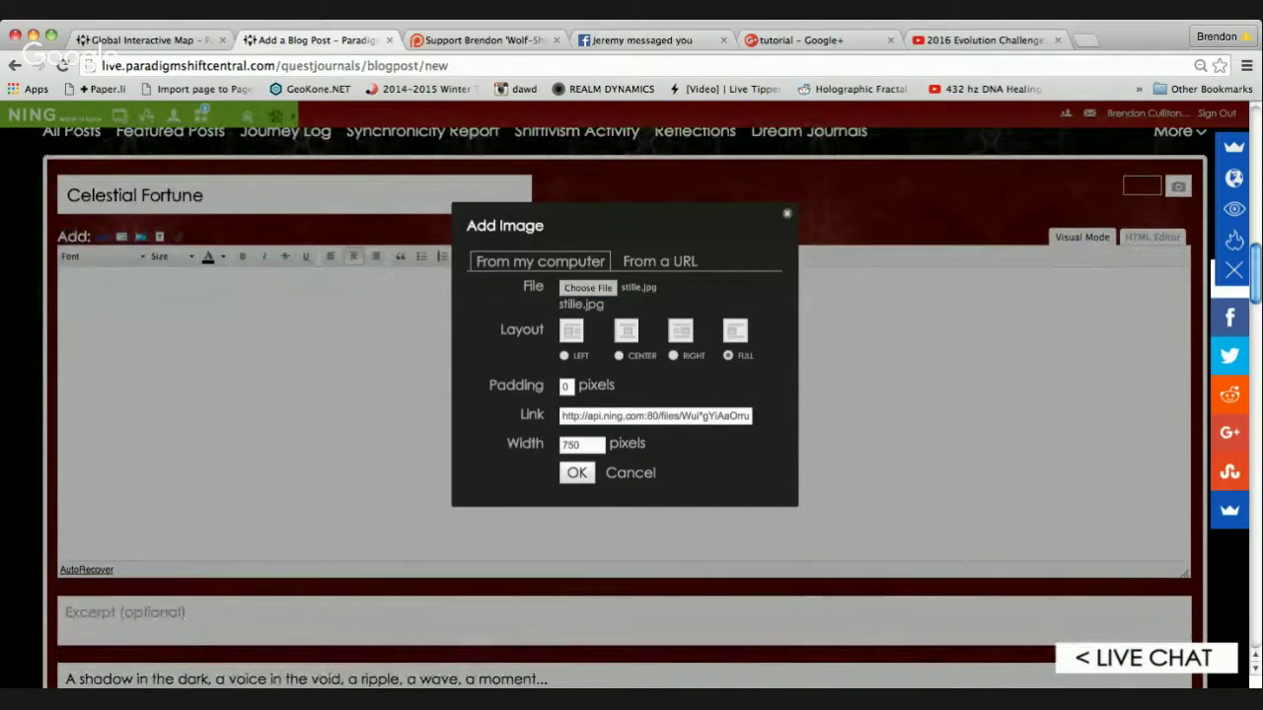
triple_click(655, 416)
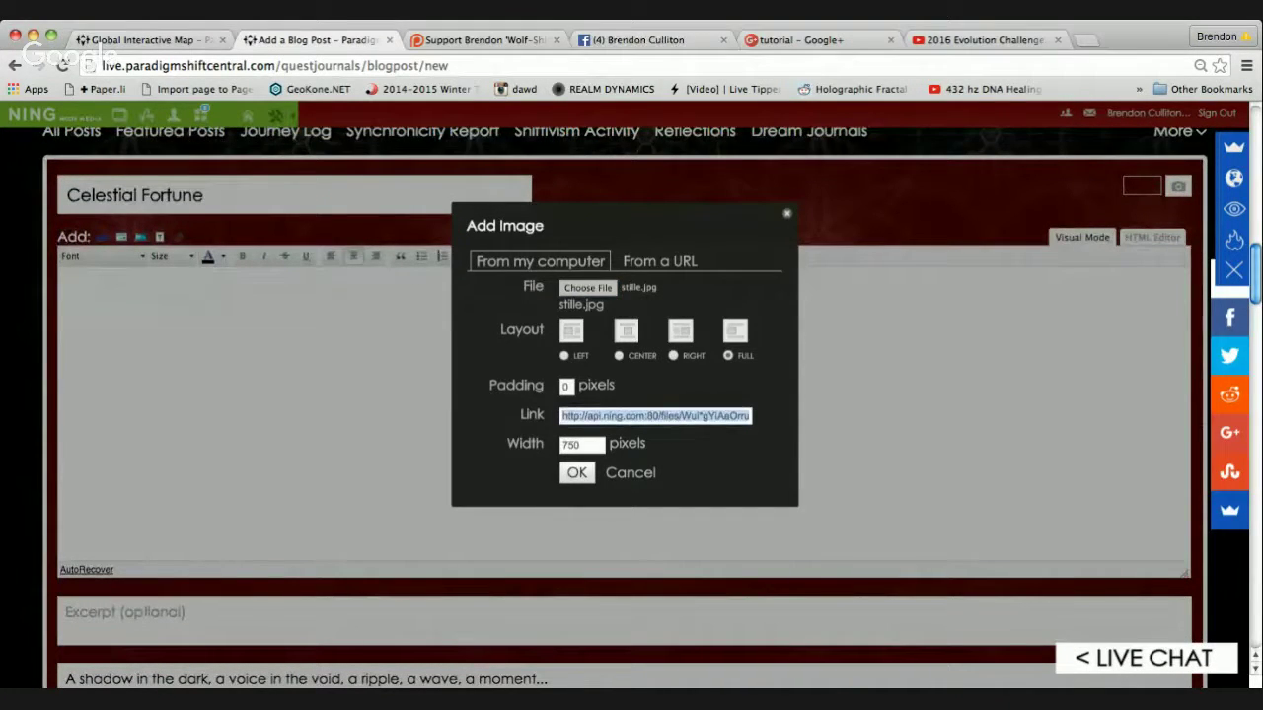
click(562, 416)
drag(562, 416, 755, 417)
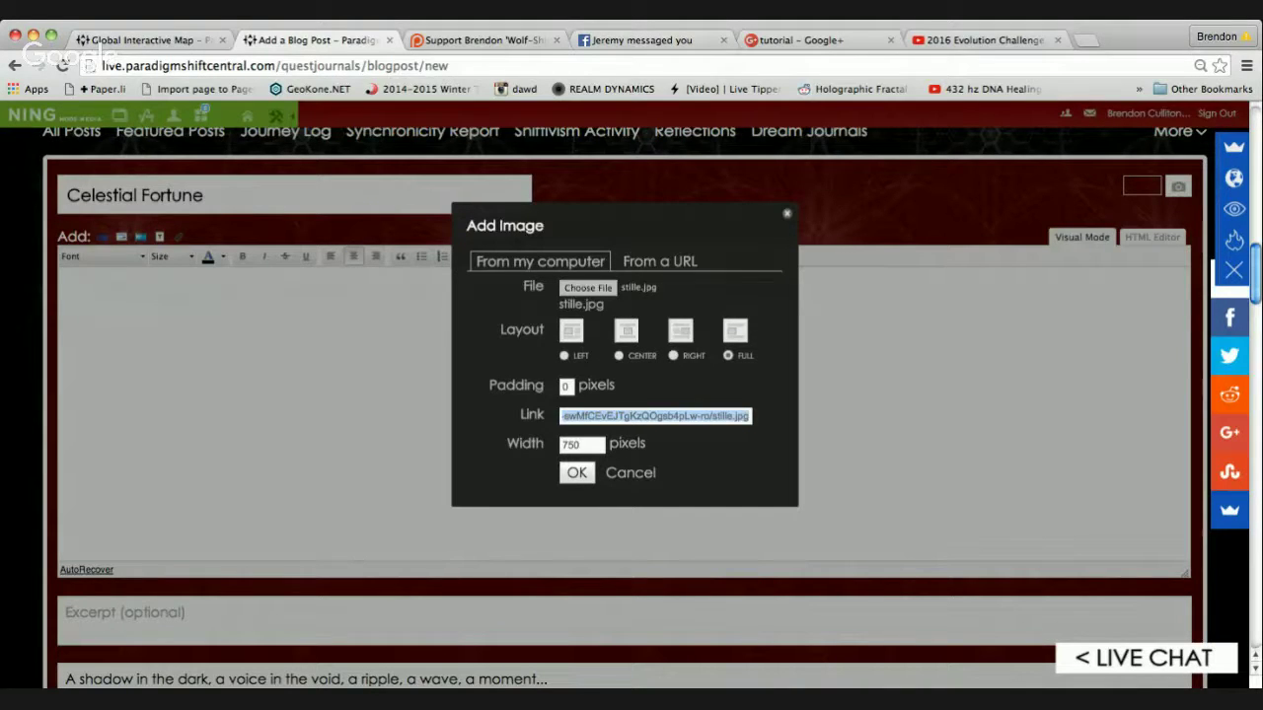
key(BackSpace)
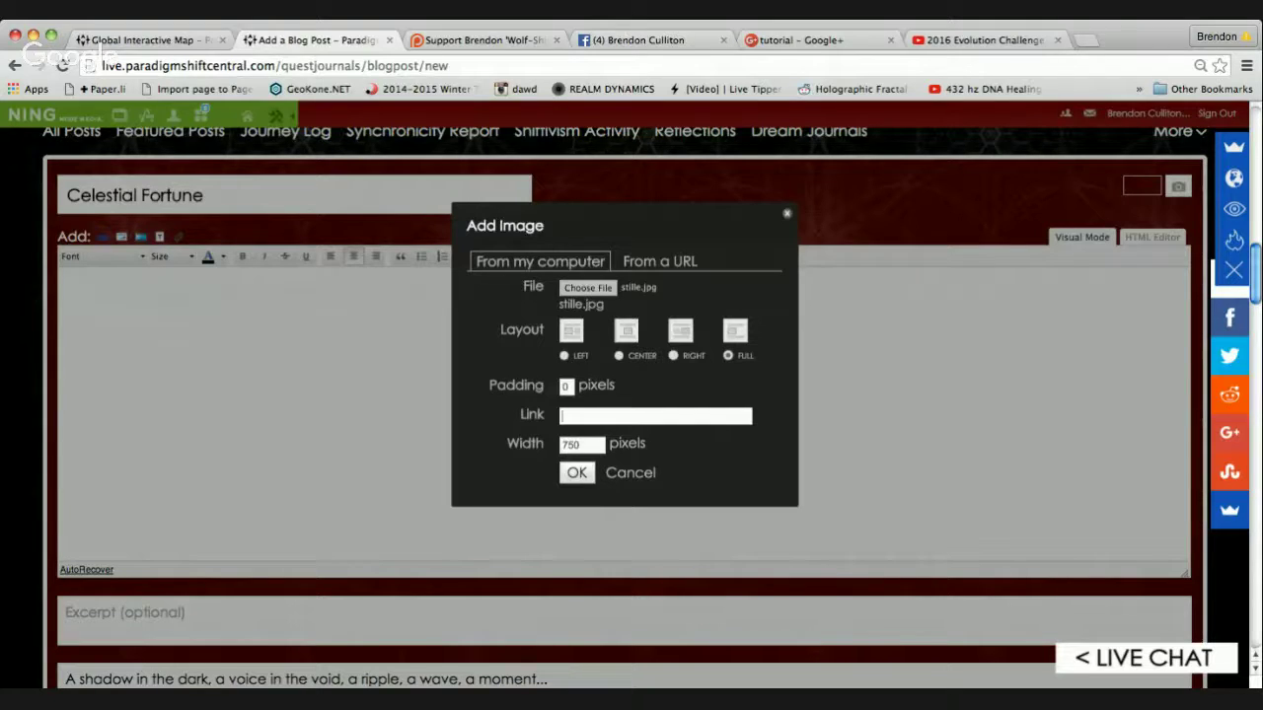
key(Tab)
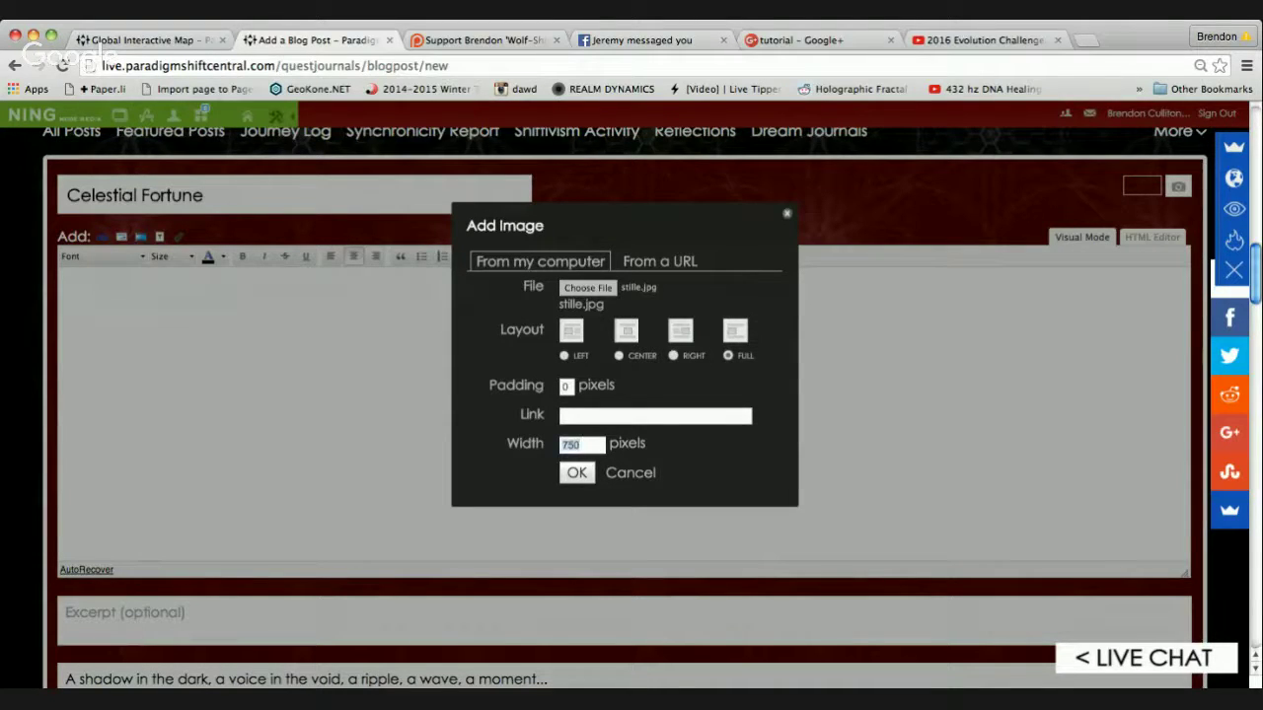
text(609)
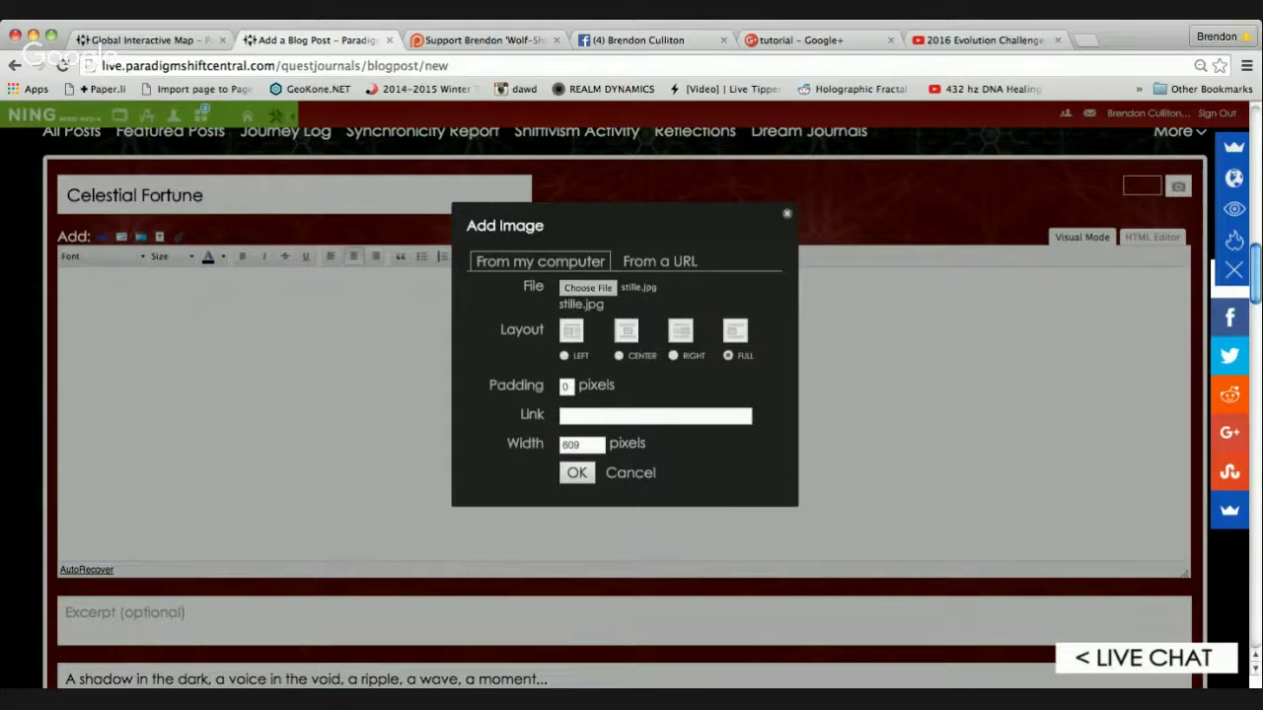
key(Return)
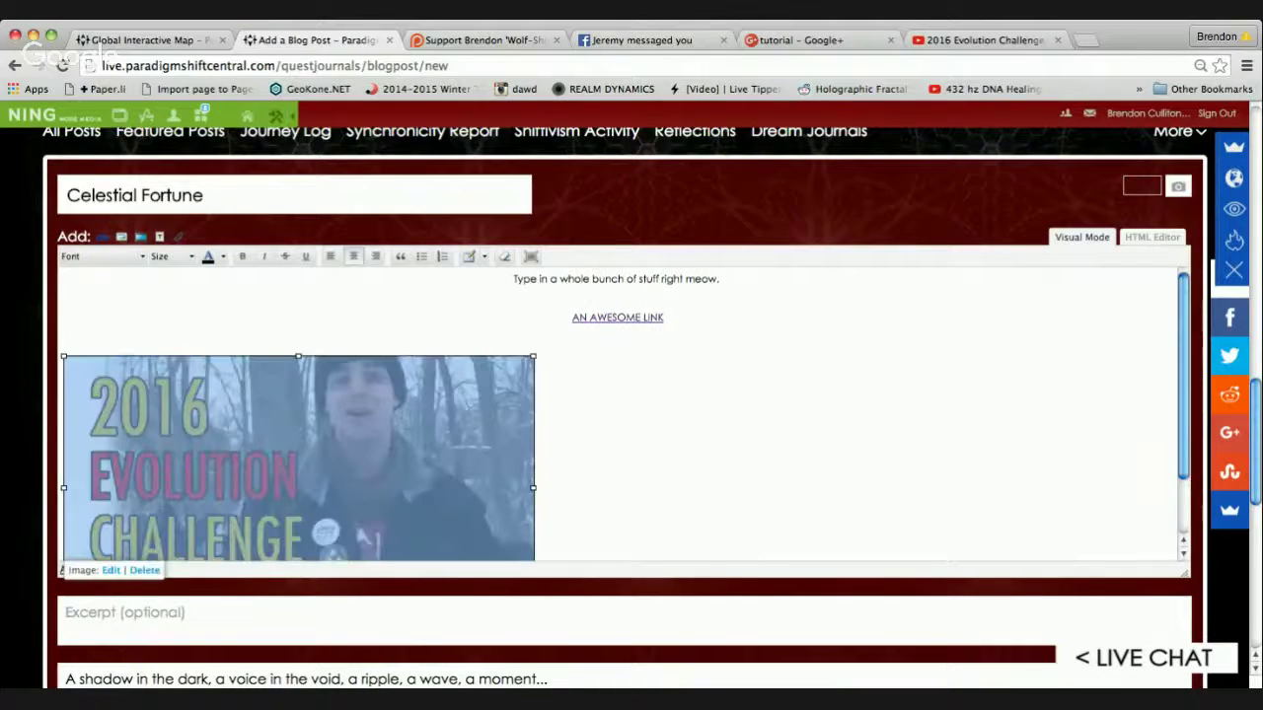
- Center the inserted 2016 Evolution Challenge image in the body text
key(super+Tab)
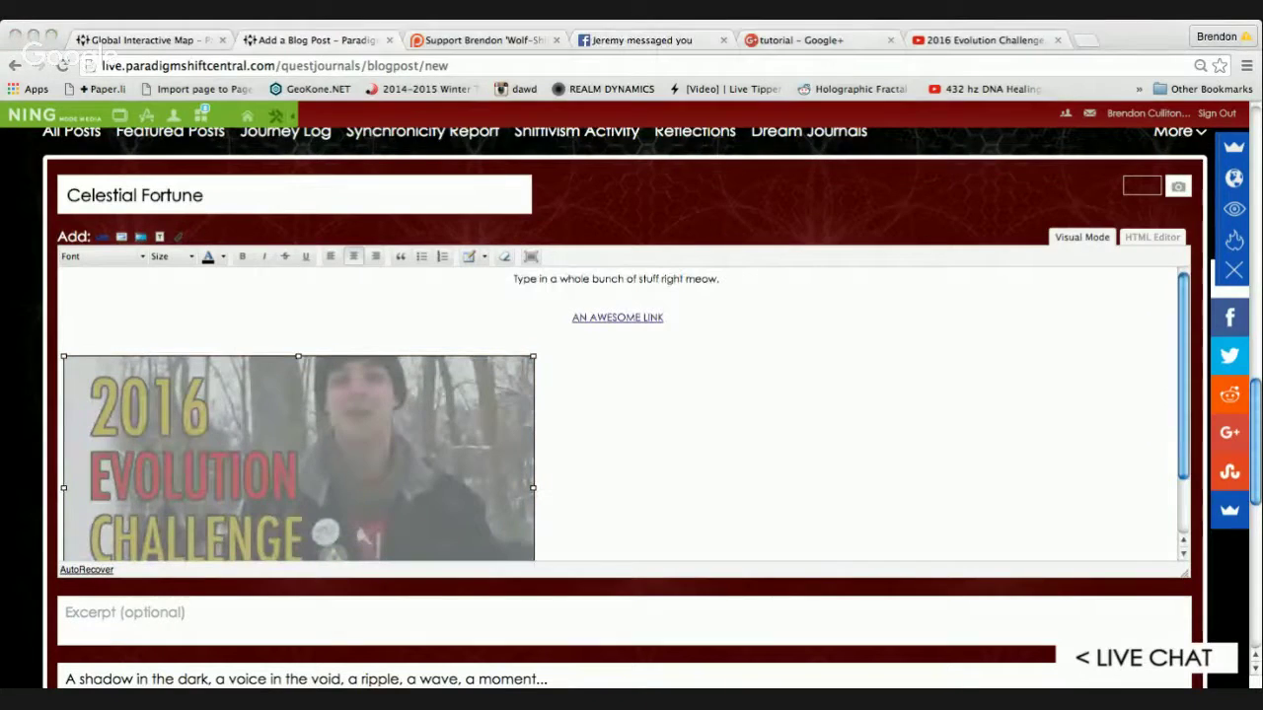
key(super+Tab)
click(553, 458)
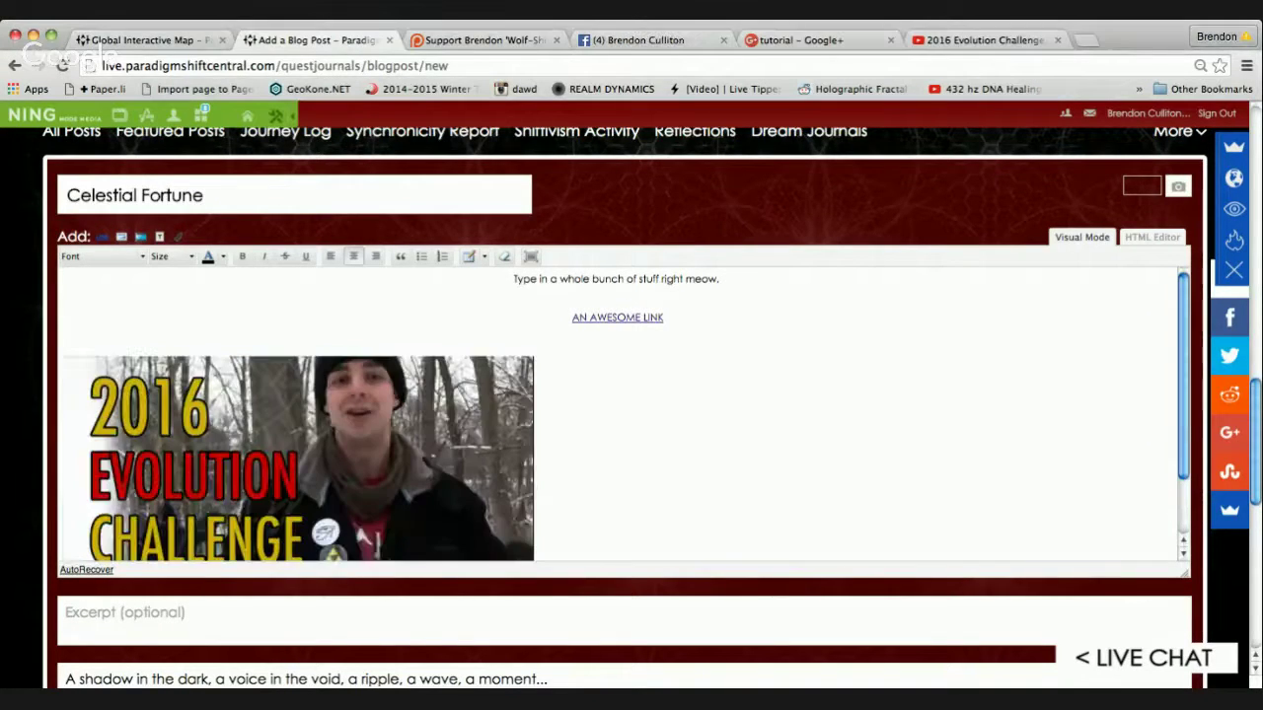
click(299, 458)
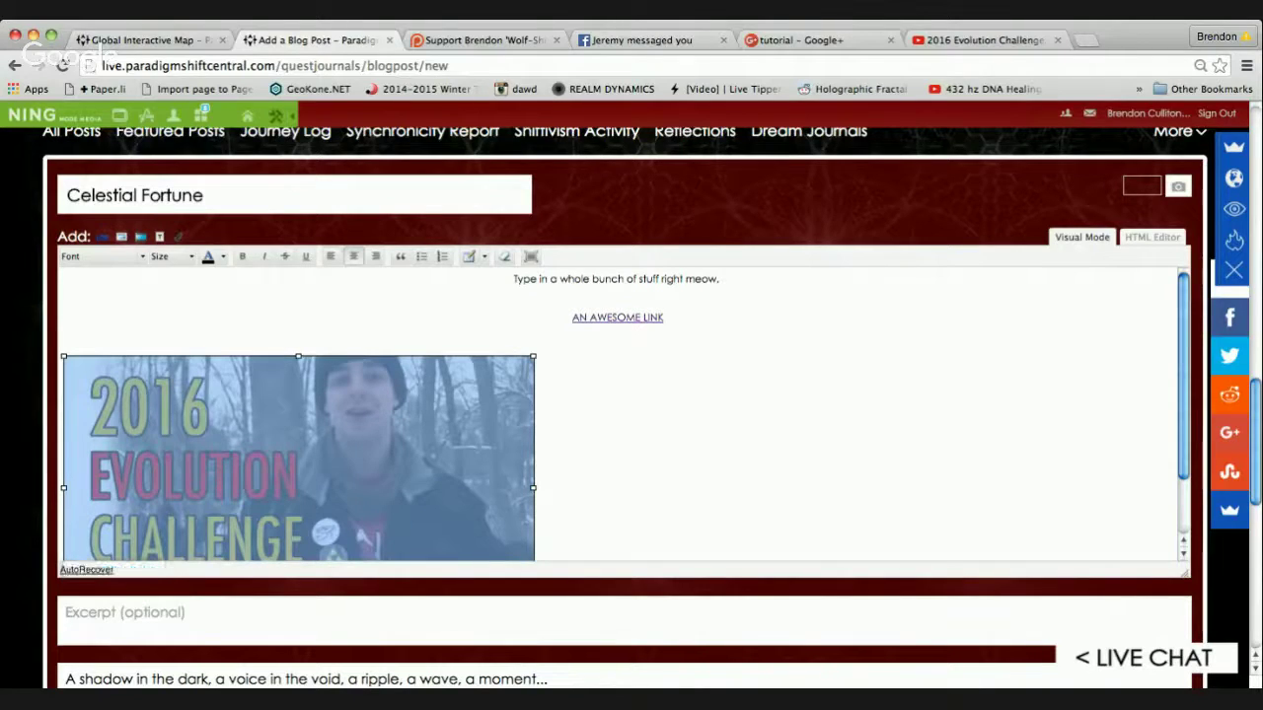
click(353, 257)
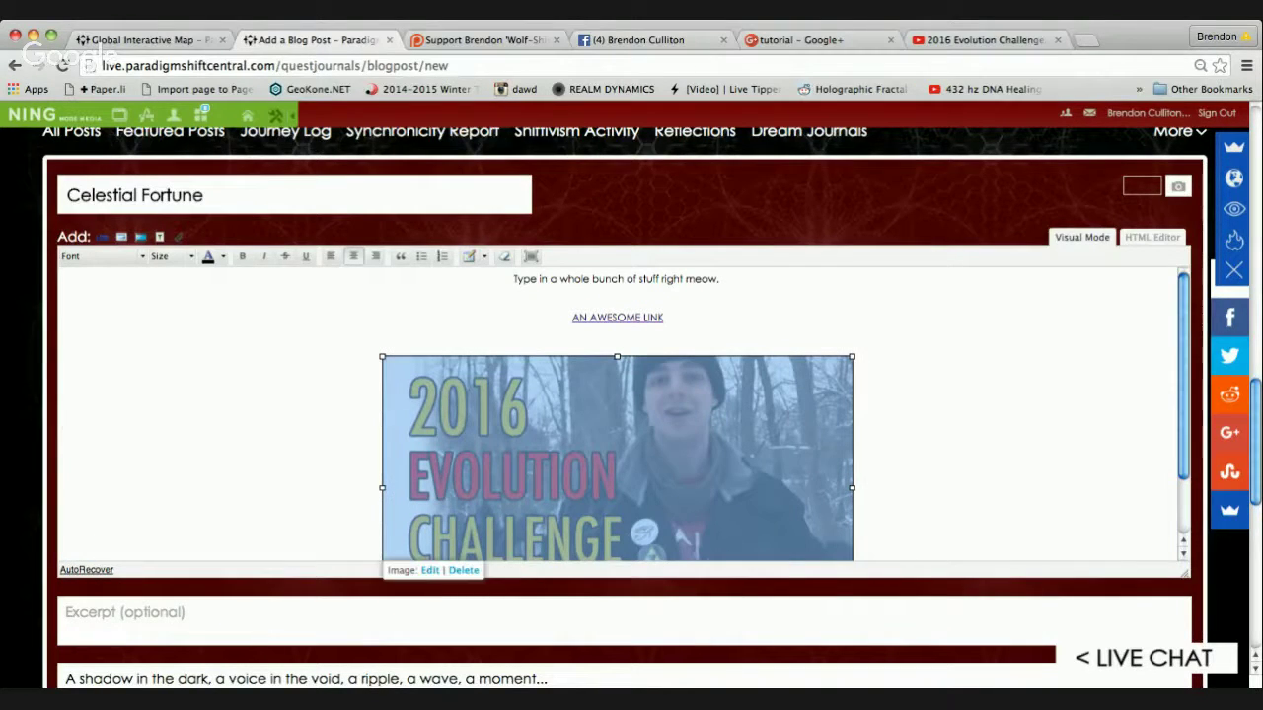
- Try left and right alignment on the image, then restore its center alignment
click(330, 256)
click(375, 256)
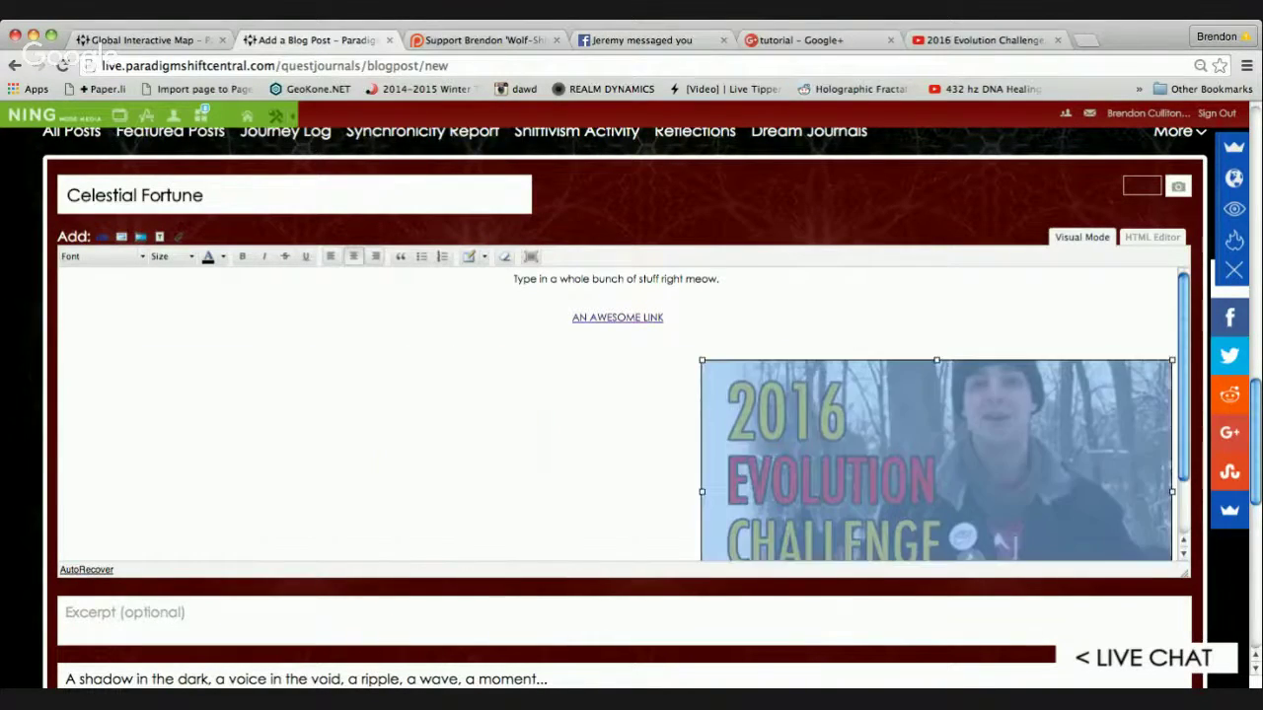
click(353, 257)
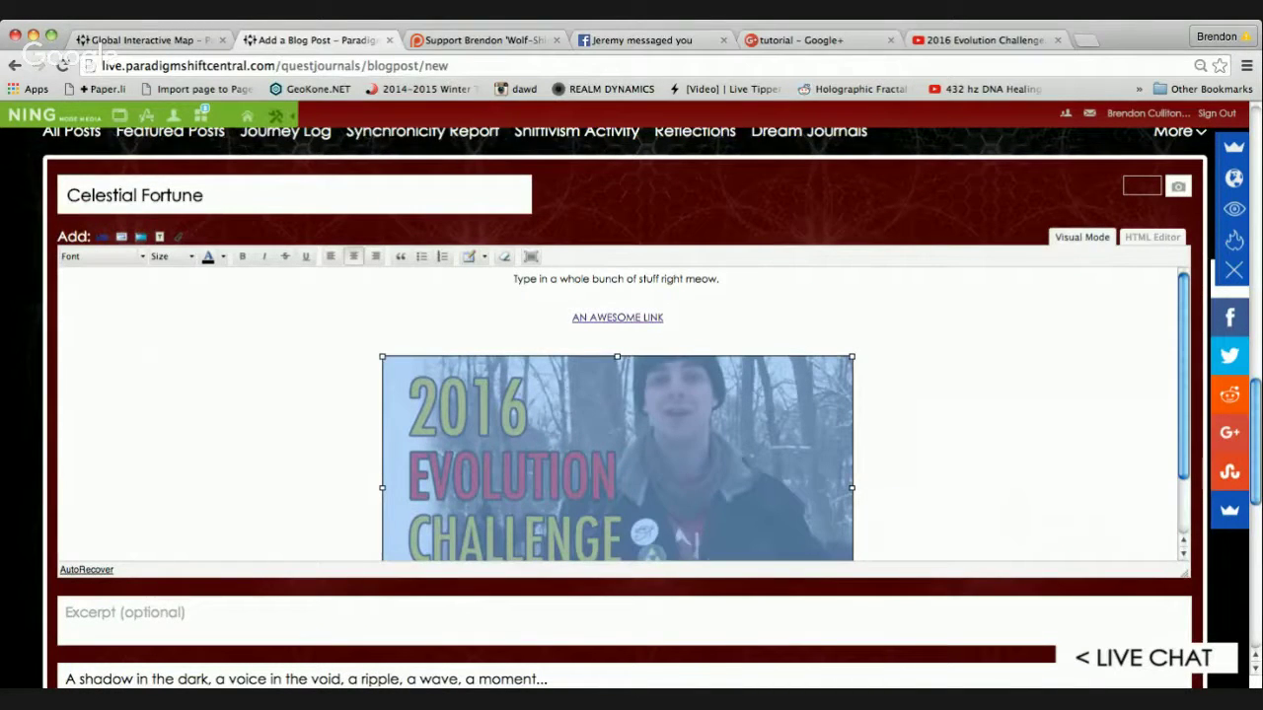
- Examine the placement of the centered image beneath the link in the post's body
click(617, 341)
scroll(617, 444, up, 2)
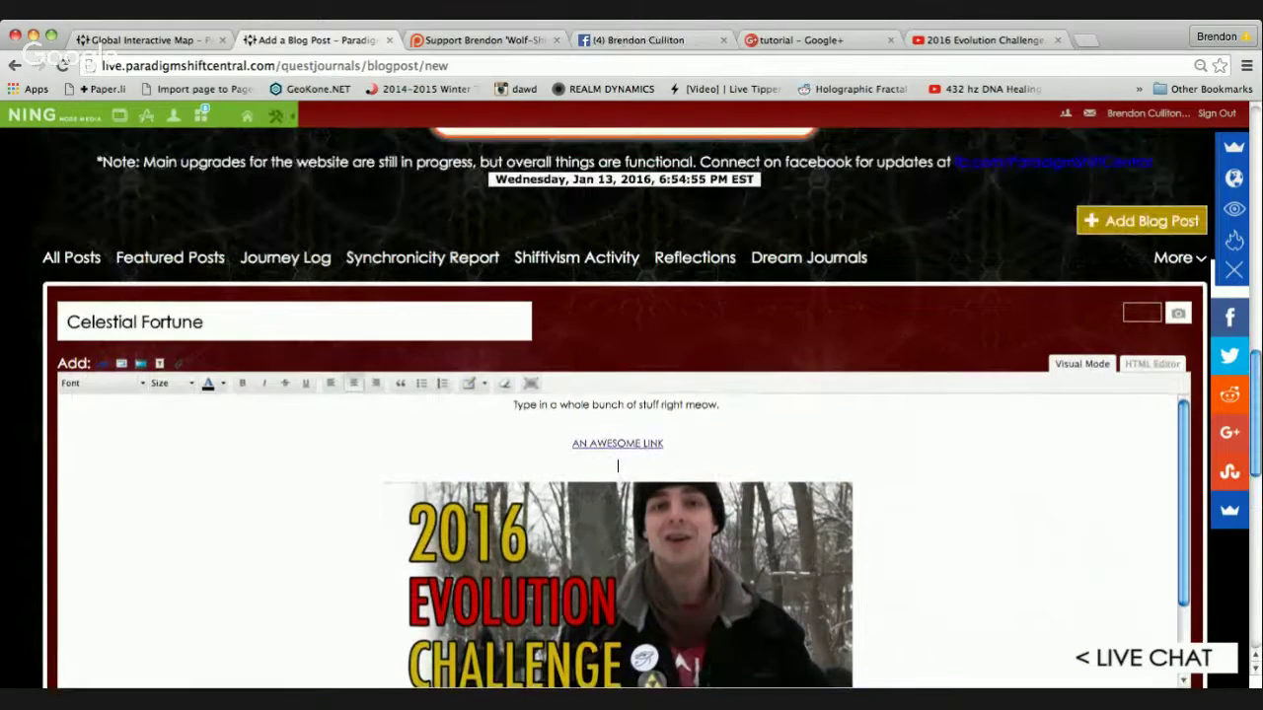
scroll(618, 444, down, 3)
scroll(617, 444, up, 1)
click(618, 454)
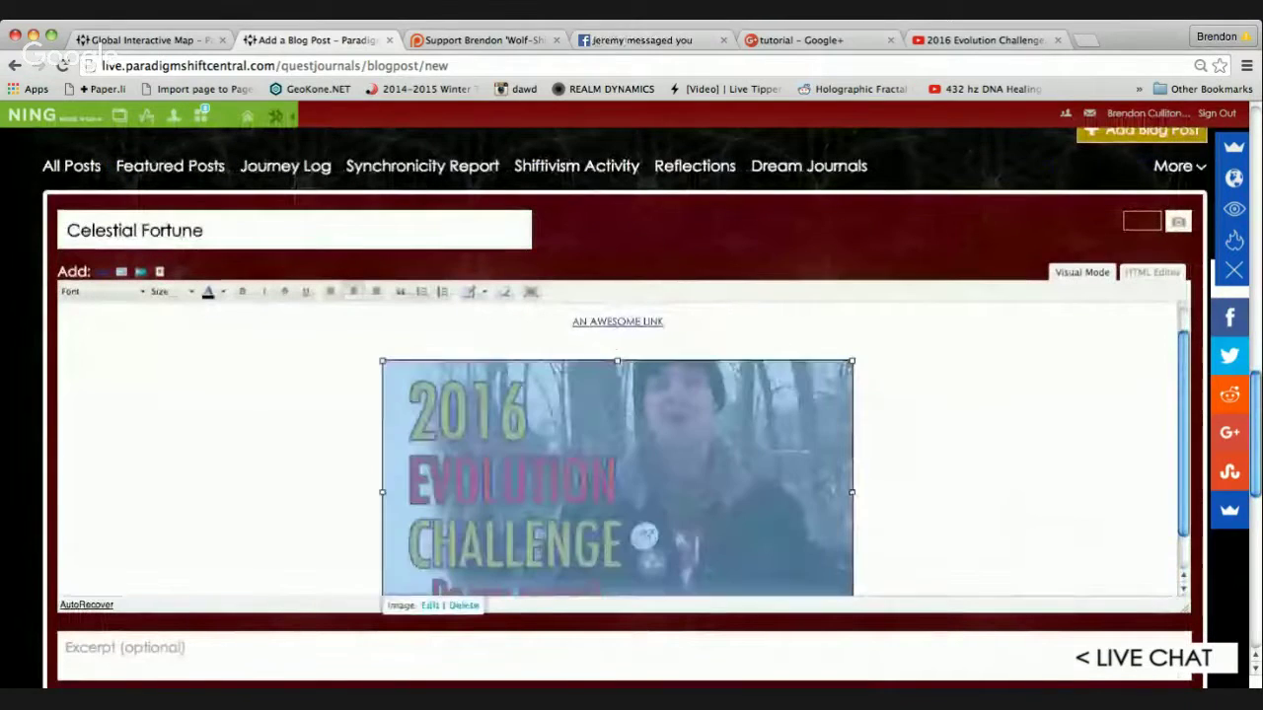
scroll(617, 444, up, 1)
scroll(618, 444, up, 3)
scroll(617, 444, down, 4)
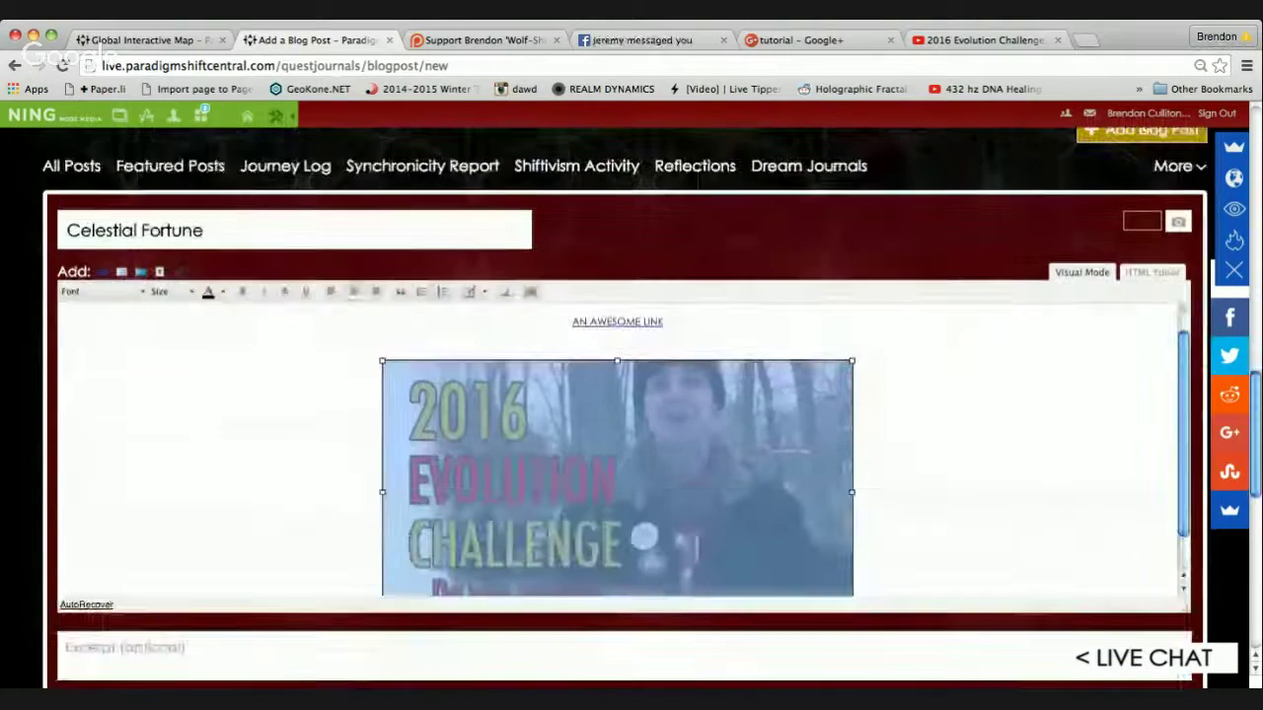
click(868, 478)
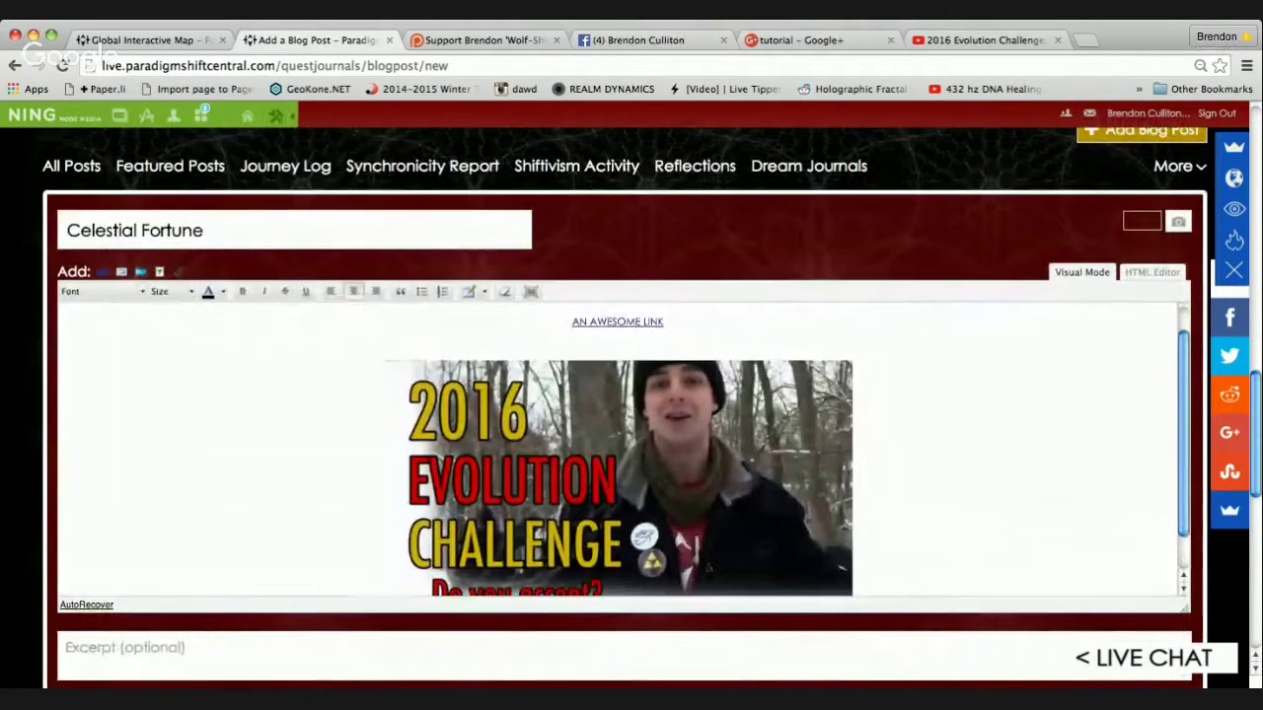
scroll(617, 583, down, 1)
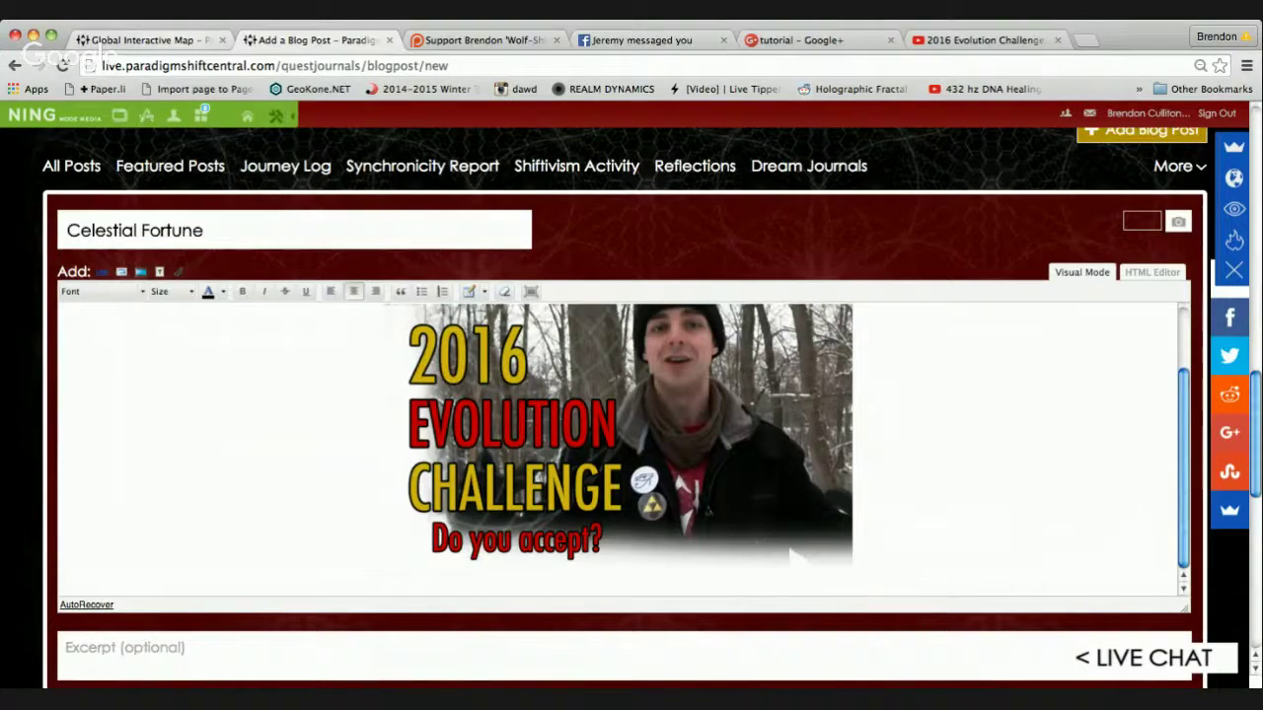
- Open the Paradigm Shift Central home page in the Global Interactive Map tab and browse down to the Full Media Feed
click(150, 41)
scroll(623, 395, up, 3)
scroll(624, 394, up, 5)
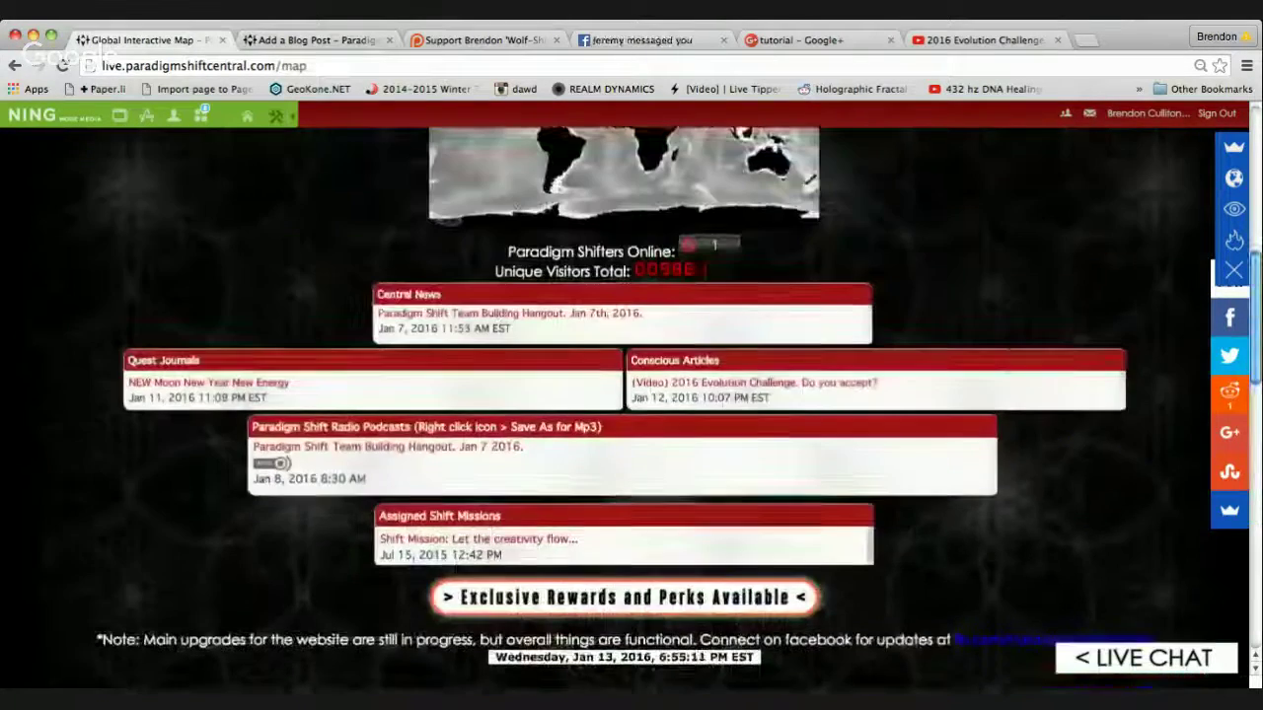
scroll(623, 395, down, 3)
scroll(623, 395, up, 8)
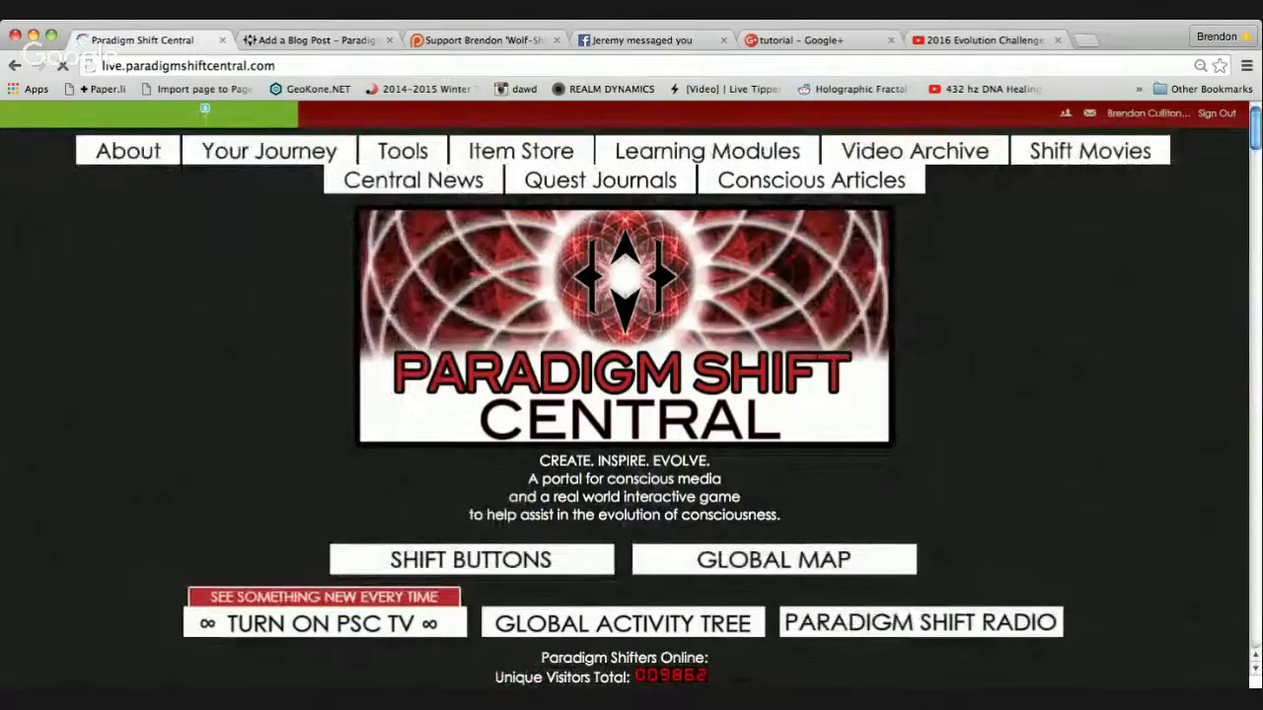
scroll(631, 395, down, 10)
scroll(631, 395, down, 5)
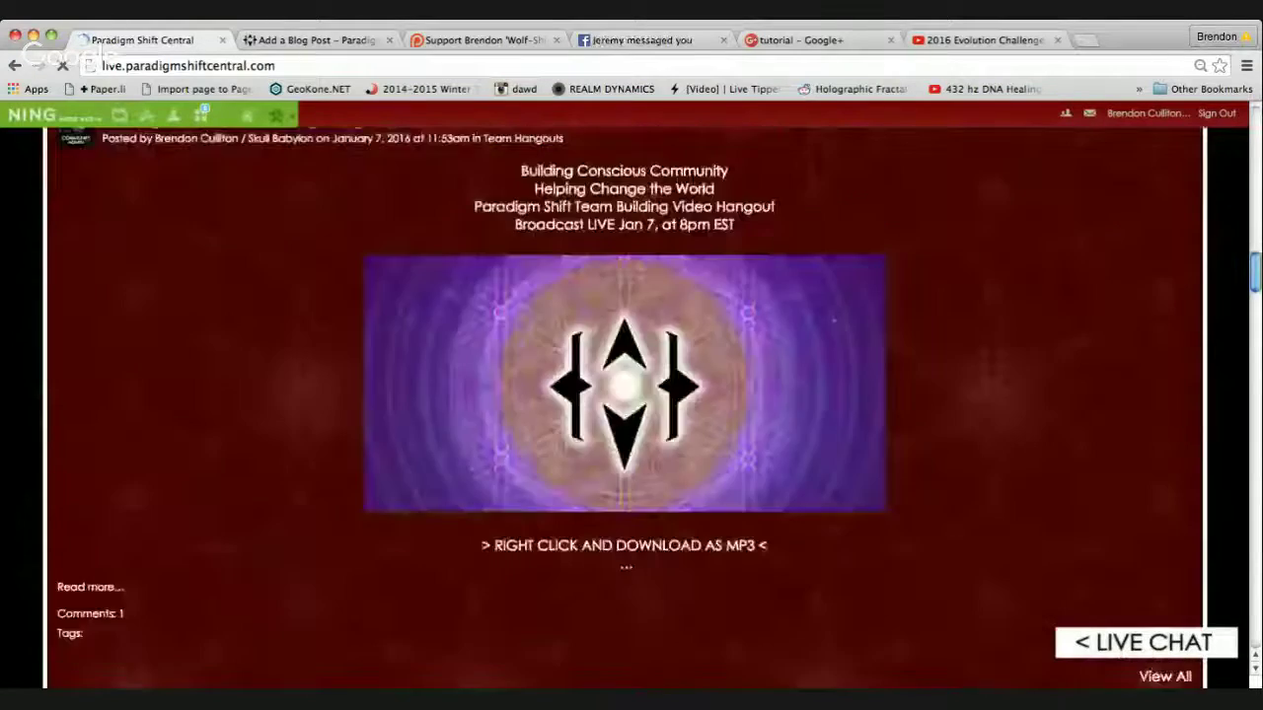
scroll(631, 395, down, 8)
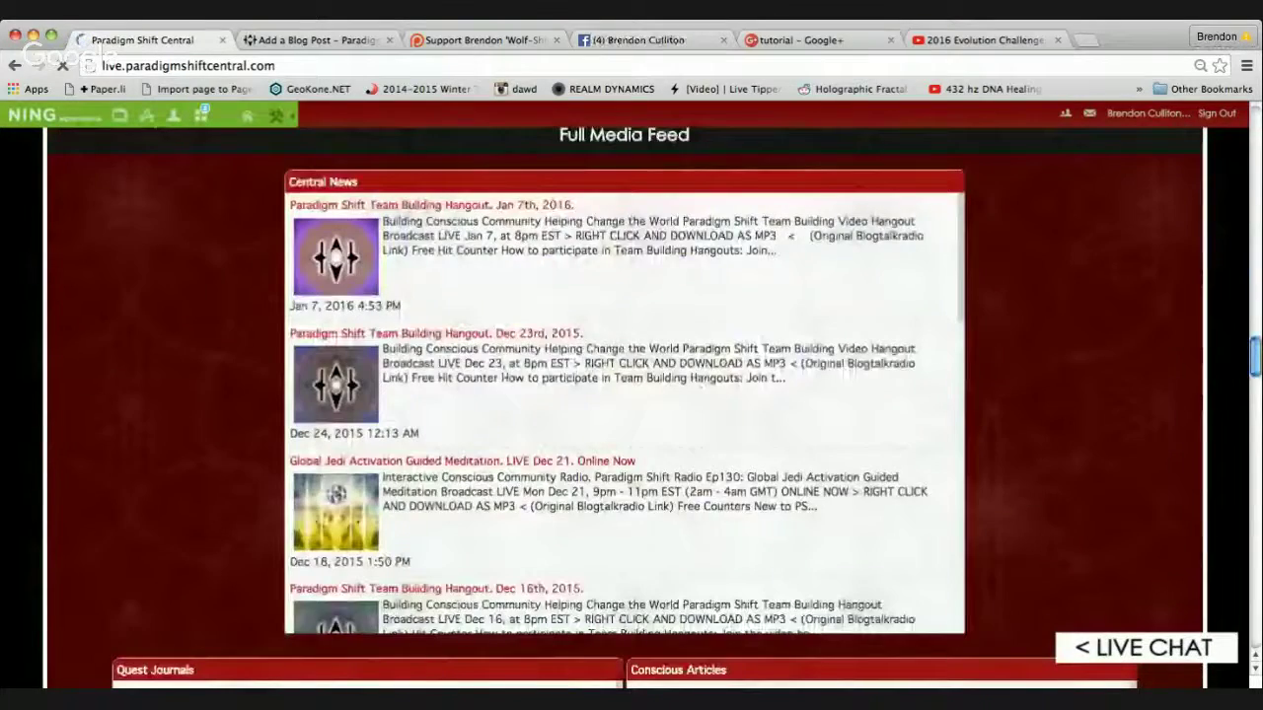
- Examine the Quest Journals and Conscious Articles feeds on the home page, including the thumbnails and preview text of their entries
scroll(632, 395, down, 4)
scroll(631, 395, down, 5)
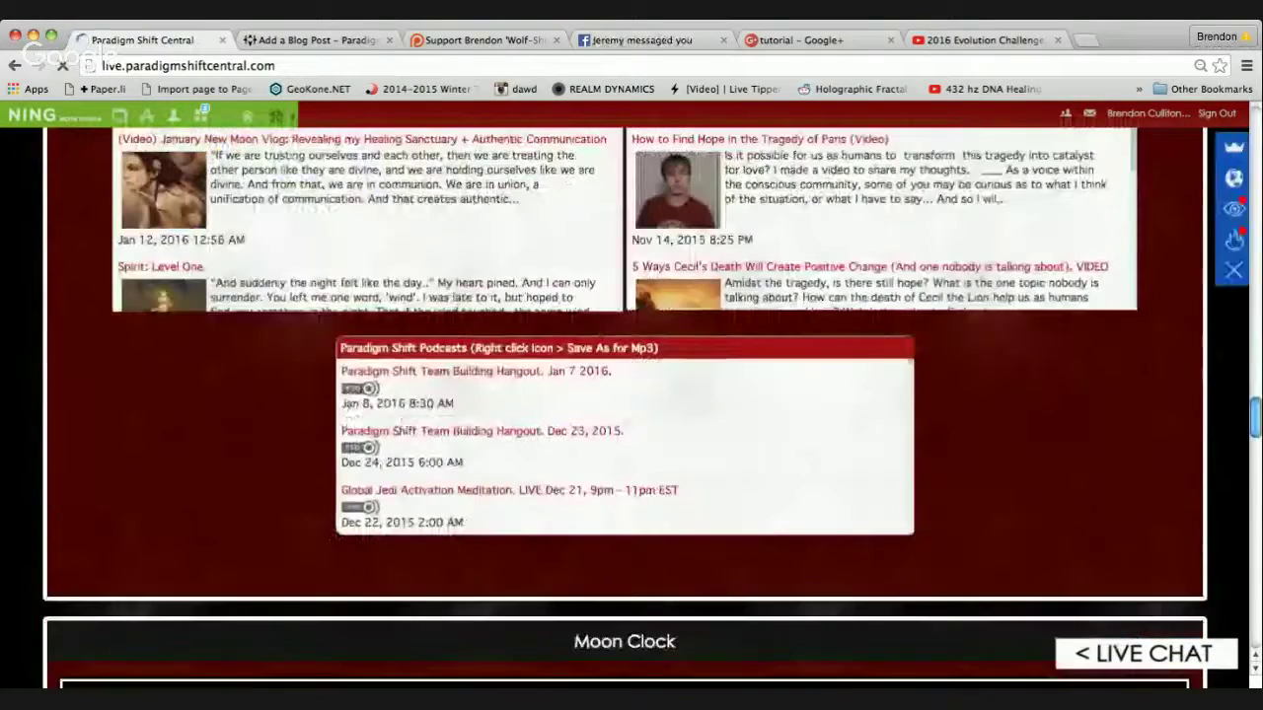
scroll(631, 395, up, 4)
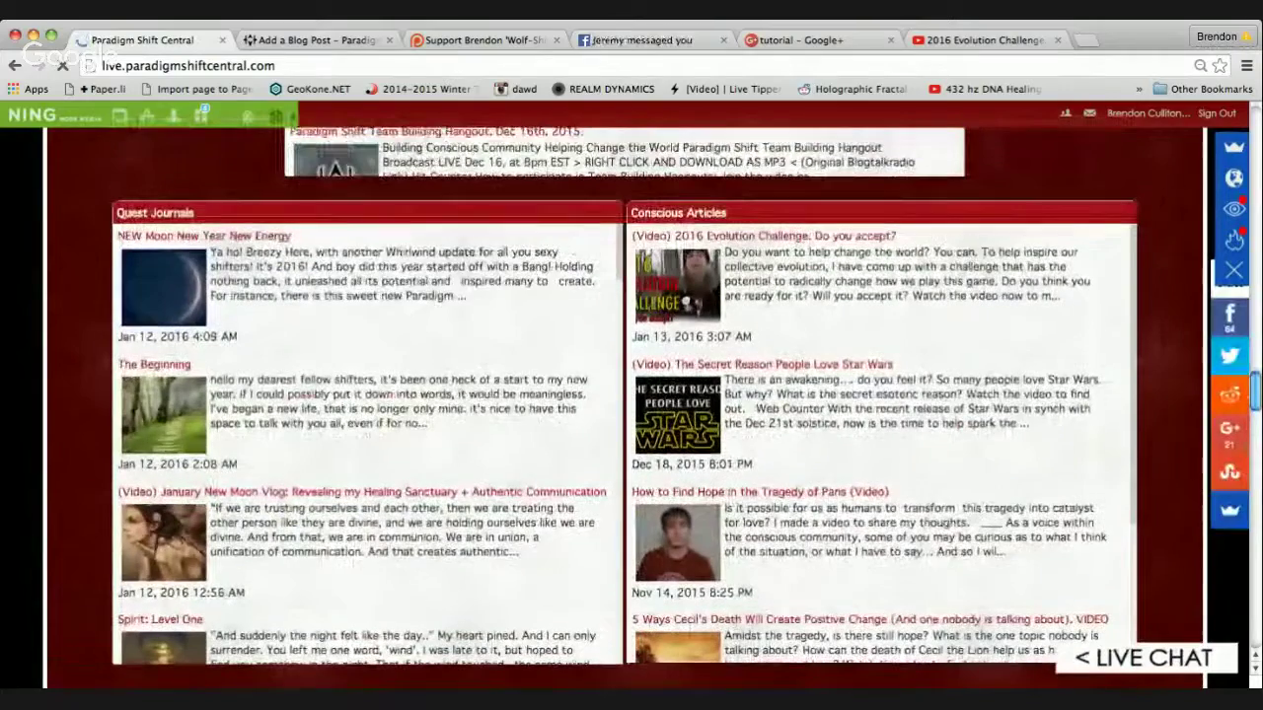
drag(632, 235, 663, 213)
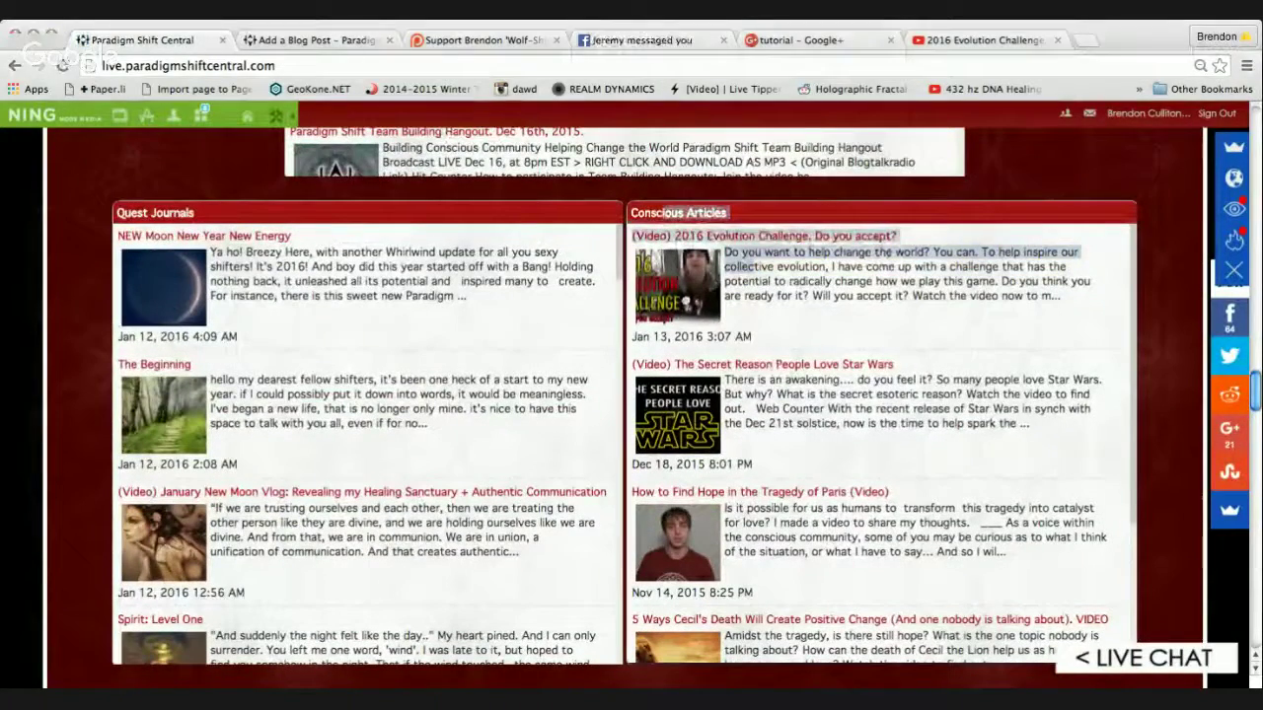
key(super+Tab)
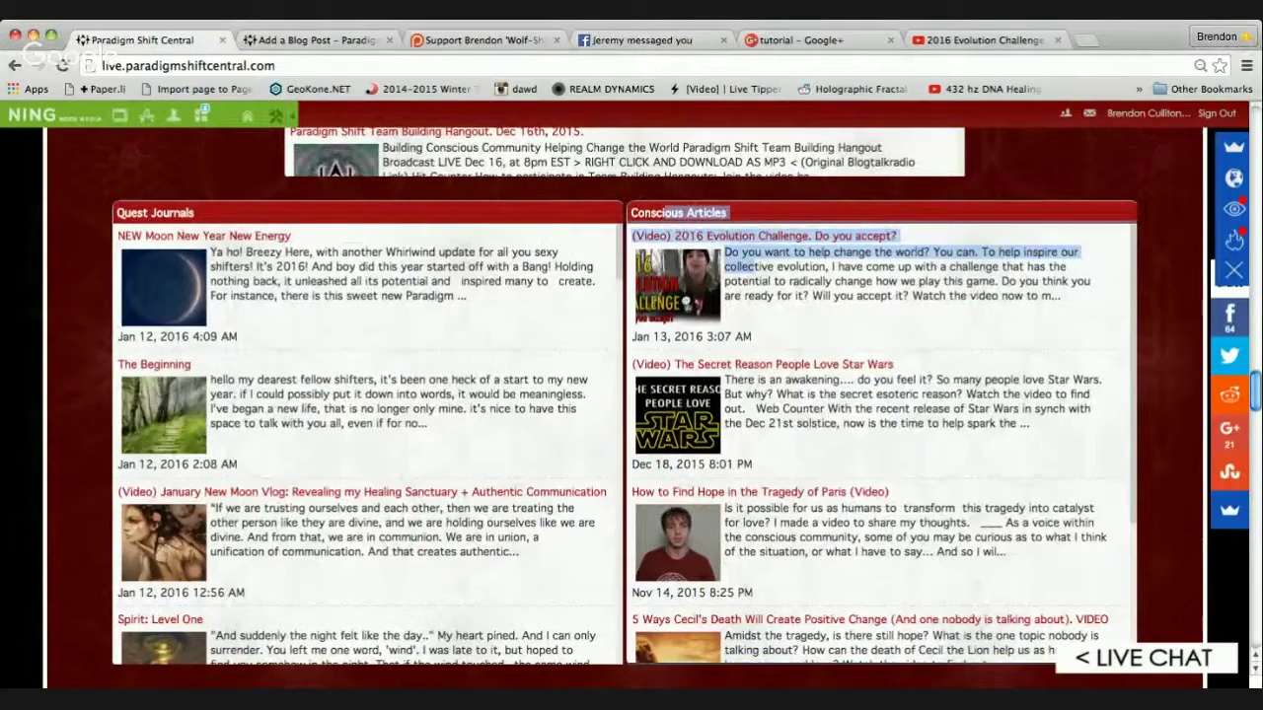
drag(751, 409, 742, 381)
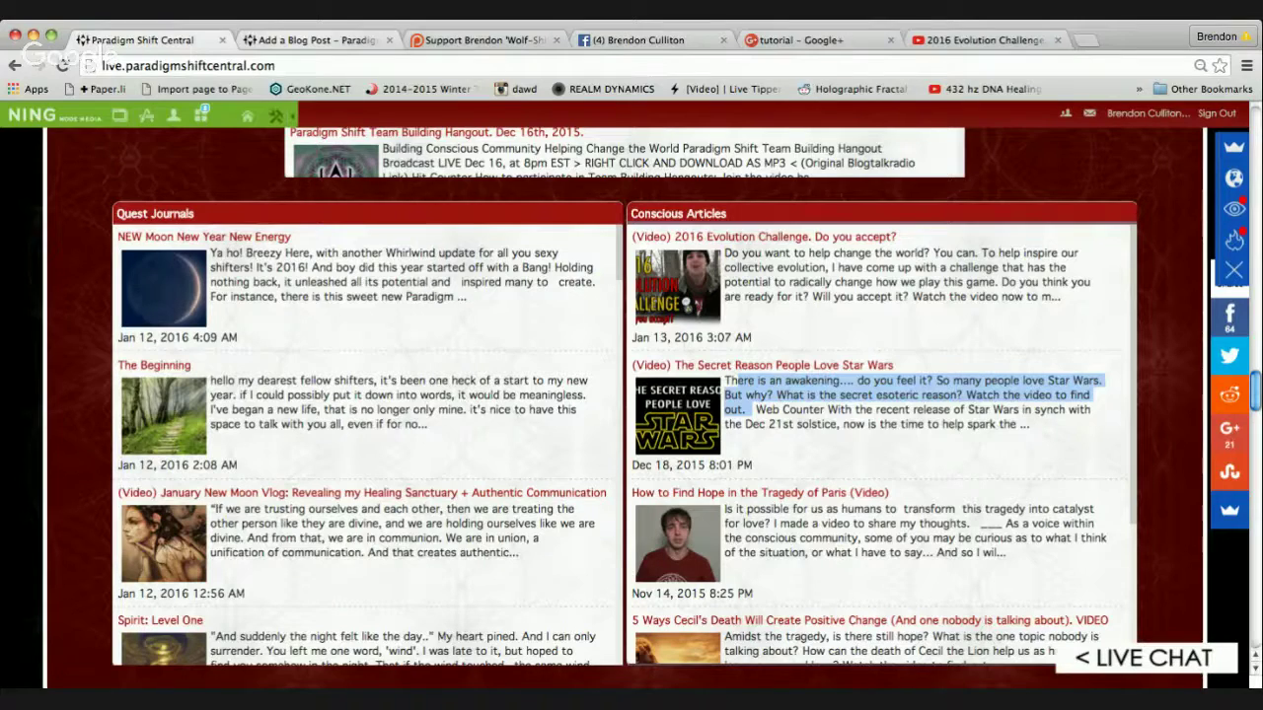
click(809, 410)
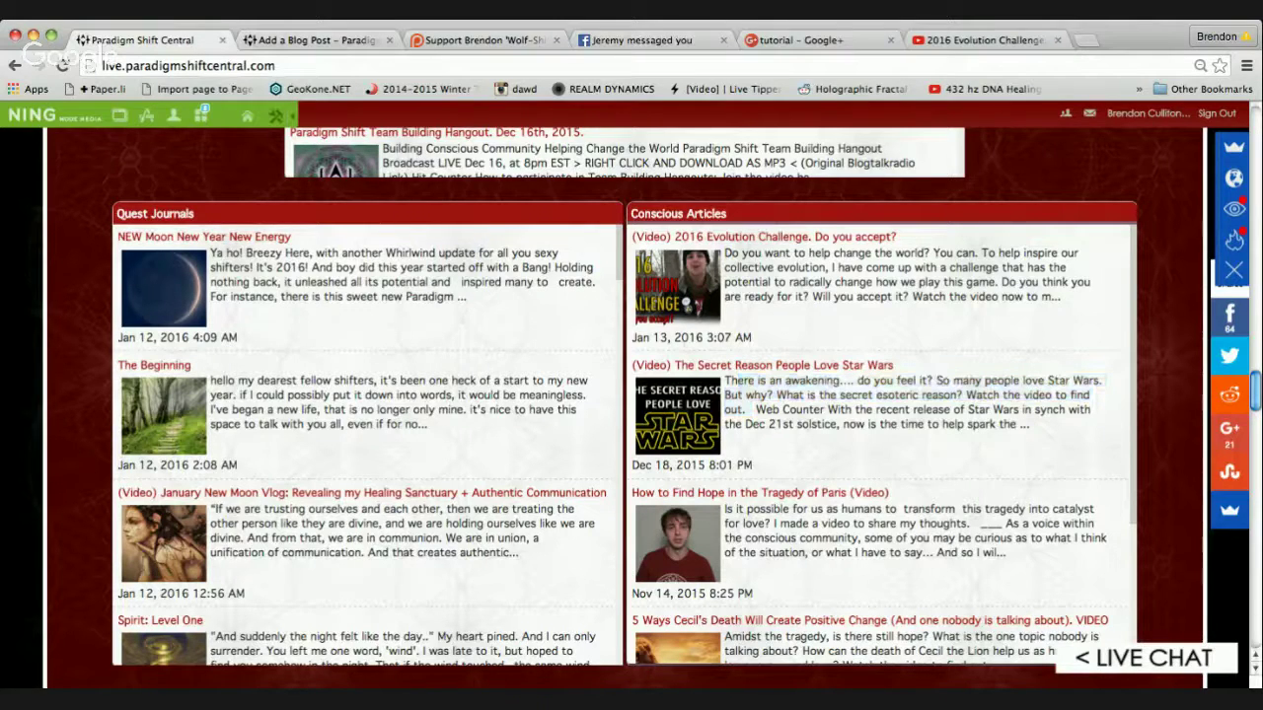
- Return to the Celestial Fortune draft and open the Add Media dialog for embedding a video below the image
click(314, 40)
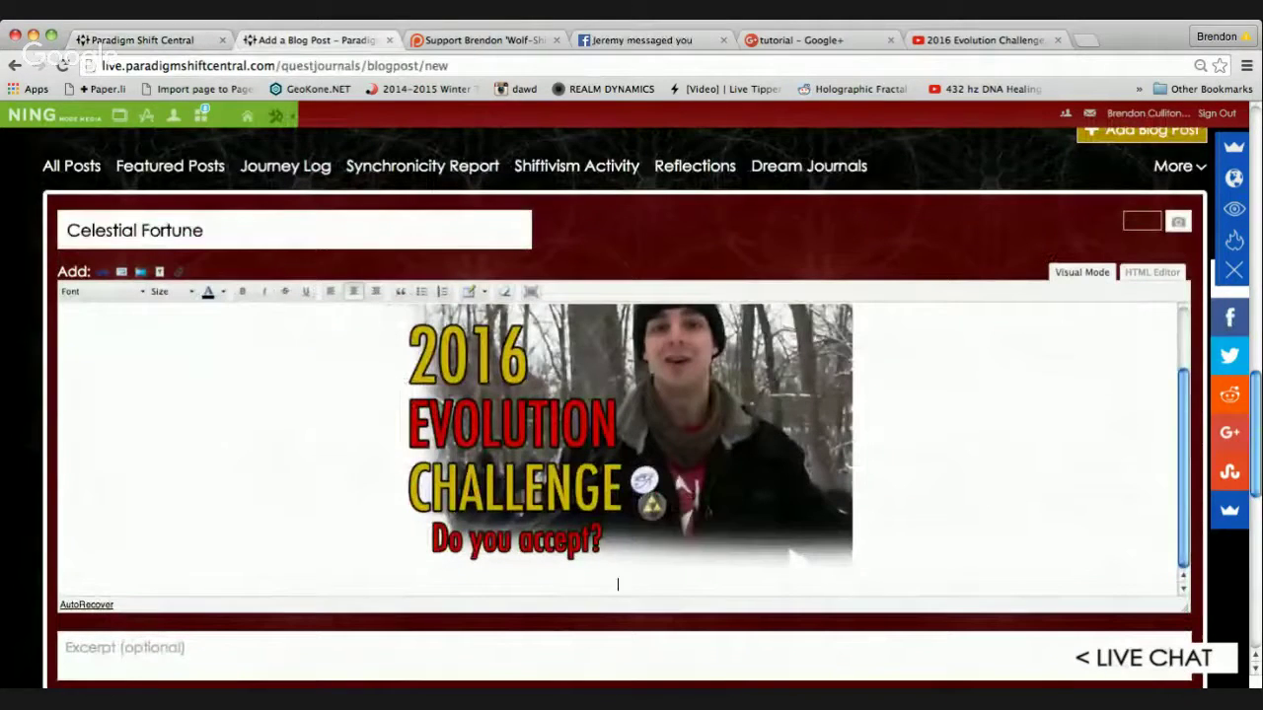
scroll(618, 584, down, 1)
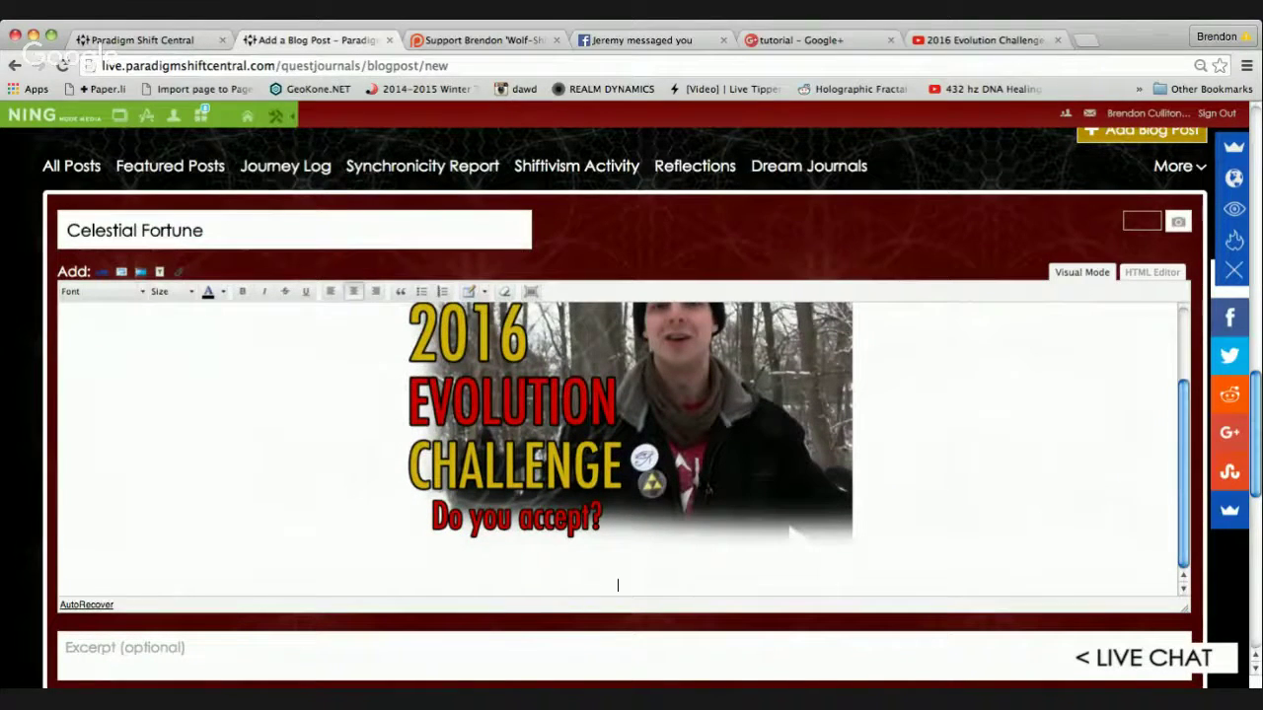
click(141, 272)
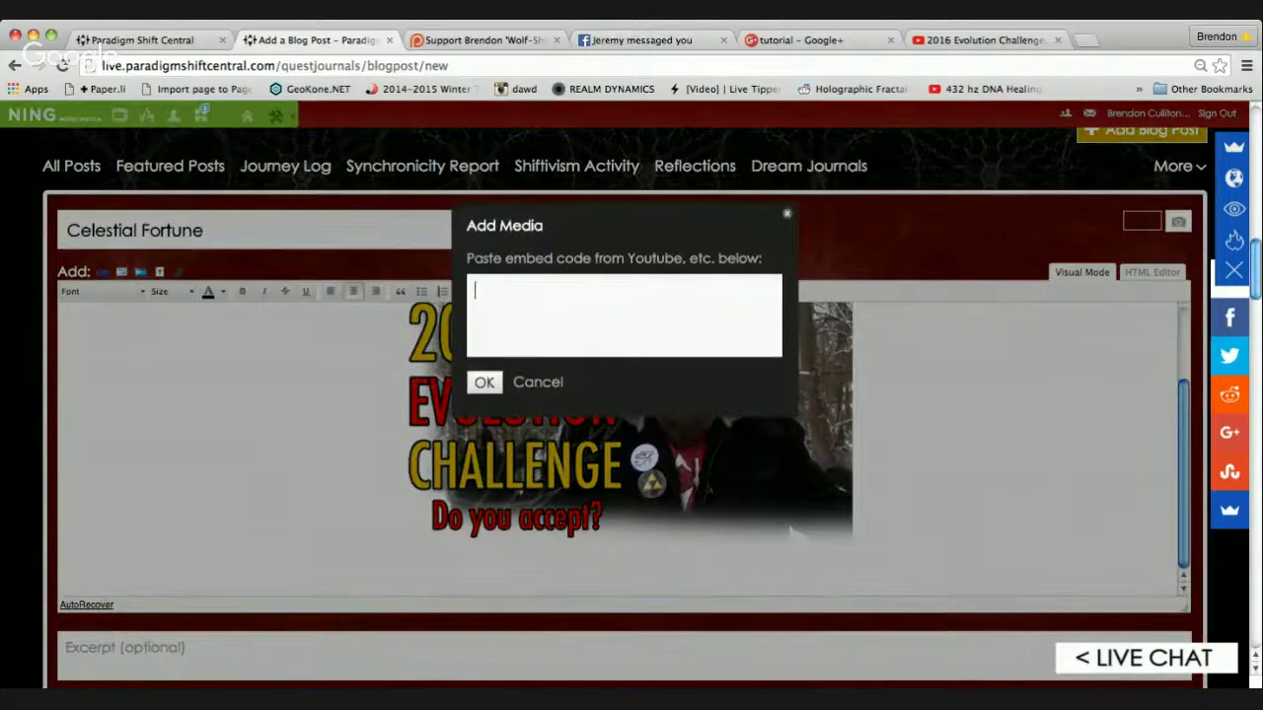
key(Escape)
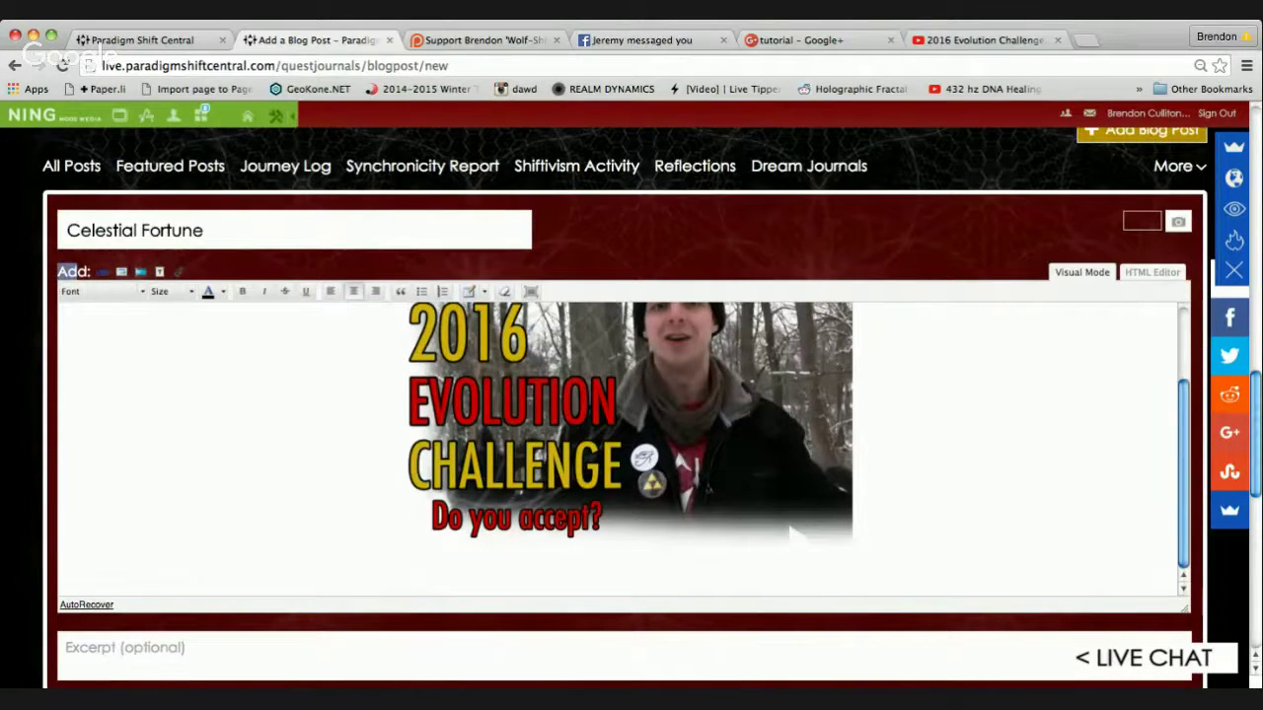
click(141, 271)
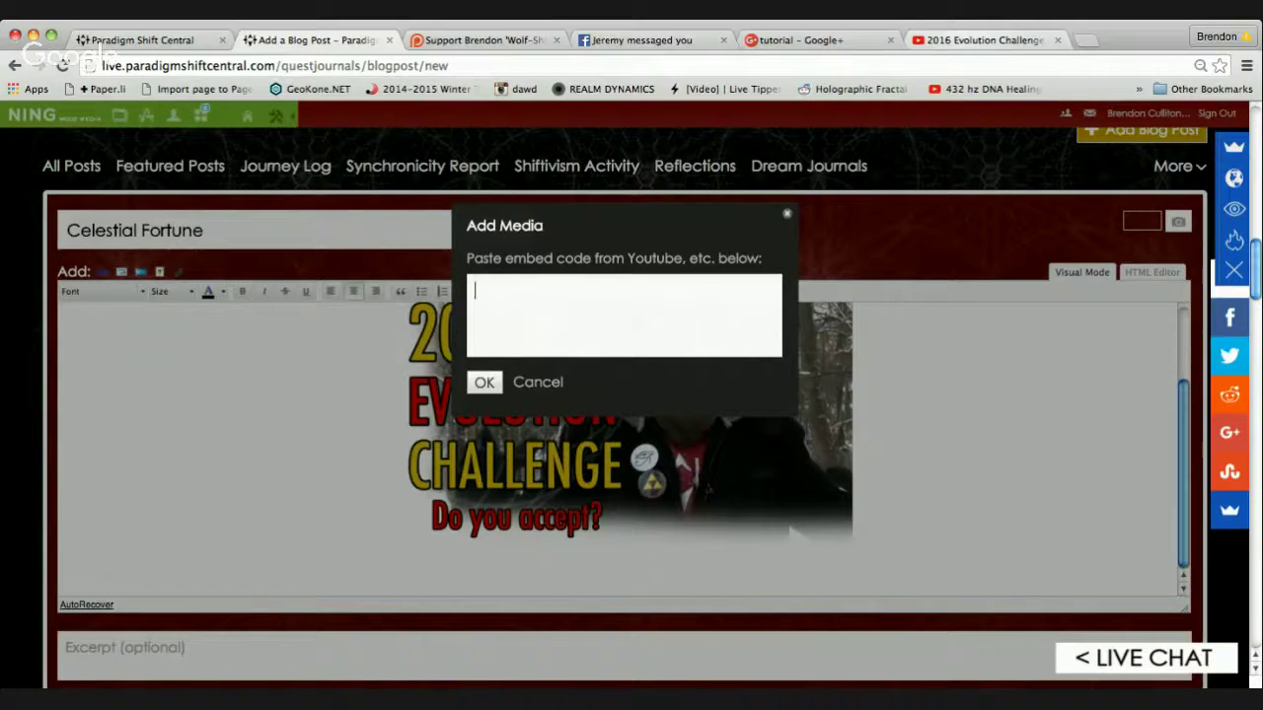
- Switch to the 2016 Evolution Challenge video on YouTube, skip ahead to 0:24 and pause it
key(super+9)
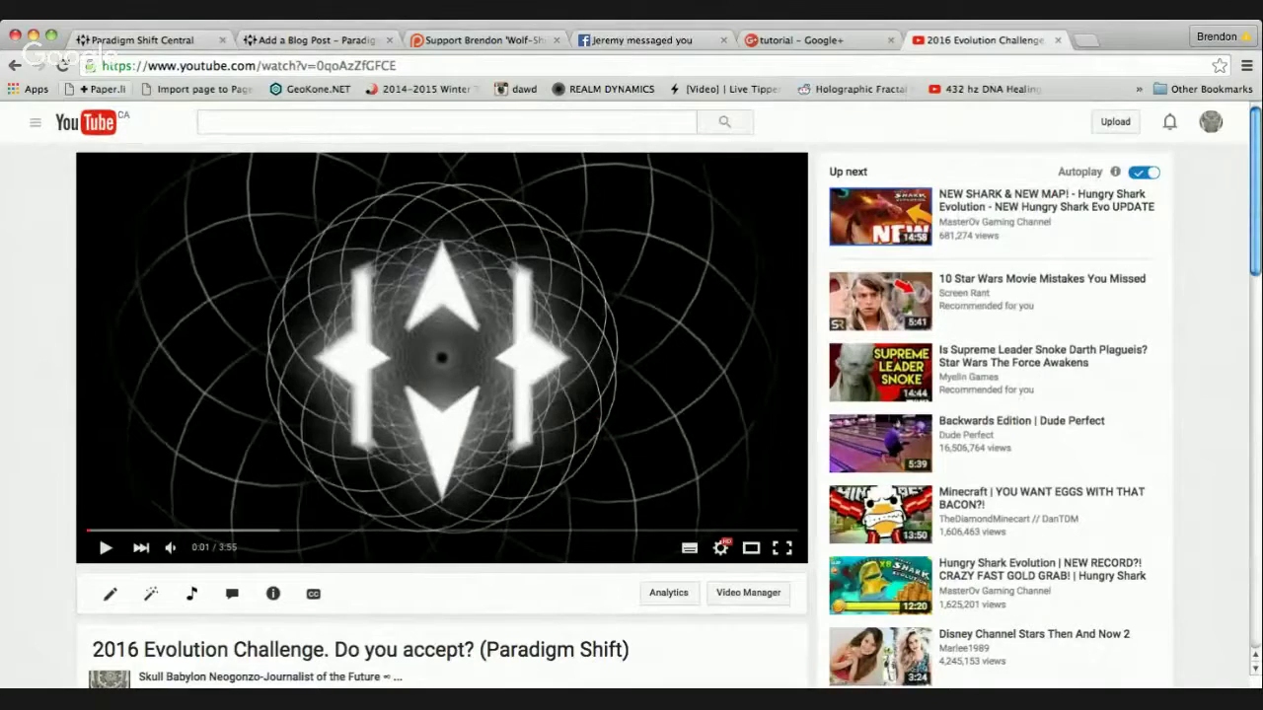
scroll(632, 414, down, 5)
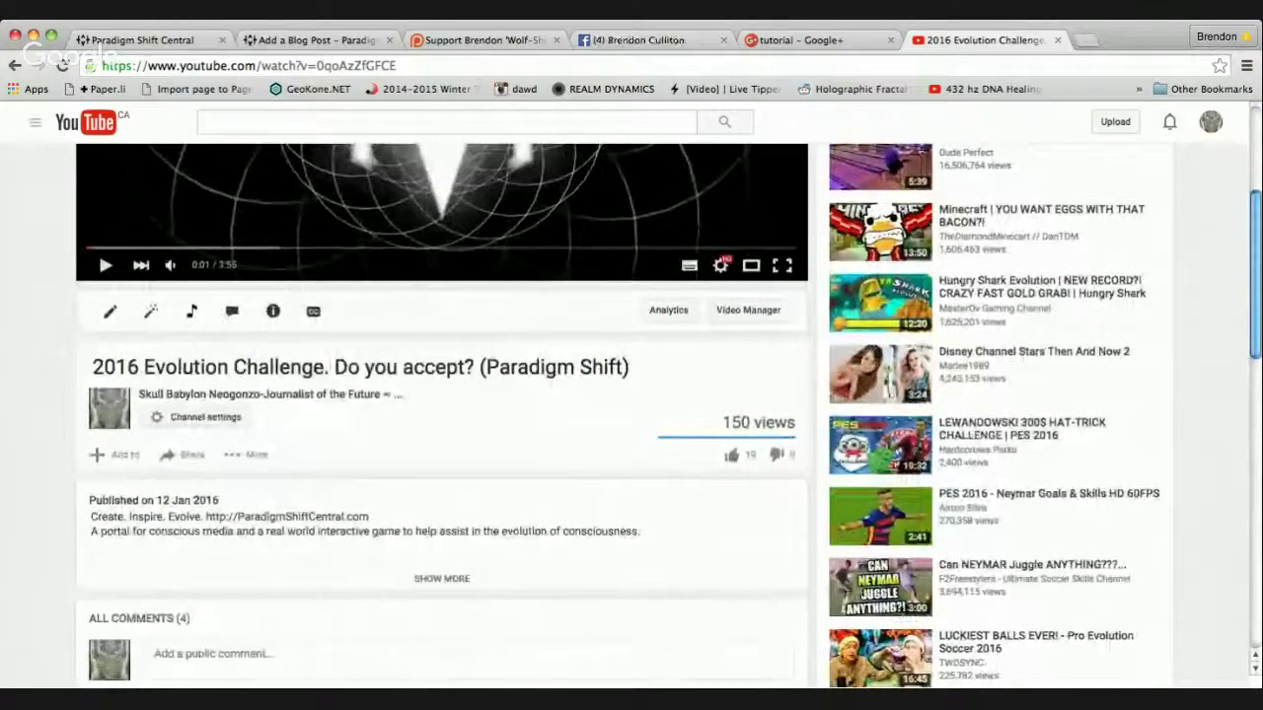
scroll(632, 415, up, 5)
scroll(631, 395, down, 3)
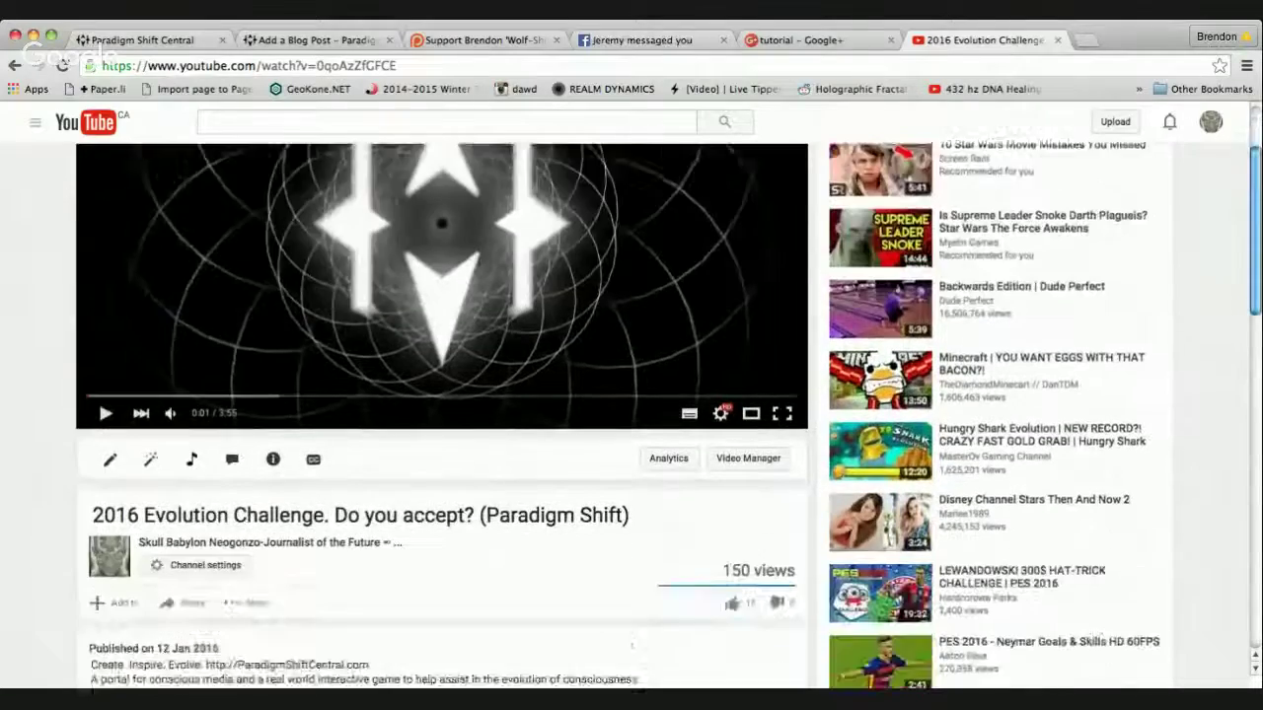
drag(116, 350, 156, 350)
click(106, 367)
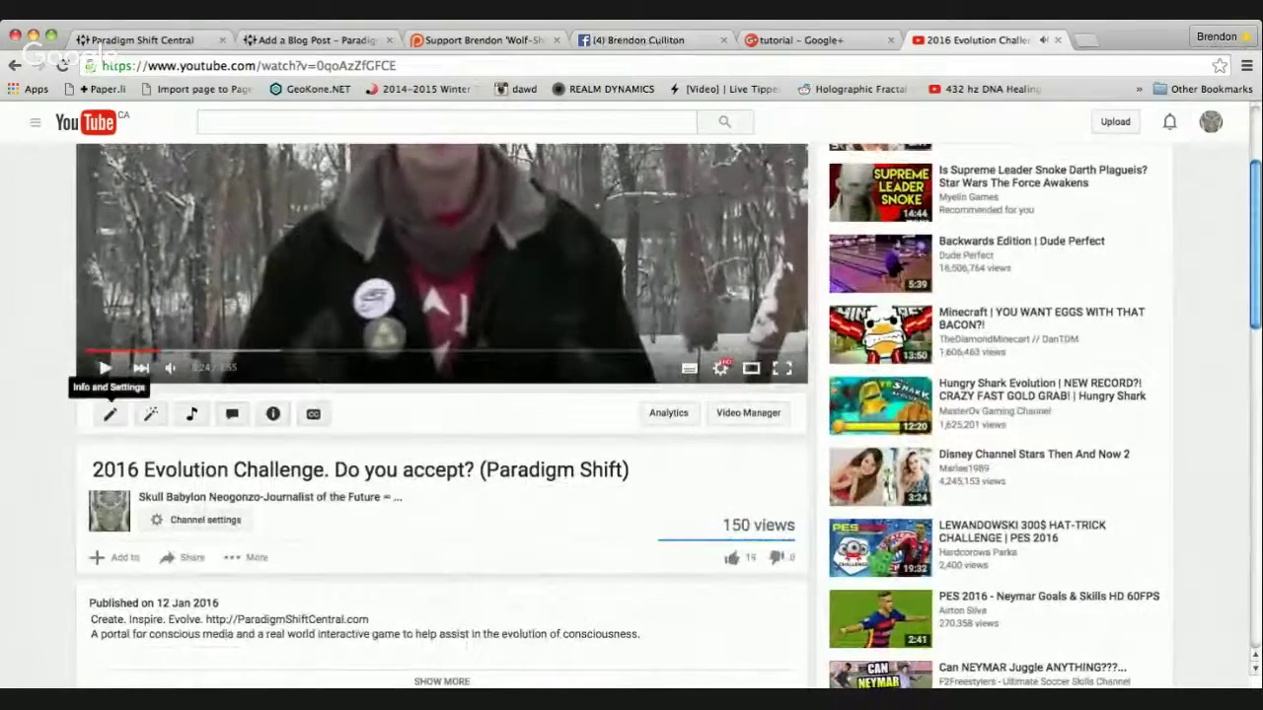
- Open the YouTube video's sharing options, show its embed code and expand the full embed settings with the preview
scroll(148, 404, down, 3)
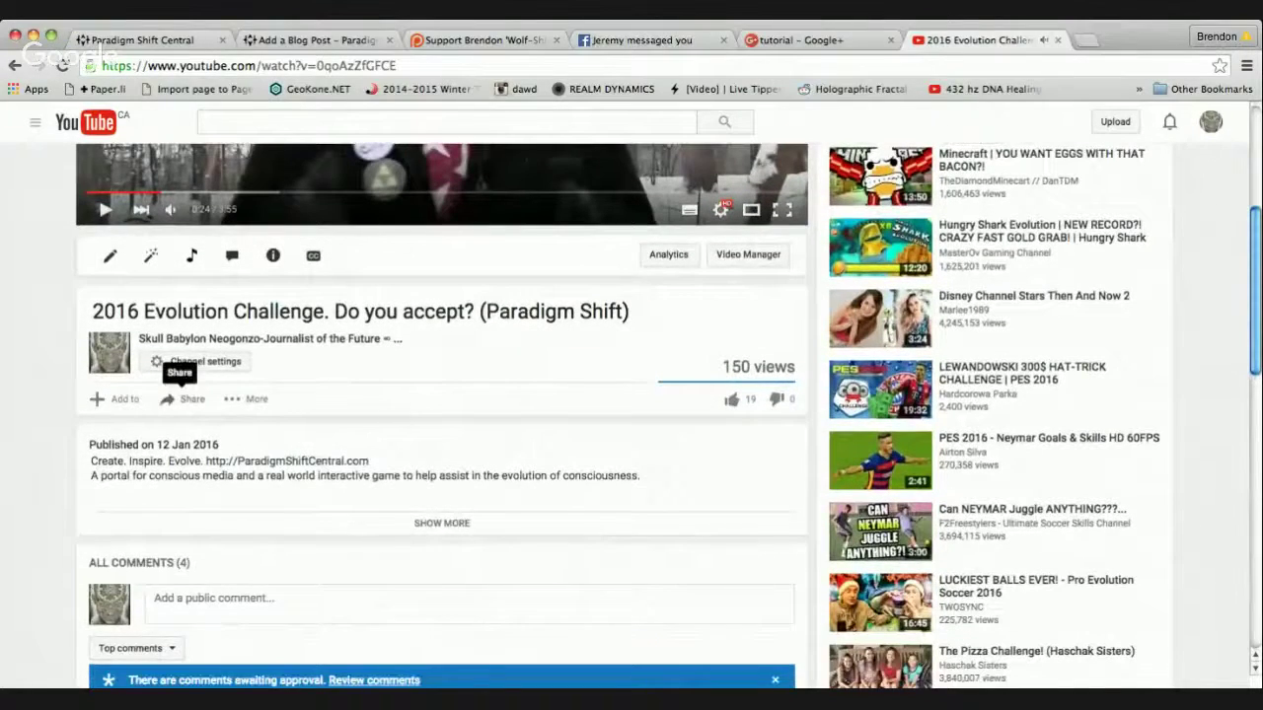
click(183, 399)
scroll(182, 399, down, 1)
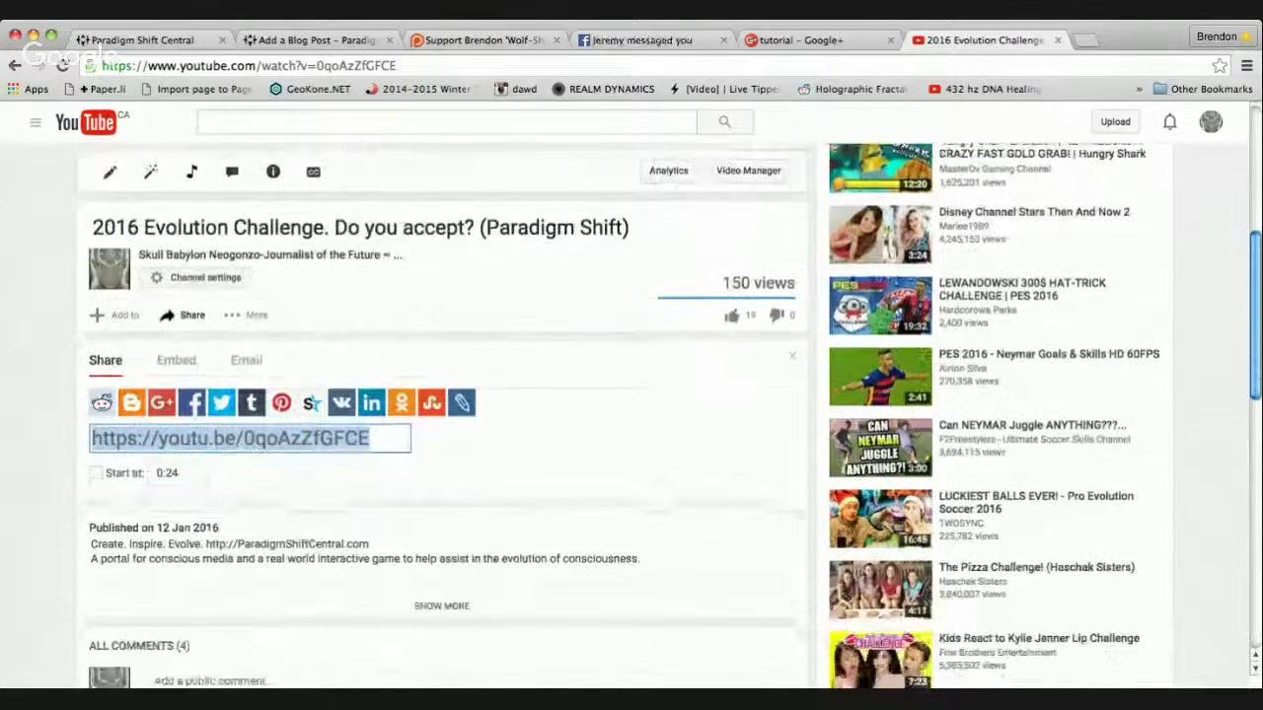
click(175, 372)
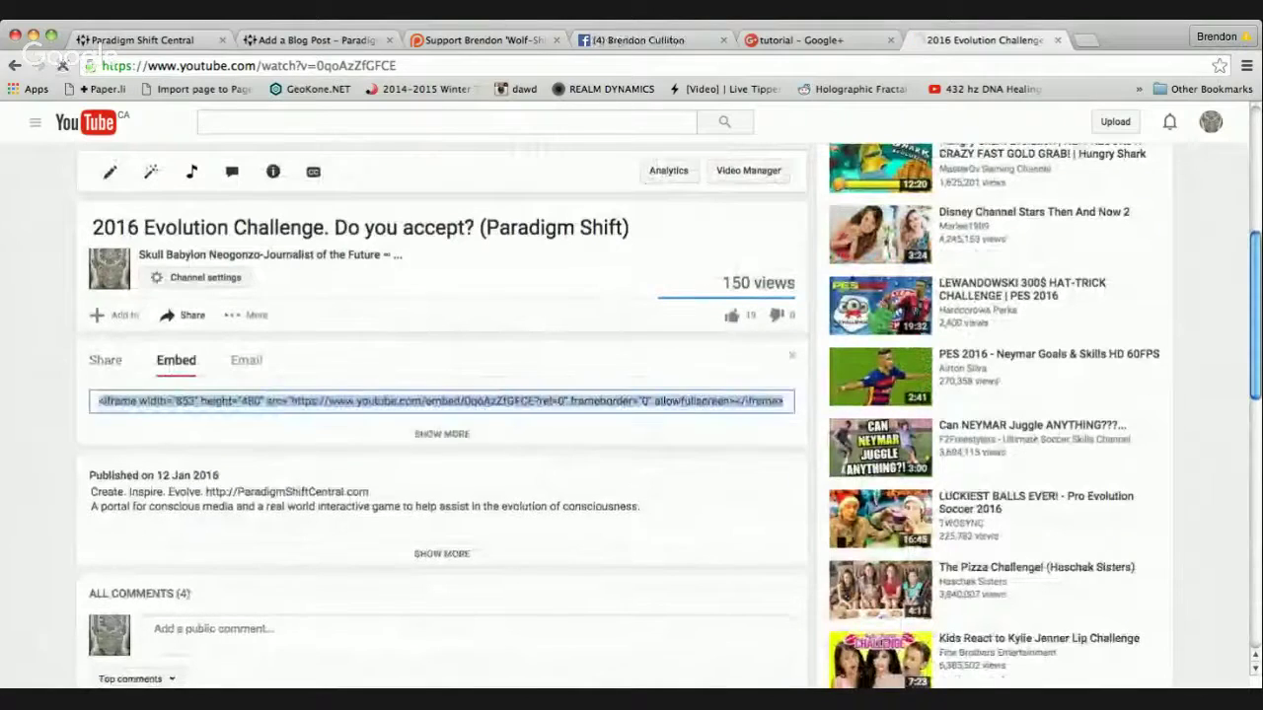
click(379, 401)
click(443, 434)
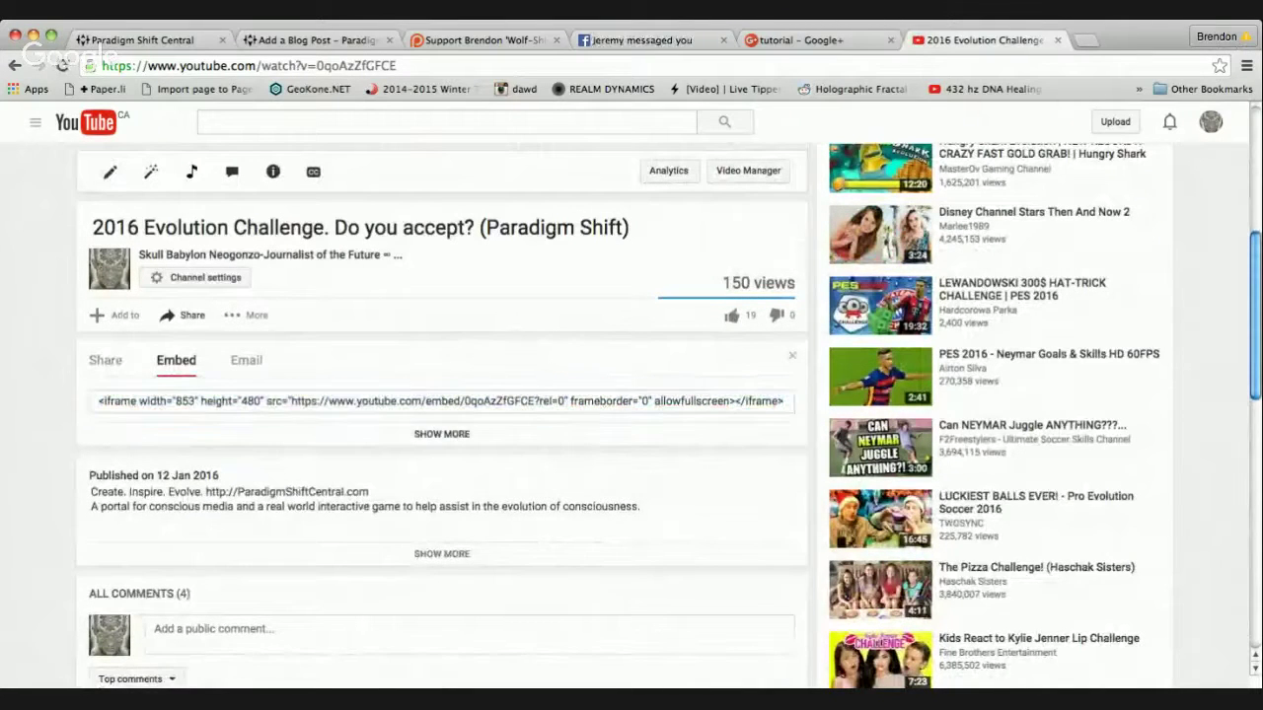
scroll(442, 434, down, 3)
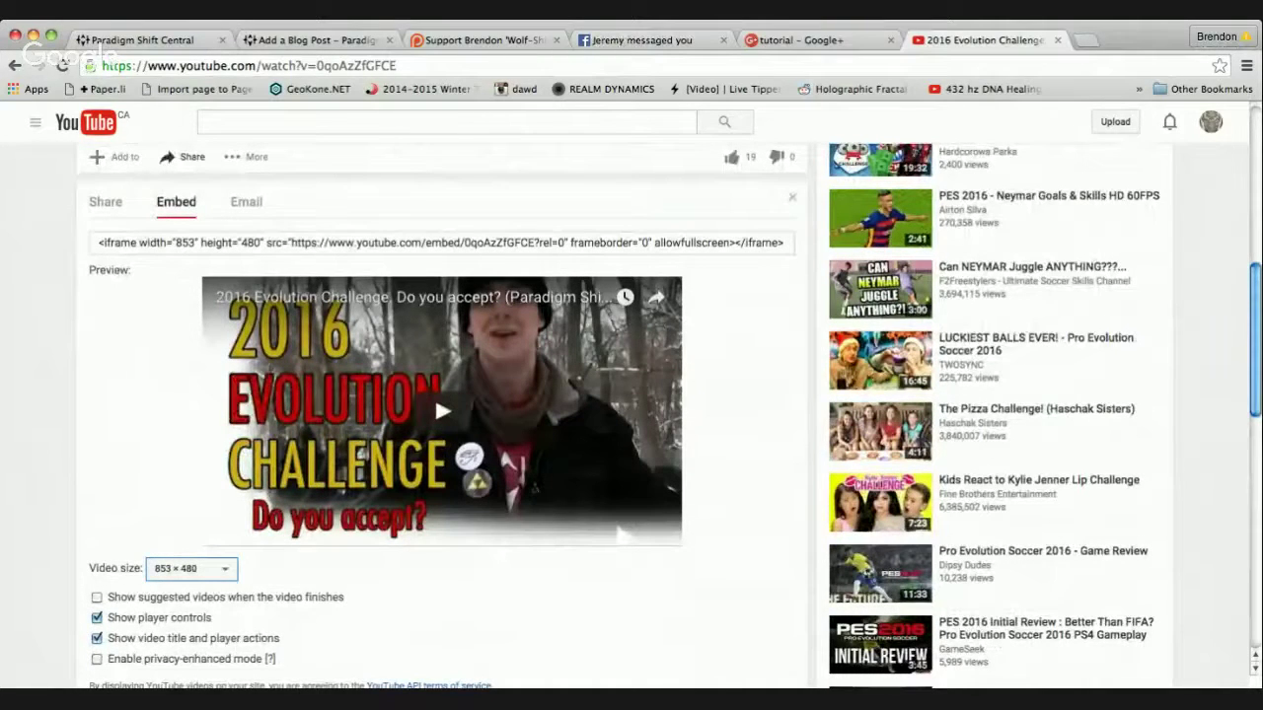
- Copy the video's full 853 × 480 iframe embed code and insert it into the Celestial Fortune post as embedded media
click(99, 242)
key(super+a)
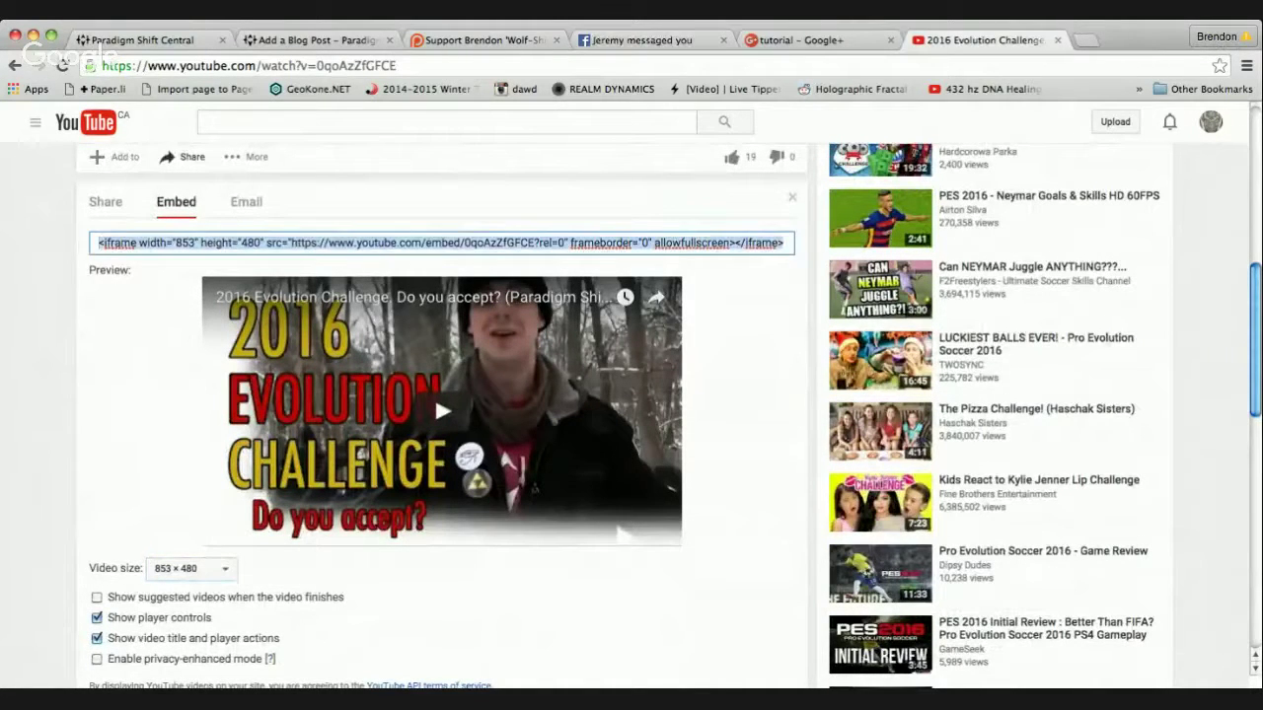
key(super+c)
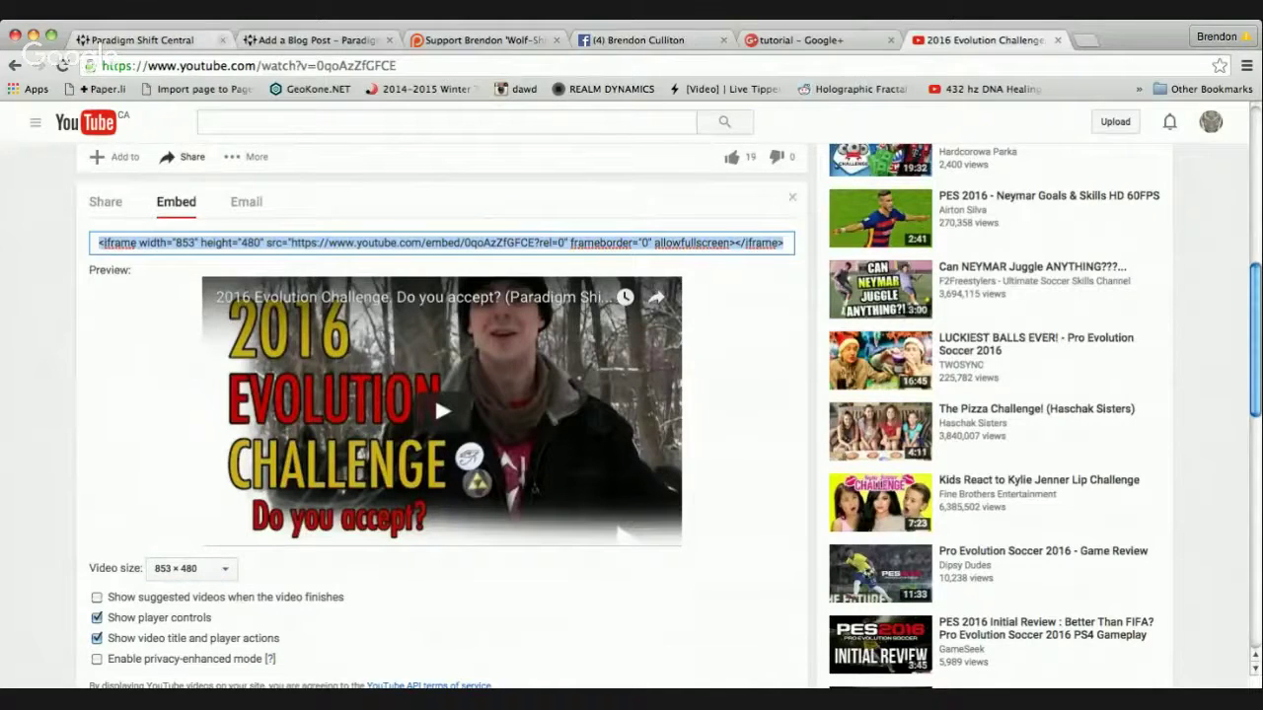
key(super+2)
key(super+v)
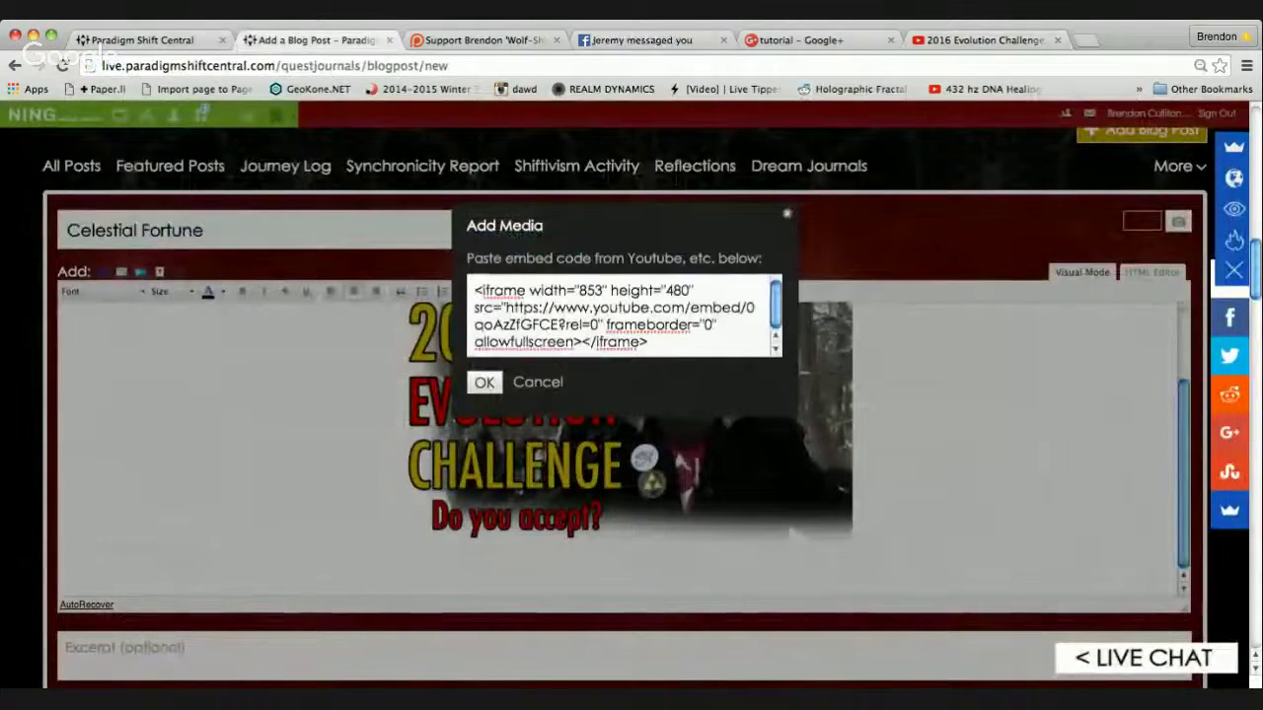
click(483, 382)
- Highlight the line "Type in a whole bunch of stuff right meow." at the start of the post's body
scroll(617, 444, up, 3)
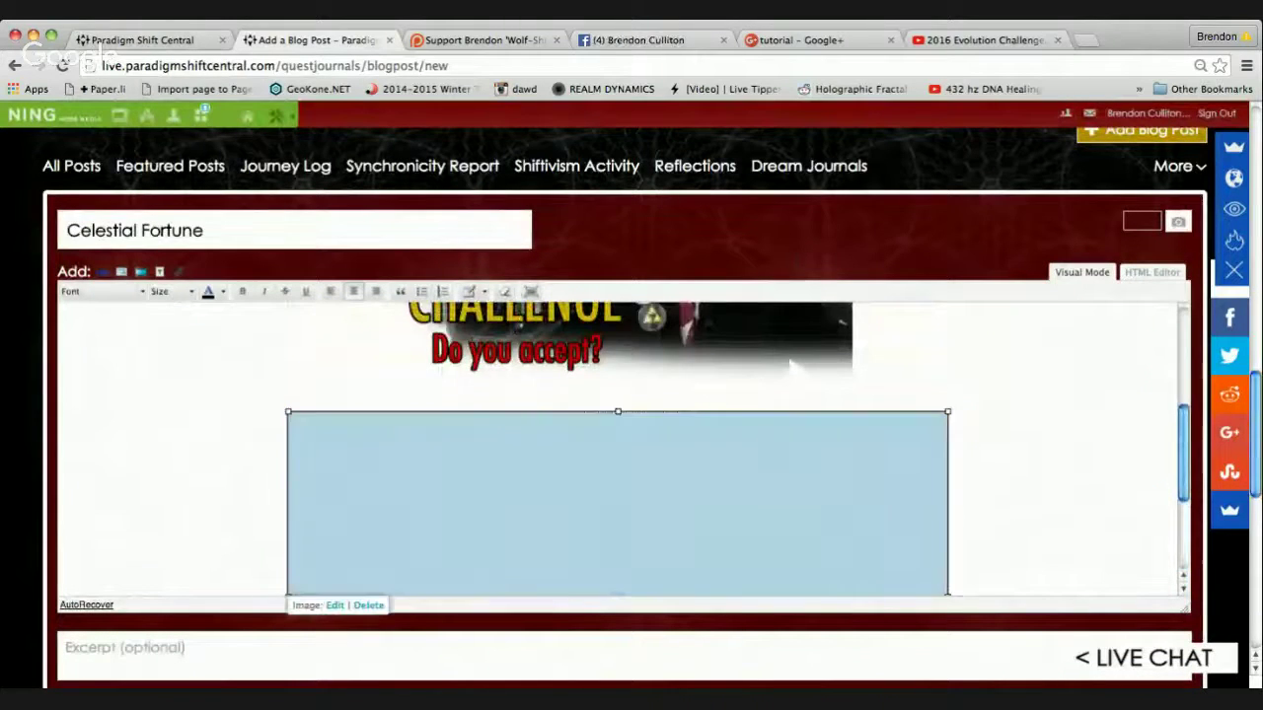
scroll(791, 592, up, 5)
scroll(790, 592, up, 4)
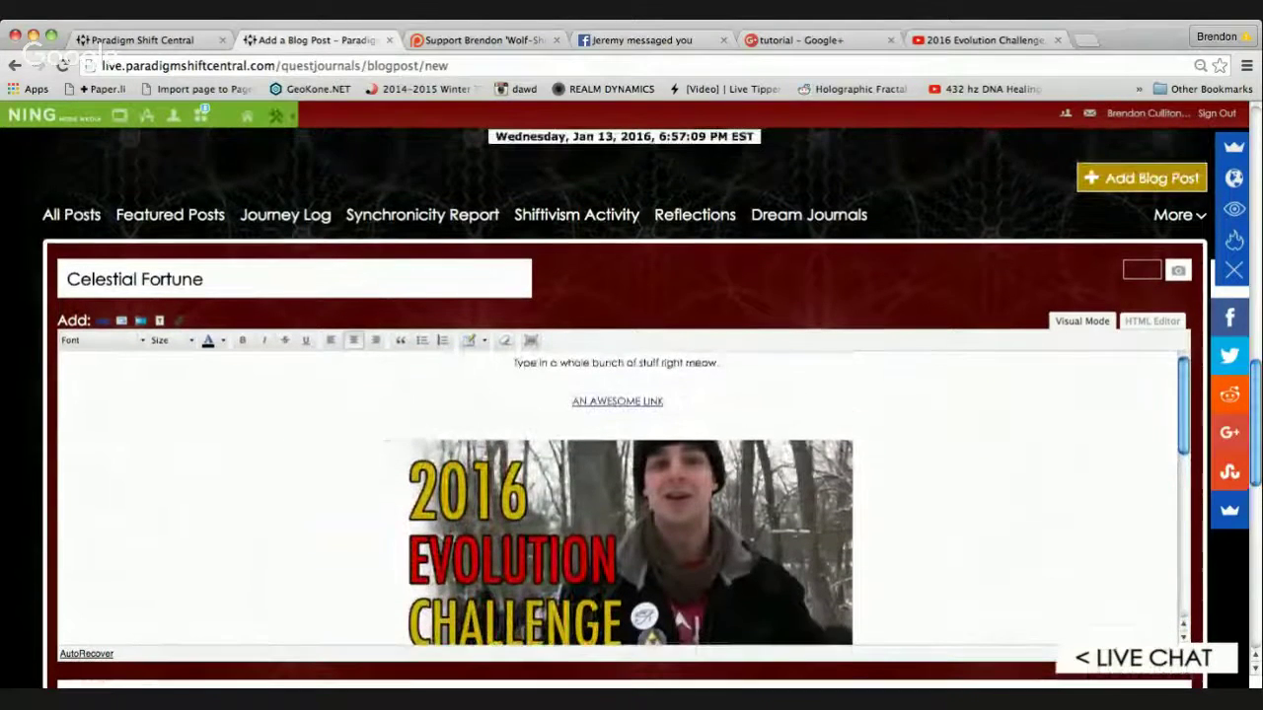
triple_click(514, 363)
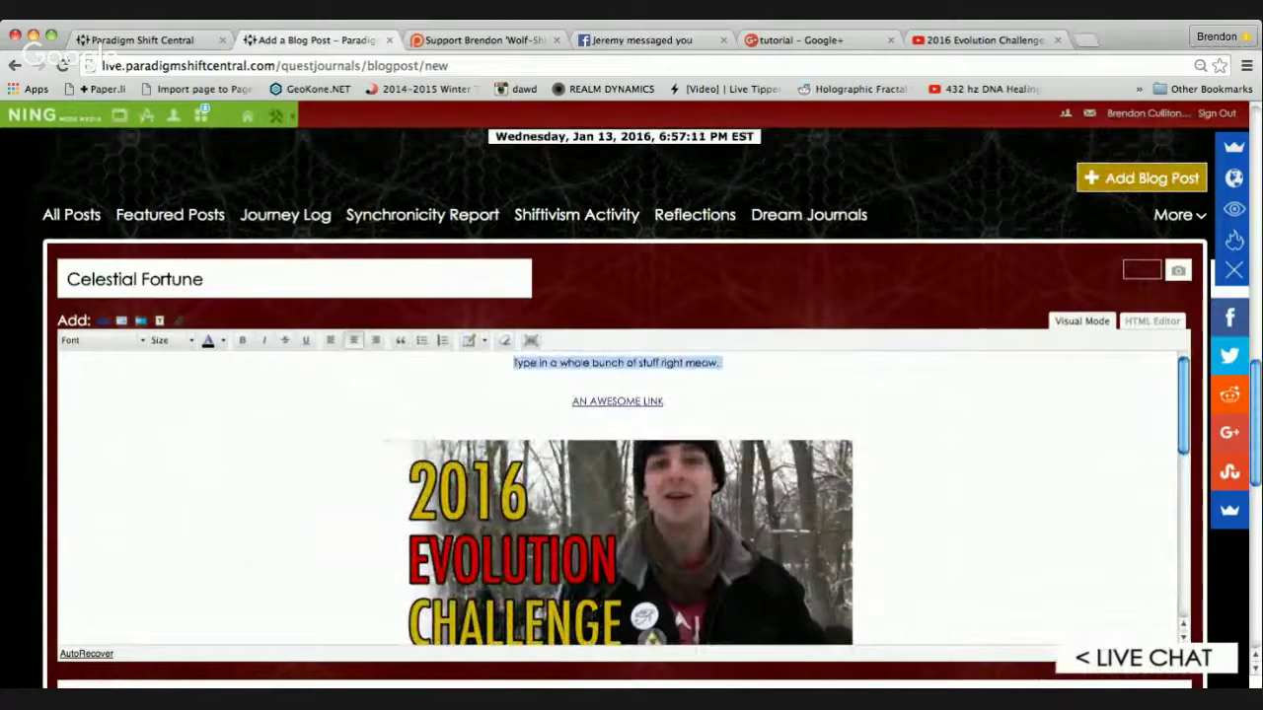
mouse_move(722, 363)
mouse_down()
mouse_move(541, 363)
mouse_move(720, 364)
mouse_up()
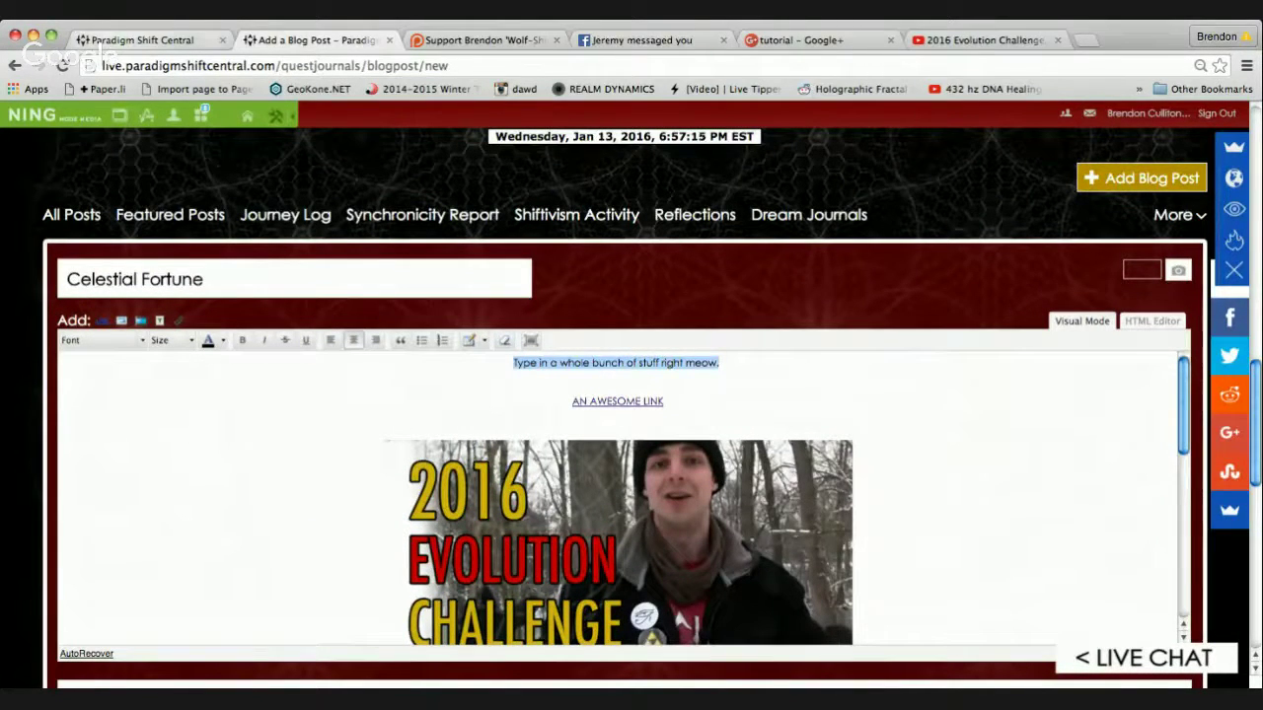
- Examine the preview text of the Star Wars article and the NEW Moon journal on the home page, and return to the draft post
click(144, 40)
drag(726, 381, 825, 409)
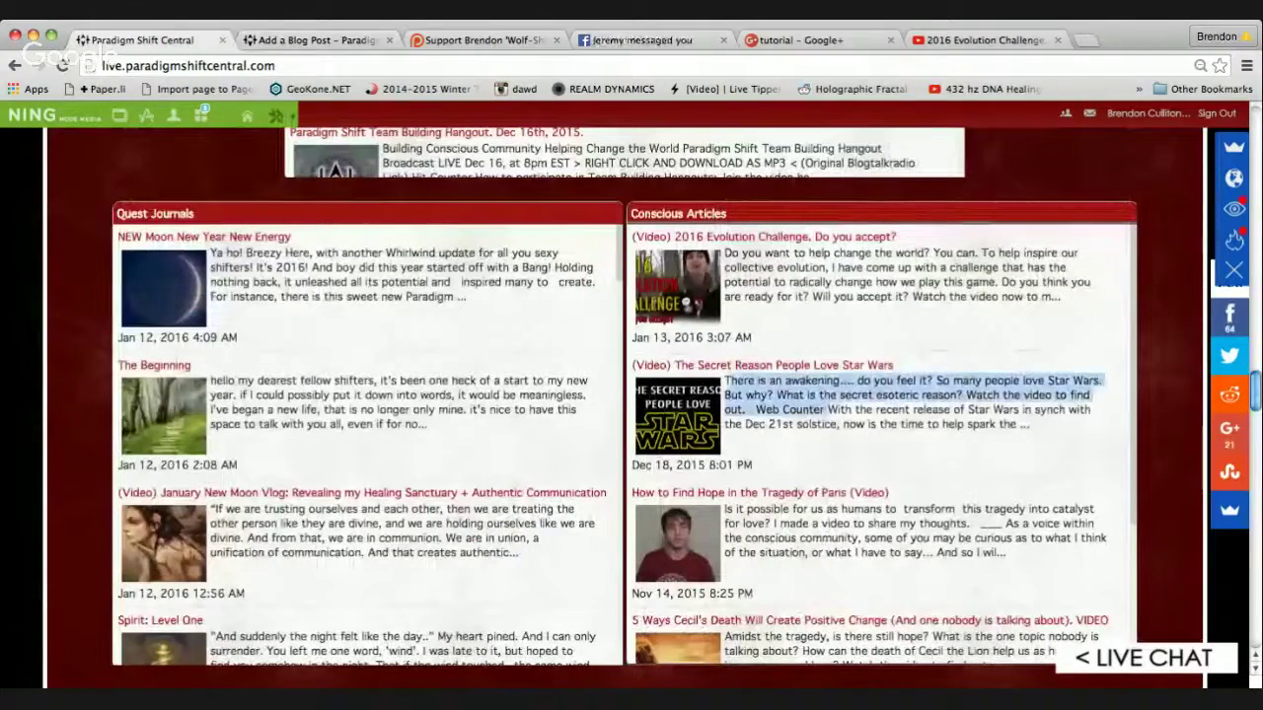
click(827, 409)
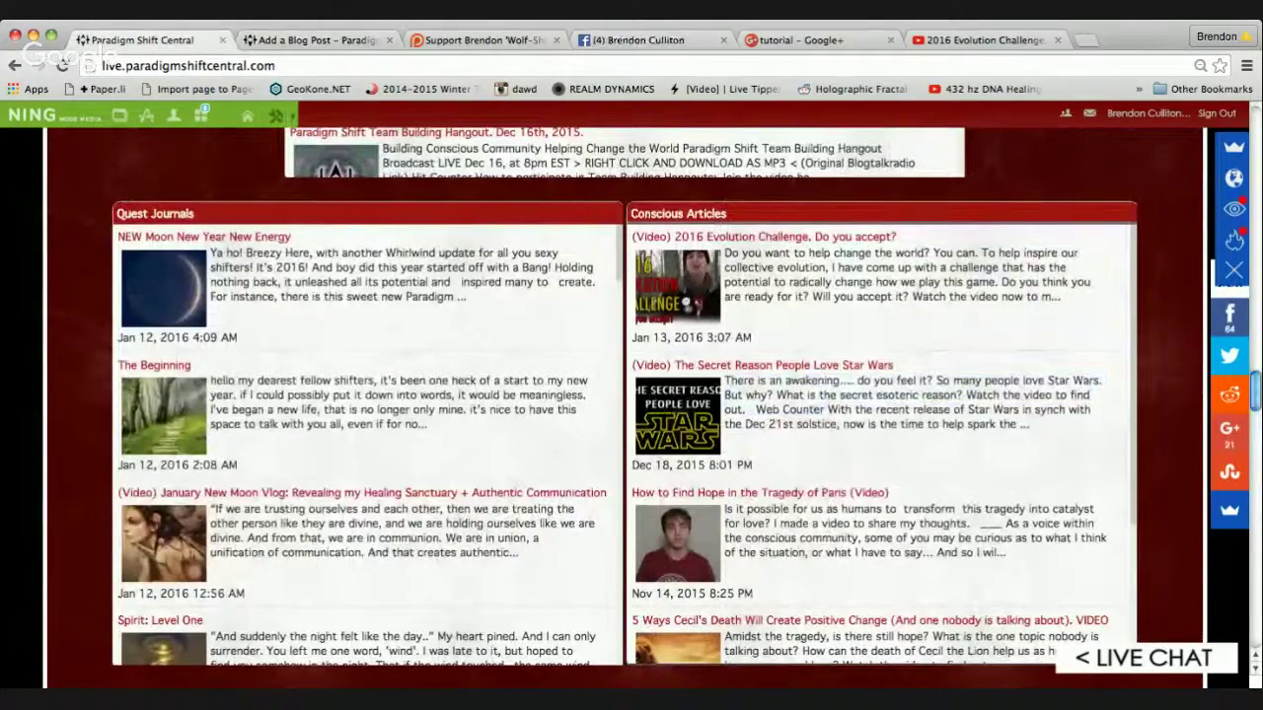
drag(725, 380, 809, 425)
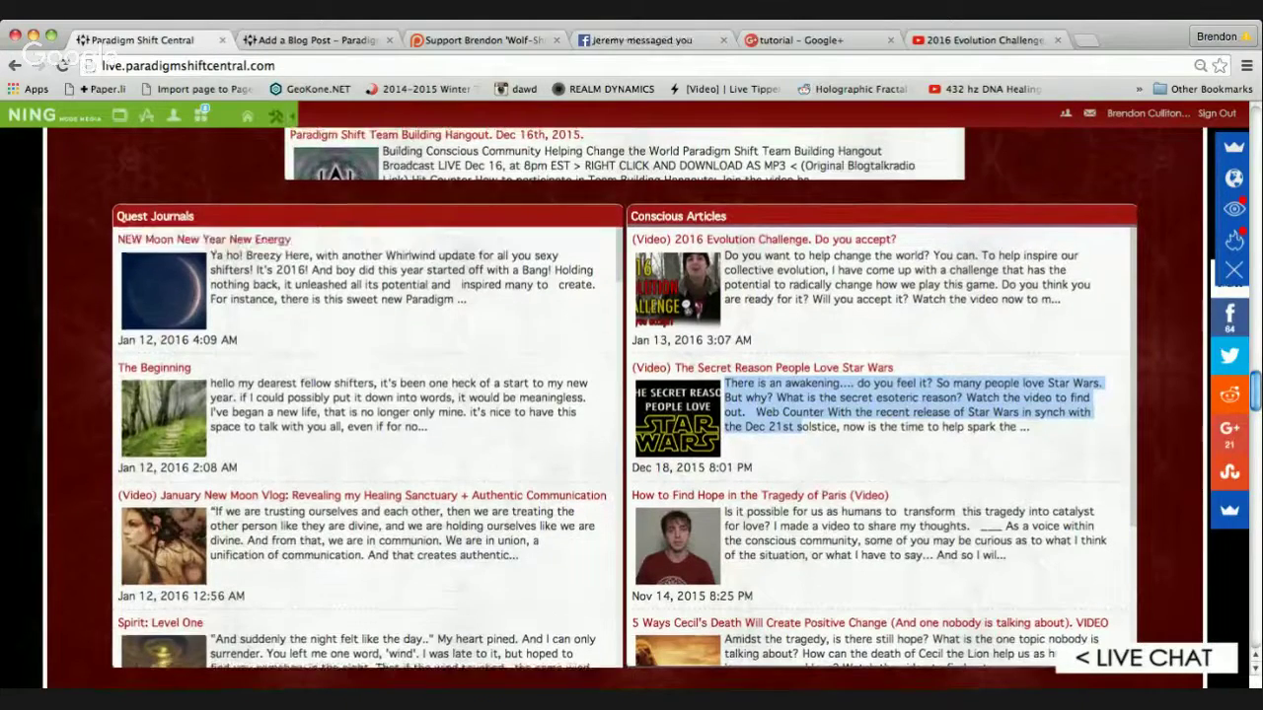
scroll(631, 407, up, 1)
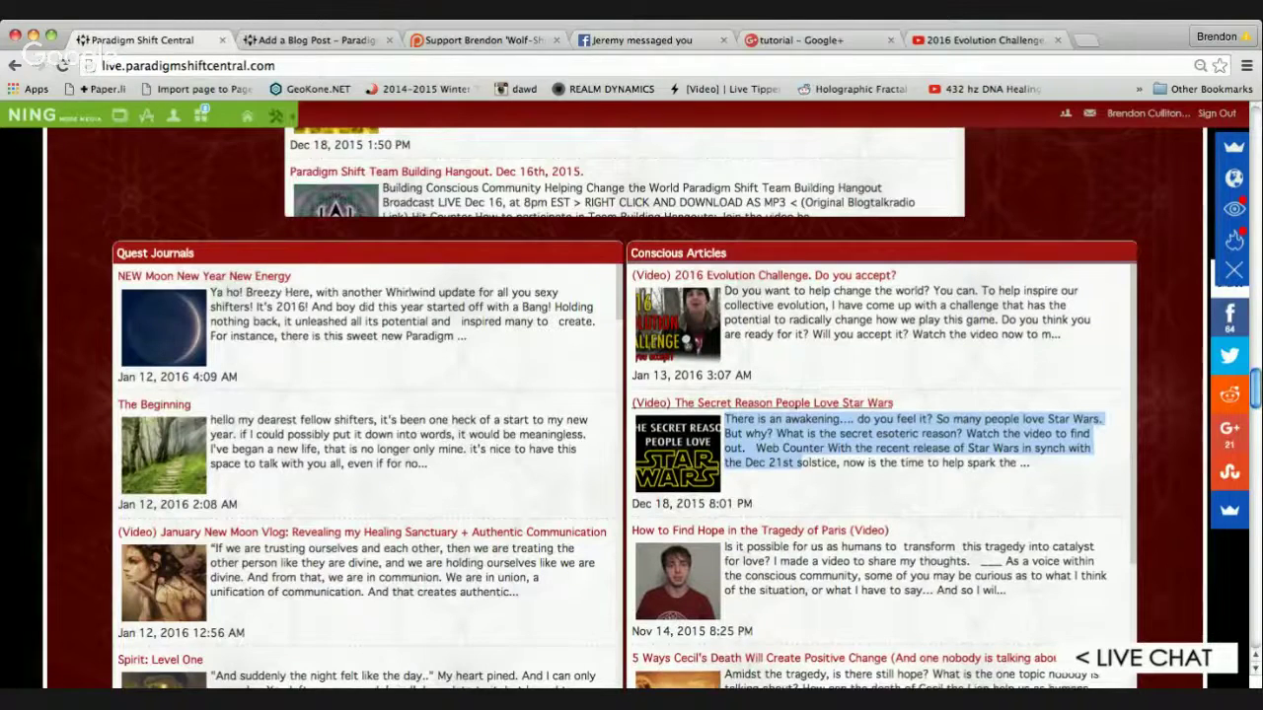
click(726, 421)
drag(725, 419, 755, 420)
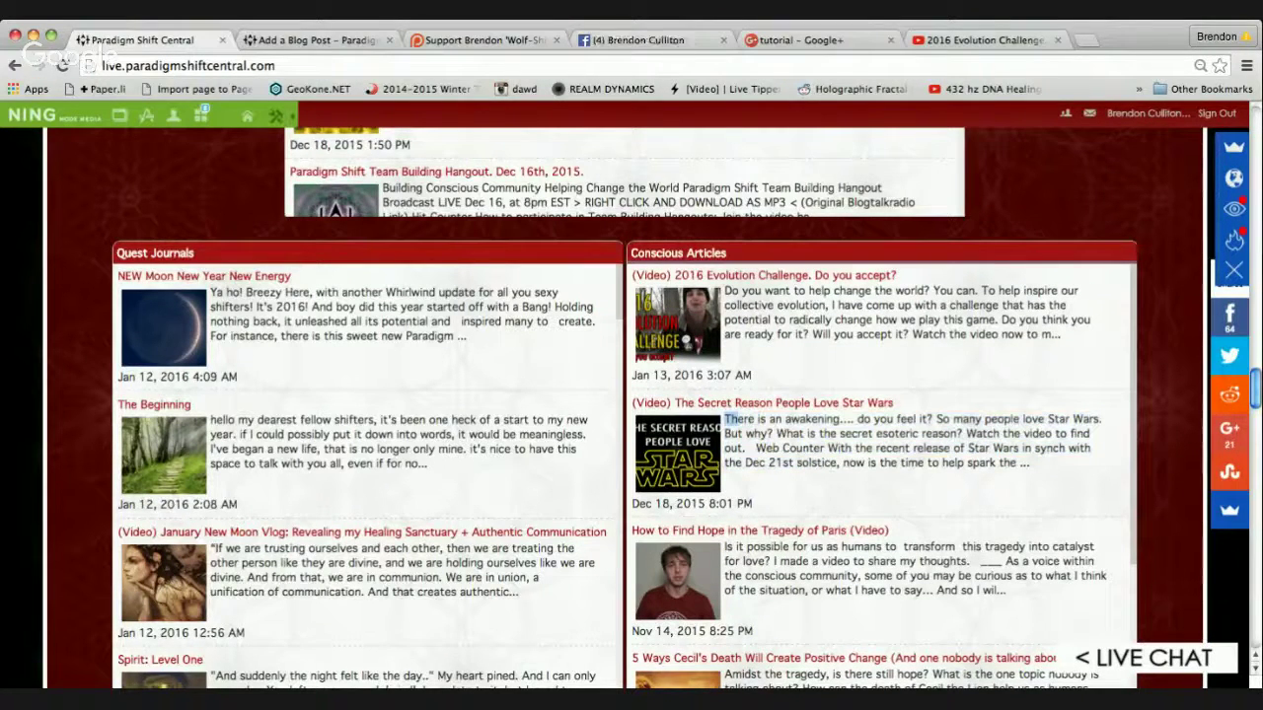
drag(727, 420, 754, 420)
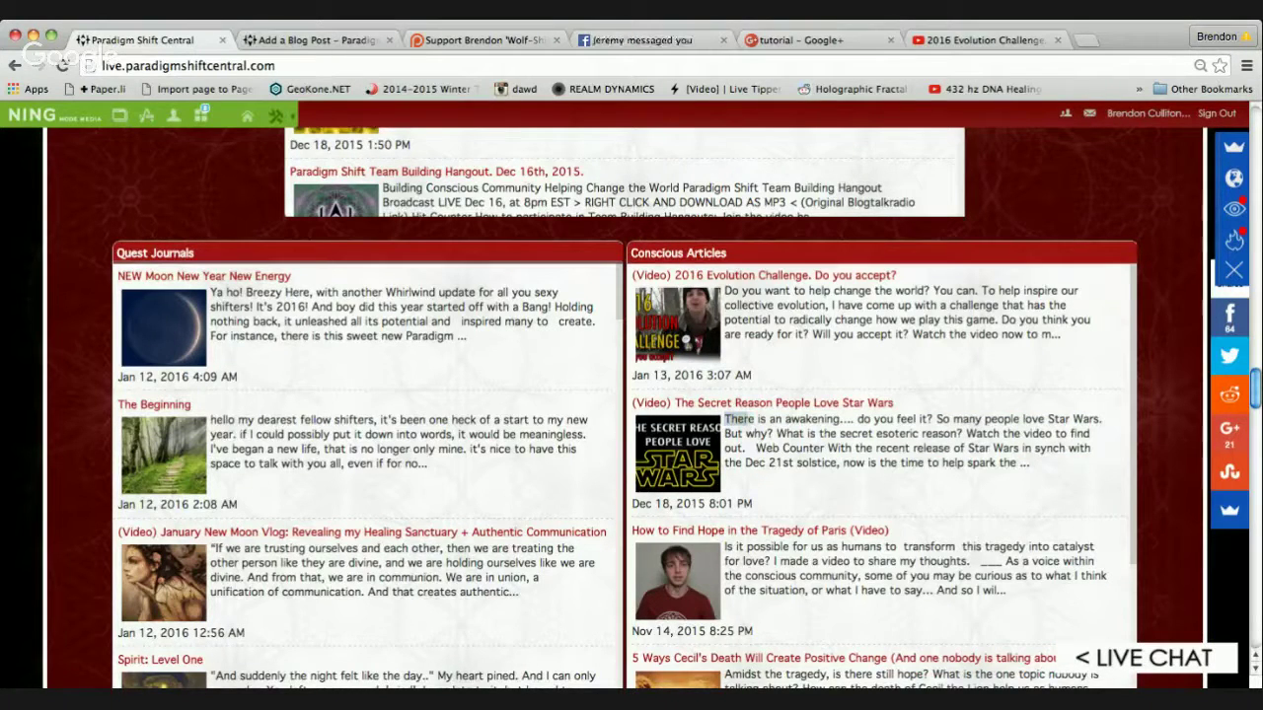
drag(210, 294, 270, 293)
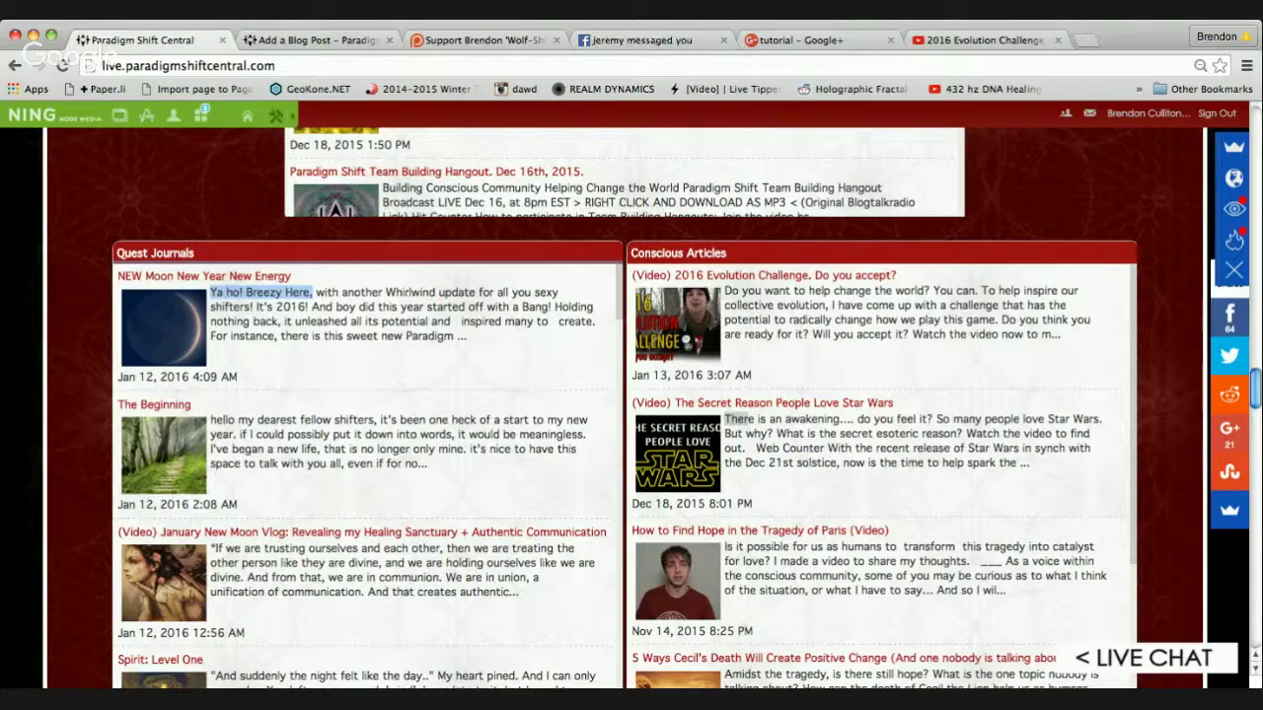
click(314, 39)
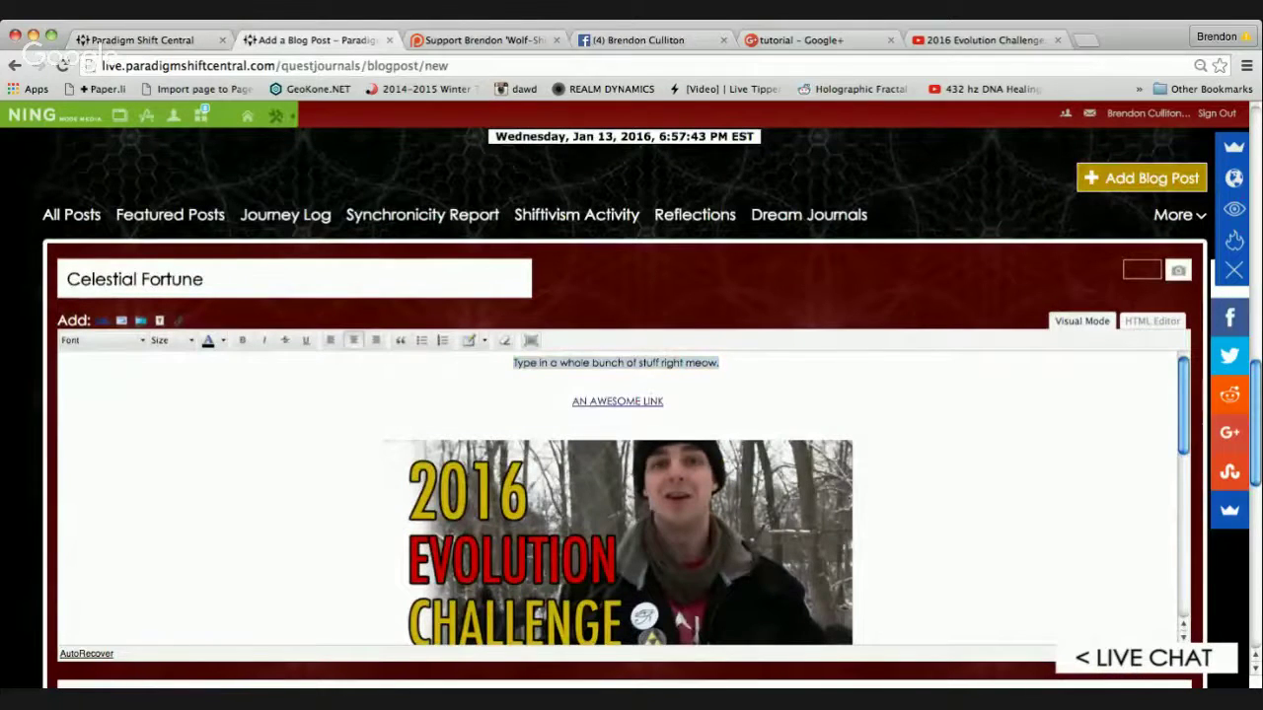
- Add the prefix "(Video)" before "Celestial Fortune" in the blog post's title
text(()
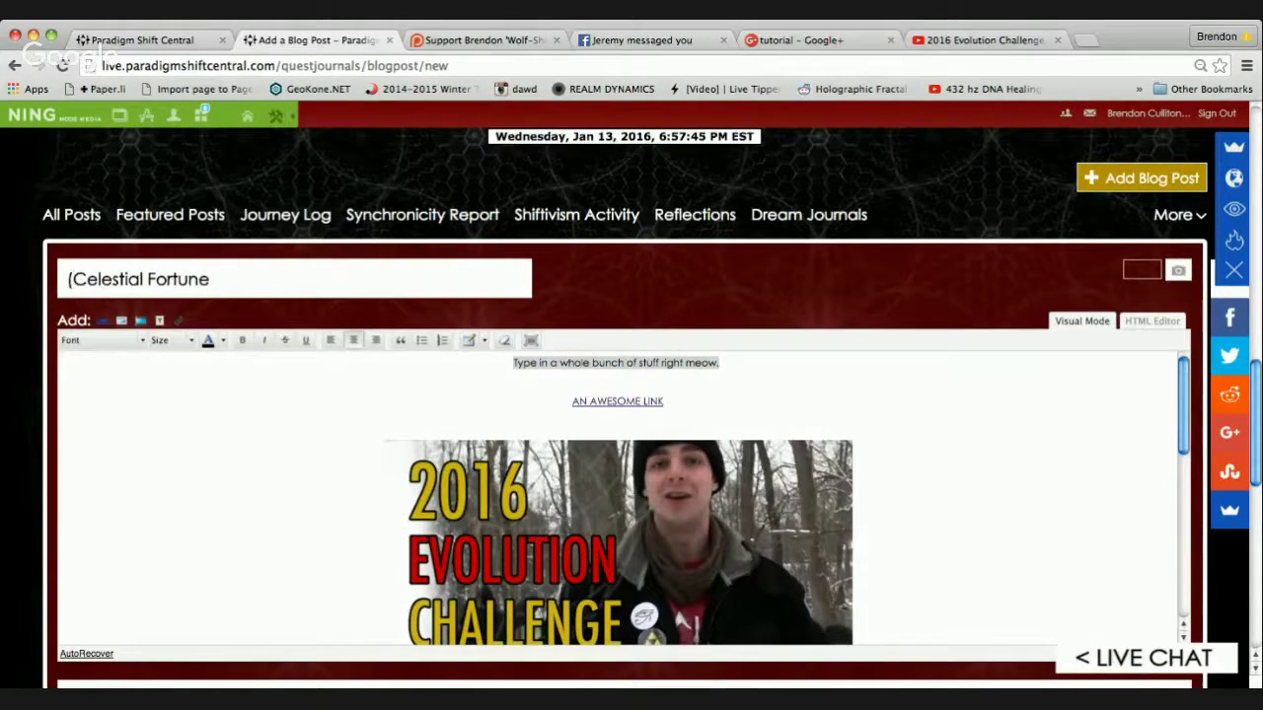
text(Video))
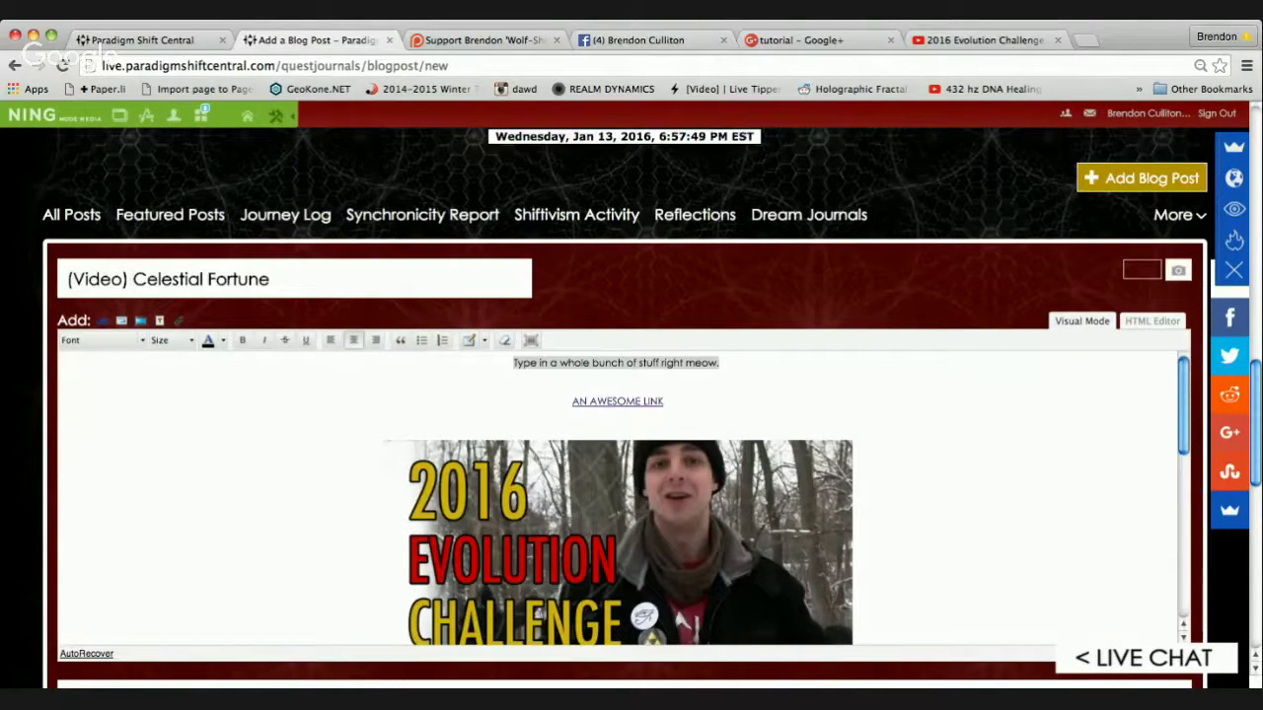
- Examine the post titles and previews on the home page, and return to the draft to review its body and the fields below
click(144, 40)
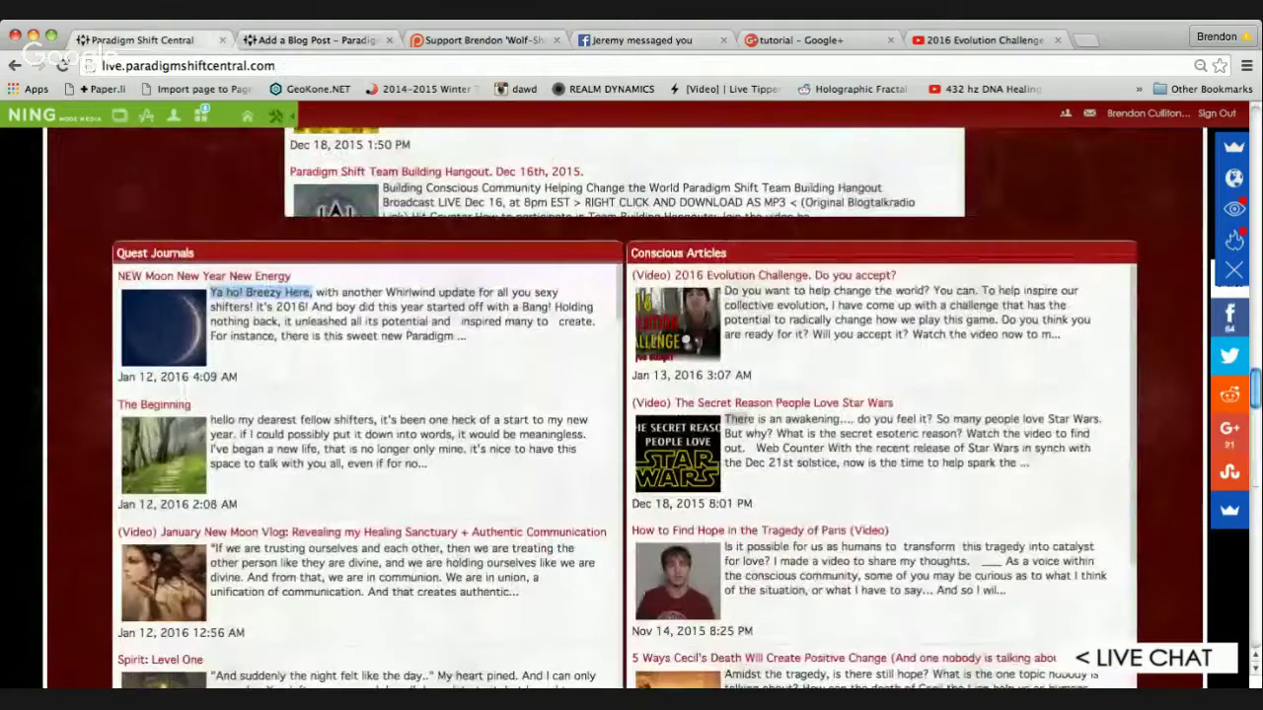
scroll(789, 371, down, 1)
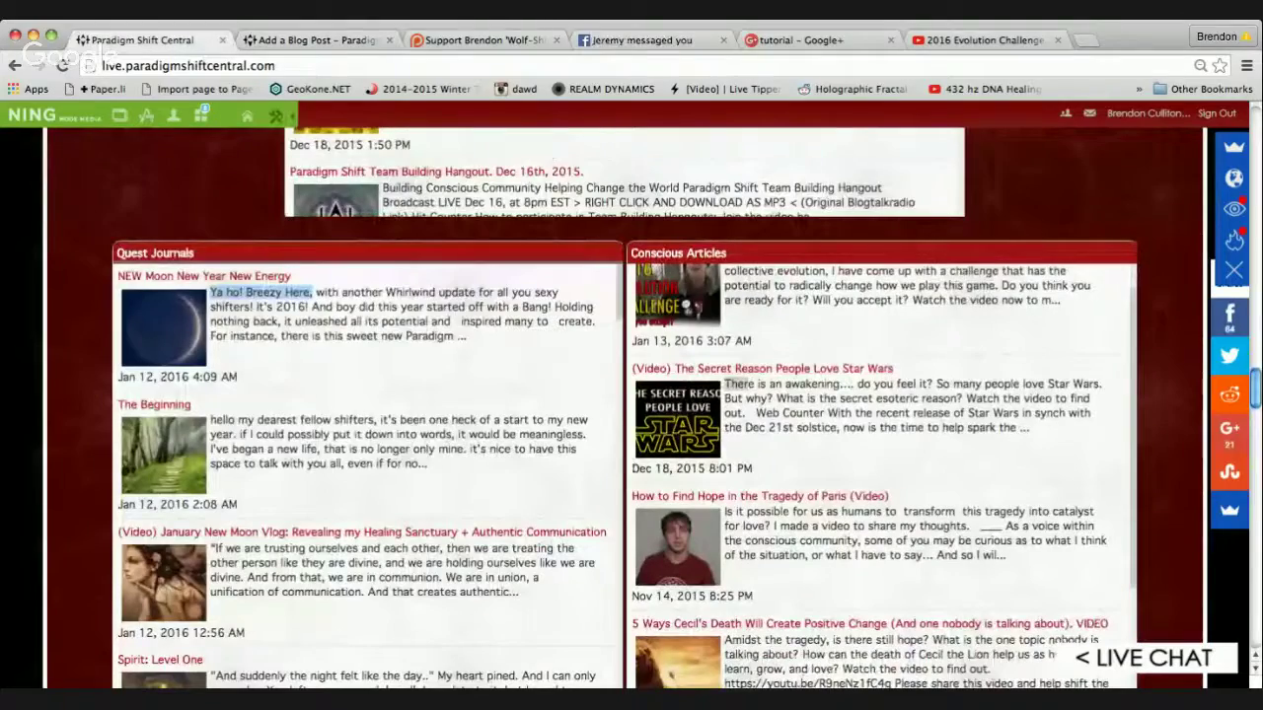
scroll(790, 395, up, 4)
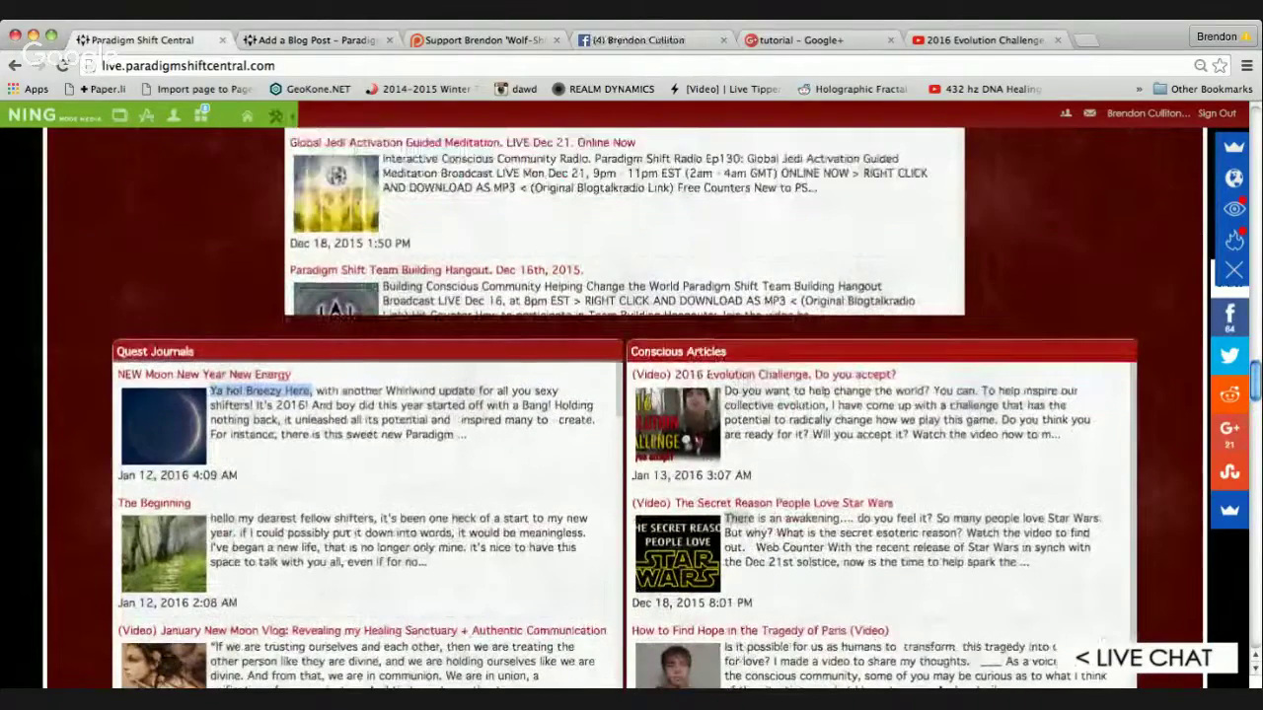
scroll(624, 409, up, 5)
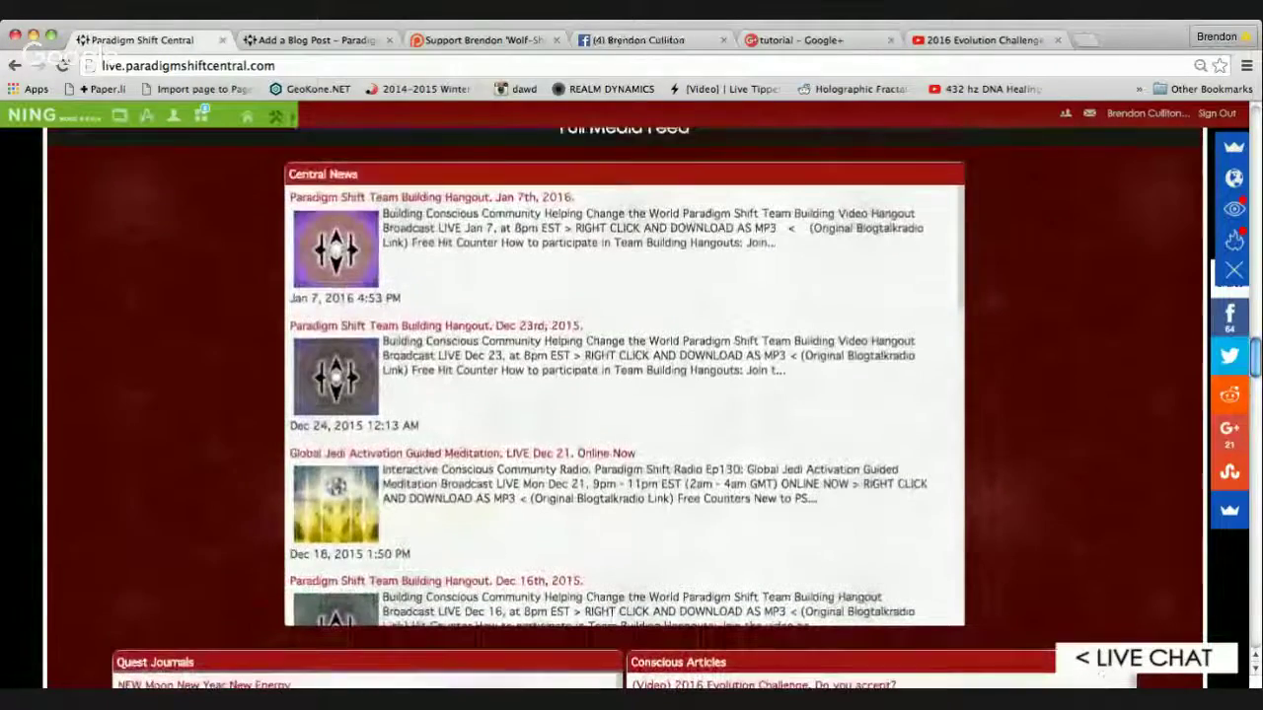
click(317, 41)
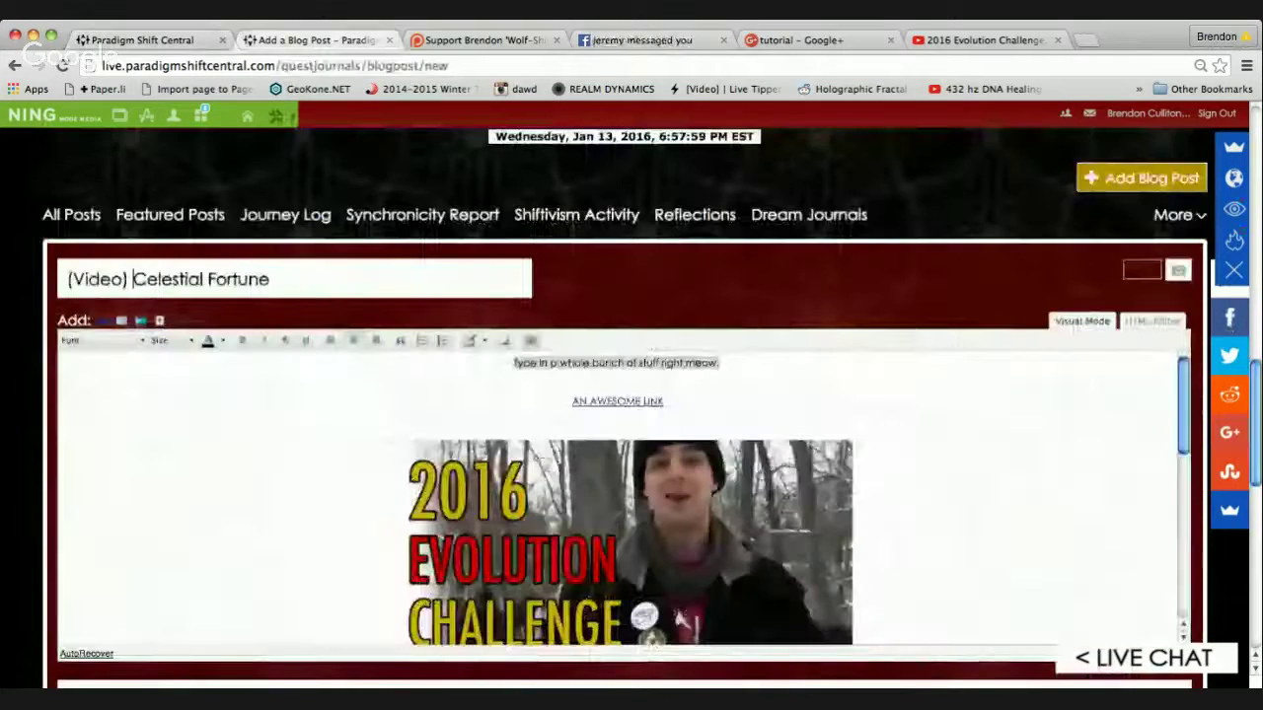
scroll(623, 410, down, 3)
scroll(624, 325, down, 5)
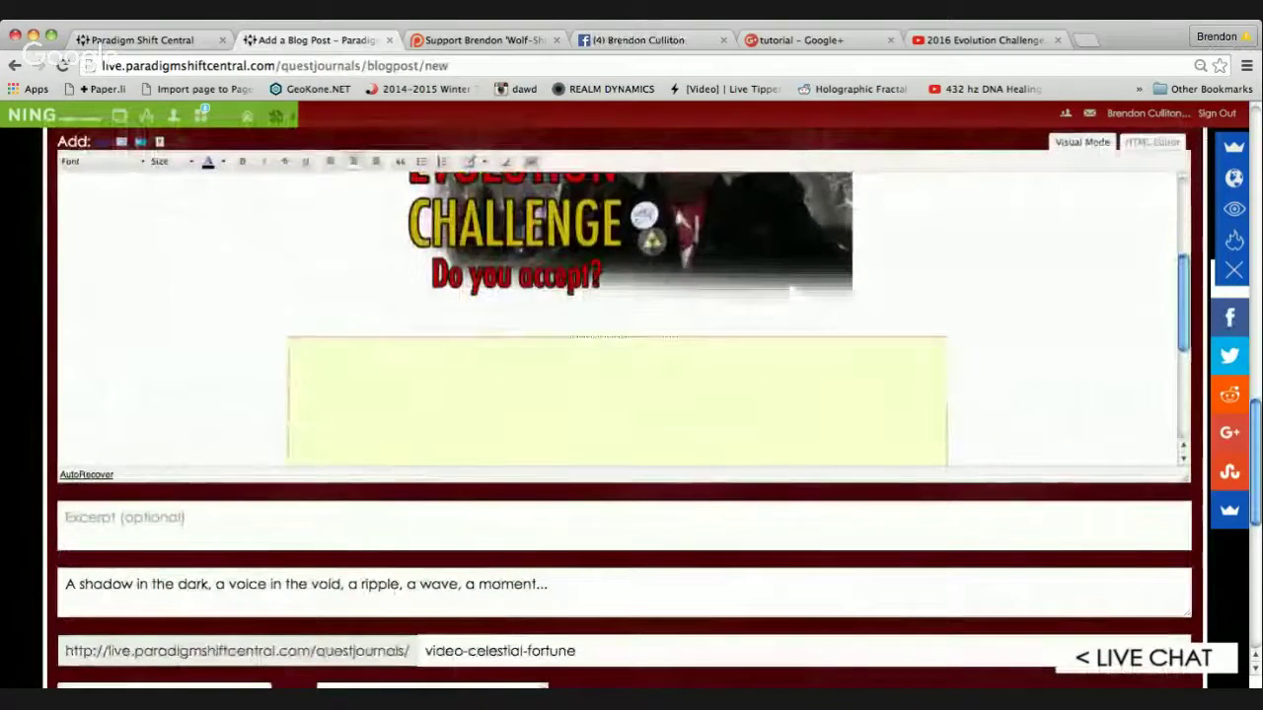
scroll(624, 395, down, 4)
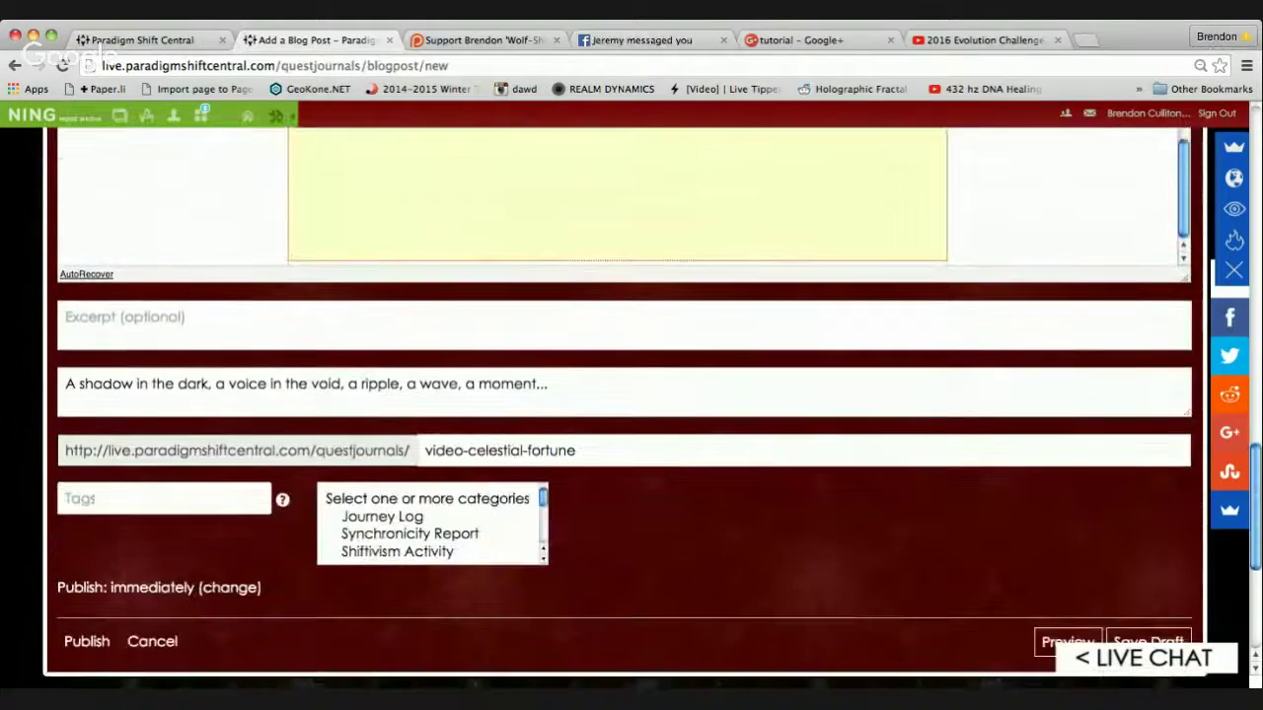
scroll(624, 395, up, 5)
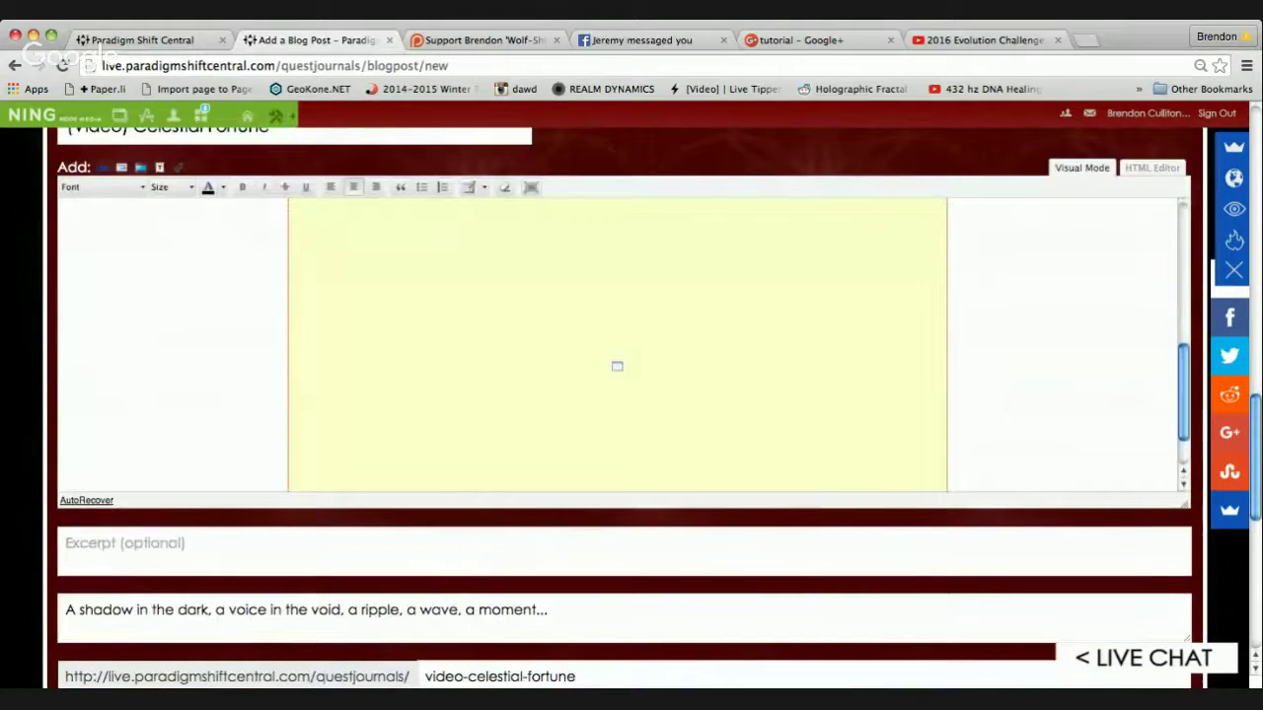
scroll(617, 346, up, 3)
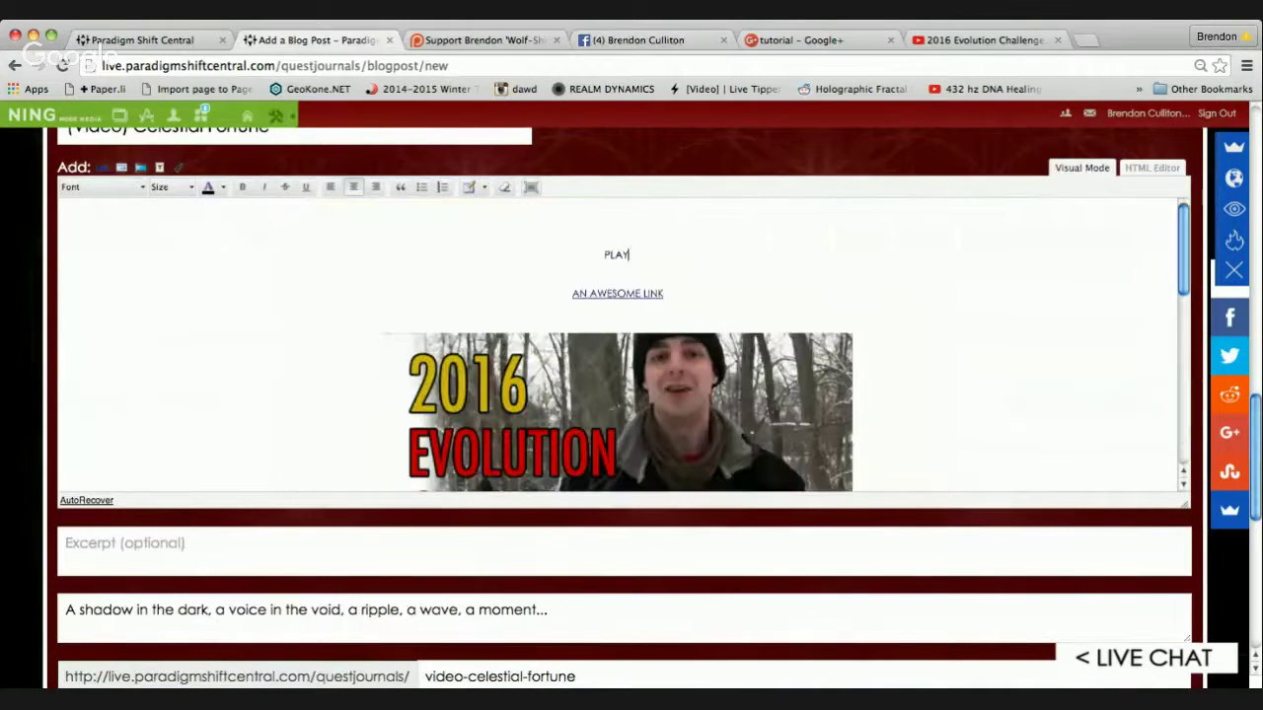
key(BackSpace)
key(BackSpace)
key(BackSpace)
key(BackSpace)
scroll(616, 345, up, 2)
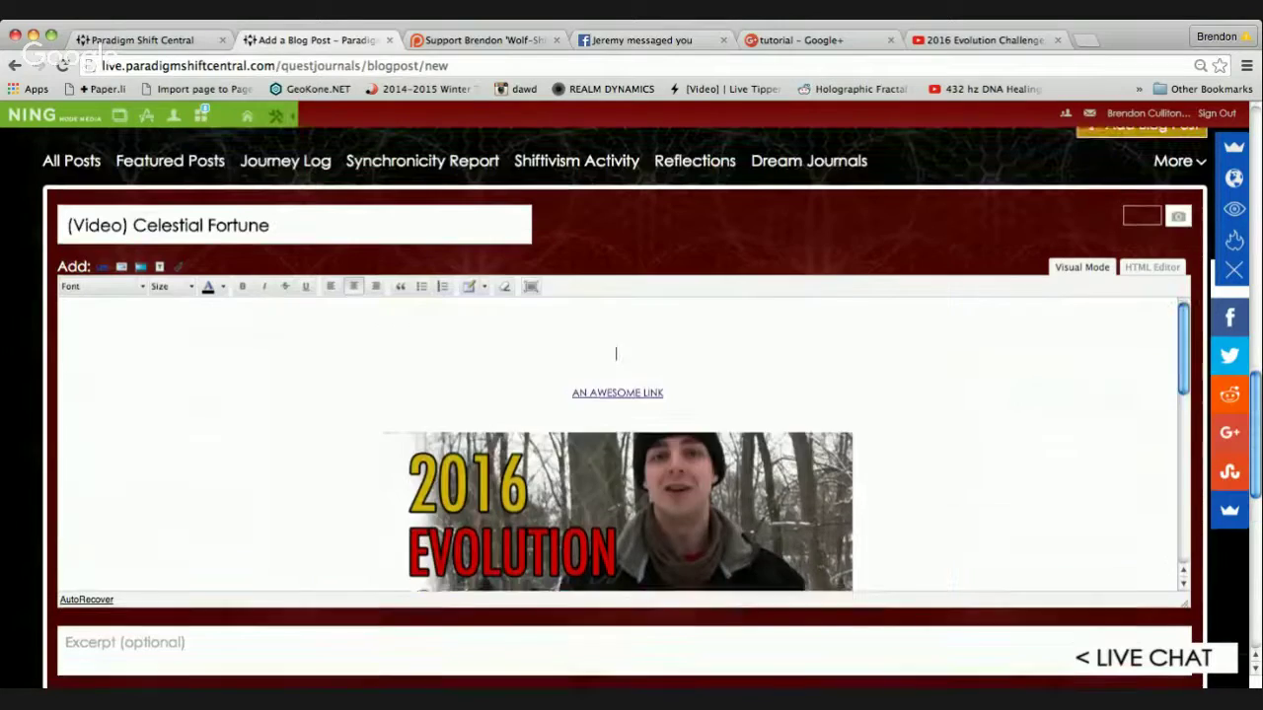
scroll(617, 394, down, 6)
scroll(617, 395, up, 5)
scroll(616, 444, up, 3)
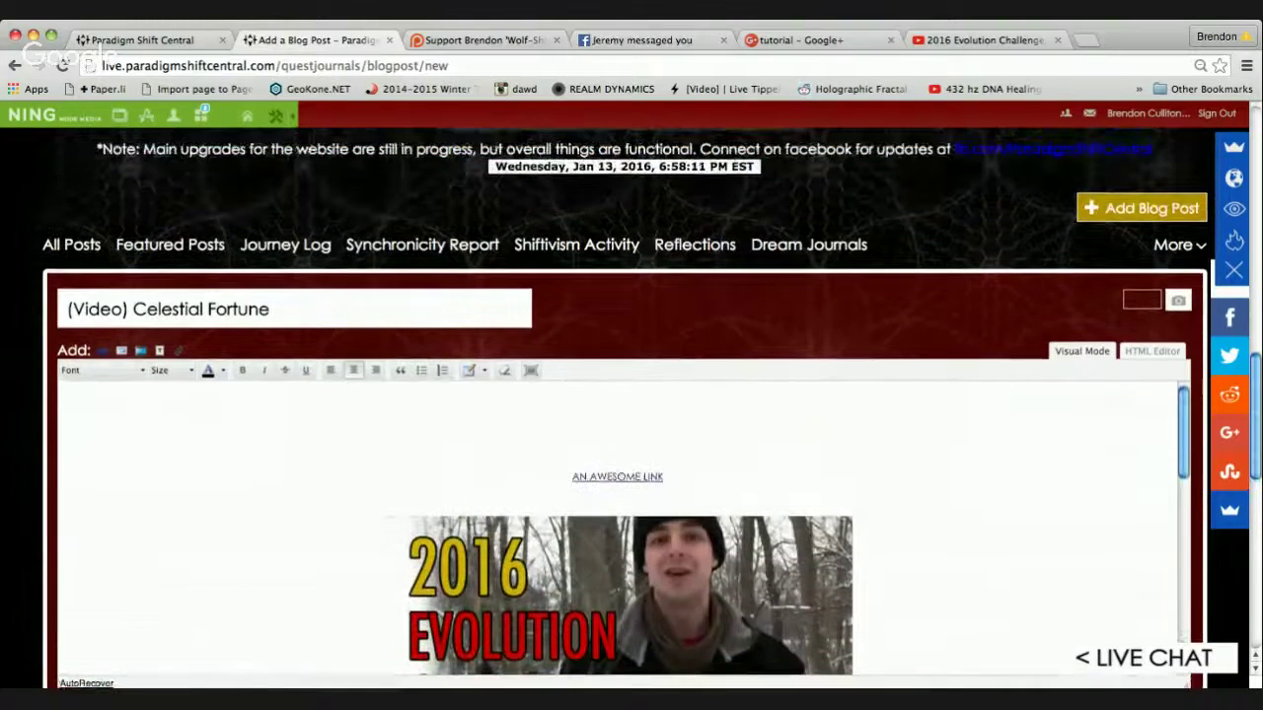
scroll(616, 494, down, 1)
key(super+z)
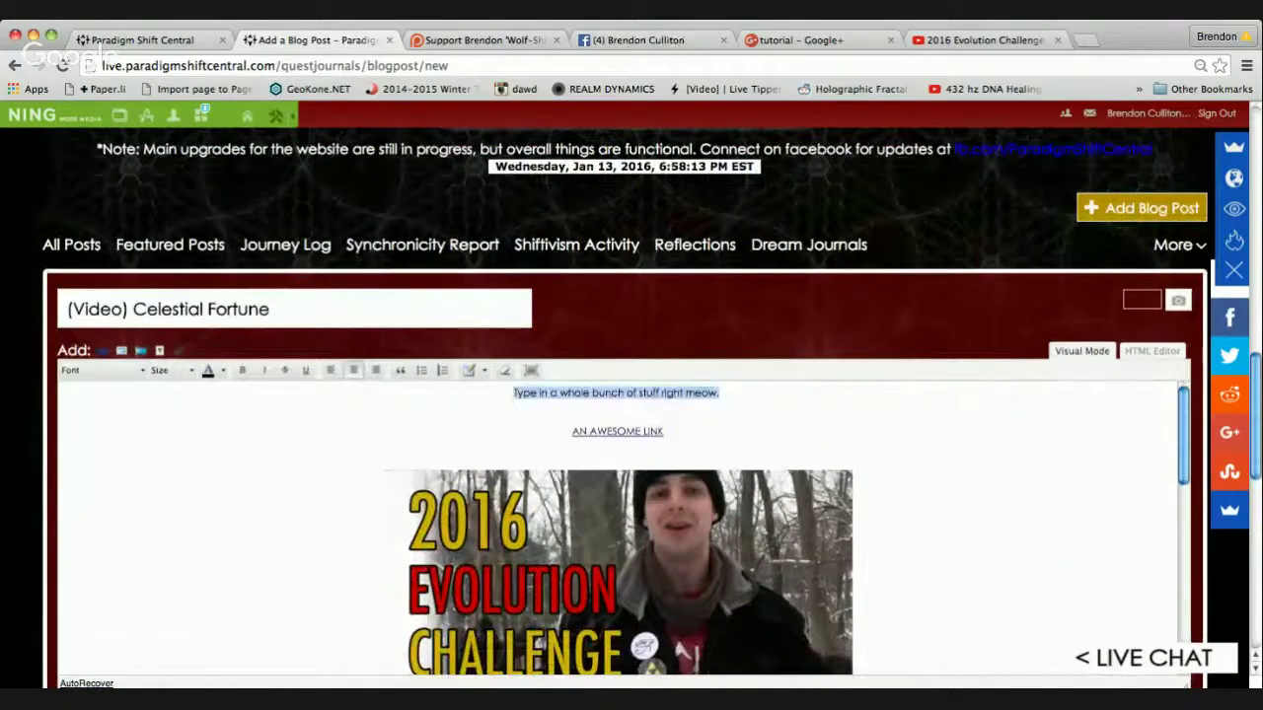
- Insert the line "OKAY AROUND WITH EVERYTHING" between the first body line and the "AN AWESOME LINK" link
click(617, 419)
text(OKAY AROU)
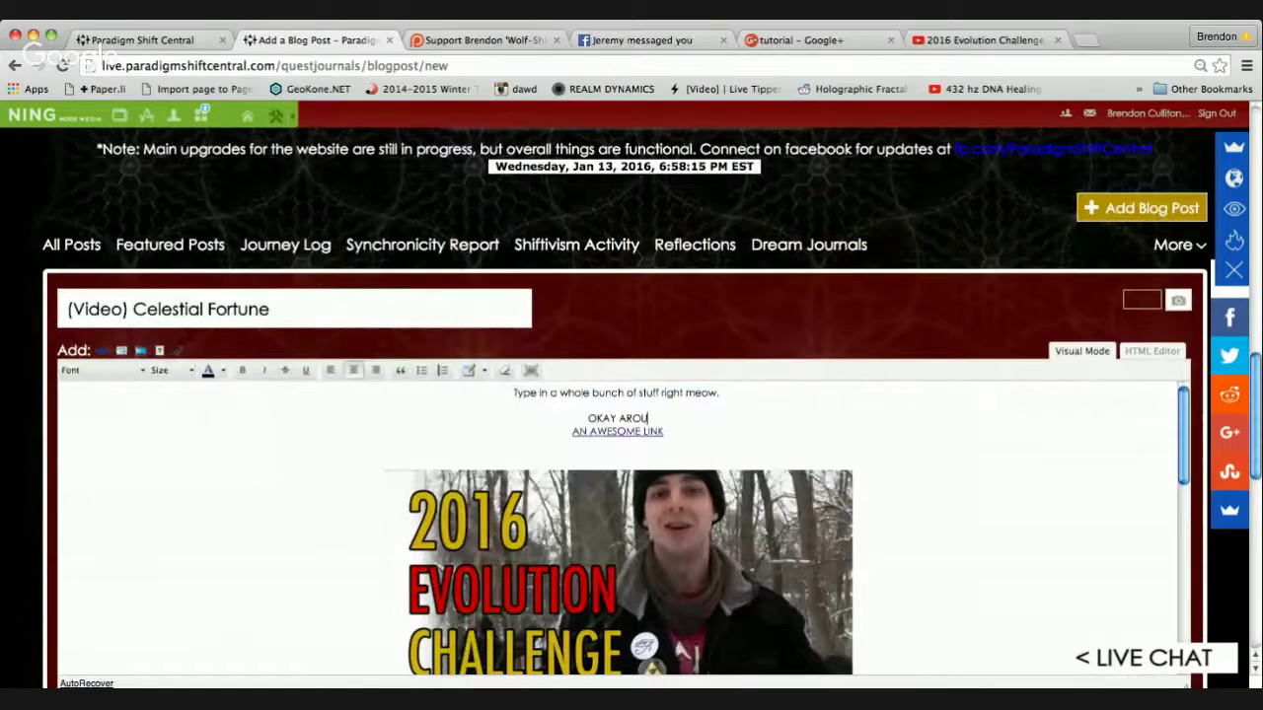
text(ND WITH EVERYTHING)
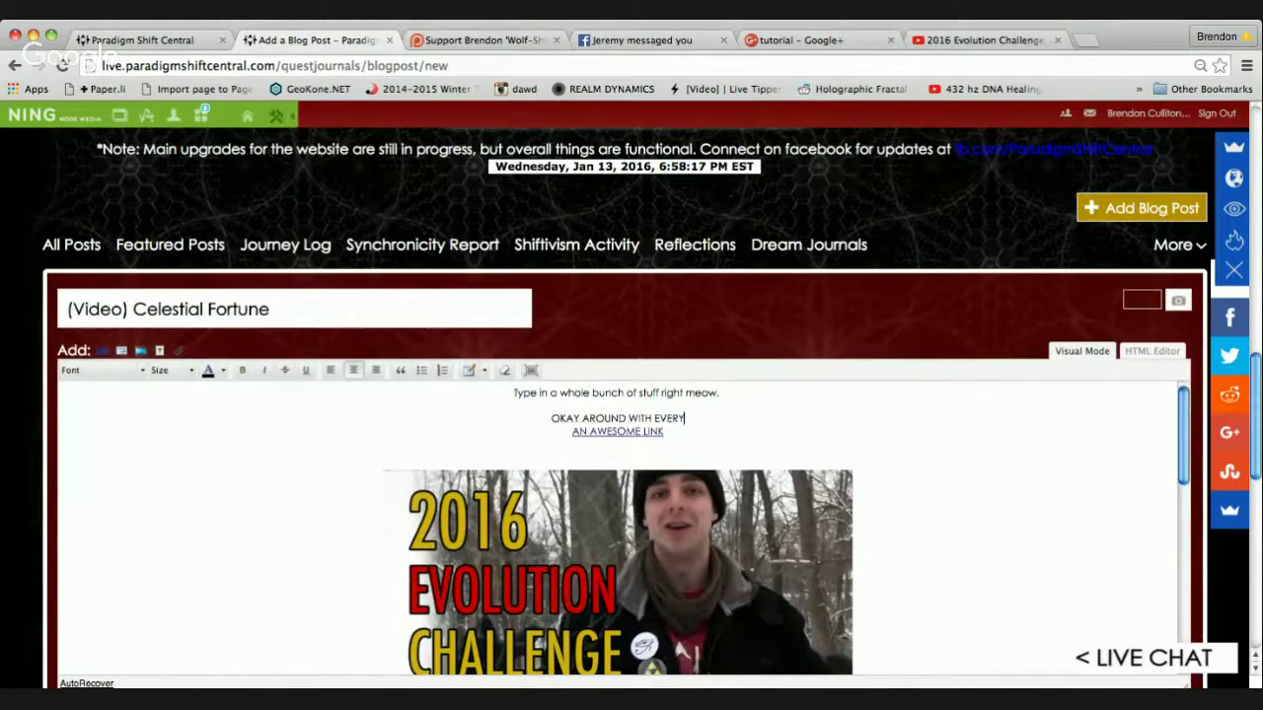
key(Return)
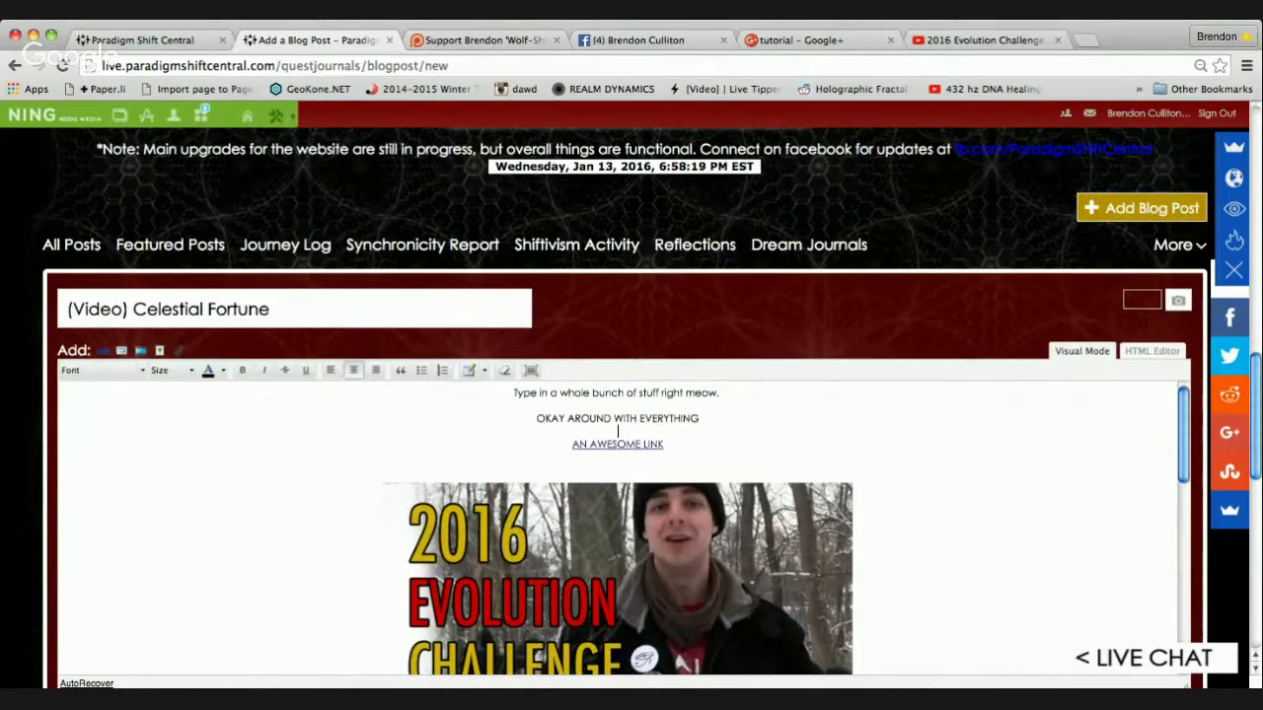
- Format the line "OKAY AROUND WITH EVERYTHING" in size 5 (16pt) and the Comic Sans MS font
triple_click(618, 425)
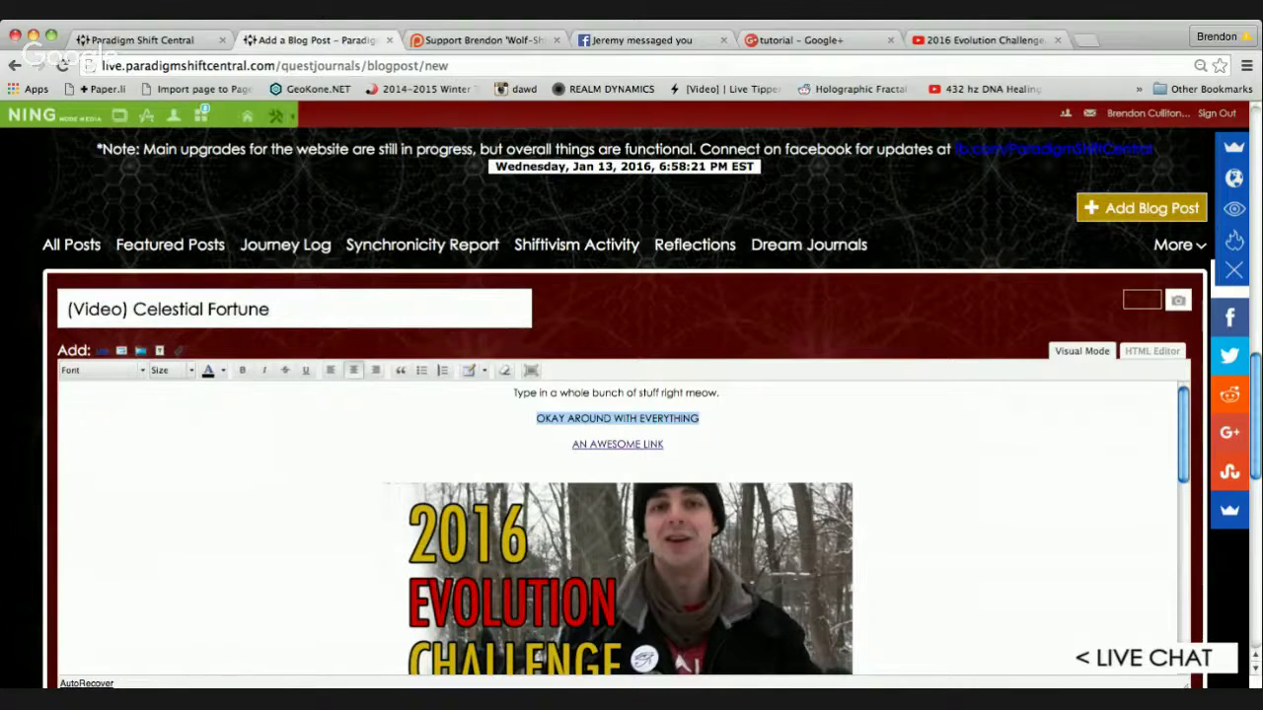
click(167, 370)
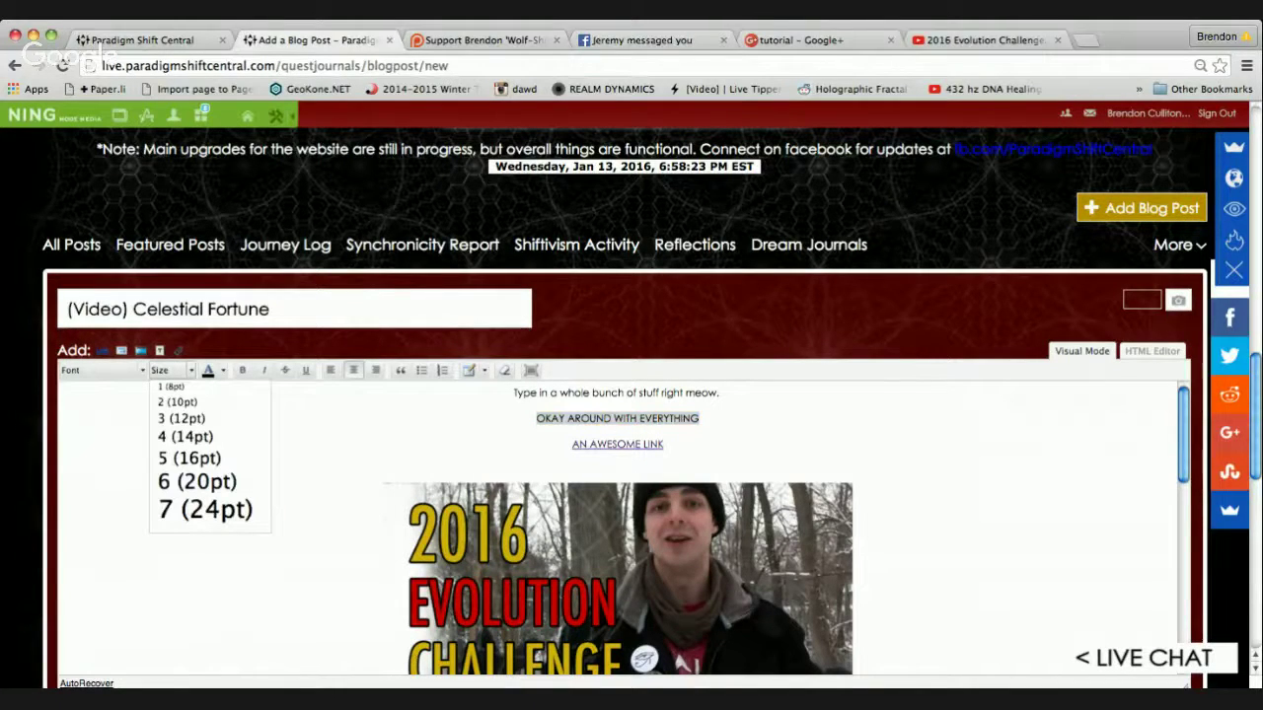
click(189, 457)
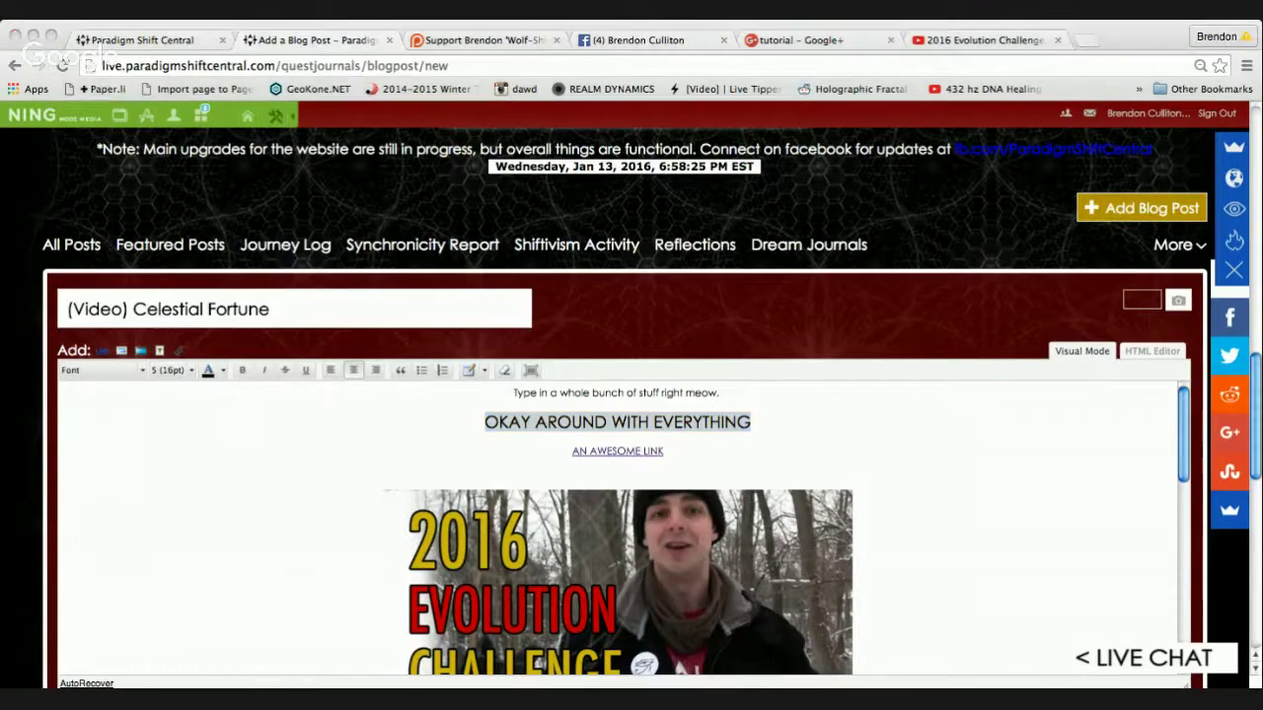
click(103, 370)
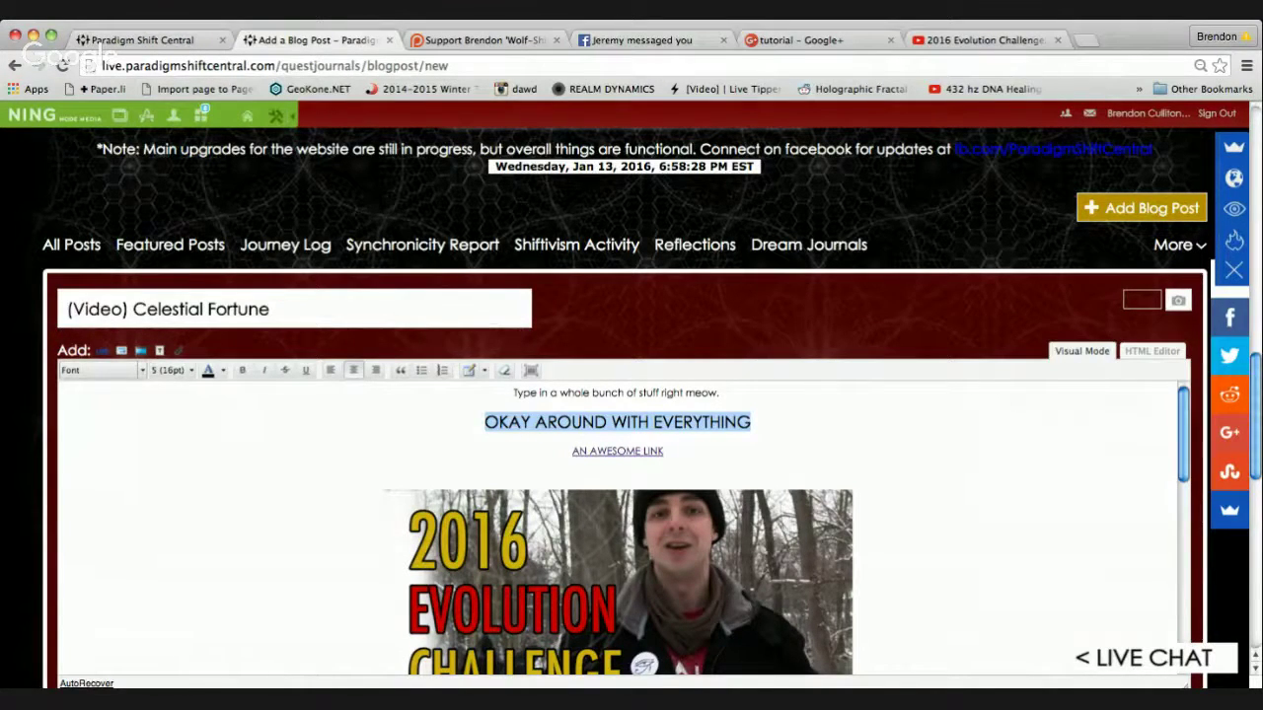
click(103, 370)
click(87, 448)
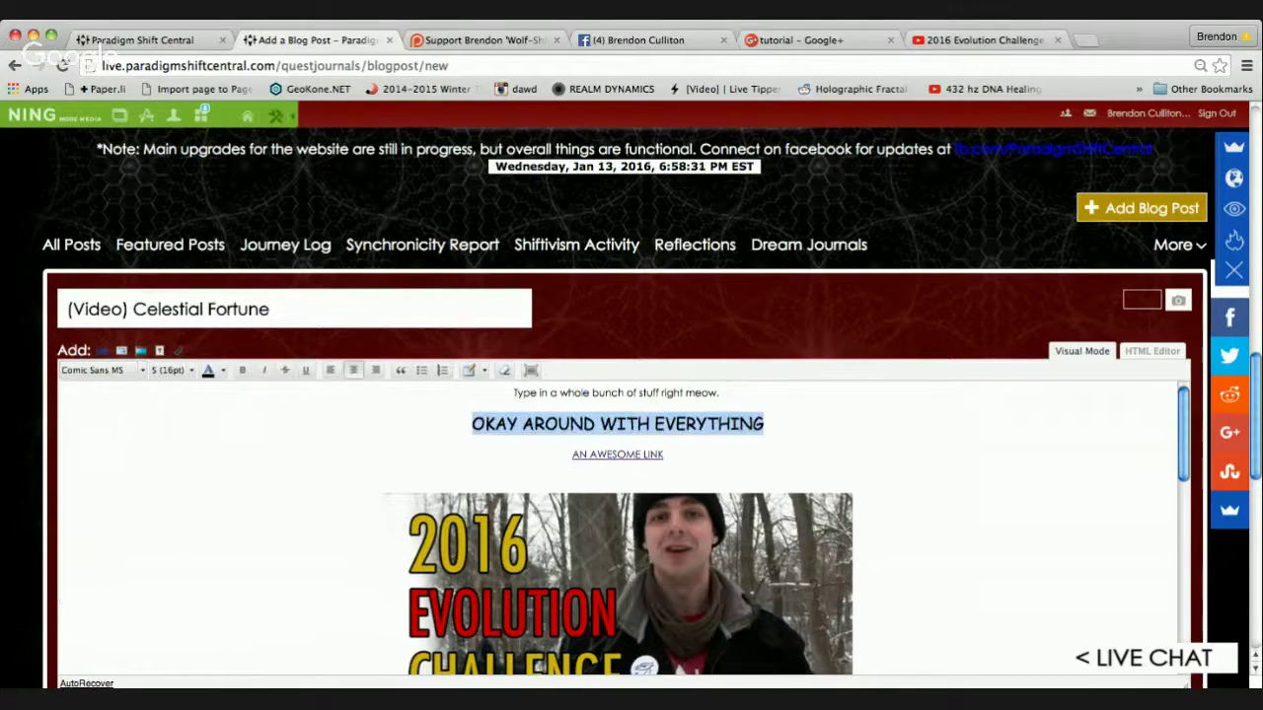
click(618, 405)
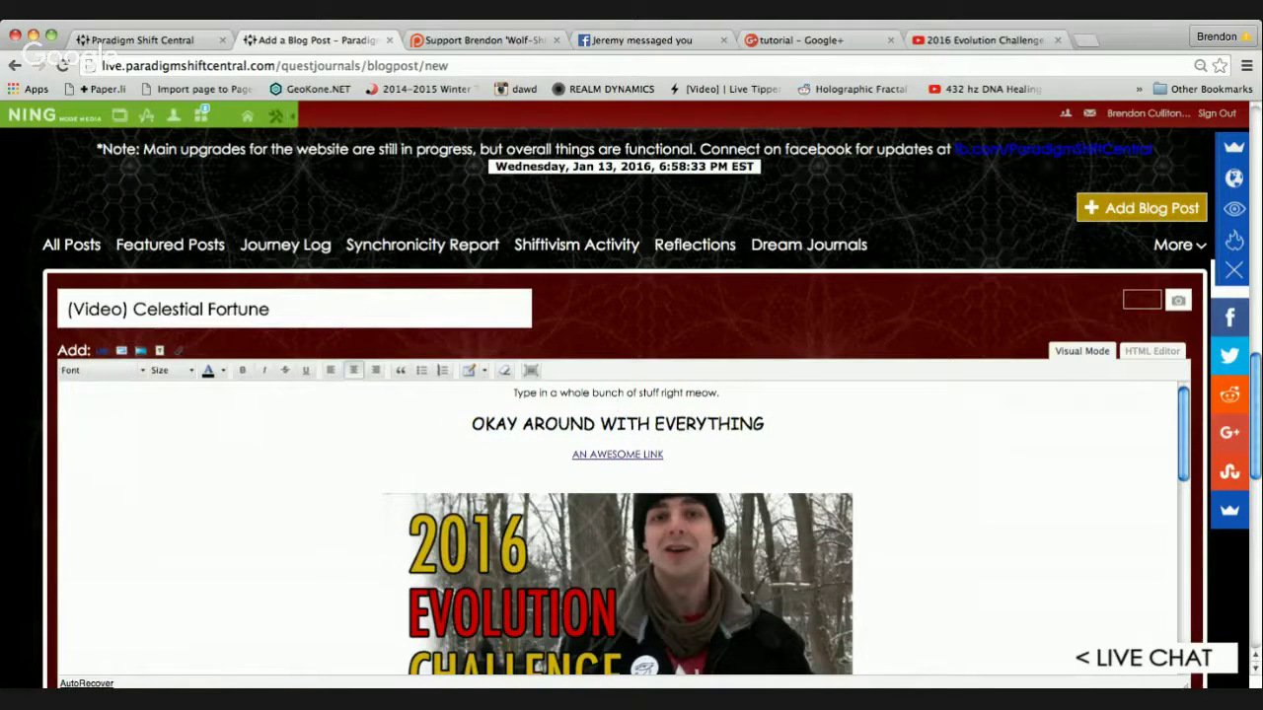
- Review the post's body text, the embedded video area, and the excerpt, description, URL and tags fields below the editor
scroll(624, 407, down, 1)
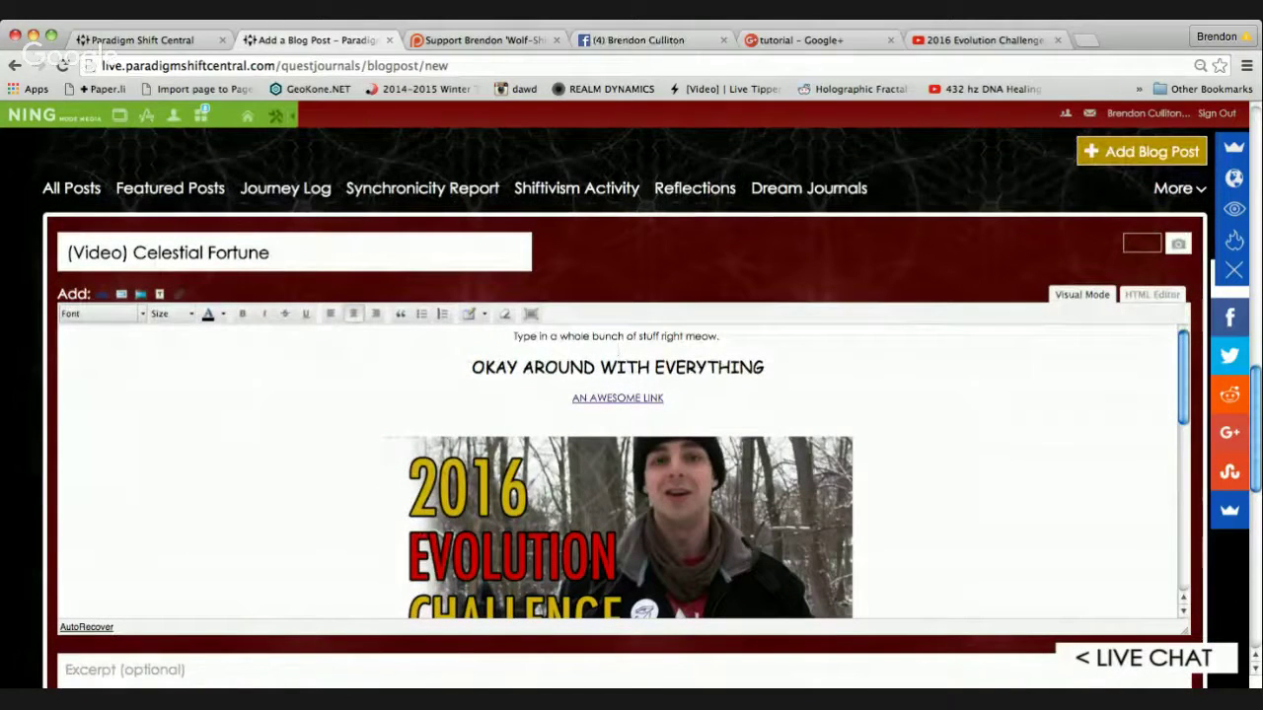
key(super+a)
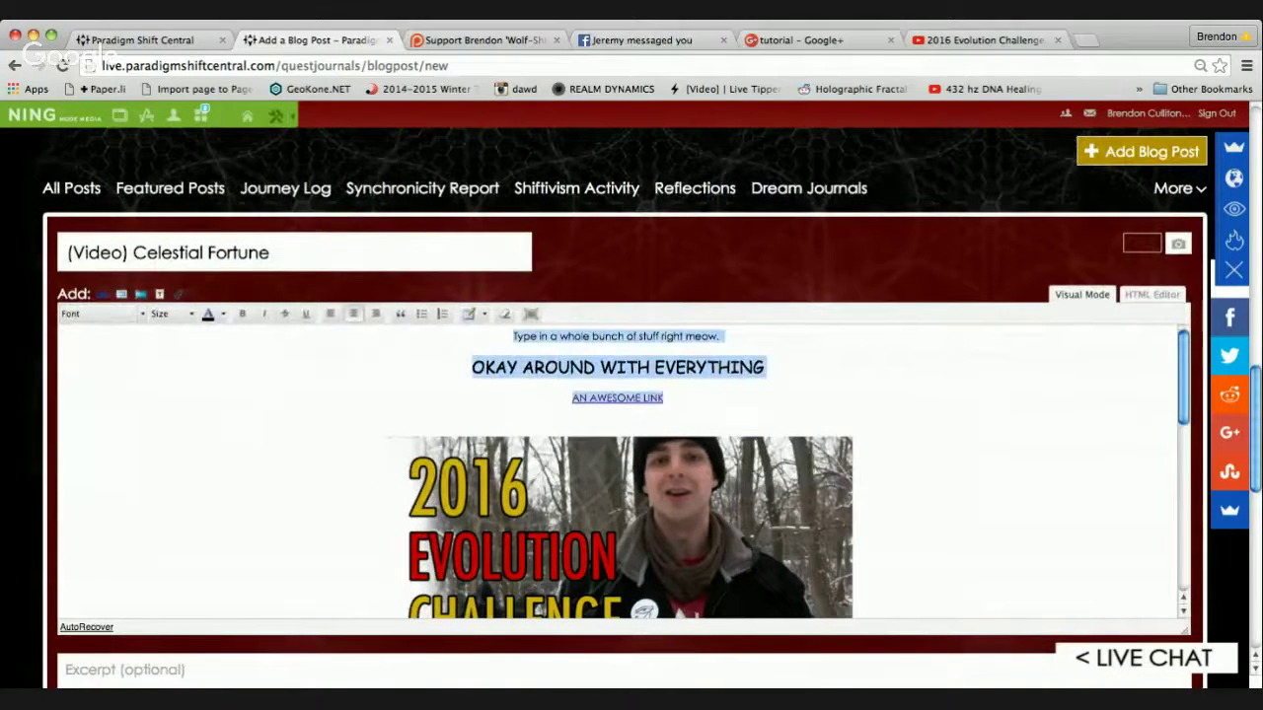
drag(513, 336, 664, 397)
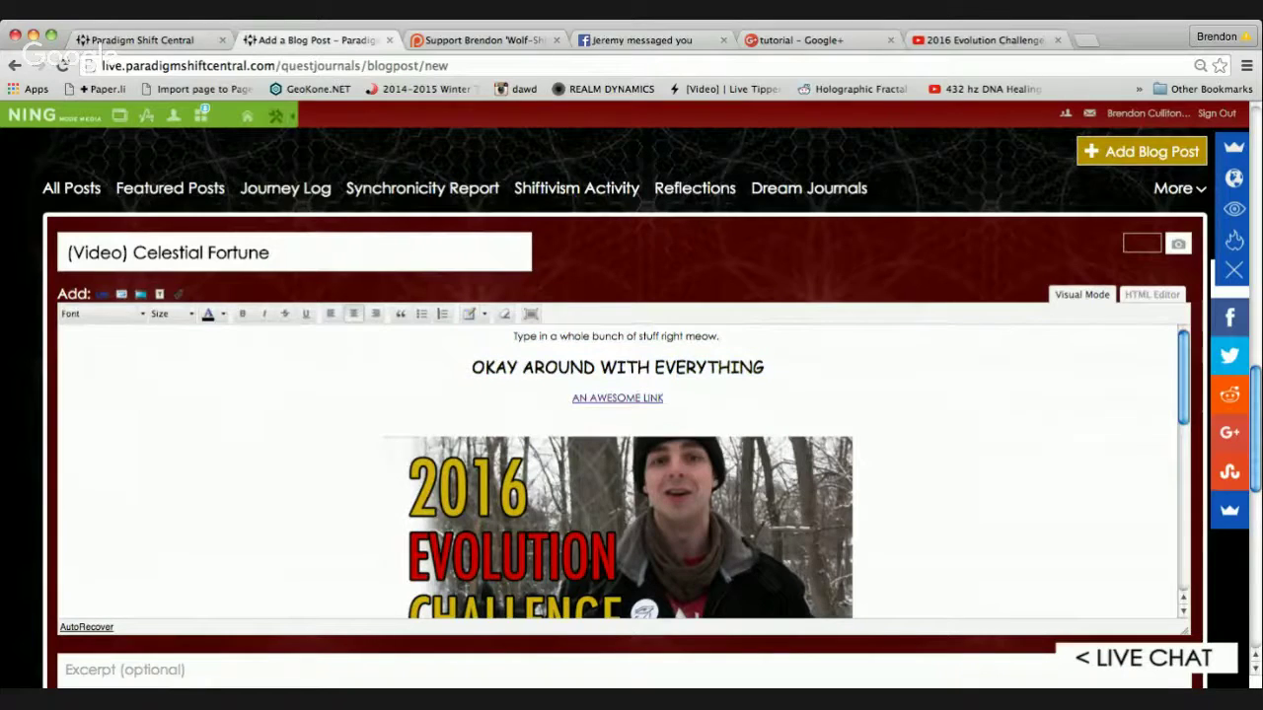
drag(765, 367, 471, 367)
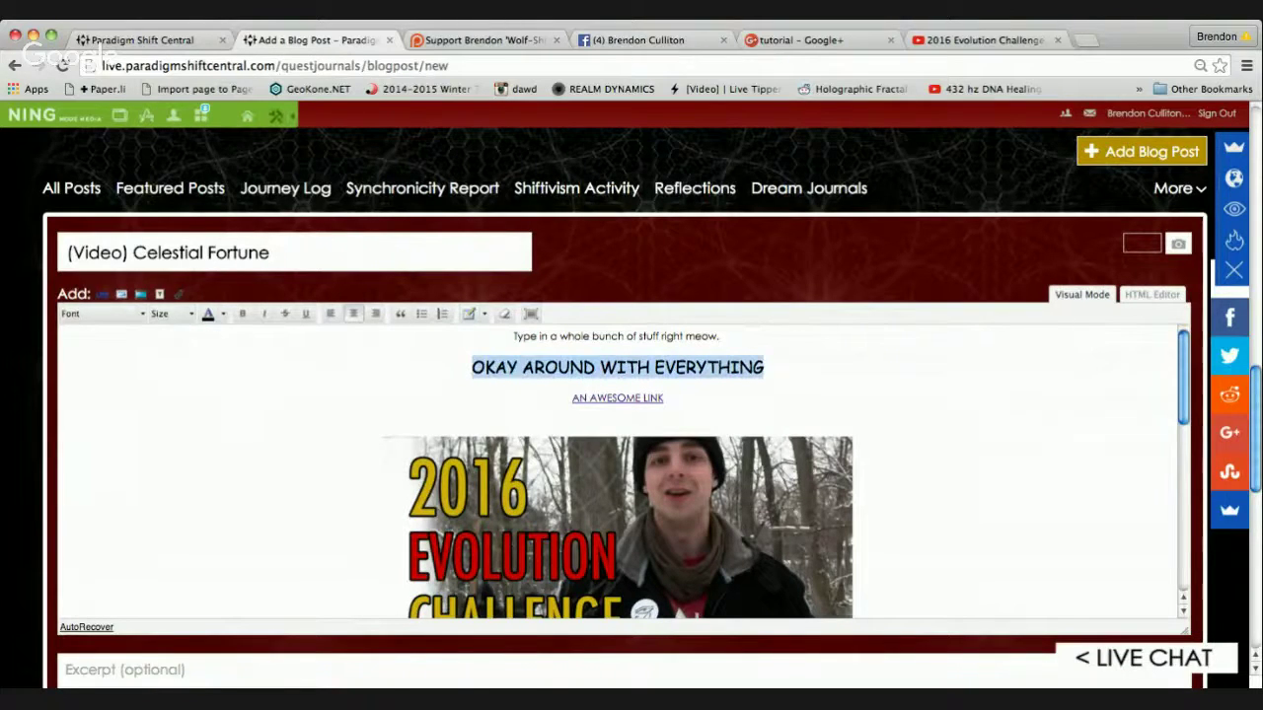
scroll(631, 395, down, 6)
scroll(632, 394, up, 2)
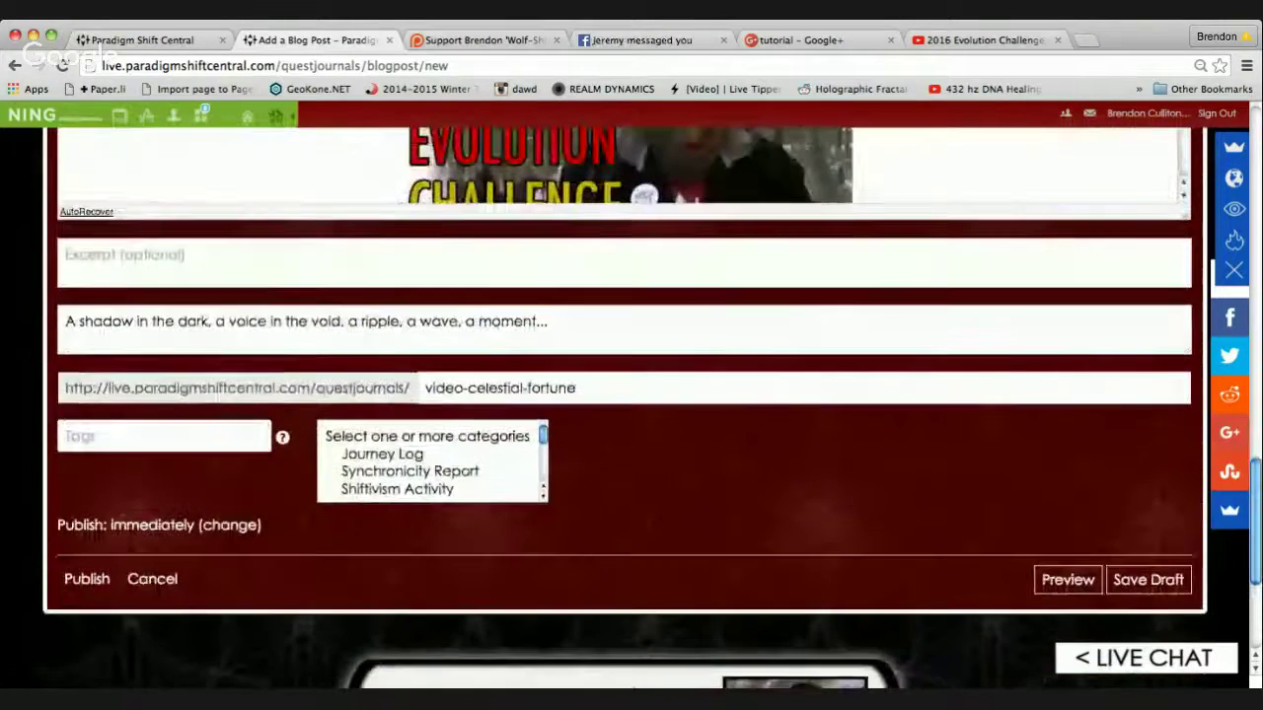
scroll(632, 395, up, 1)
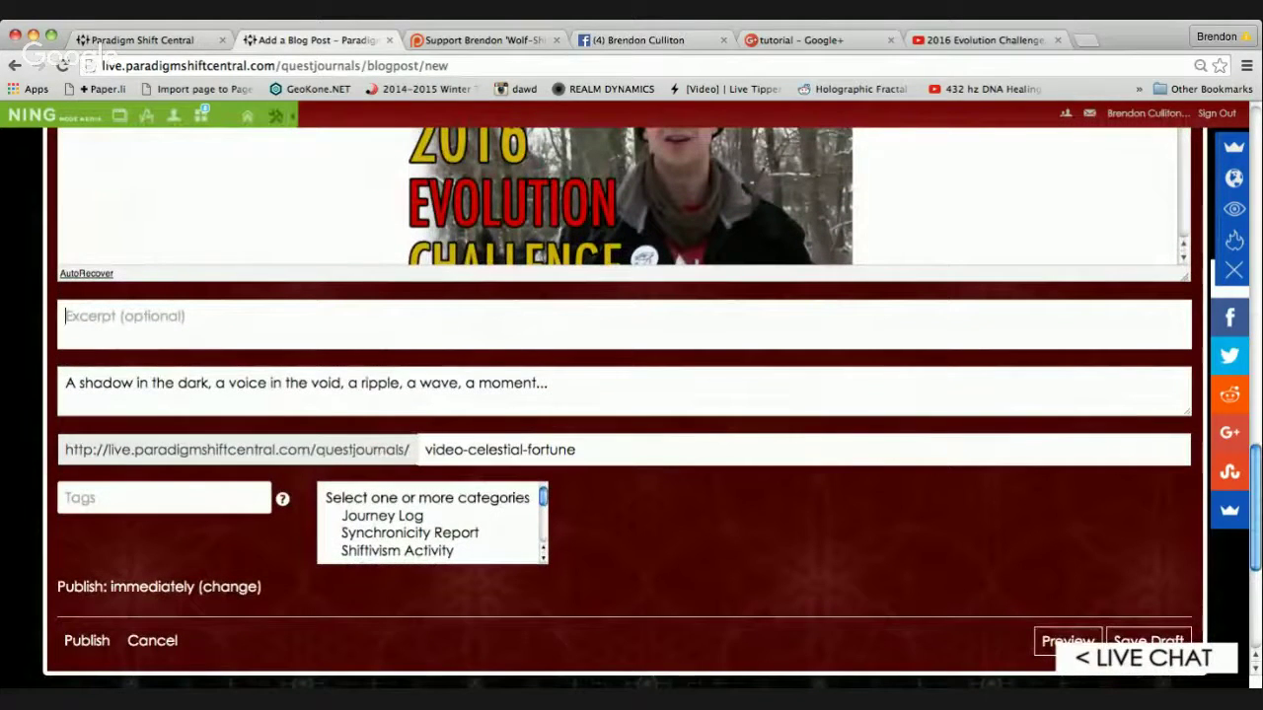
scroll(632, 395, up, 5)
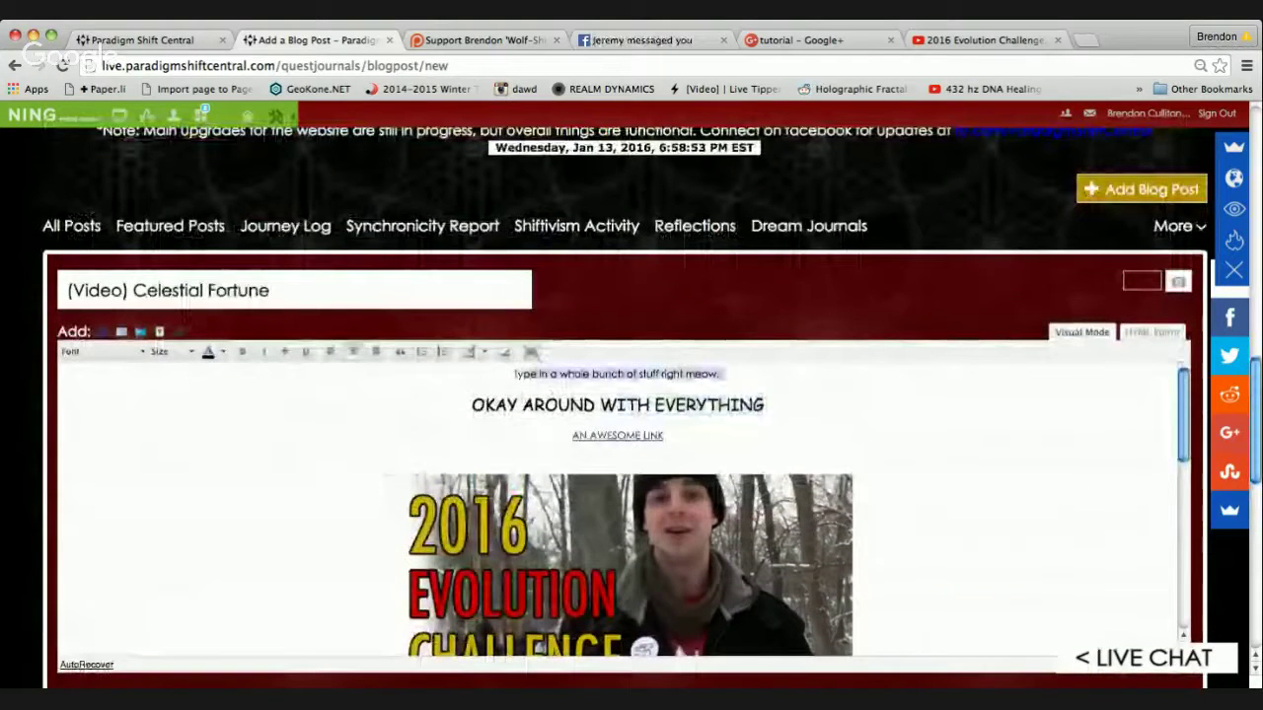
drag(600, 405, 664, 435)
scroll(617, 503, down, 3)
scroll(615, 536, down, 5)
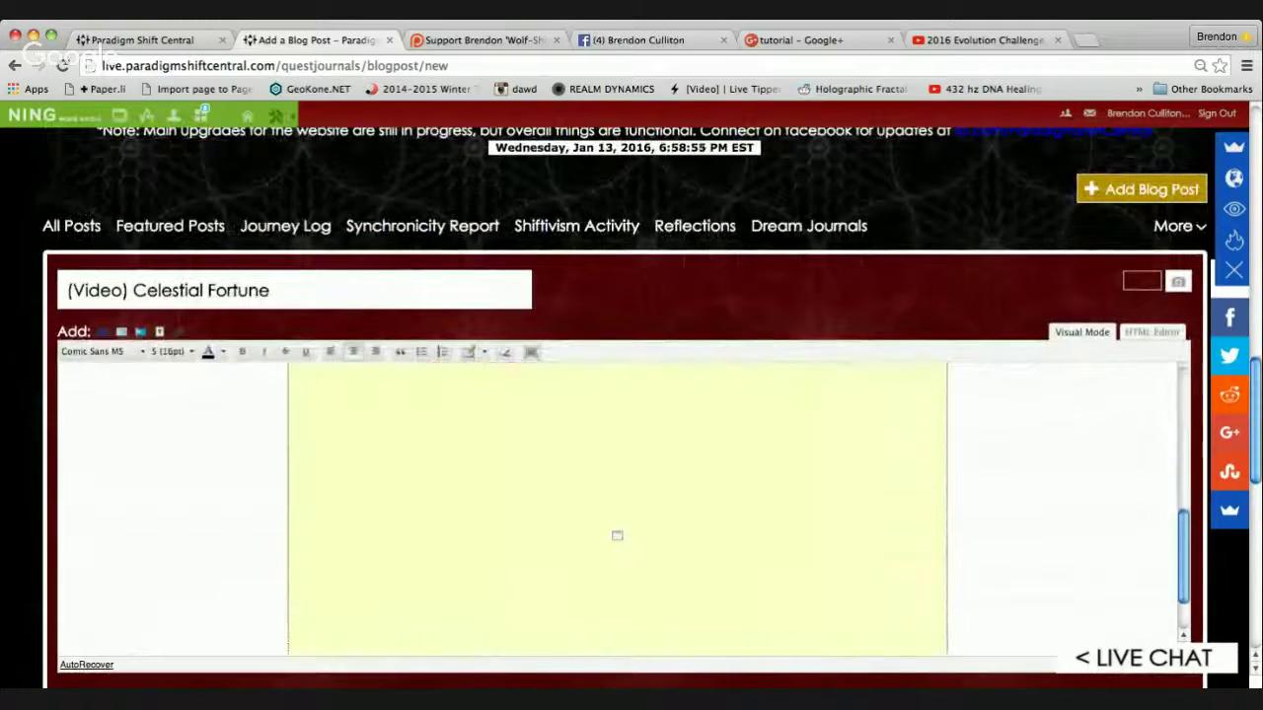
scroll(632, 395, down, 4)
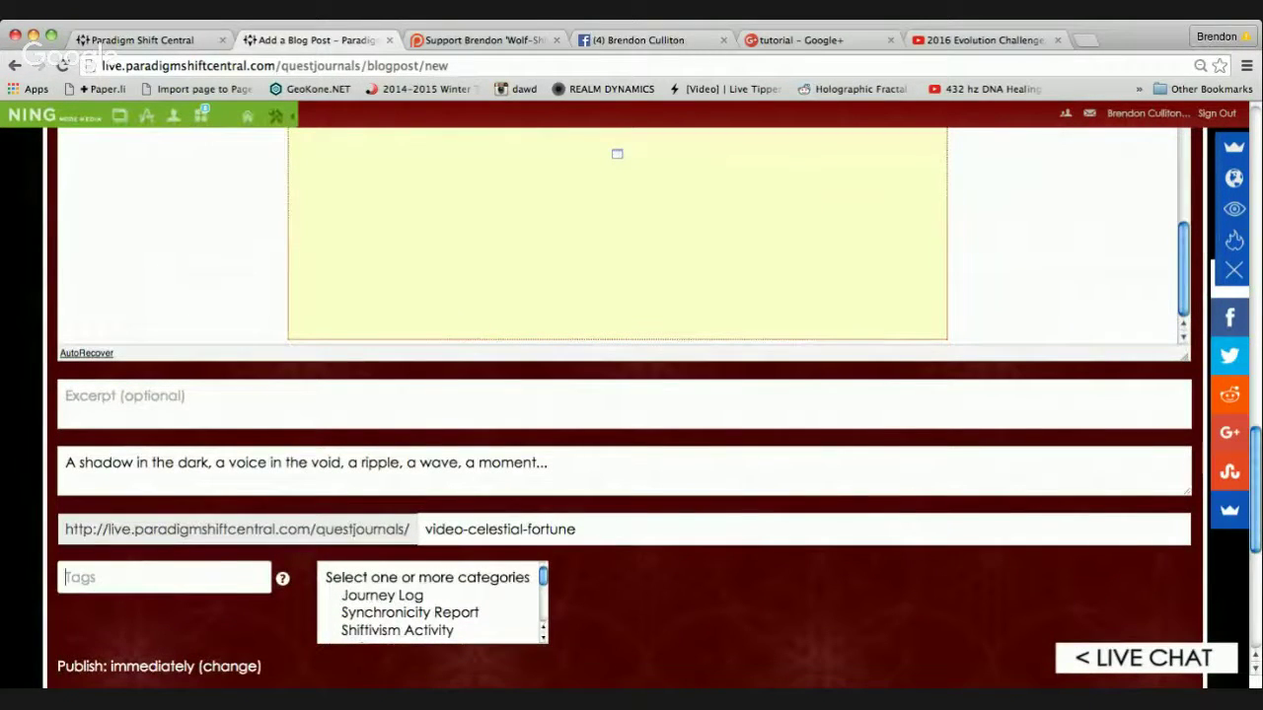
- Assign the post to the Journey Log category and browse the other categories in the list
scroll(631, 415, down, 2)
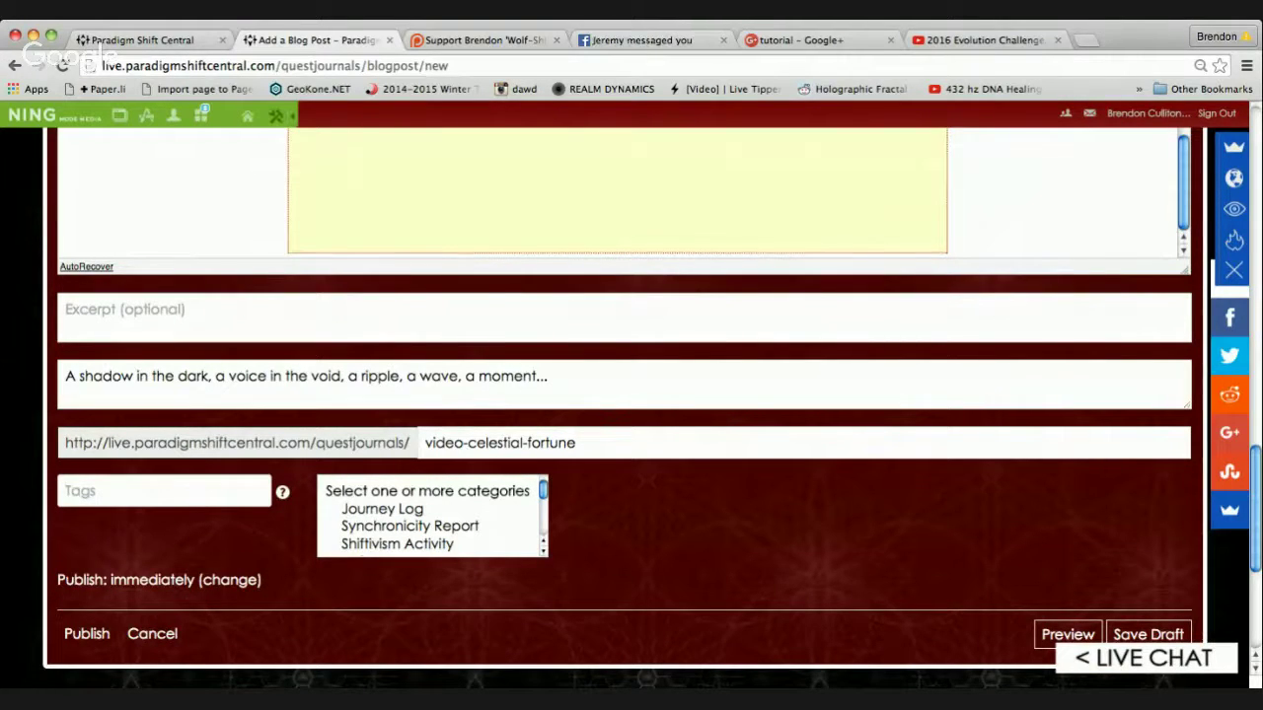
click(383, 509)
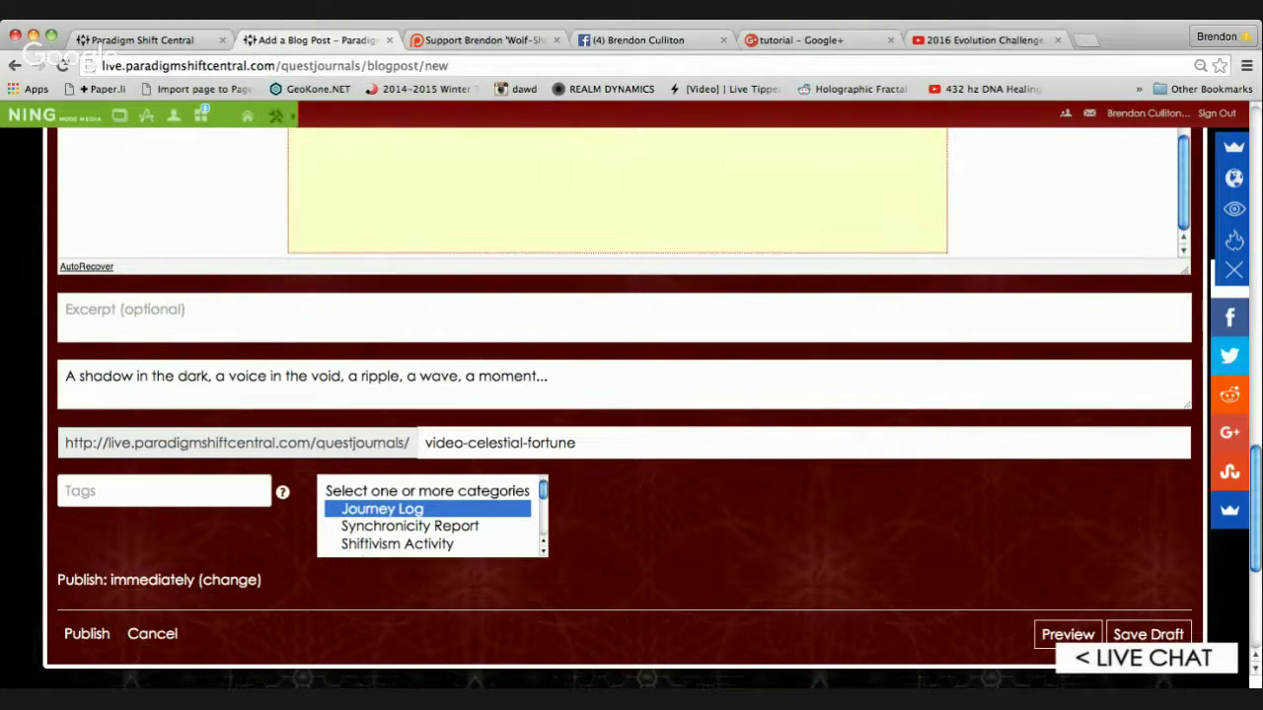
scroll(383, 513, down, 1)
scroll(432, 515, up, 3)
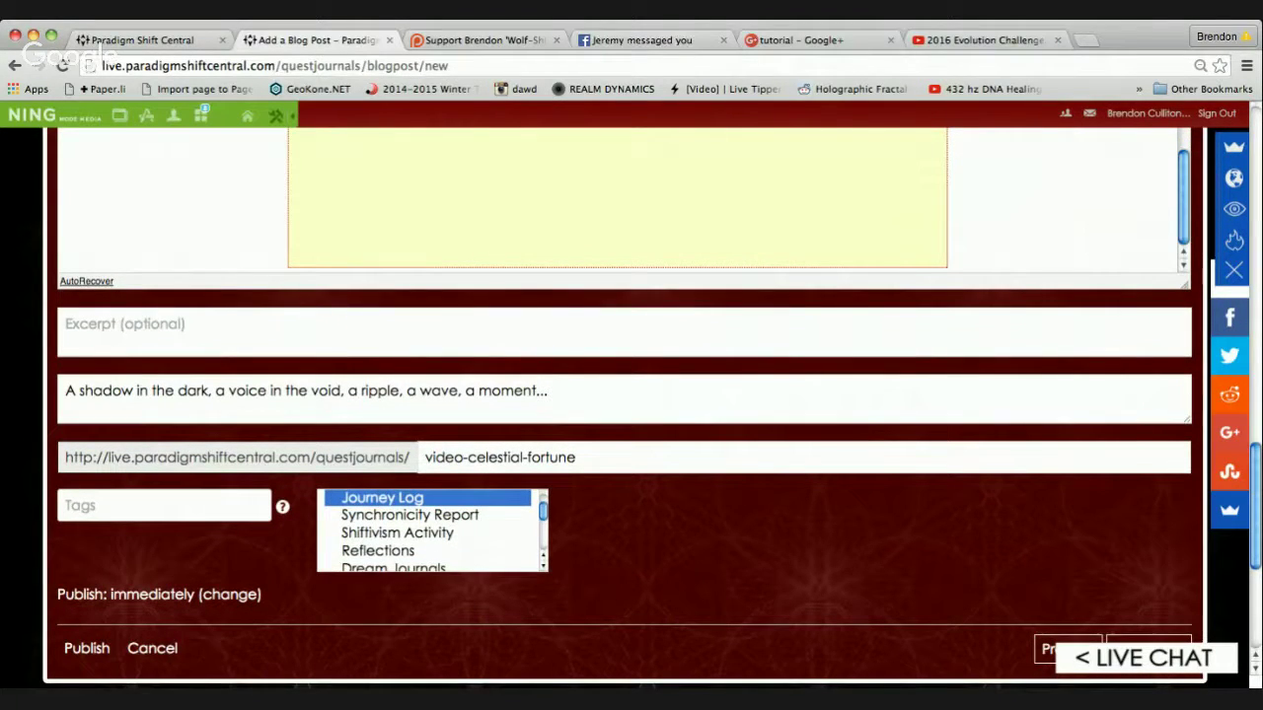
- Review the post's title, body content, embedded video area and publishing fields, and check the options for adding an image
scroll(432, 531, up, 2)
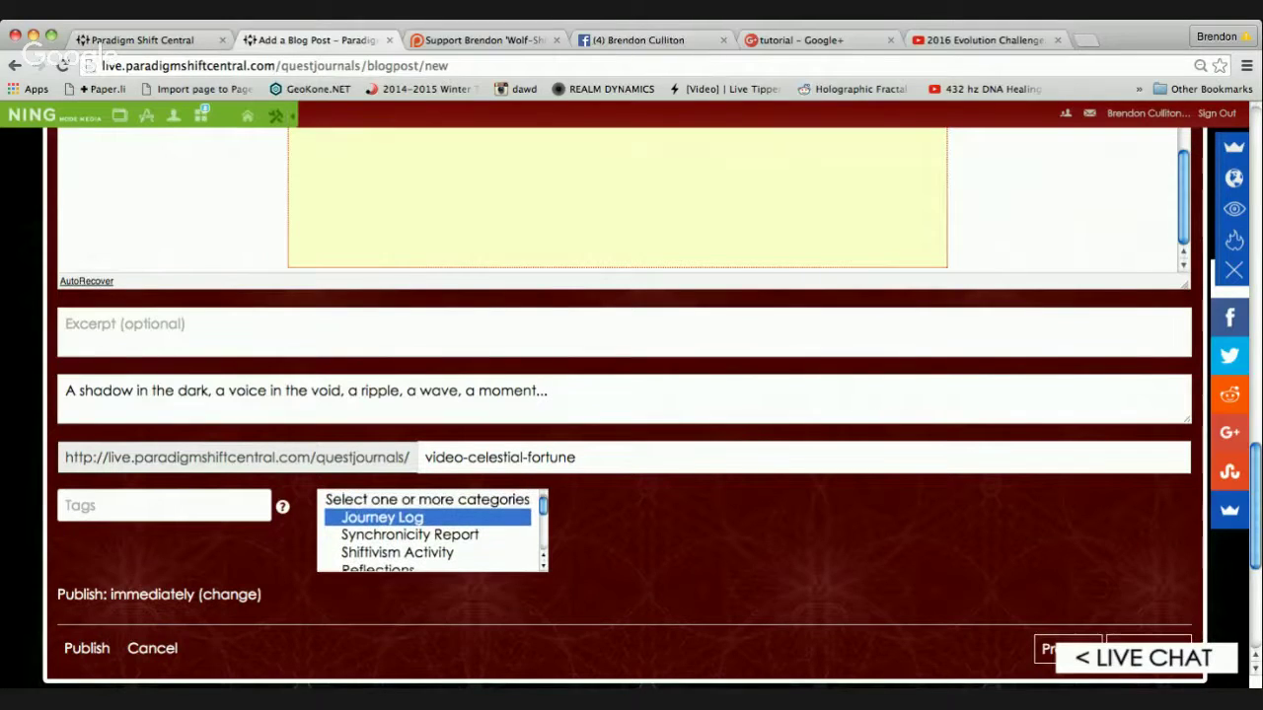
scroll(617, 484, up, 5)
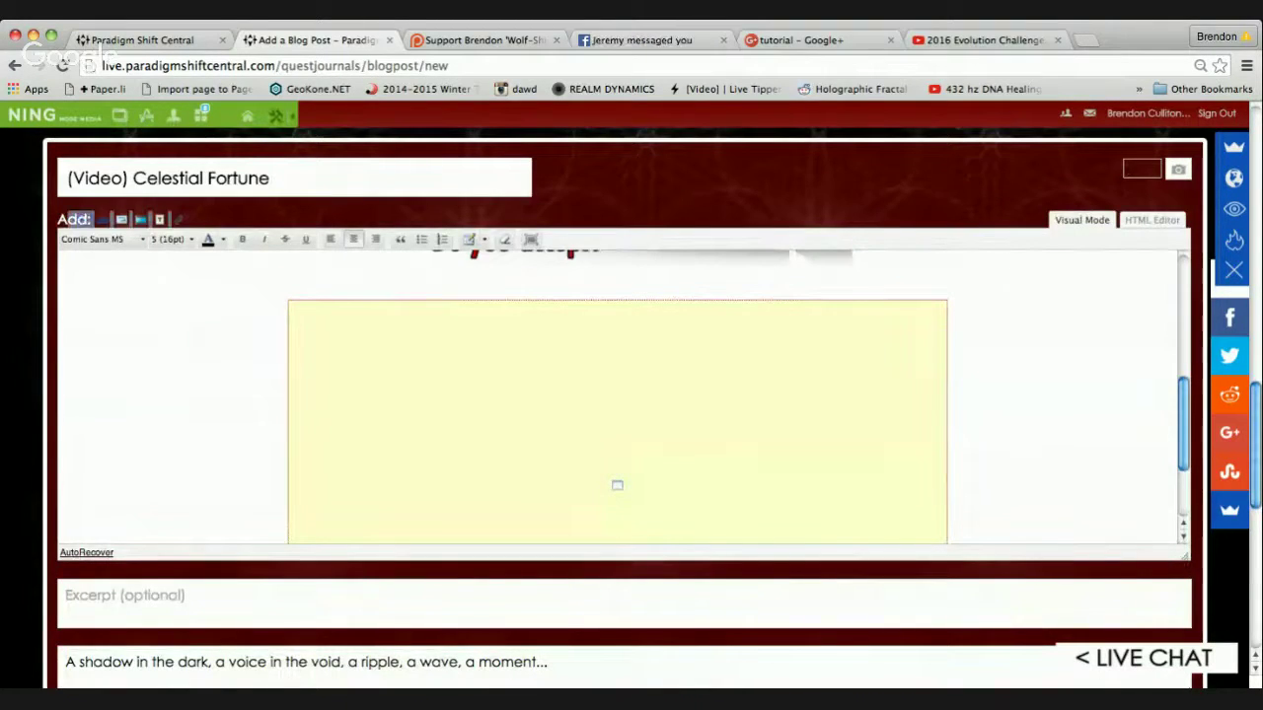
scroll(617, 415, down, 2)
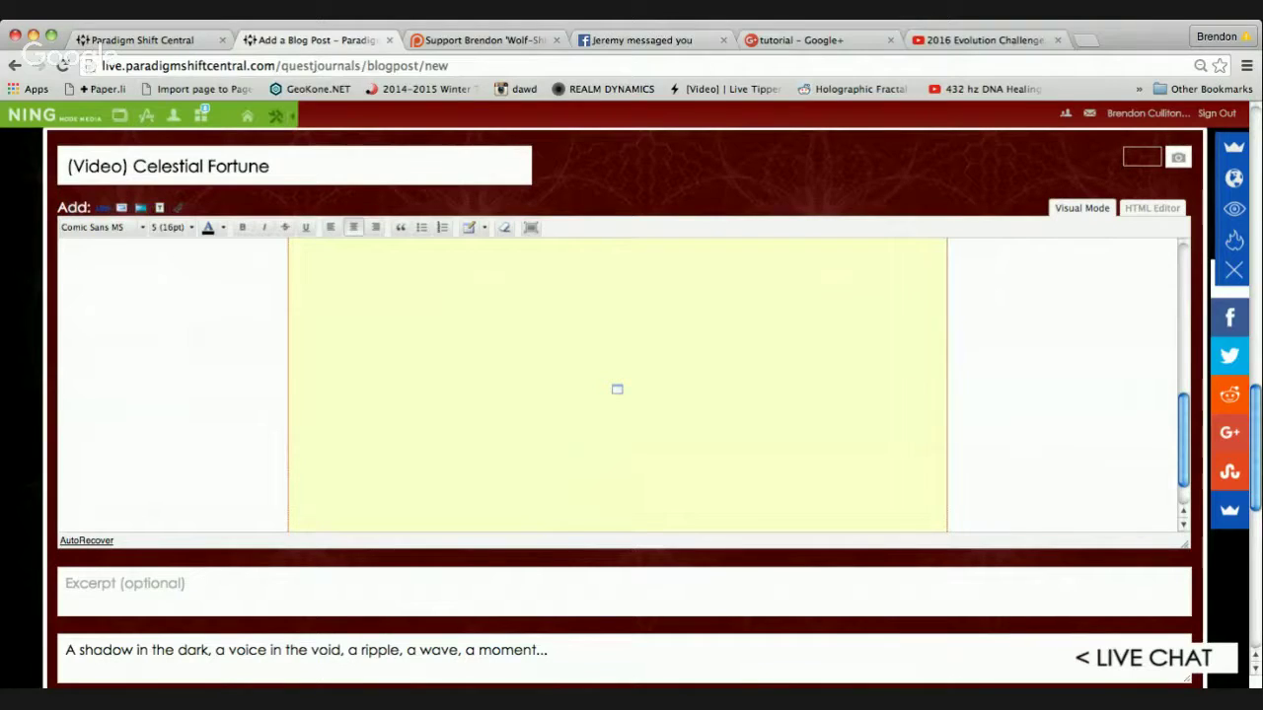
scroll(617, 395, up, 3)
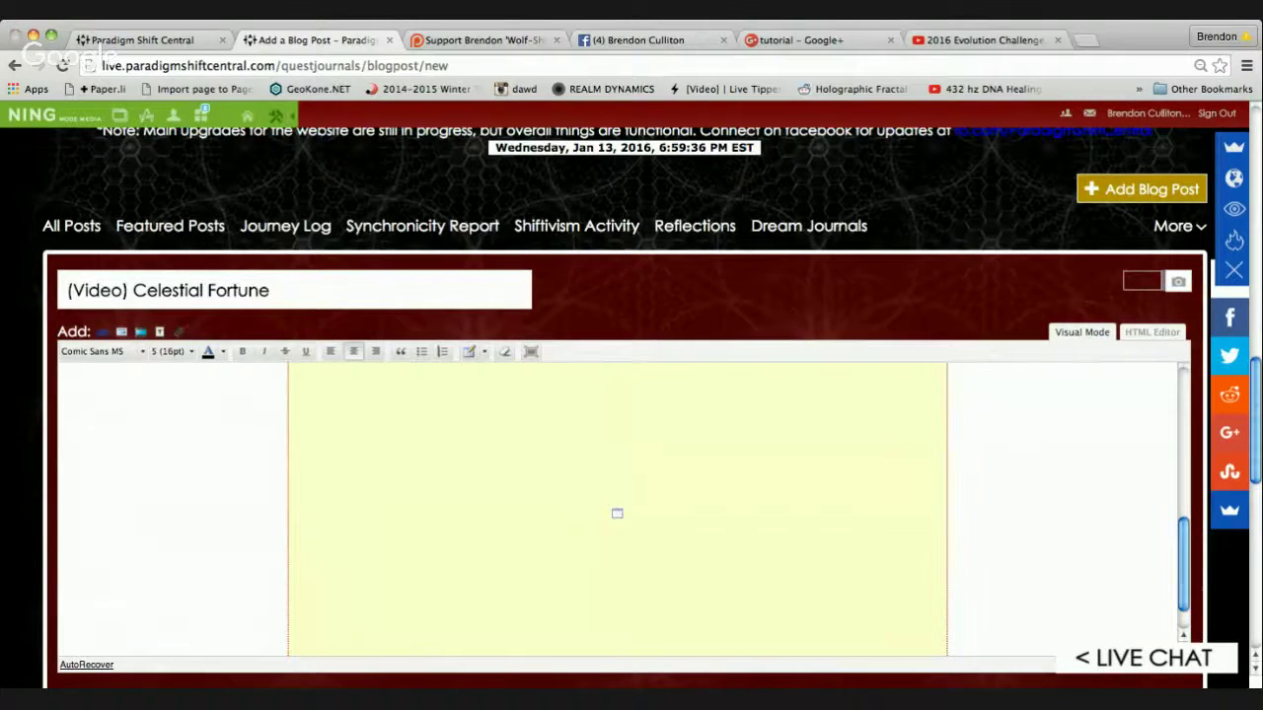
scroll(631, 444, down, 5)
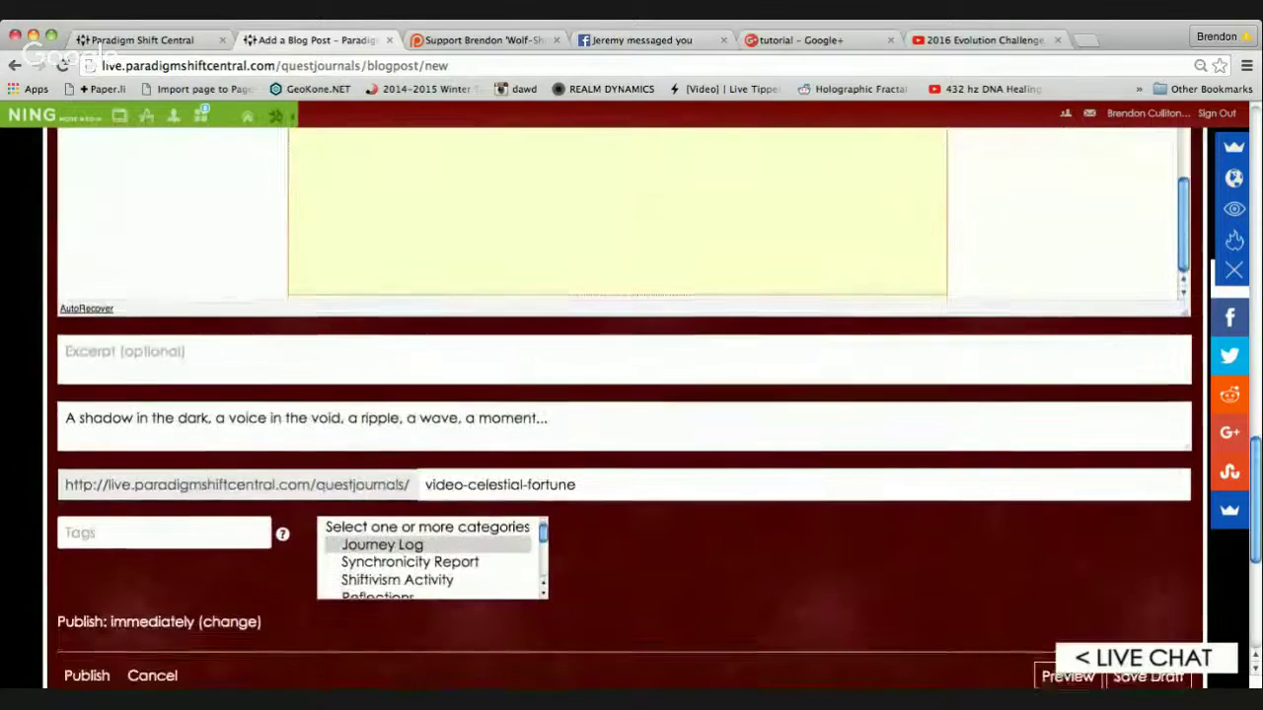
scroll(631, 394, up, 2)
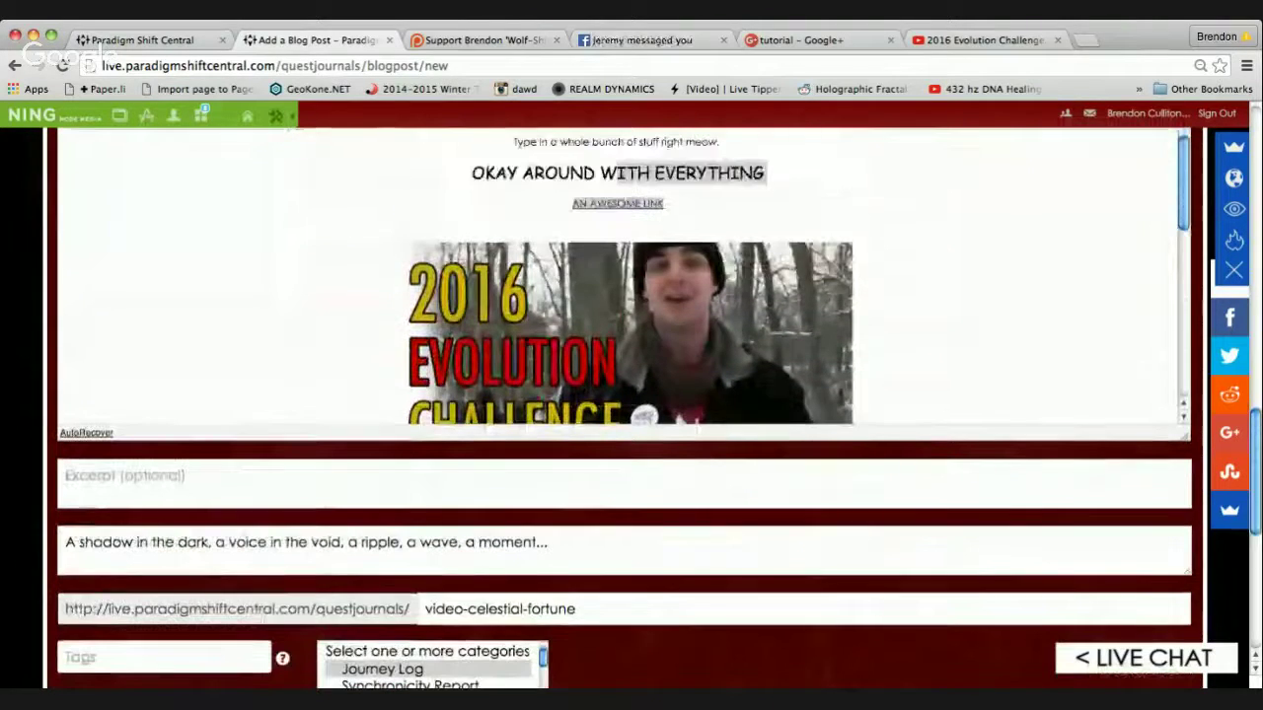
scroll(631, 394, up, 1)
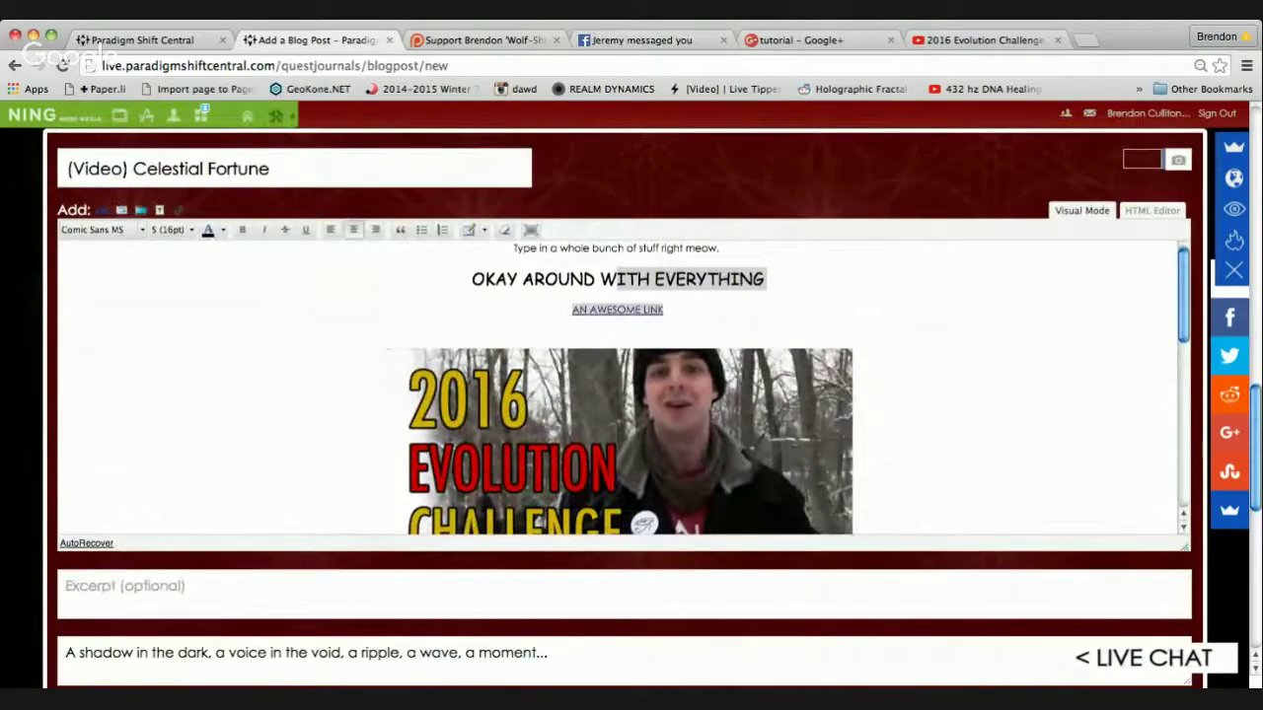
scroll(631, 395, down, 5)
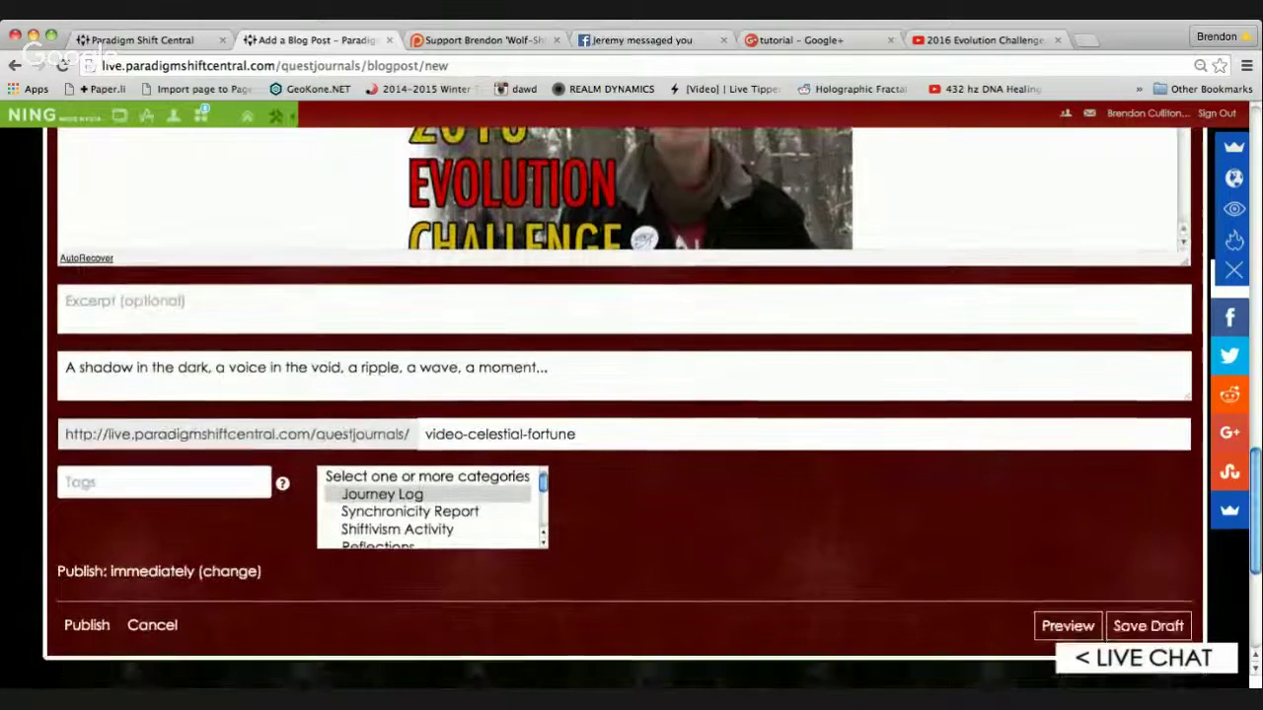
scroll(632, 395, up, 6)
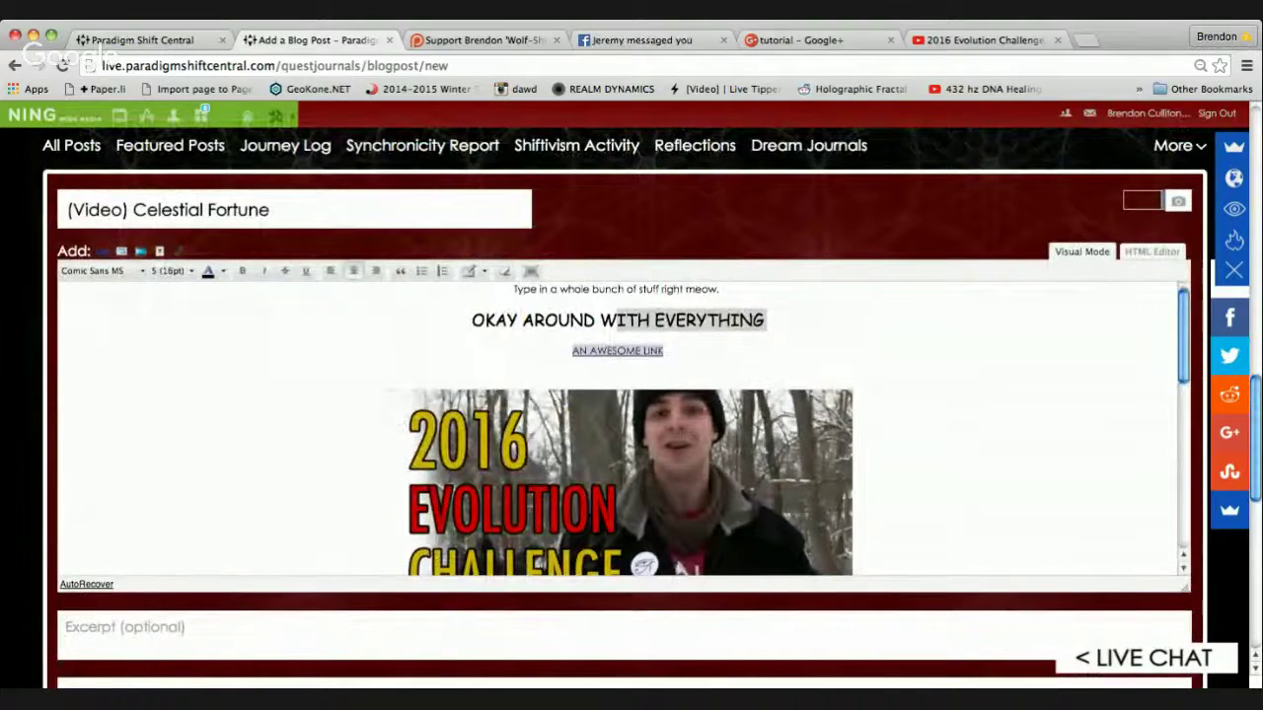
scroll(631, 394, down, 1)
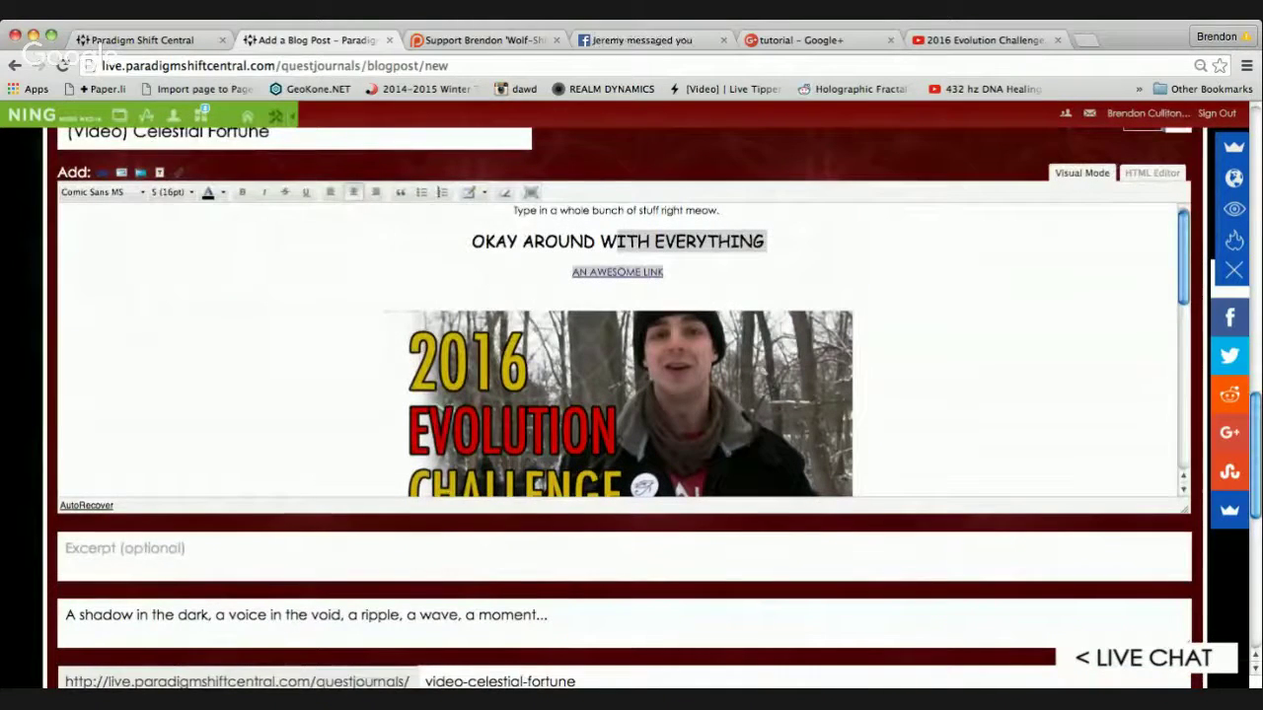
scroll(621, 404, down, 5)
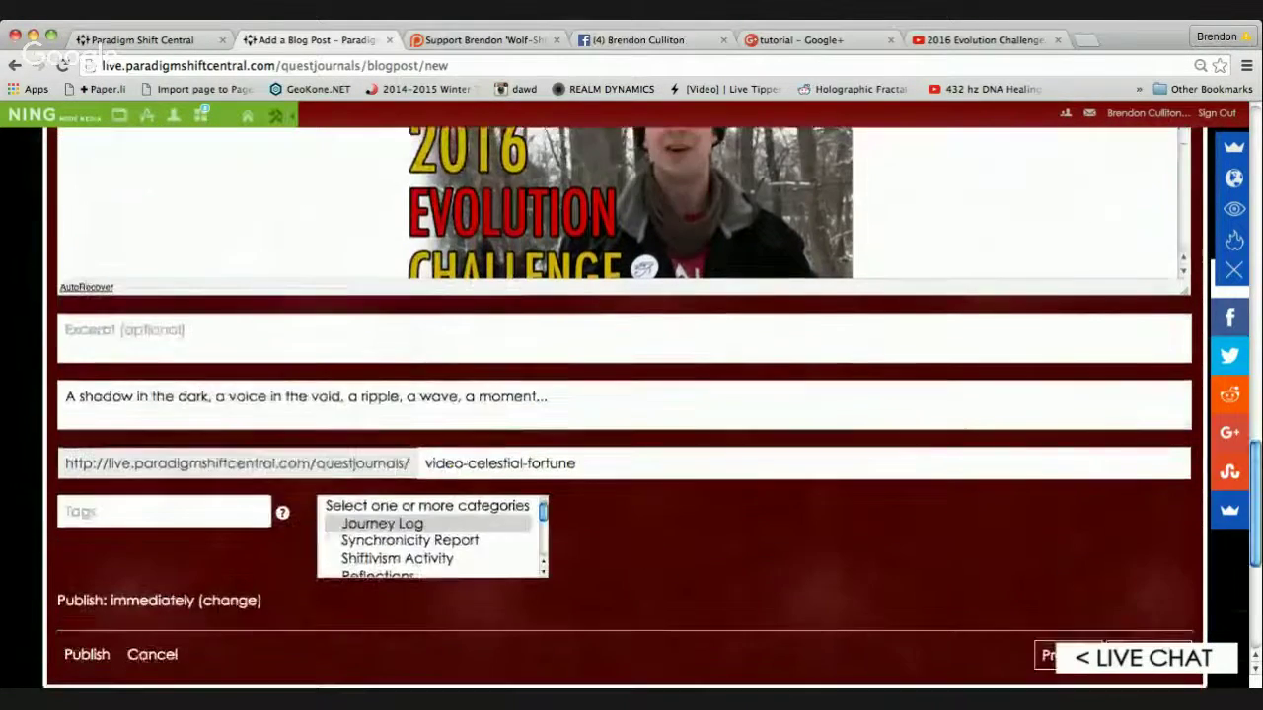
scroll(622, 404, up, 3)
scroll(621, 404, up, 1)
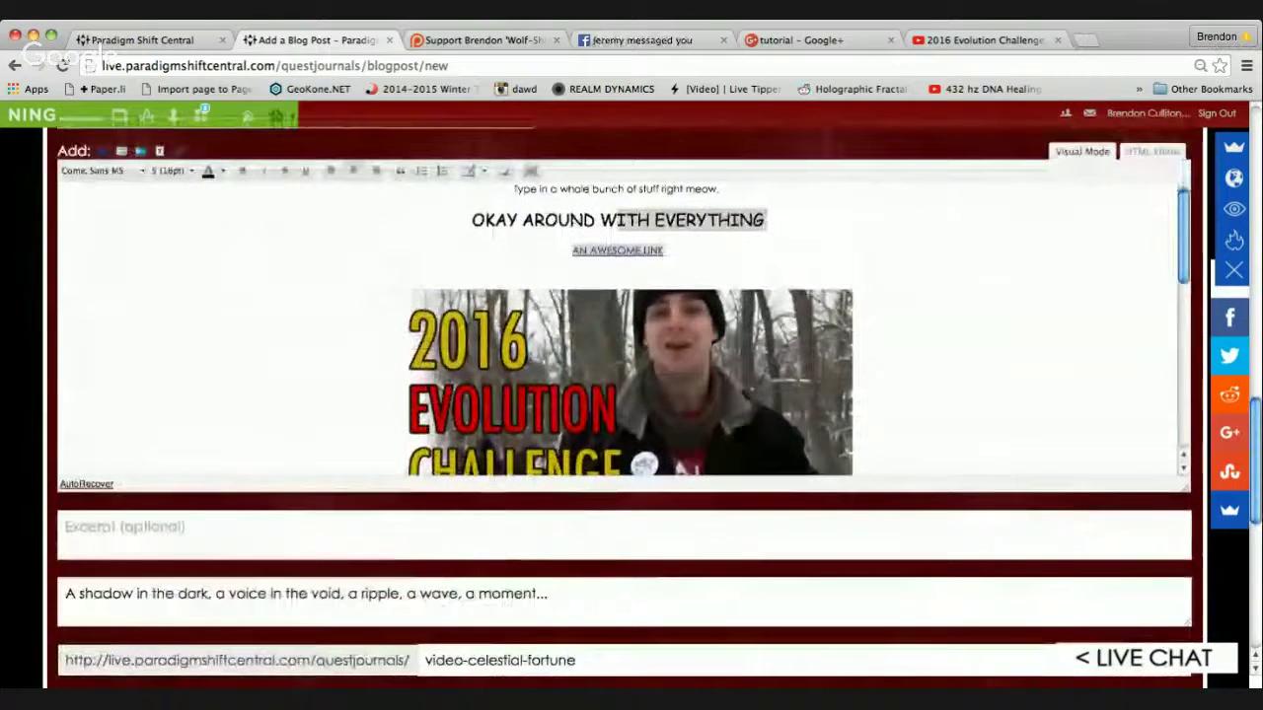
click(122, 151)
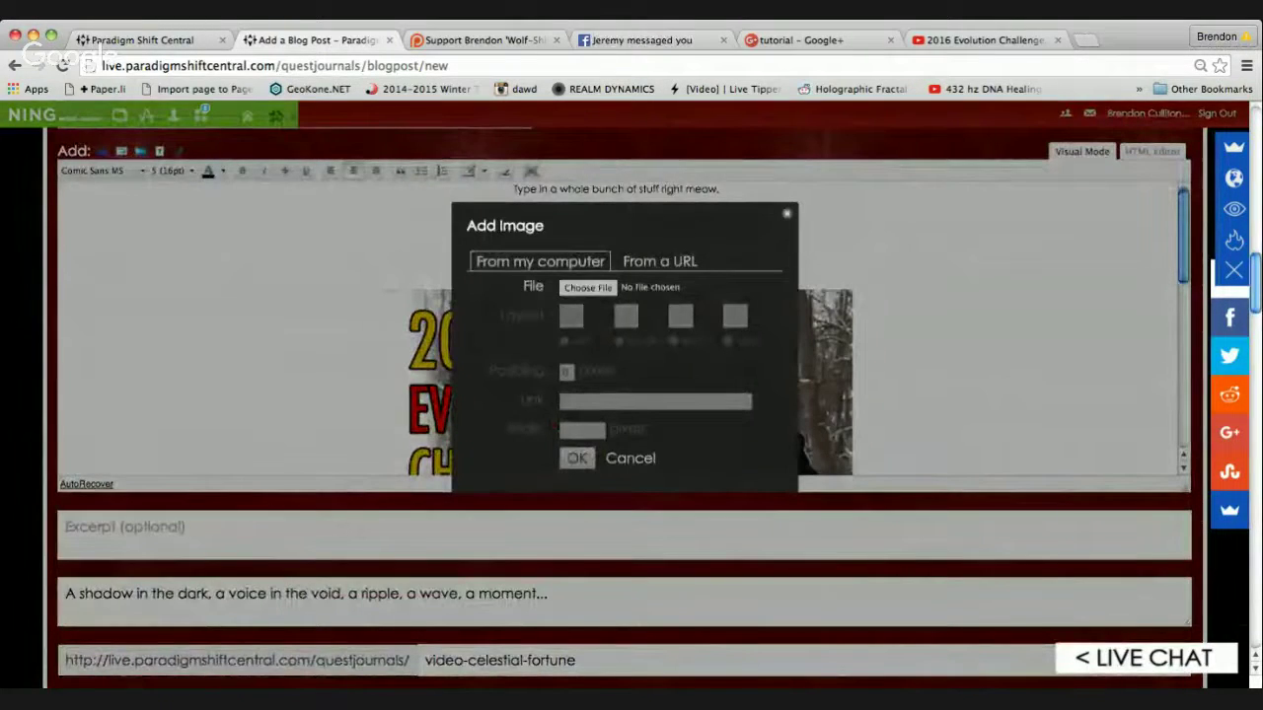
click(630, 458)
- Try to add the Synchronicity Report, Shiftivism Activity and Dream Journals categories to the post's category selection
scroll(632, 459, down, 10)
scroll(433, 534, up, 2)
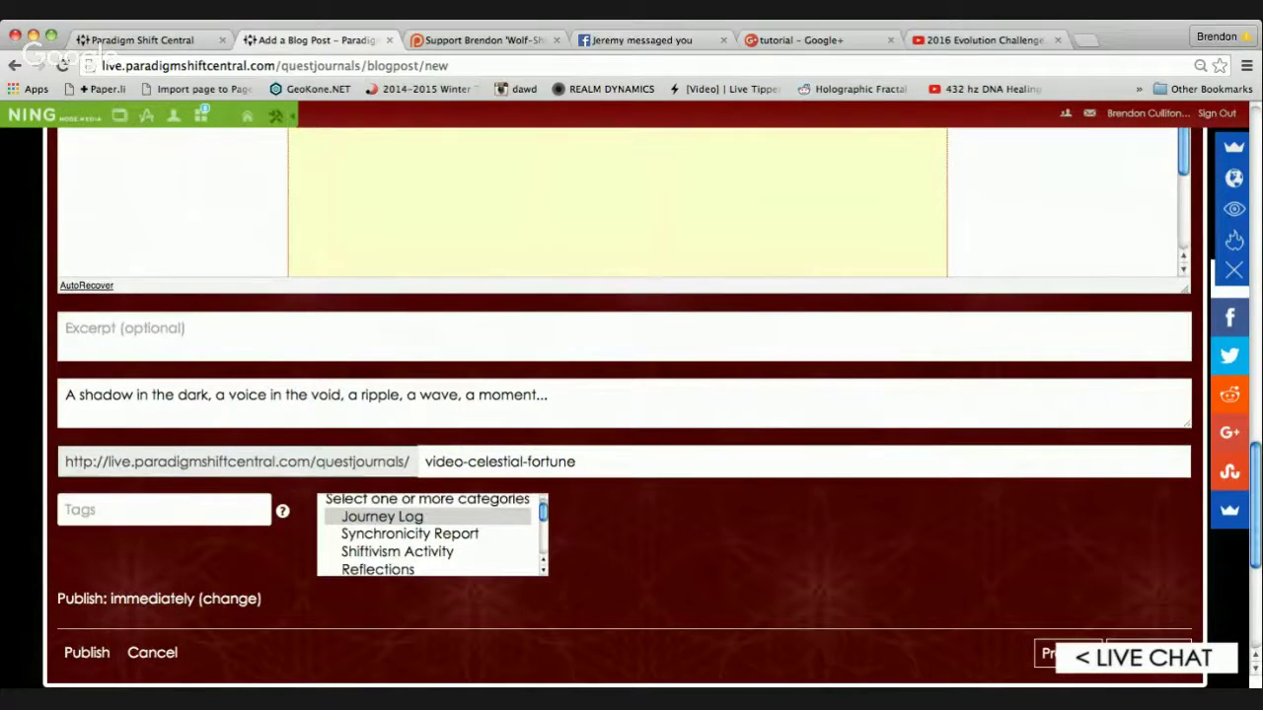
super+click(410, 534)
super+click(398, 551)
scroll(425, 542, down, 2)
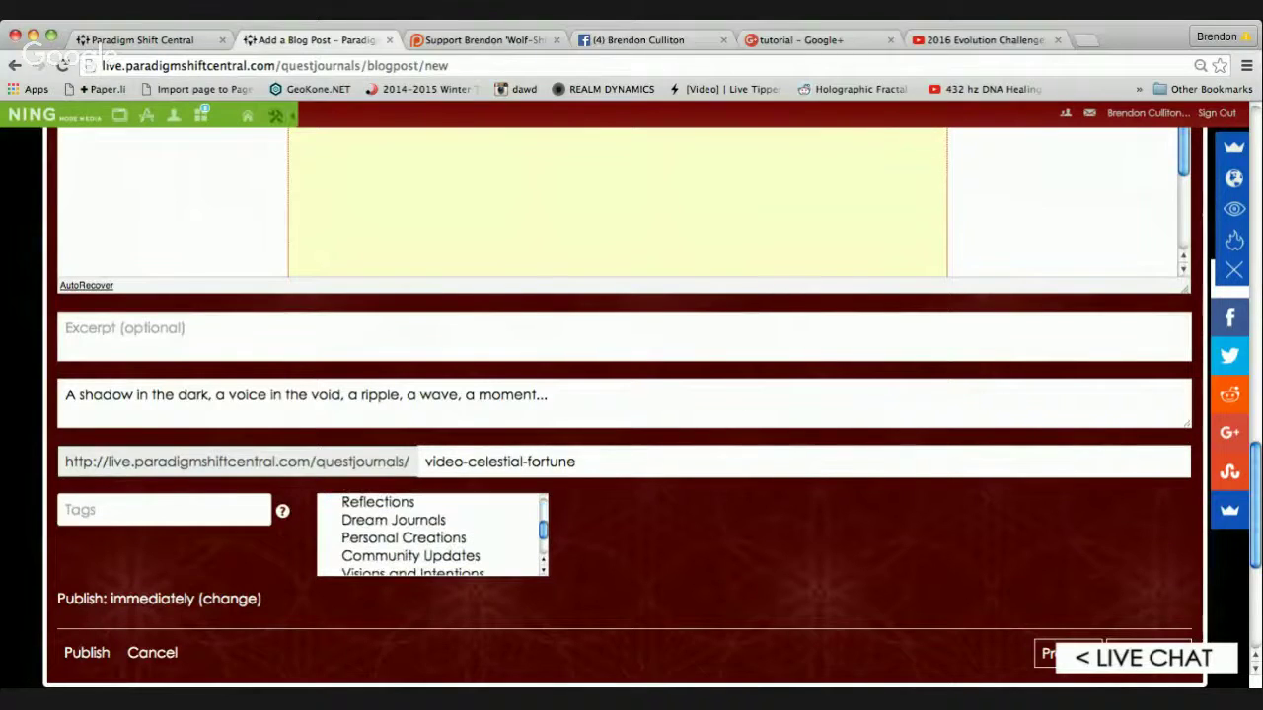
super+click(393, 520)
scroll(432, 534, up, 4)
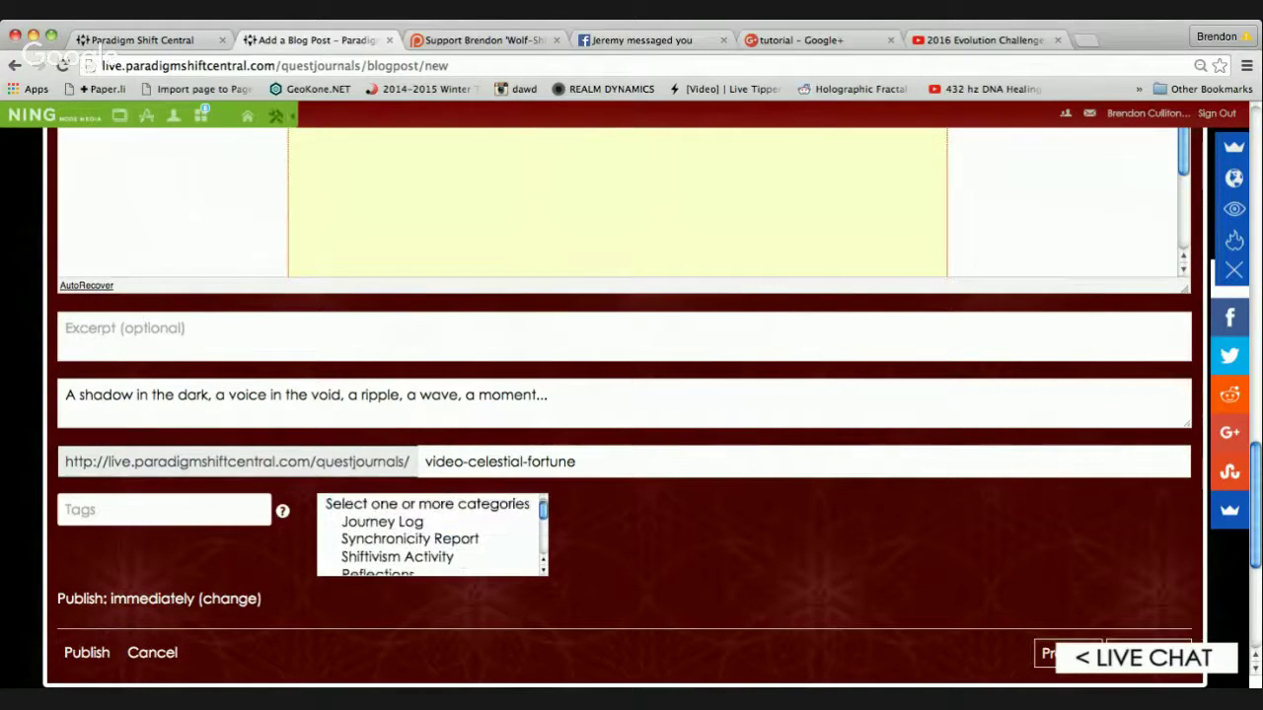
- Try to select the Journey Log, Dream Journals, Shiftivism Activity and Reflections categories together for the post
click(383, 522)
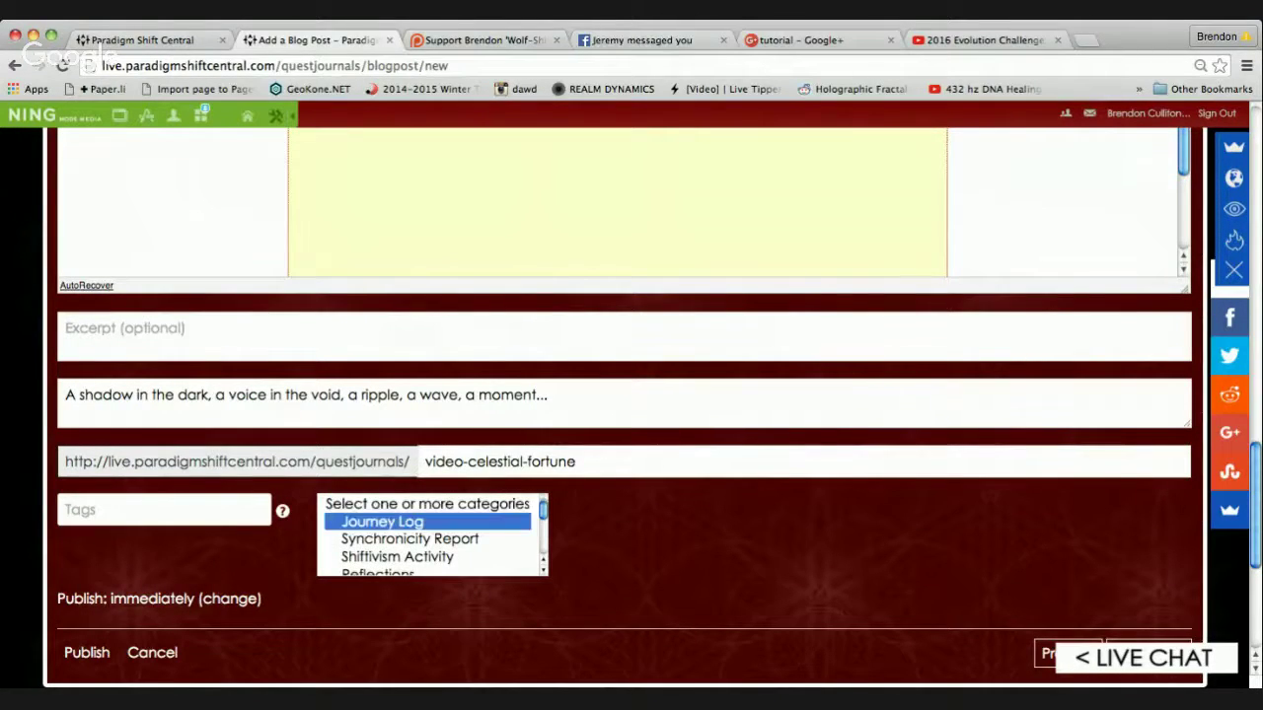
scroll(394, 540, down, 2)
super+click(394, 557)
super+click(398, 521)
scroll(397, 532, up, 2)
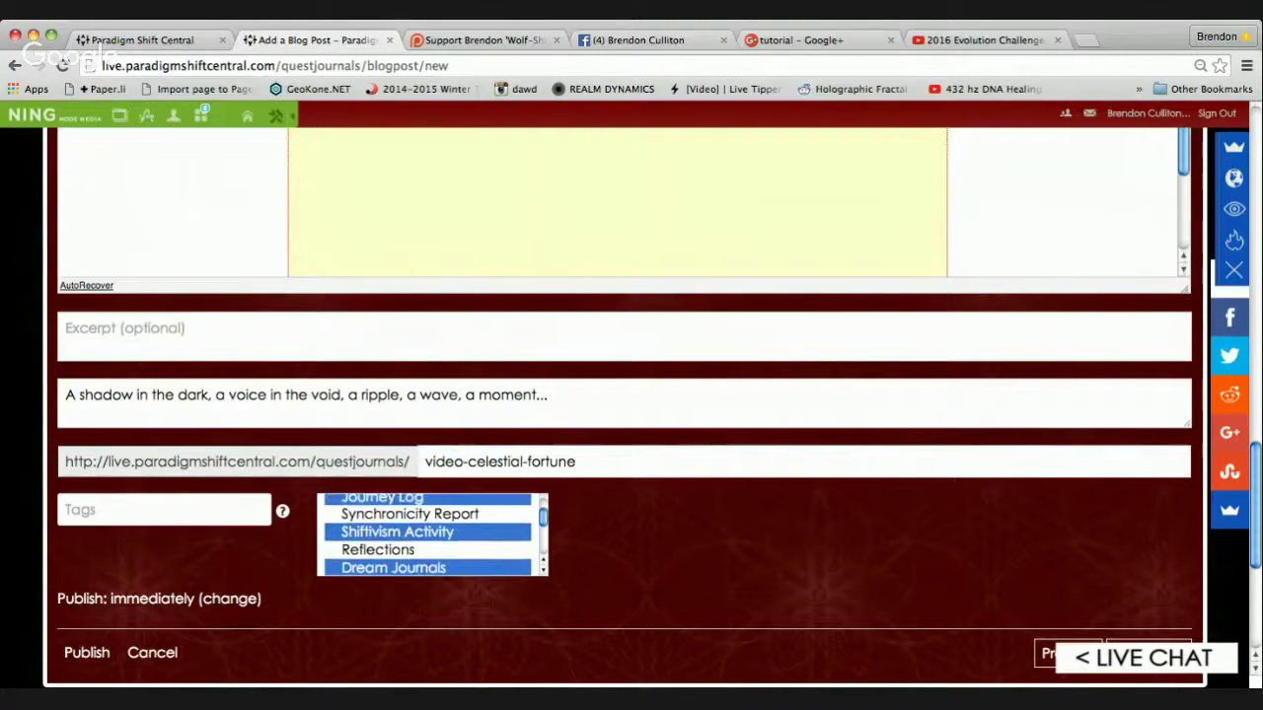
super+click(397, 550)
scroll(428, 535, down, 1)
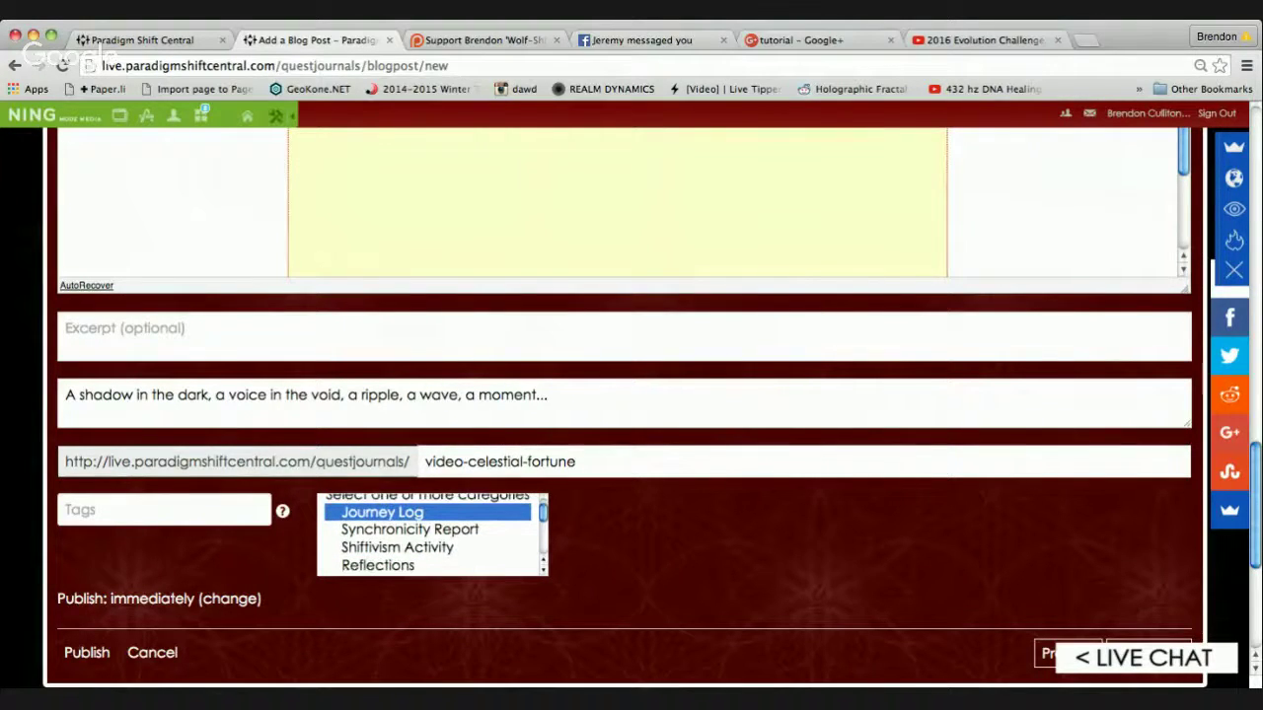
- Assign the post to the Journey Log, Synchronicity Report, Videos, and Visions and Intentions categories together
click(410, 530)
click(383, 513)
scroll(432, 534, down, 2)
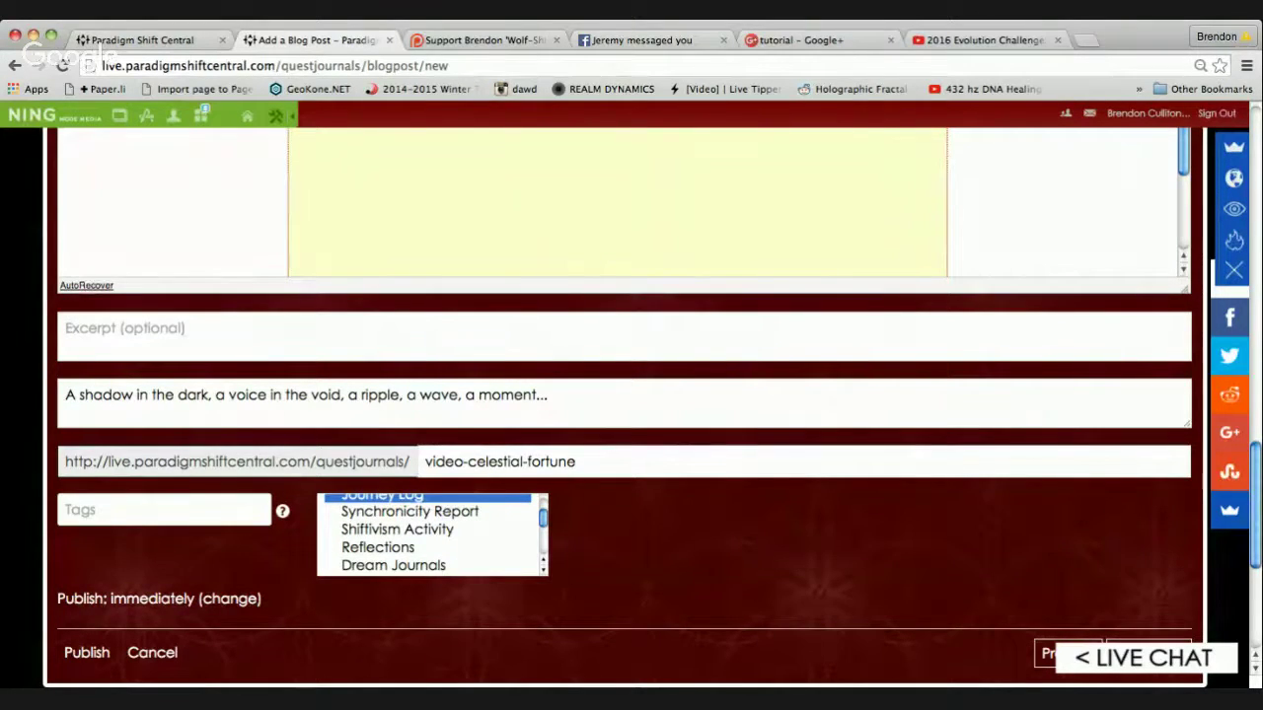
super+click(410, 512)
scroll(409, 533, down, 5)
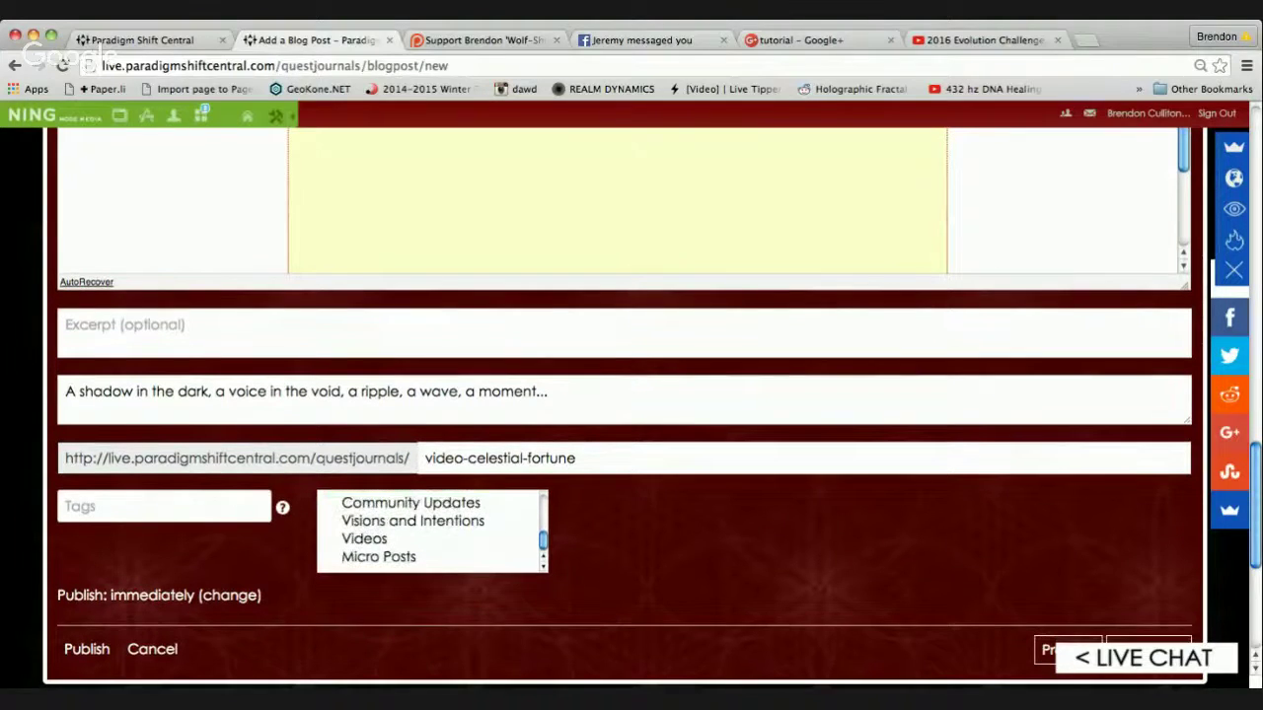
super+click(365, 539)
super+click(412, 521)
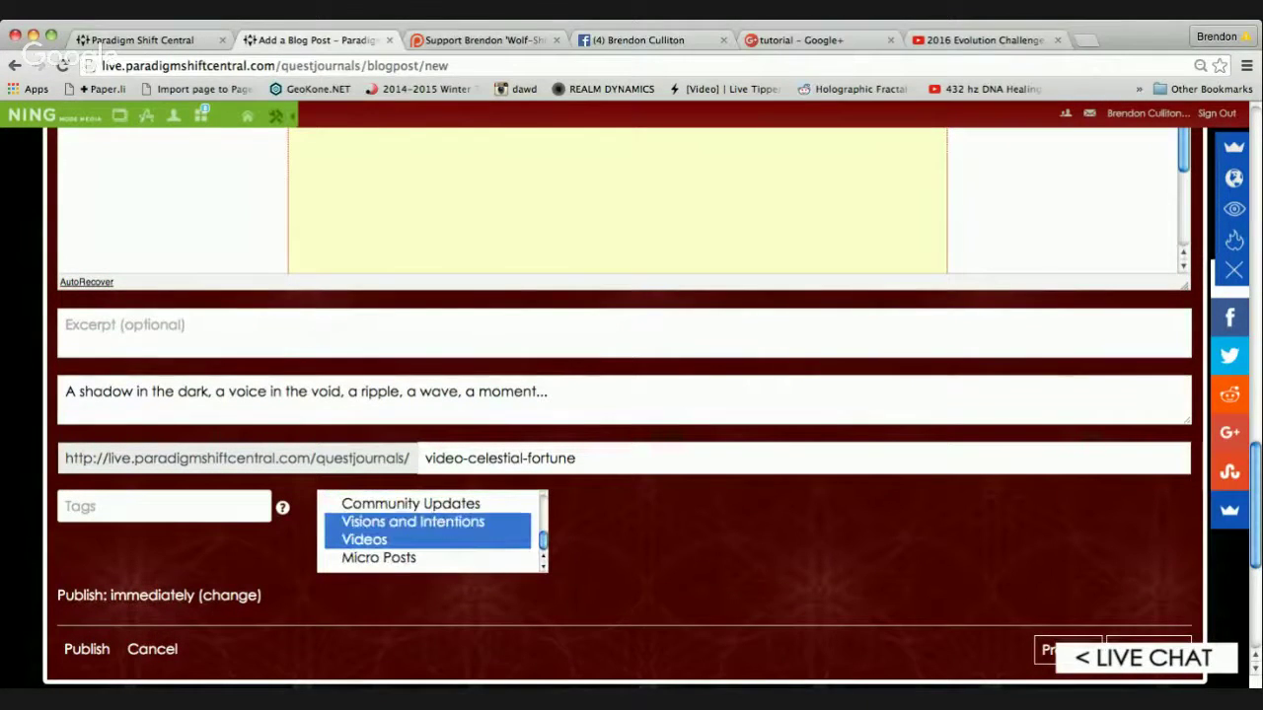
- Look through the category list to check the selected entries, and activate the empty tags field
scroll(432, 533, up, 4)
scroll(432, 532, up, 1)
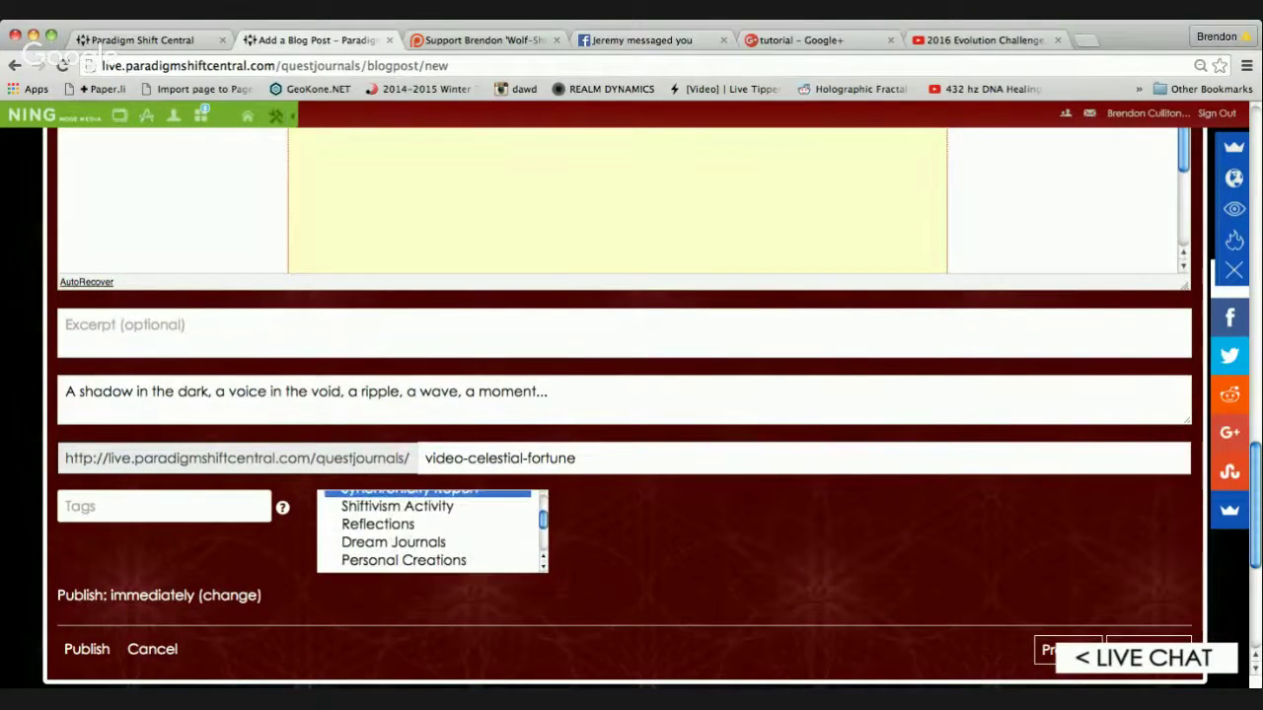
scroll(433, 533, down, 3)
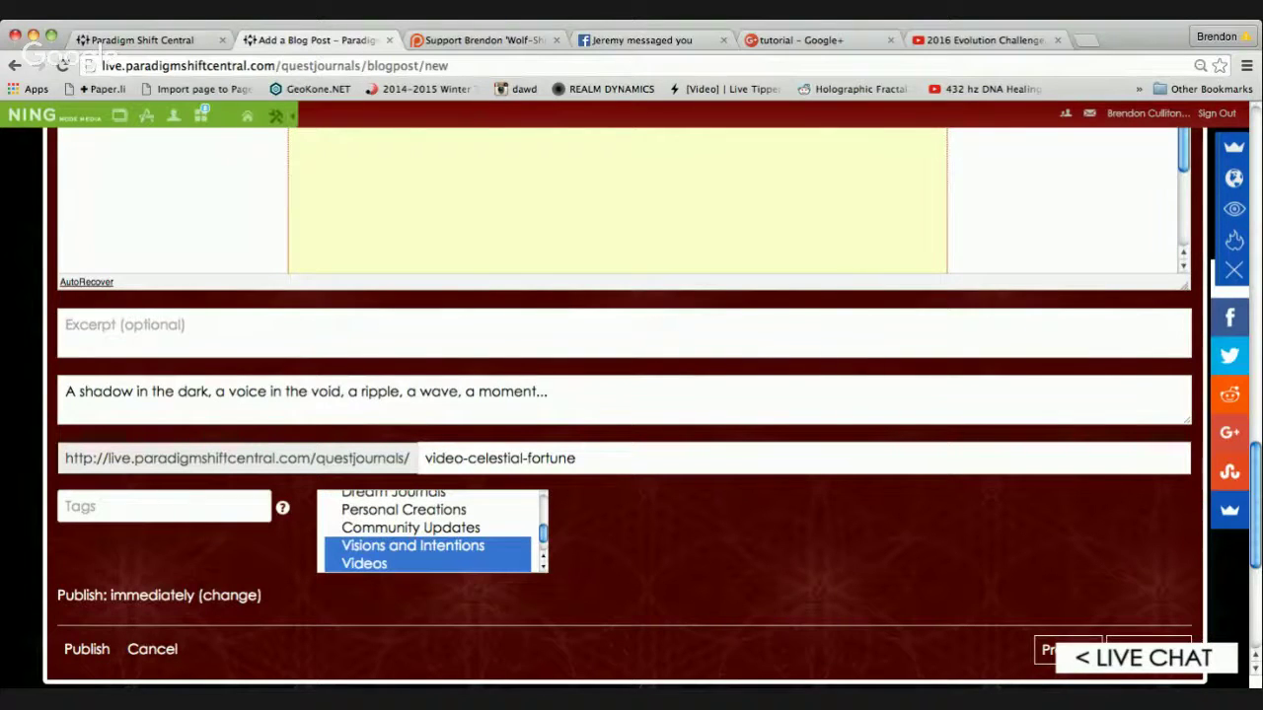
scroll(433, 533, down, 3)
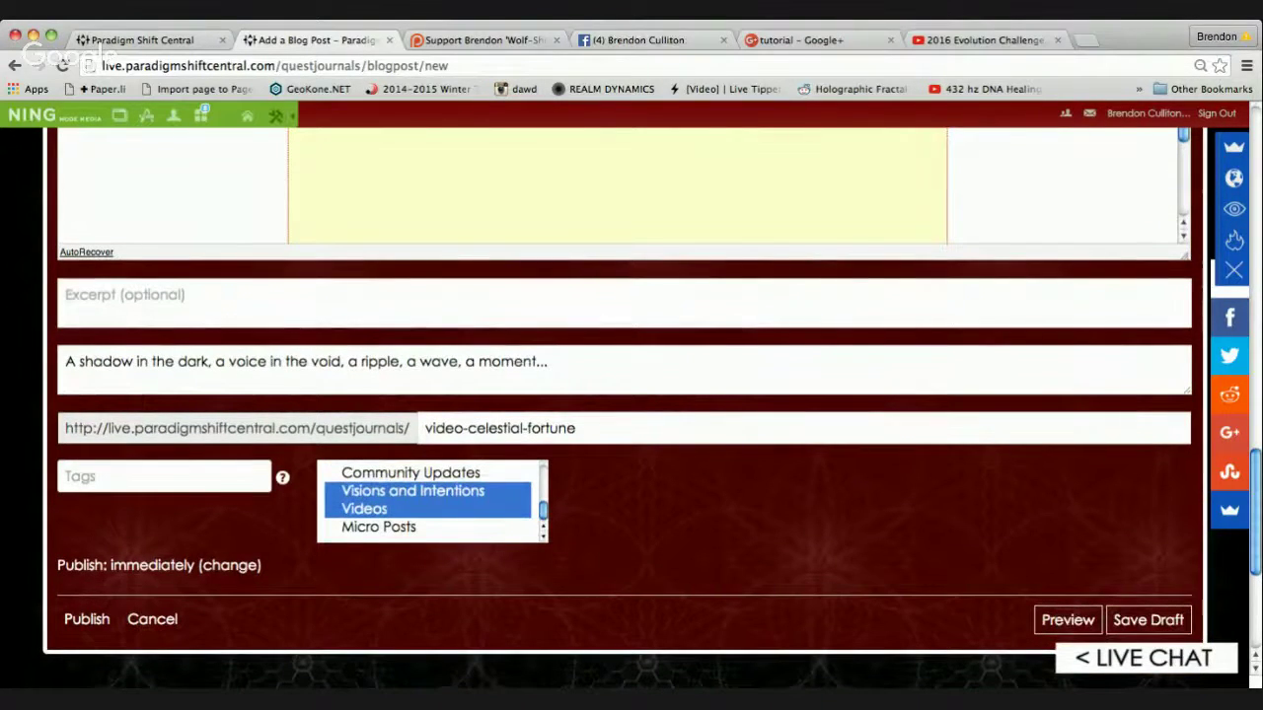
scroll(432, 501, up, 4)
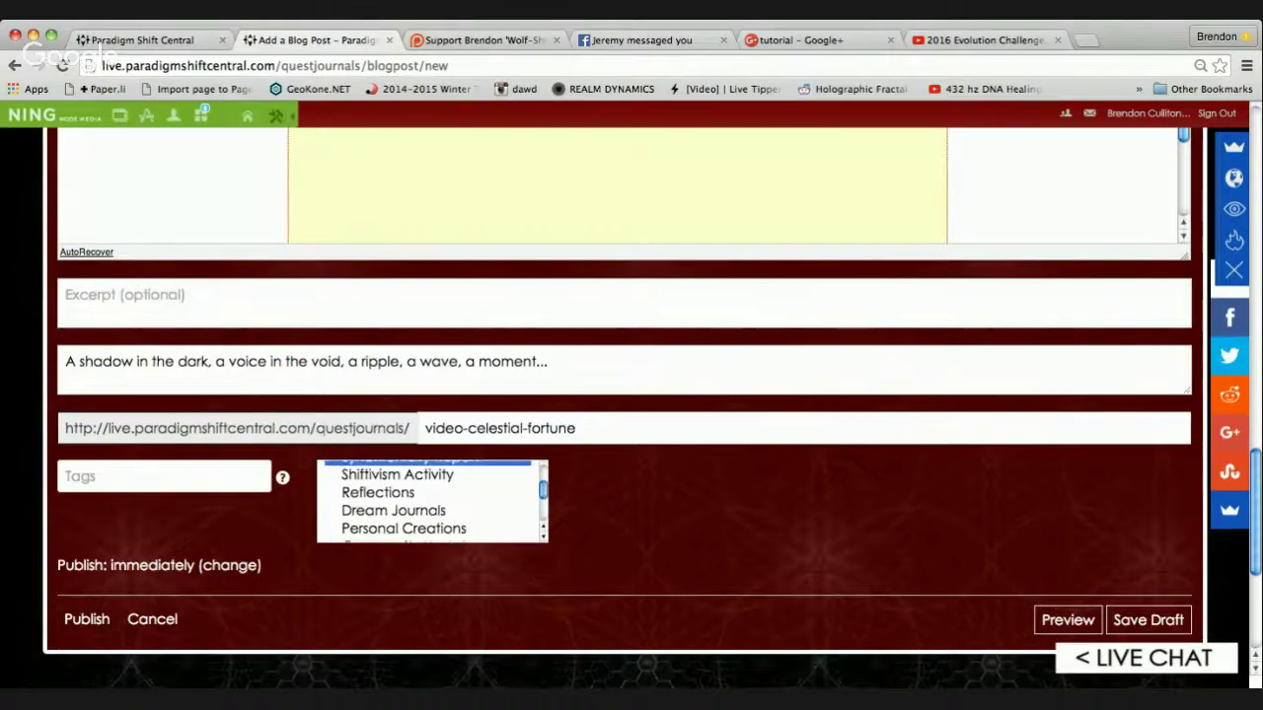
scroll(432, 501, down, 1)
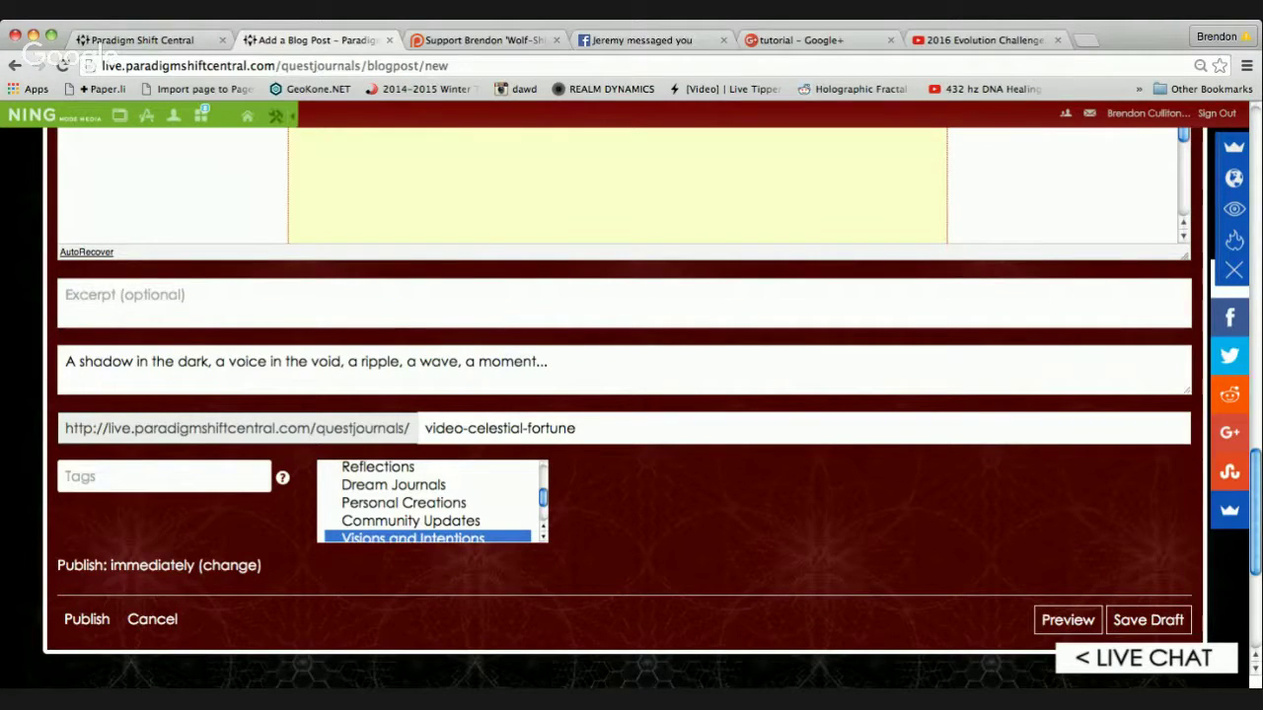
click(164, 477)
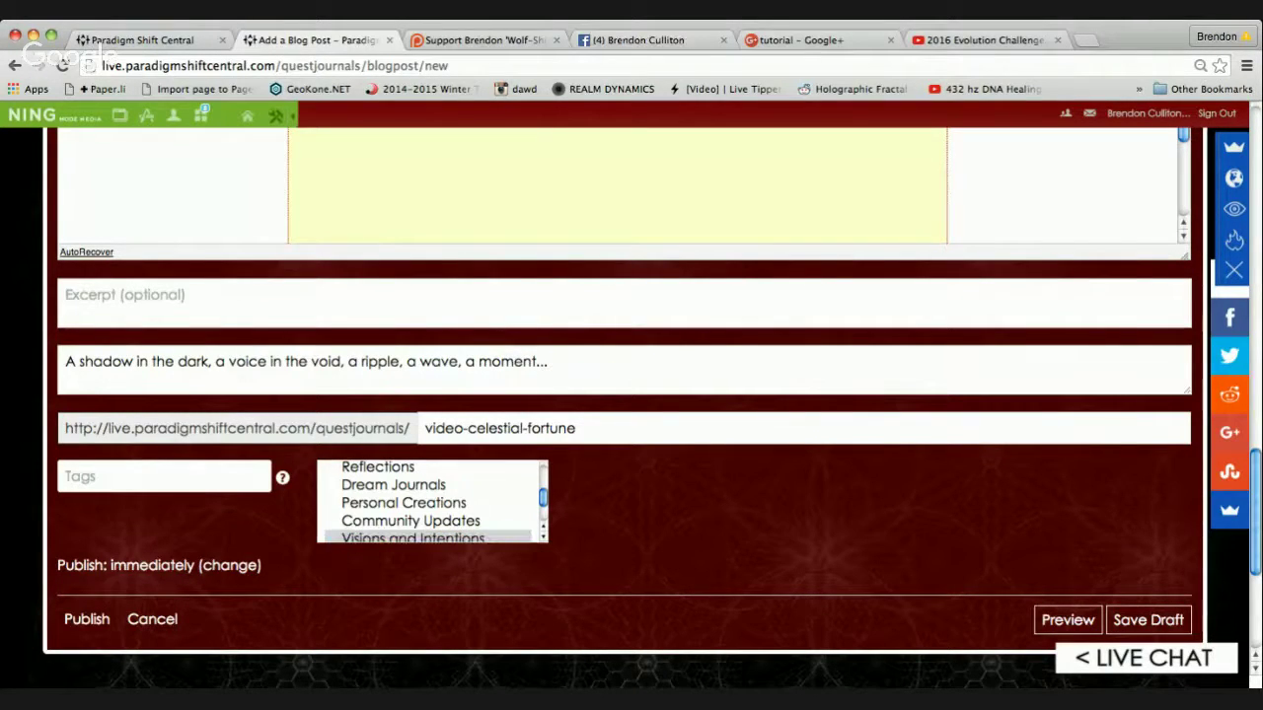
- Look over the finished post from its title and body to the publishing options, and return to the page's upper area
scroll(632, 395, up, 5)
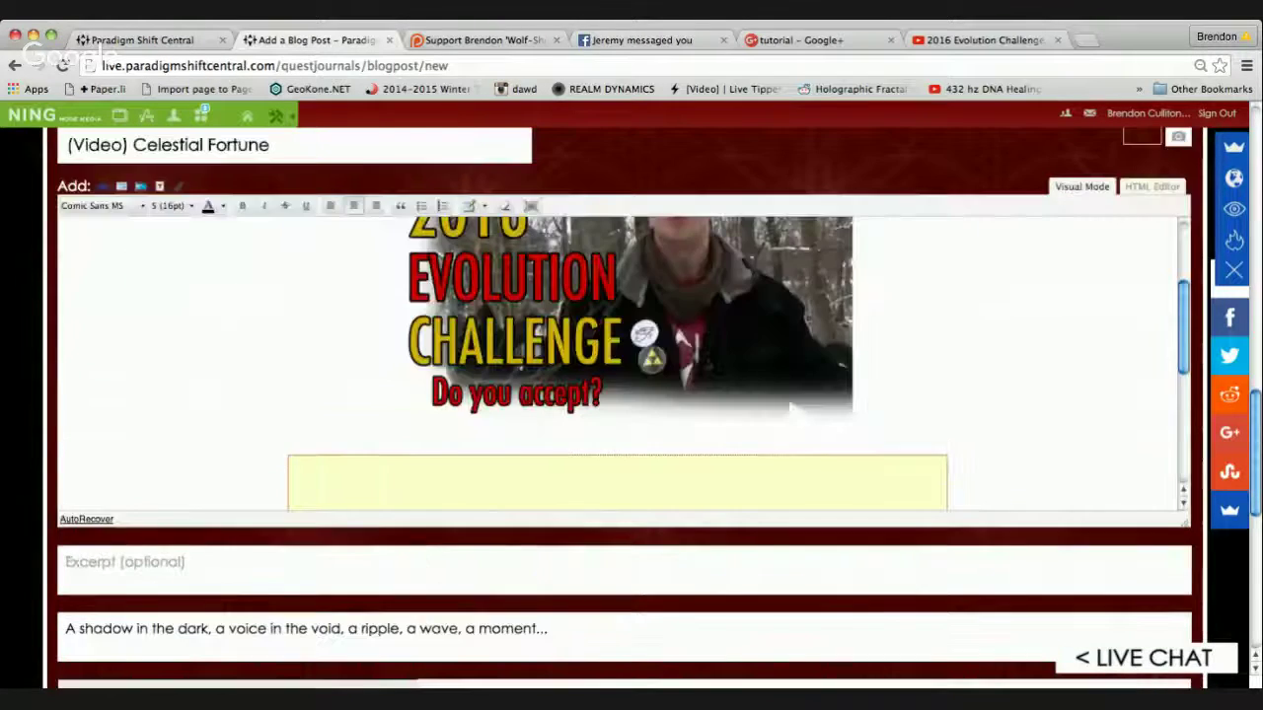
scroll(632, 395, up, 2)
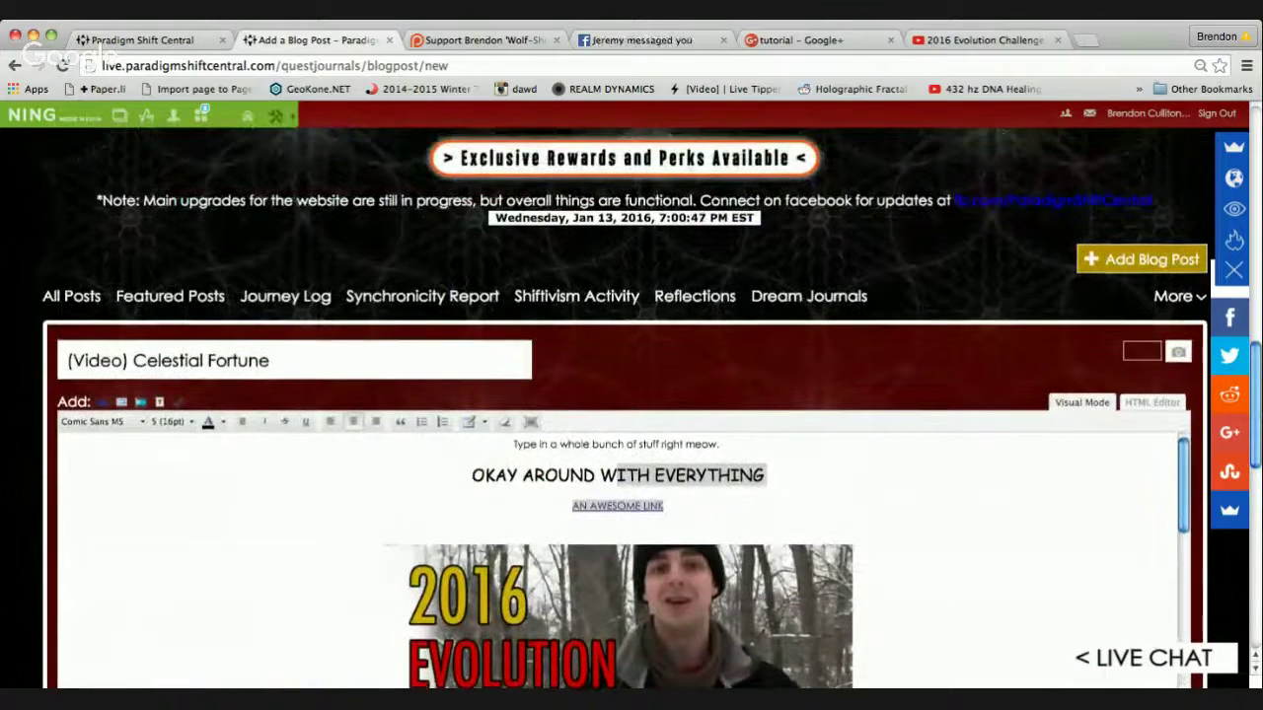
scroll(632, 444, down, 6)
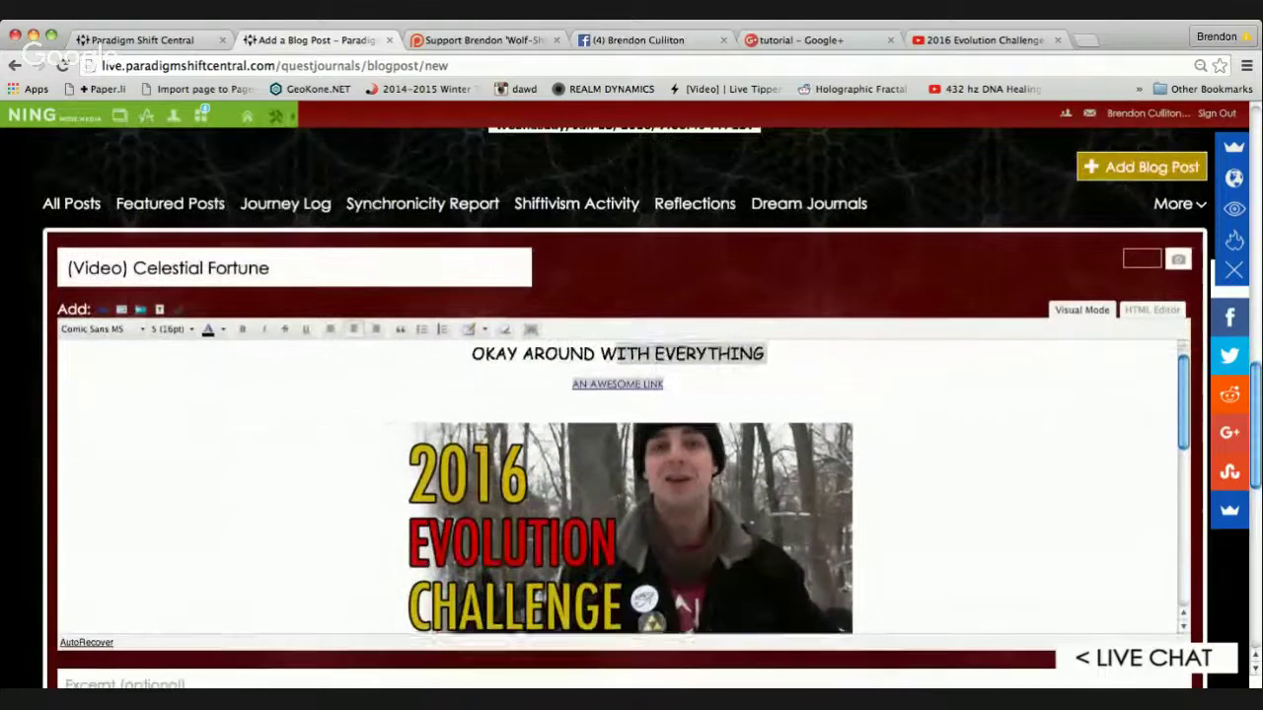
scroll(632, 395, down, 3)
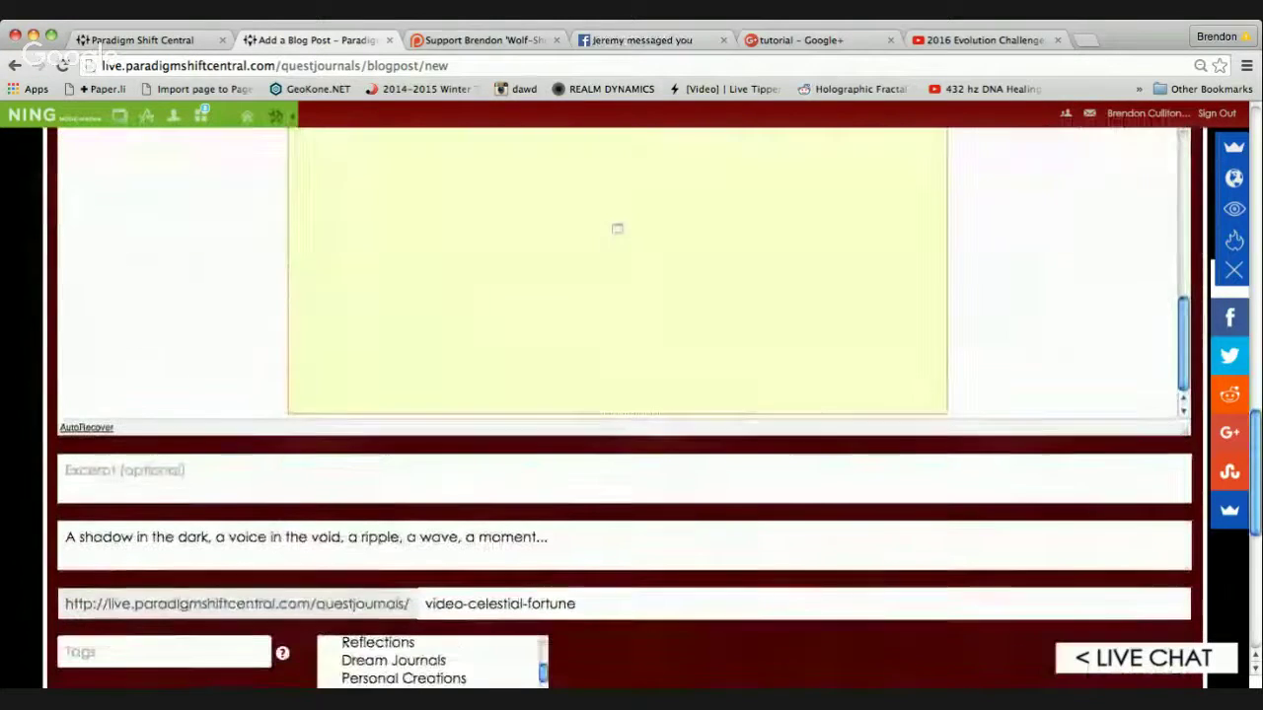
scroll(631, 395, up, 3)
scroll(617, 311, up, 3)
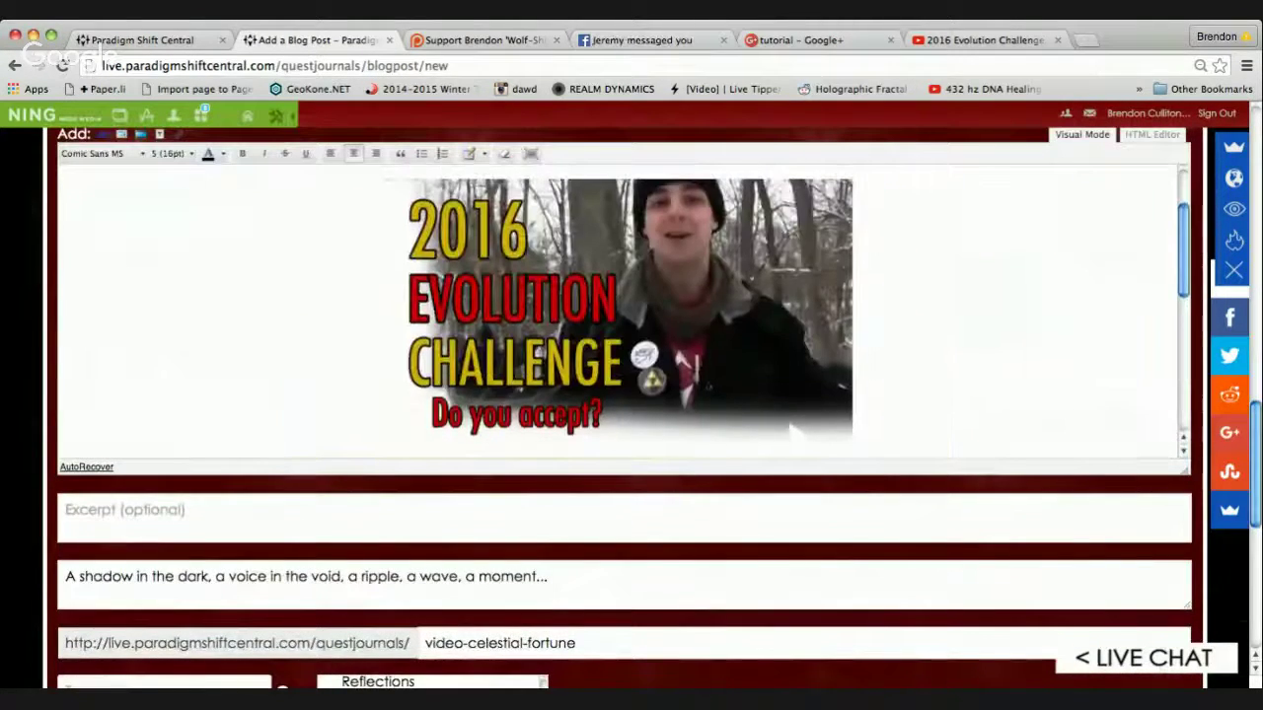
scroll(631, 395, down, 5)
scroll(631, 395, up, 10)
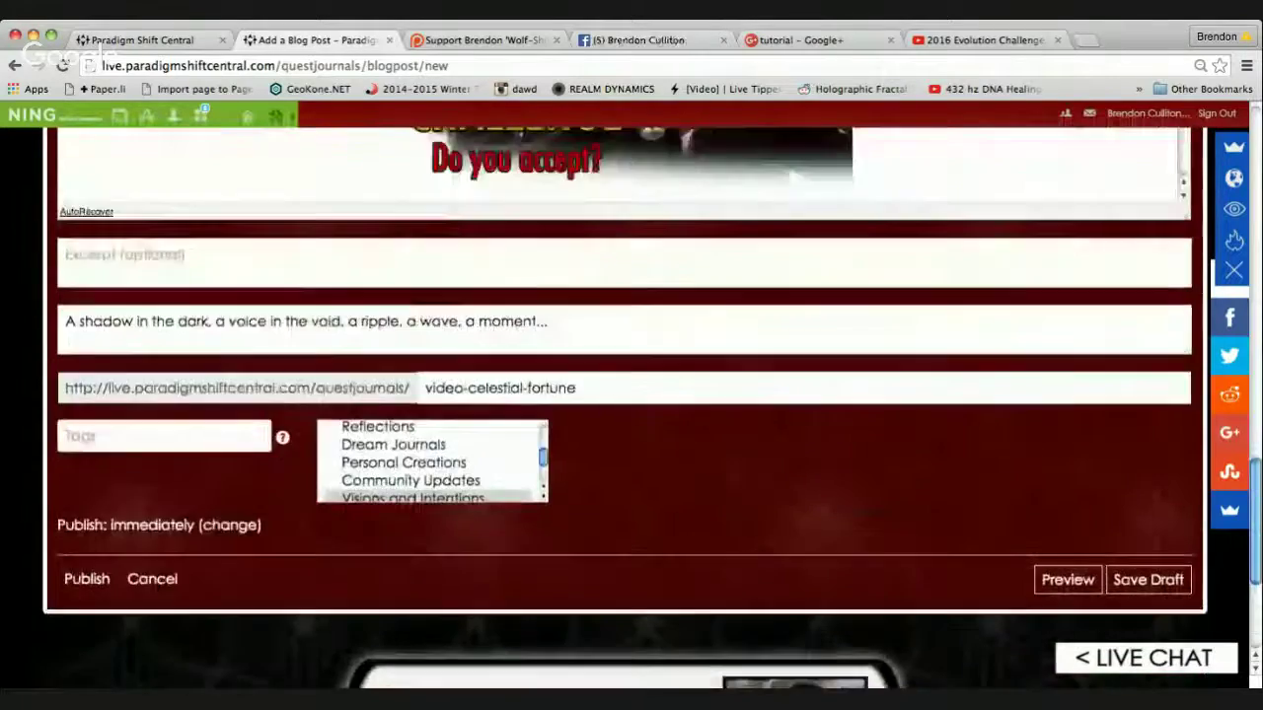
scroll(632, 395, up, 5)
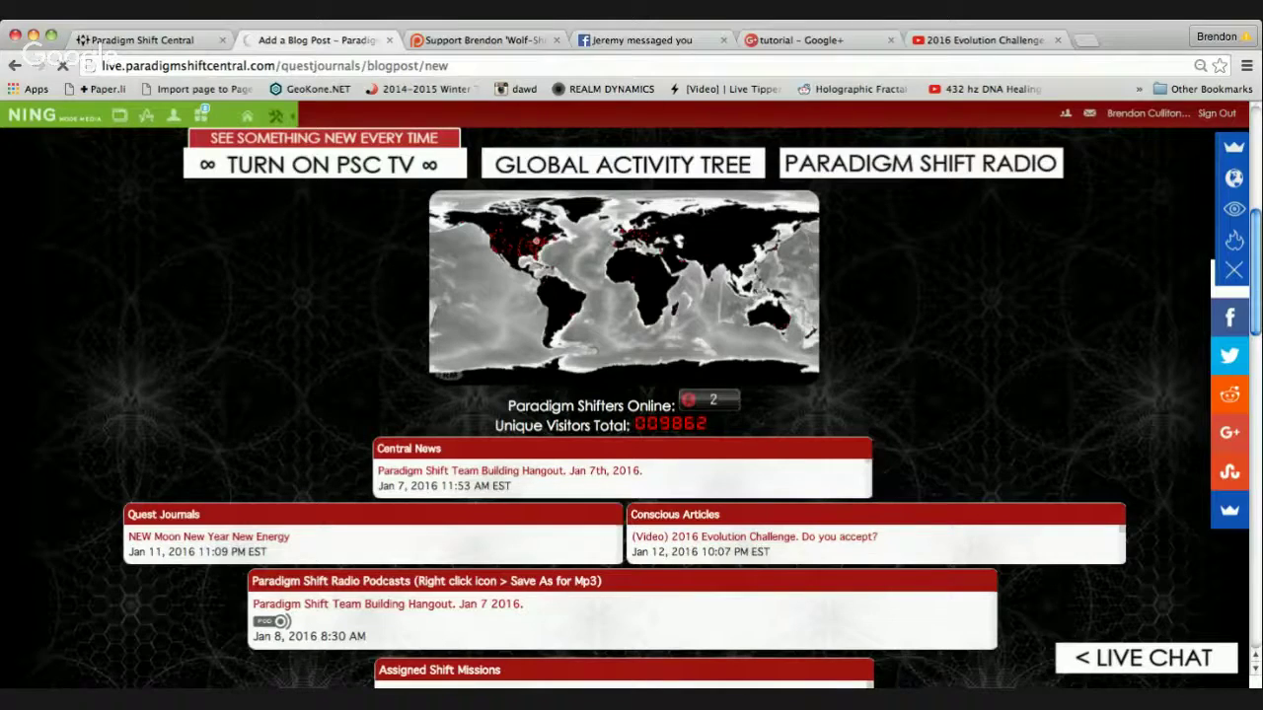
- Open the "(Video) 2016 Evolution Challenge. Do you accept?" article and look over its page from the site header to the introduction
scroll(631, 409, down, 3)
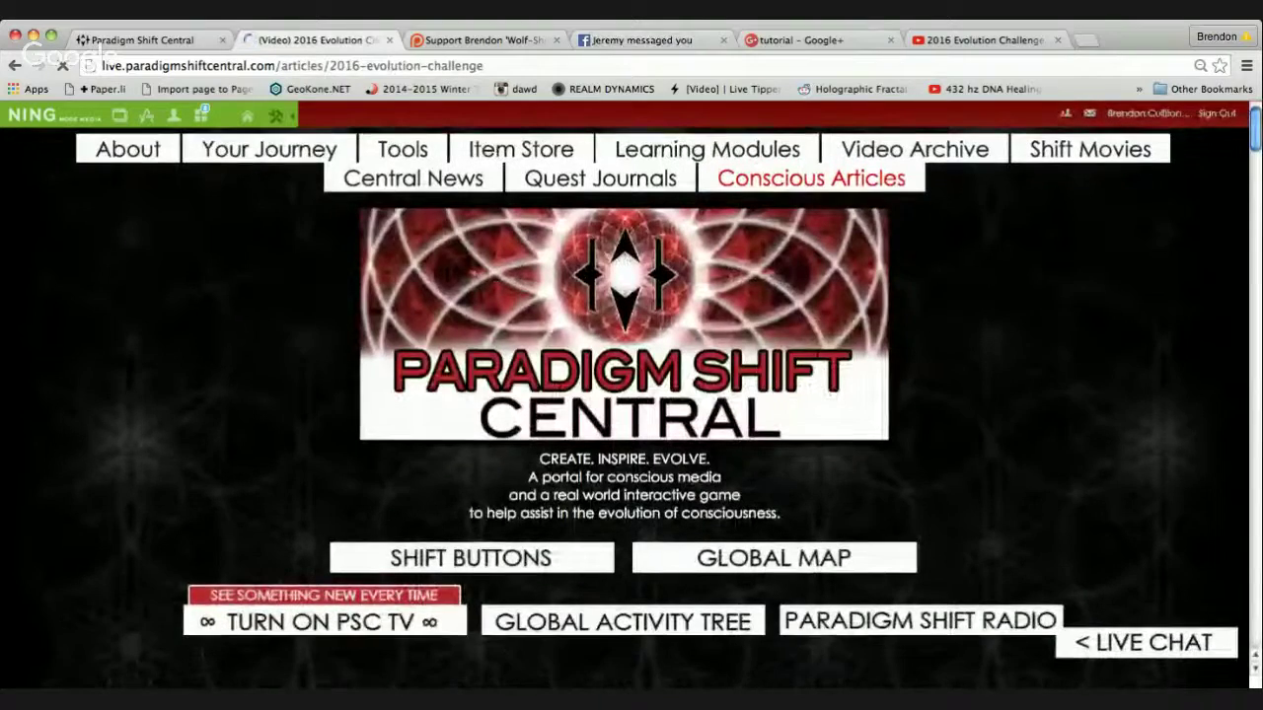
scroll(632, 409, down, 6)
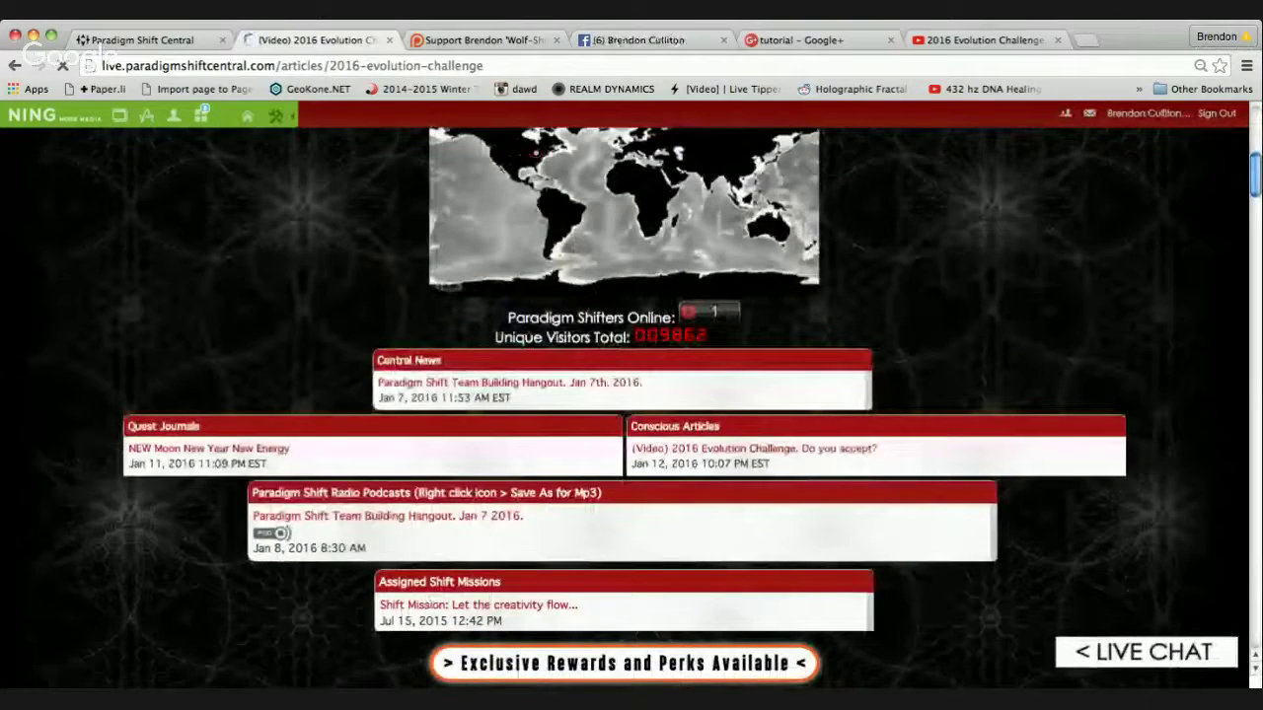
scroll(632, 409, down, 5)
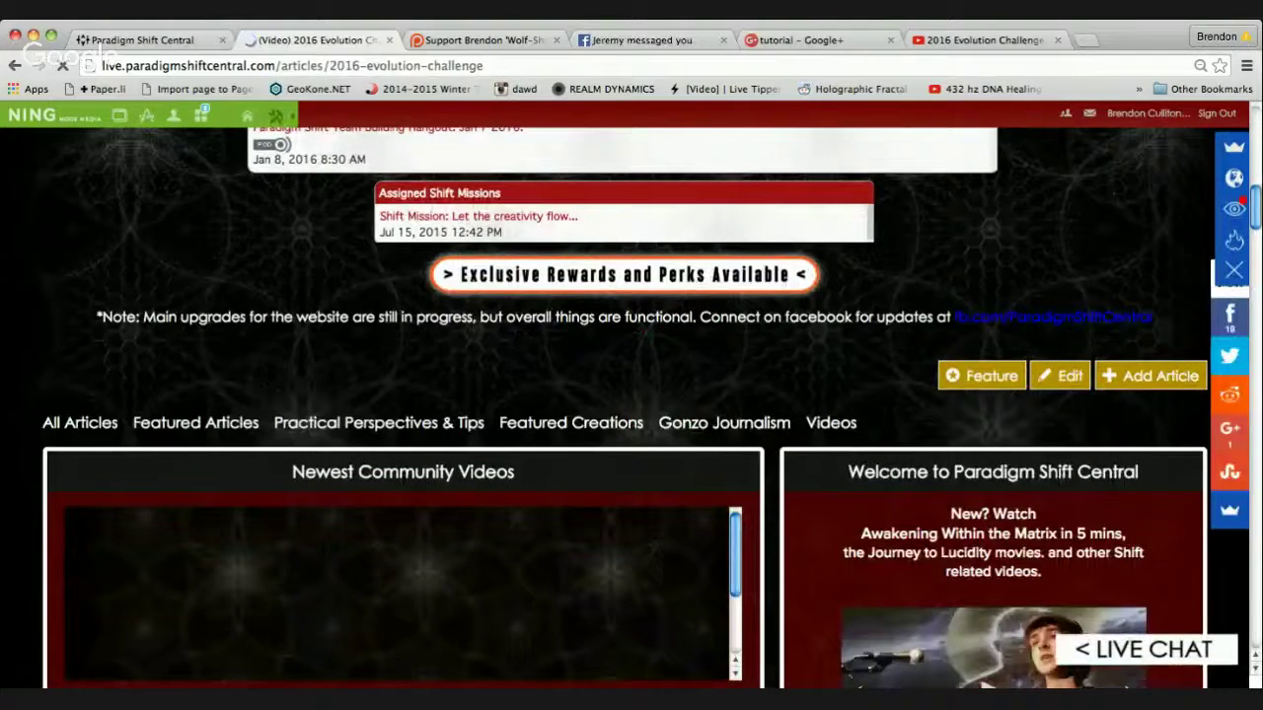
scroll(632, 409, down, 1)
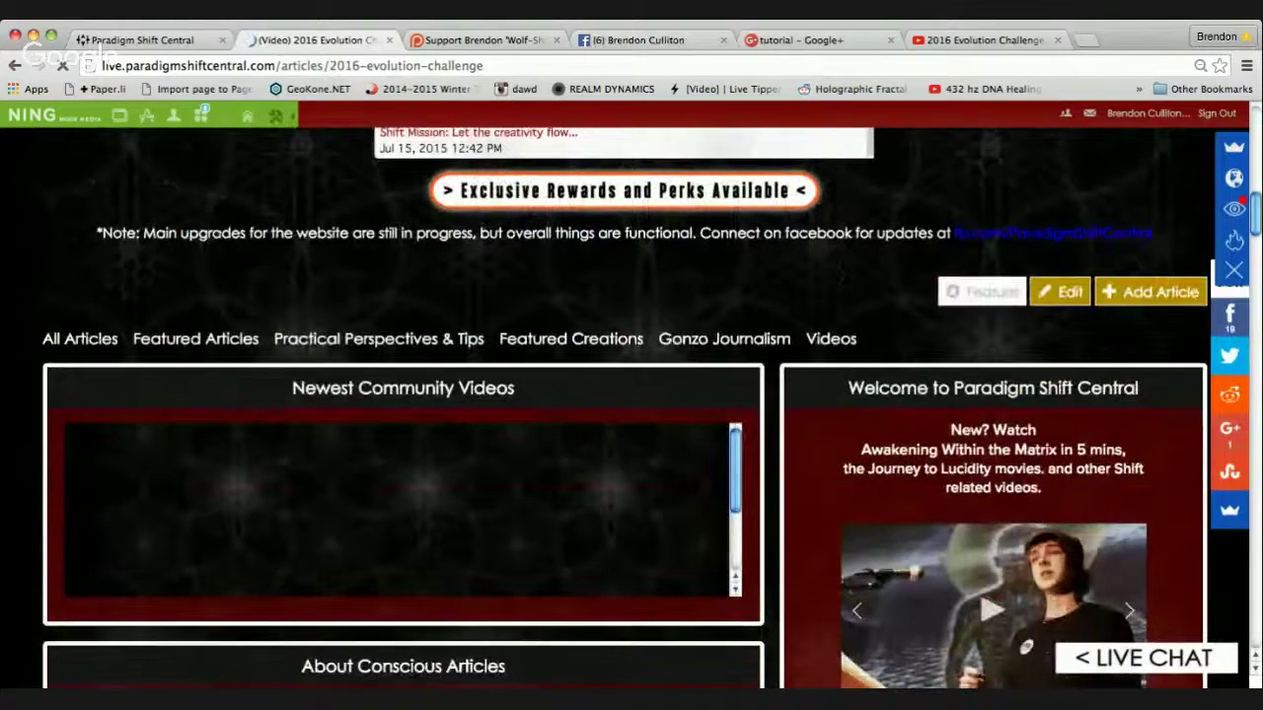
scroll(632, 410, down, 6)
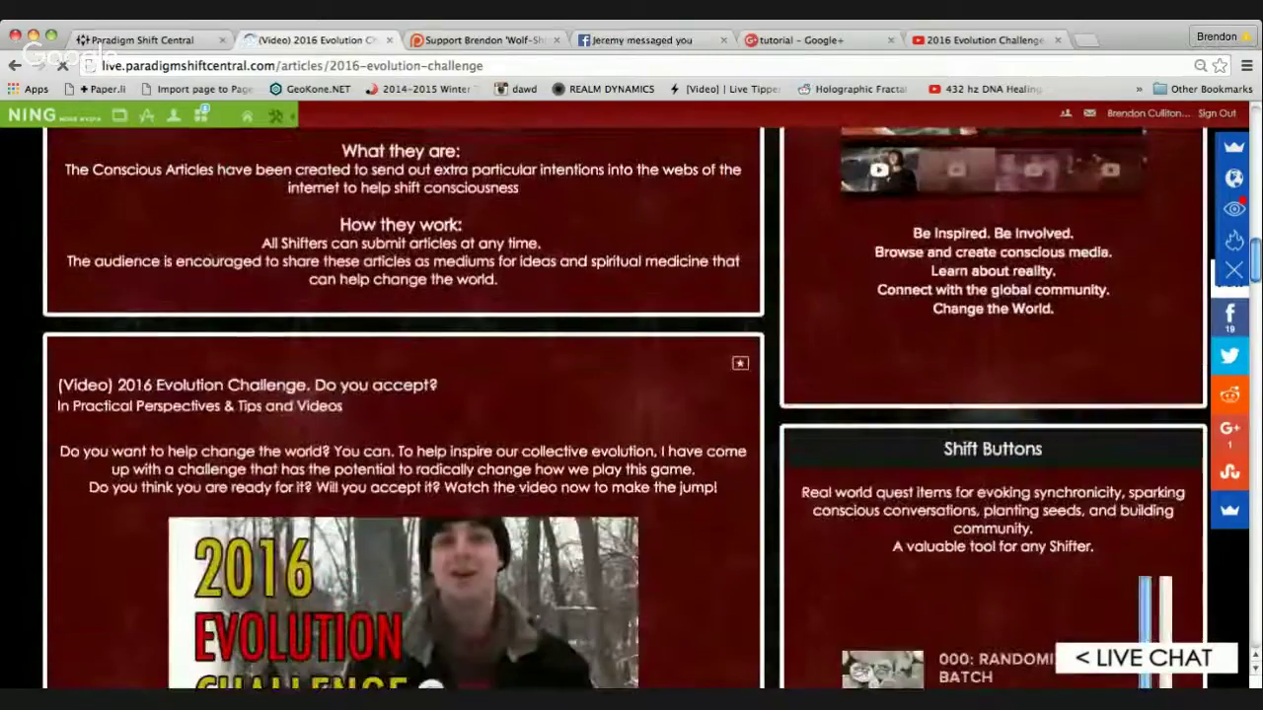
scroll(444, 394, down, 2)
drag(443, 308, 650, 308)
scroll(403, 409, down, 2)
scroll(402, 410, up, 5)
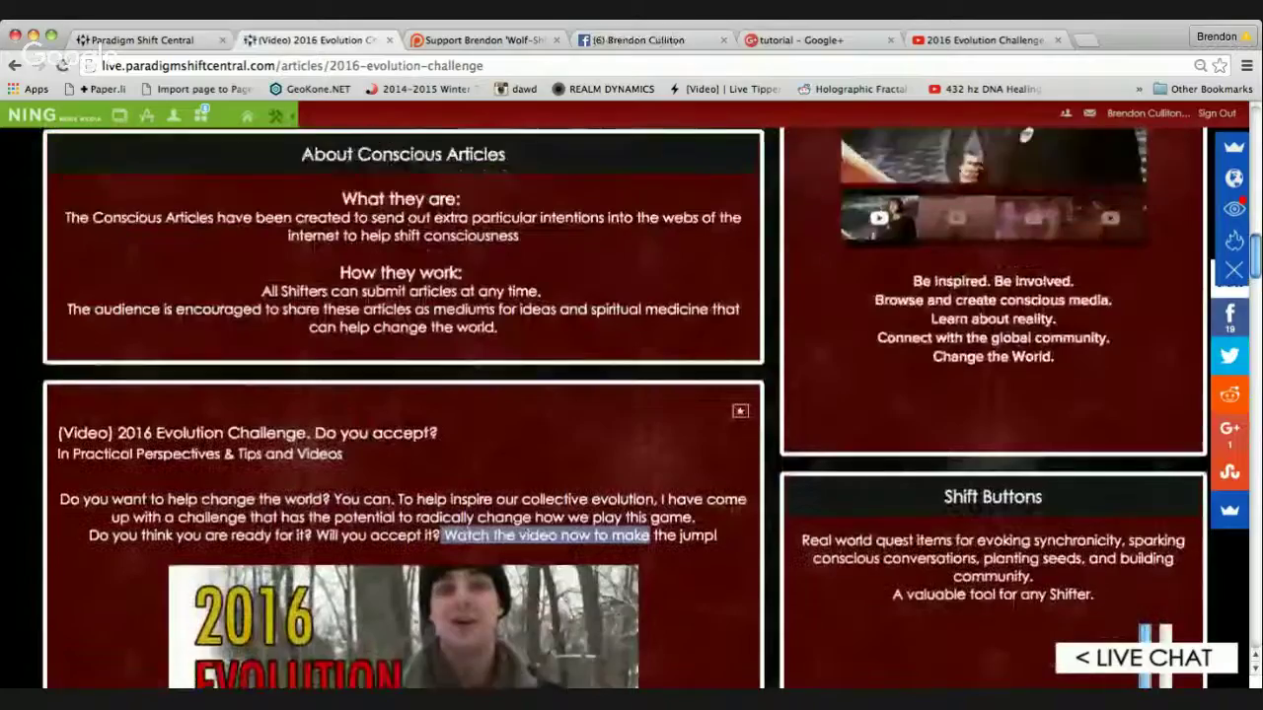
scroll(403, 410, up, 6)
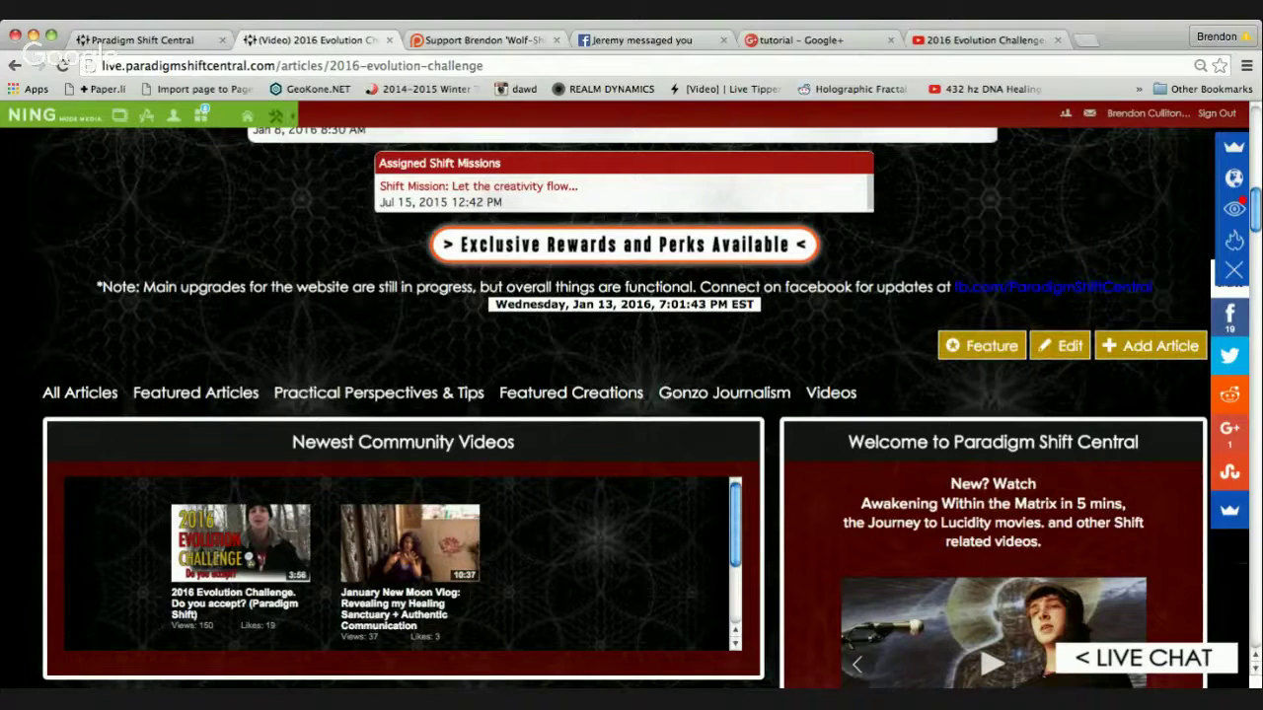
- Look through the article's address, body and closing section with its visitor counter, and return to the introduction
key(super+l)
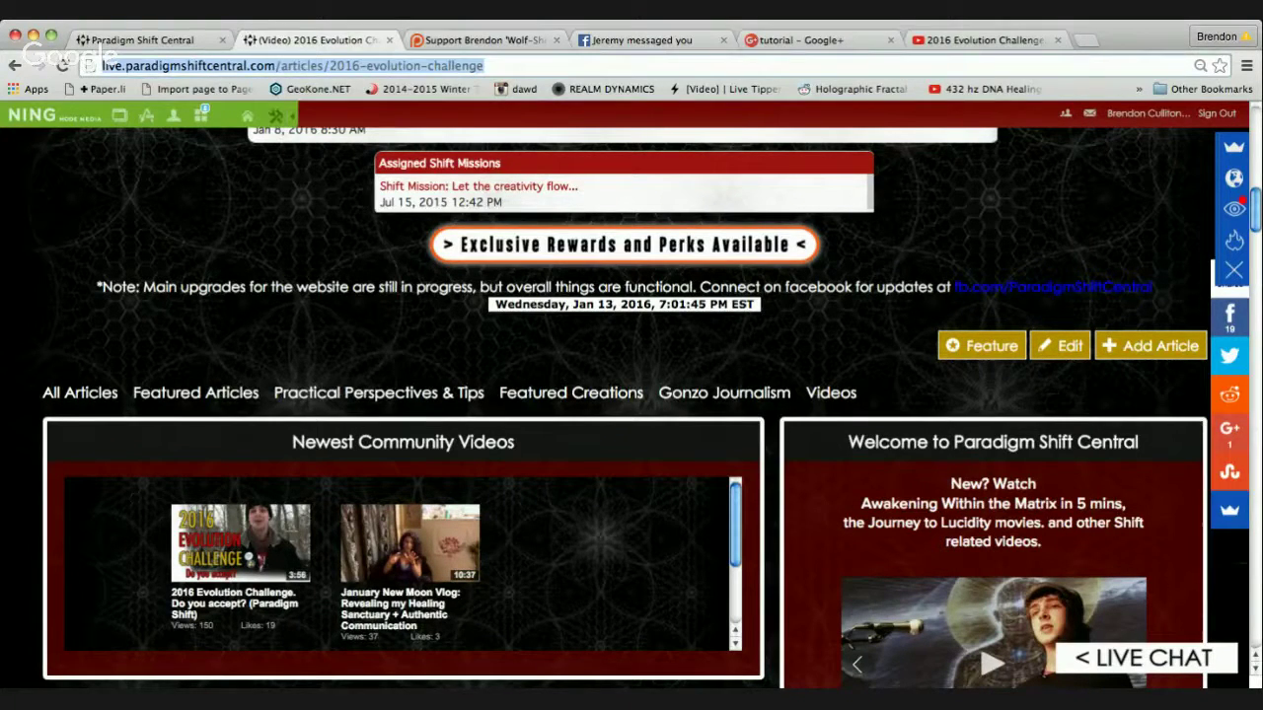
scroll(622, 405, down, 15)
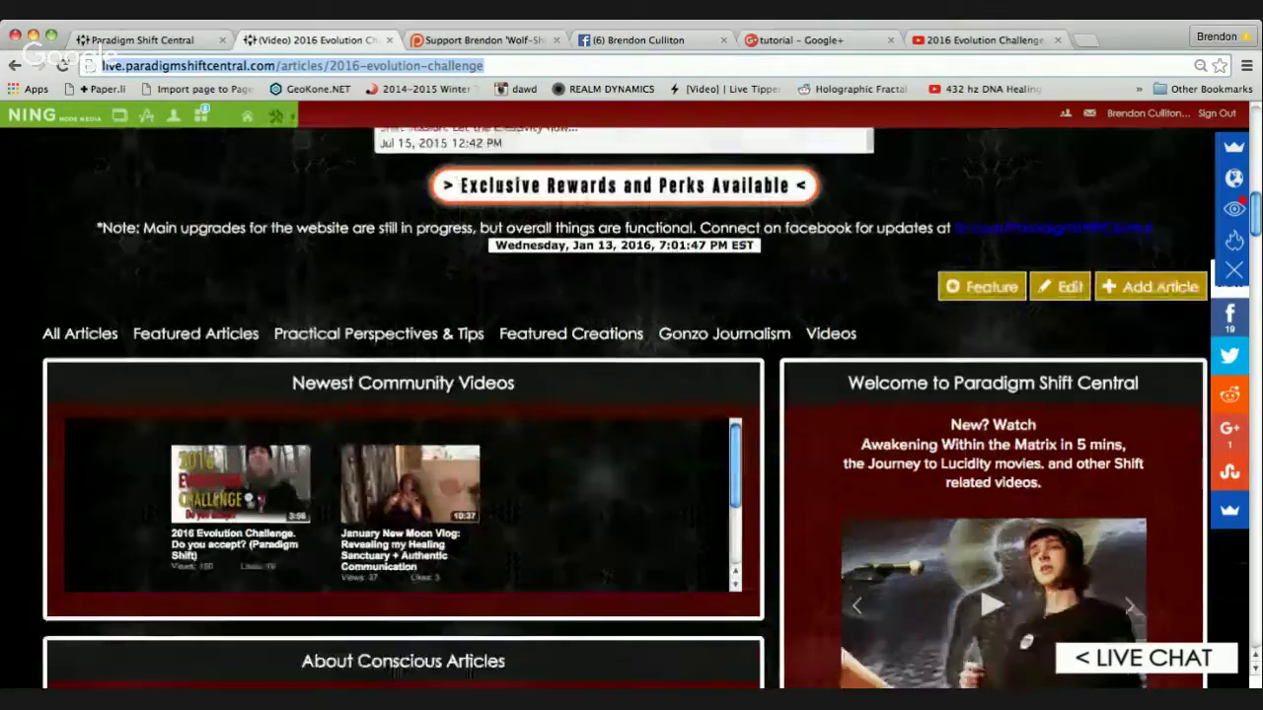
scroll(621, 405, down, 8)
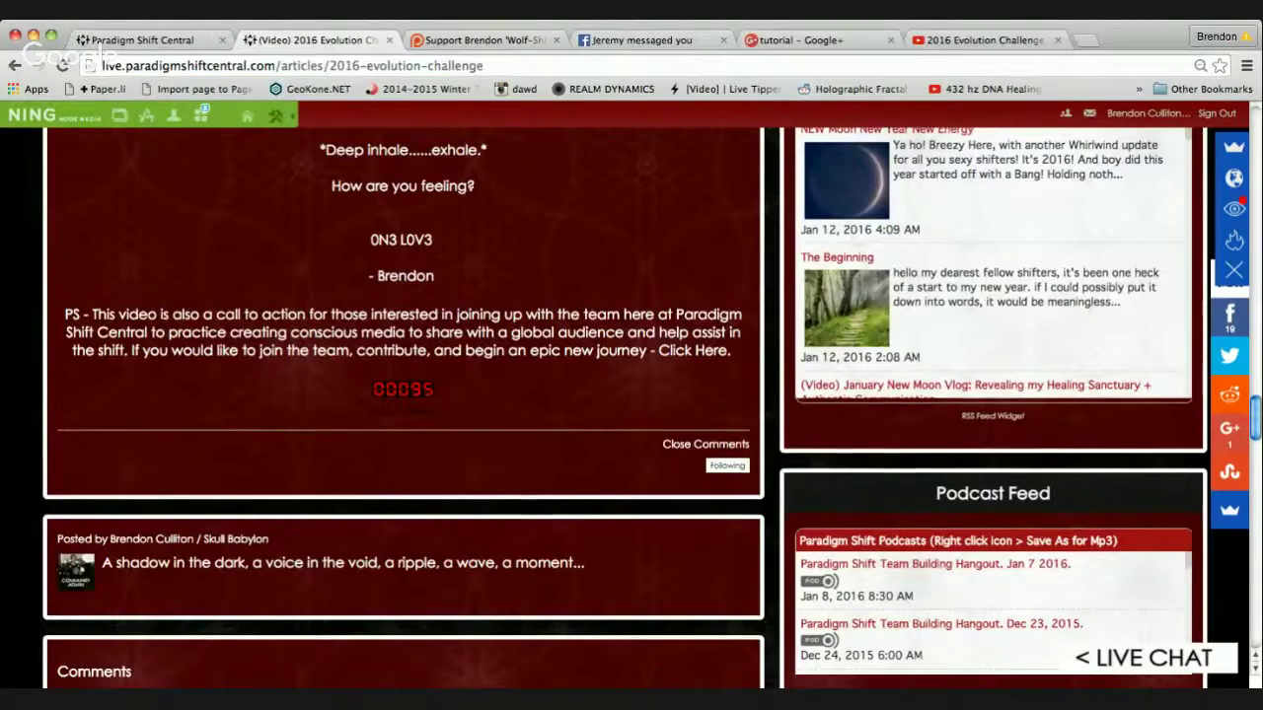
scroll(632, 409, up, 1)
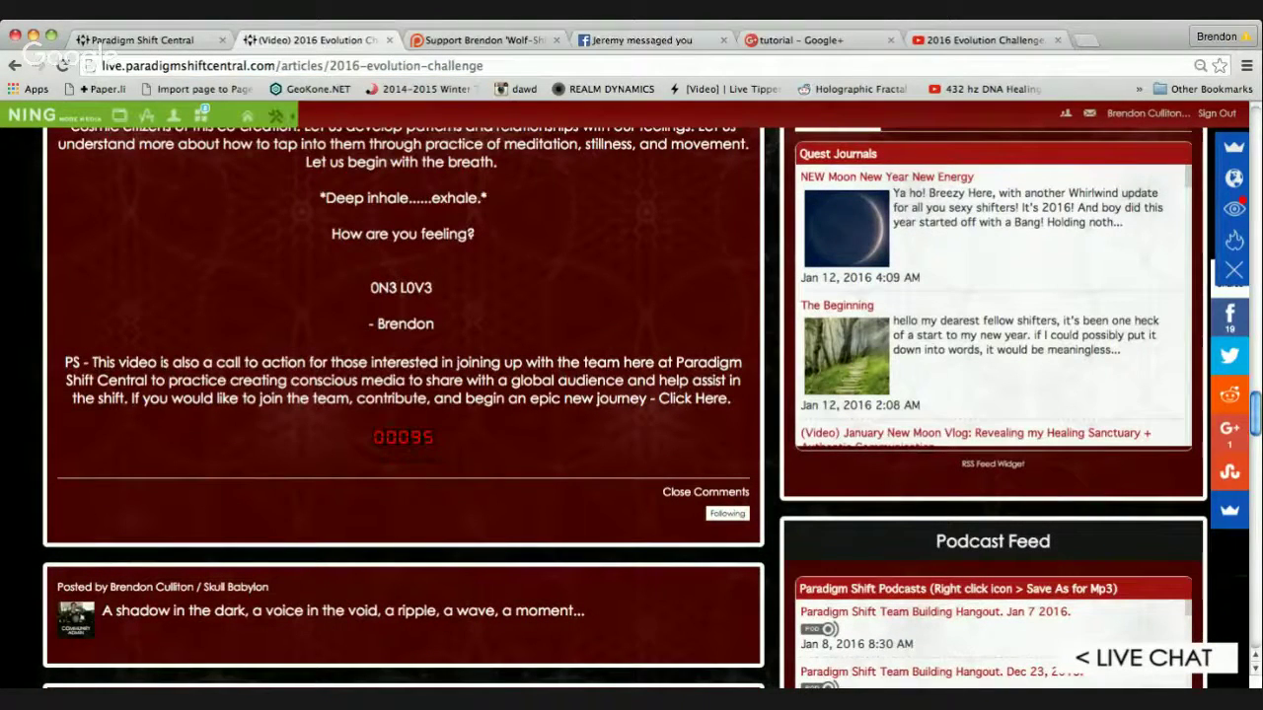
scroll(632, 394, down, 1)
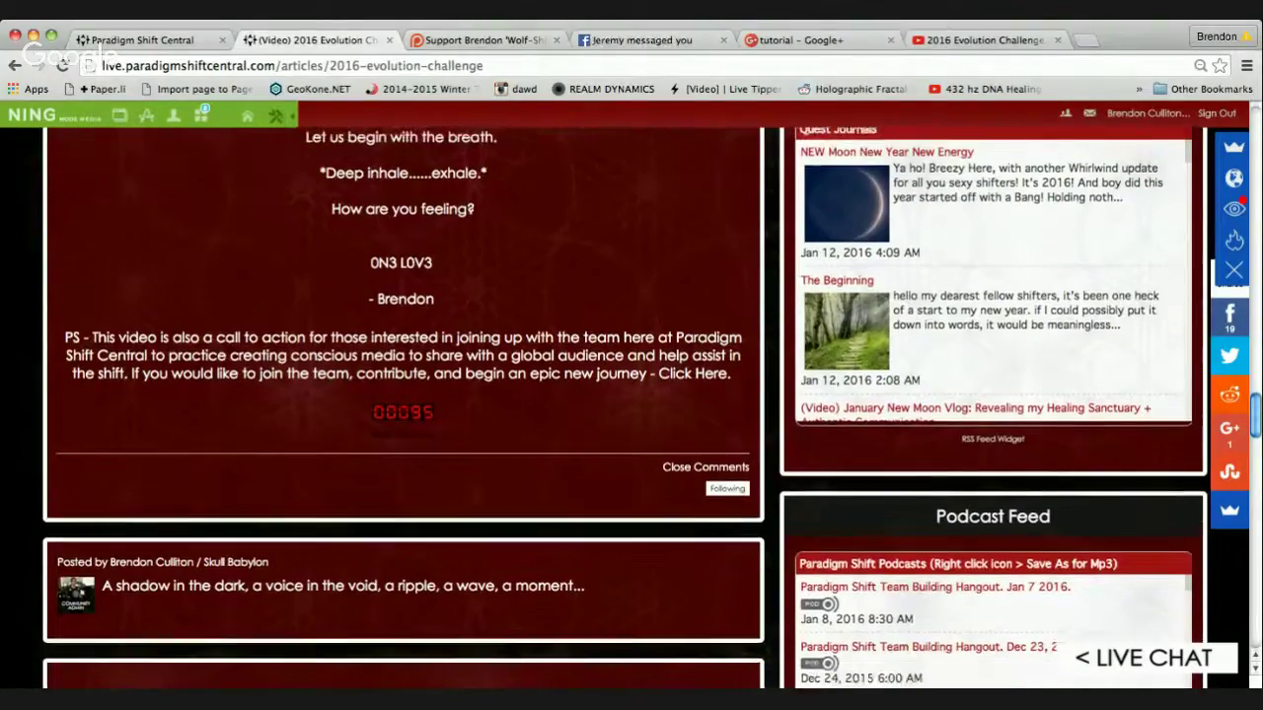
scroll(631, 395, up, 7)
scroll(631, 395, up, 3)
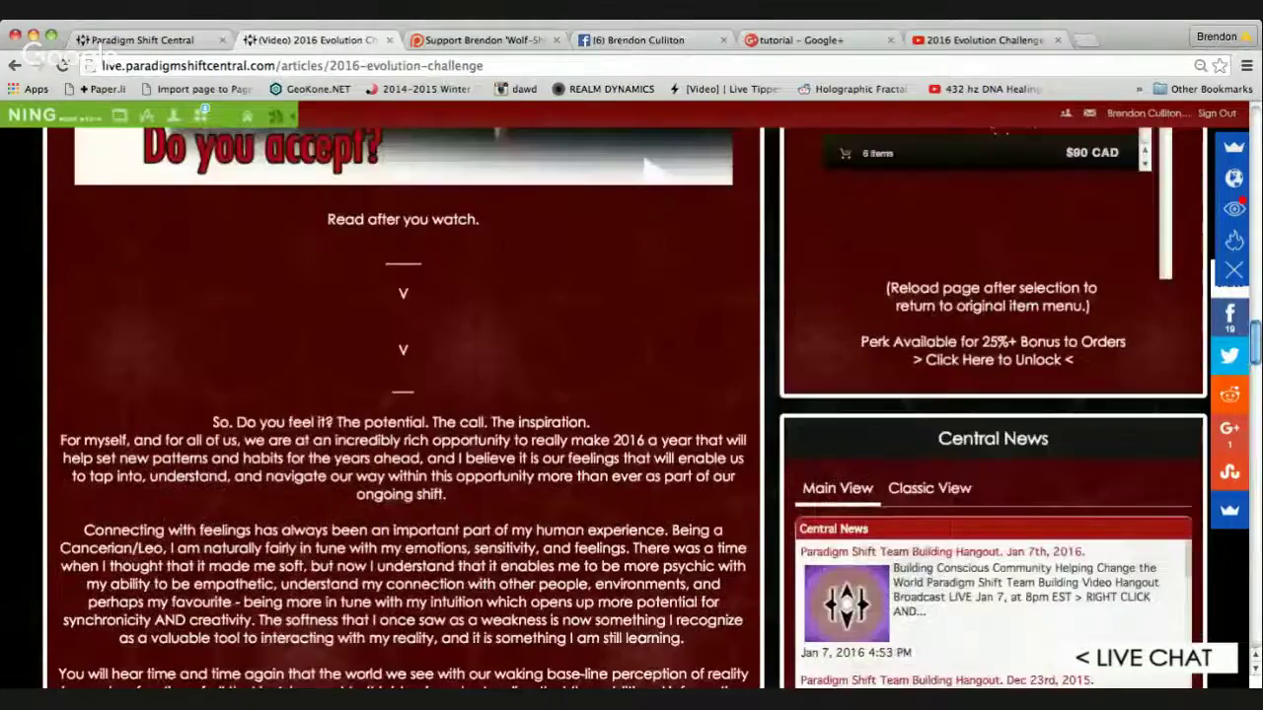
scroll(632, 395, up, 3)
scroll(632, 395, up, 4)
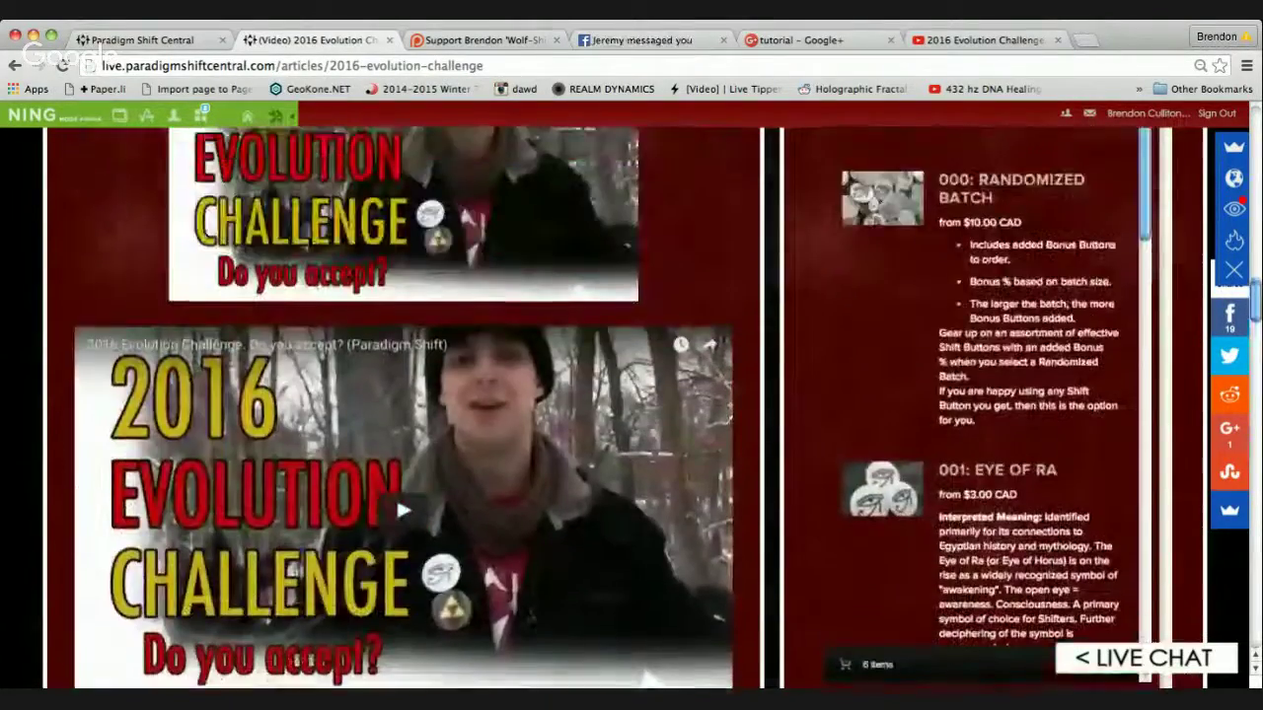
scroll(632, 395, up, 4)
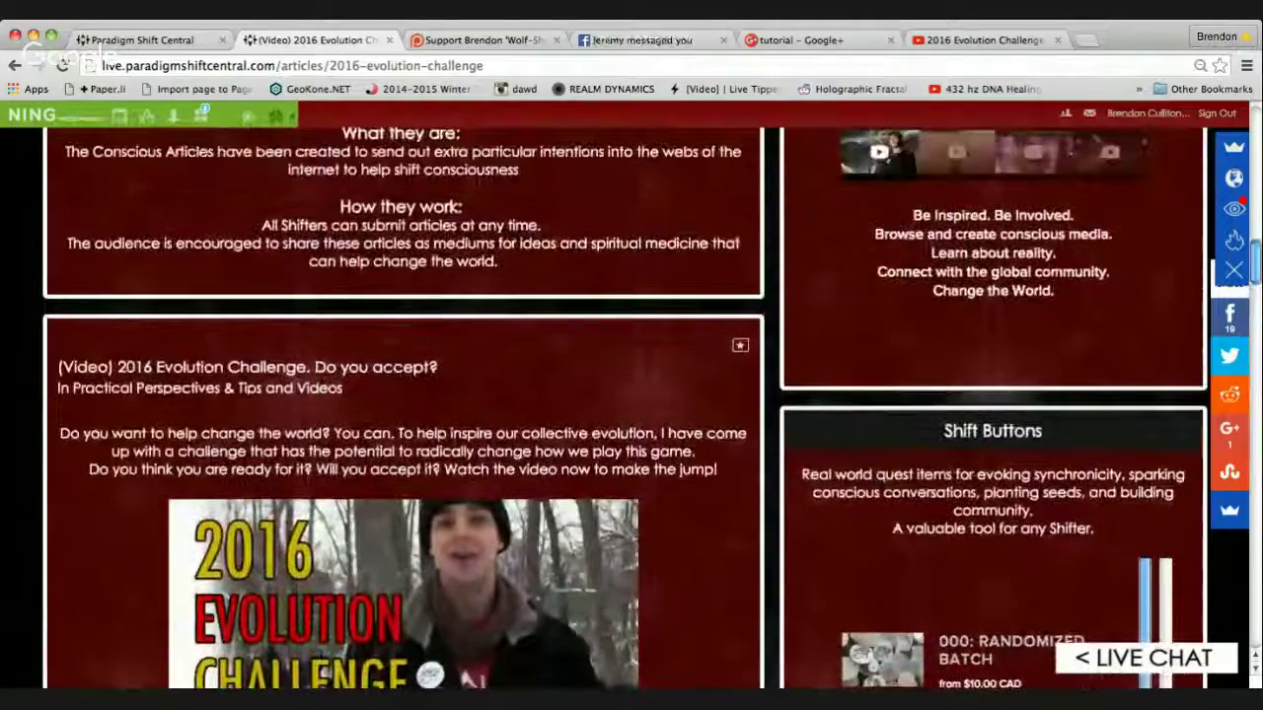
scroll(631, 395, up, 1)
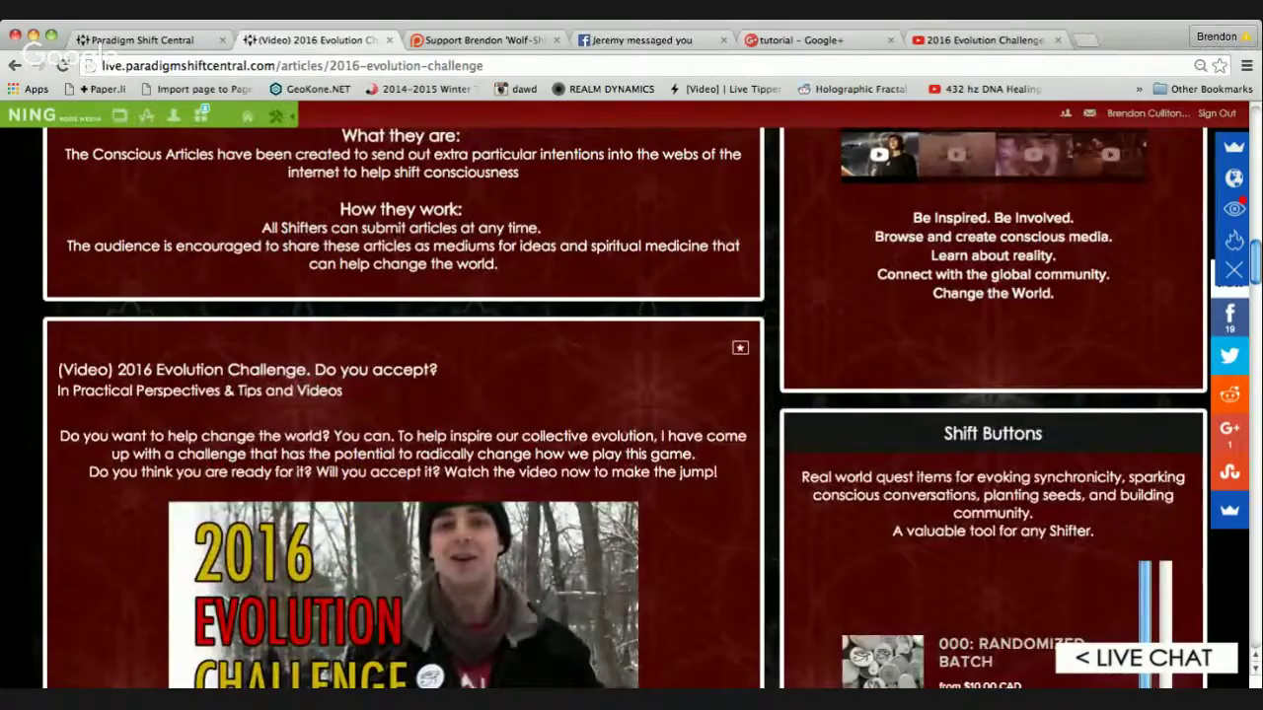
scroll(631, 395, up, 2)
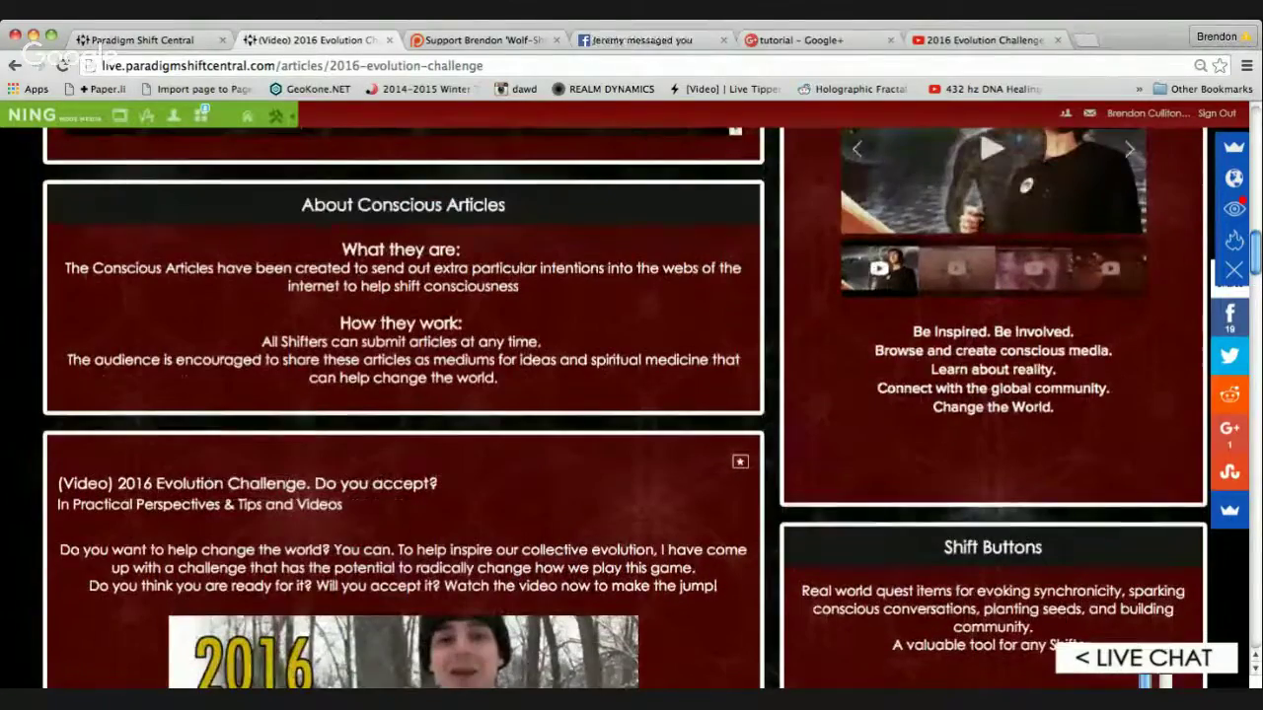
scroll(631, 395, up, 4)
scroll(632, 394, down, 3)
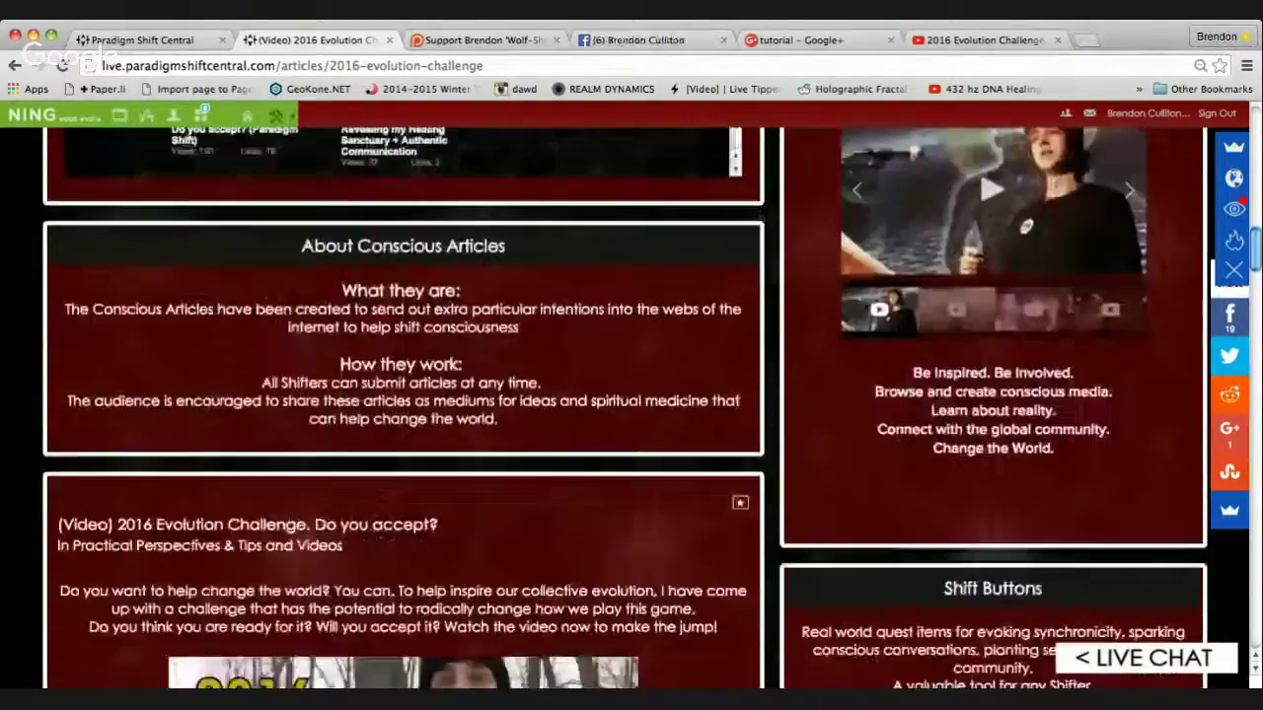
- Examine the visitor counter below the article's closing text and the Unique Visitors Total counter in the site header
scroll(631, 395, down, 20)
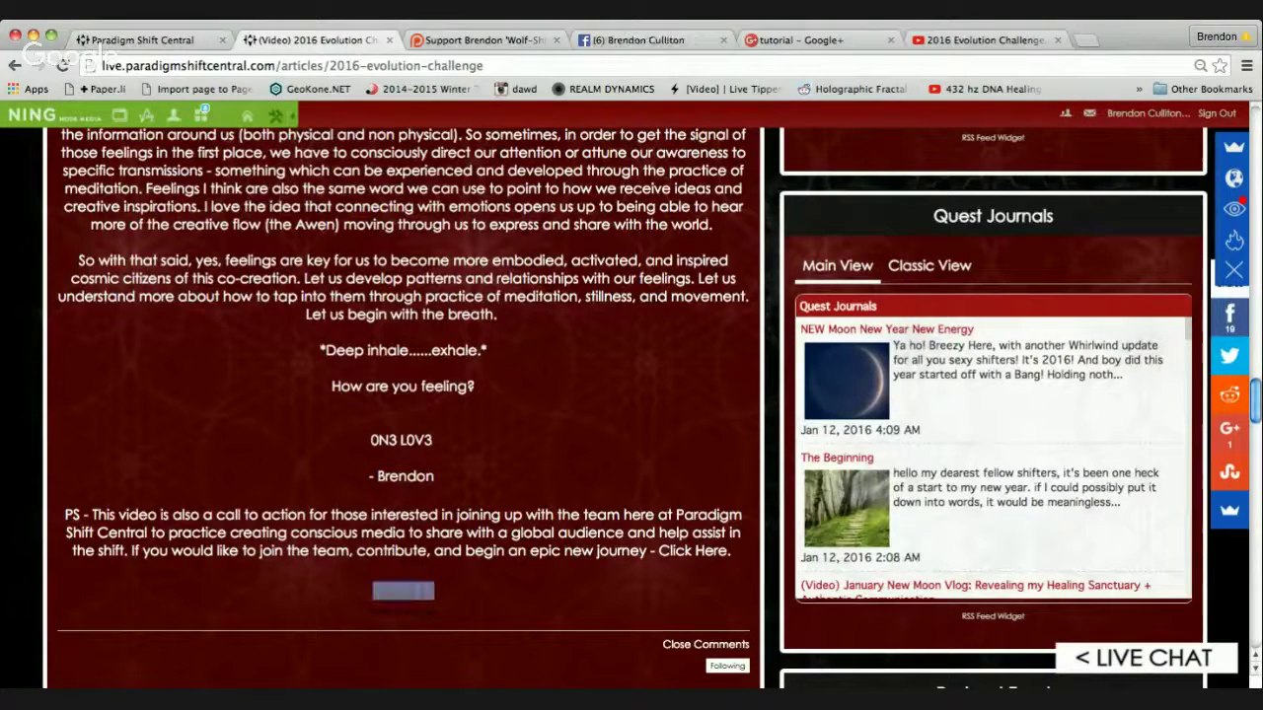
scroll(404, 395, down, 1)
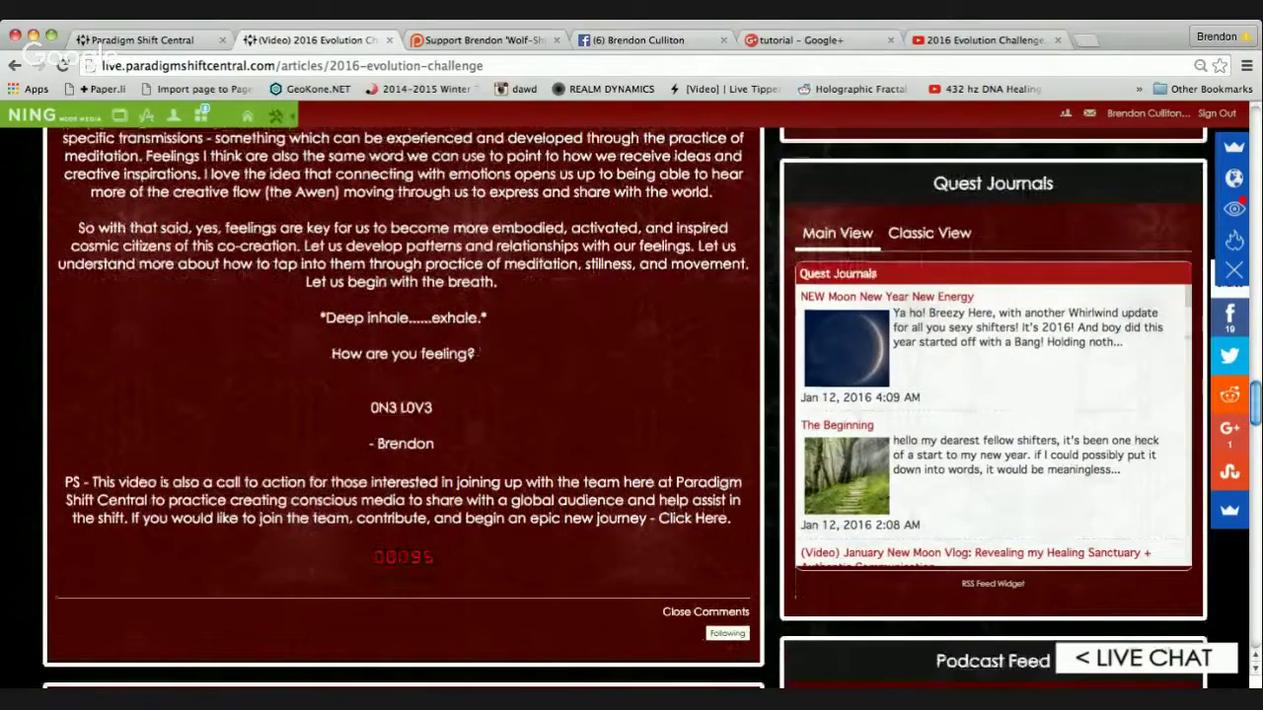
scroll(405, 395, down, 1)
scroll(405, 395, up, 10)
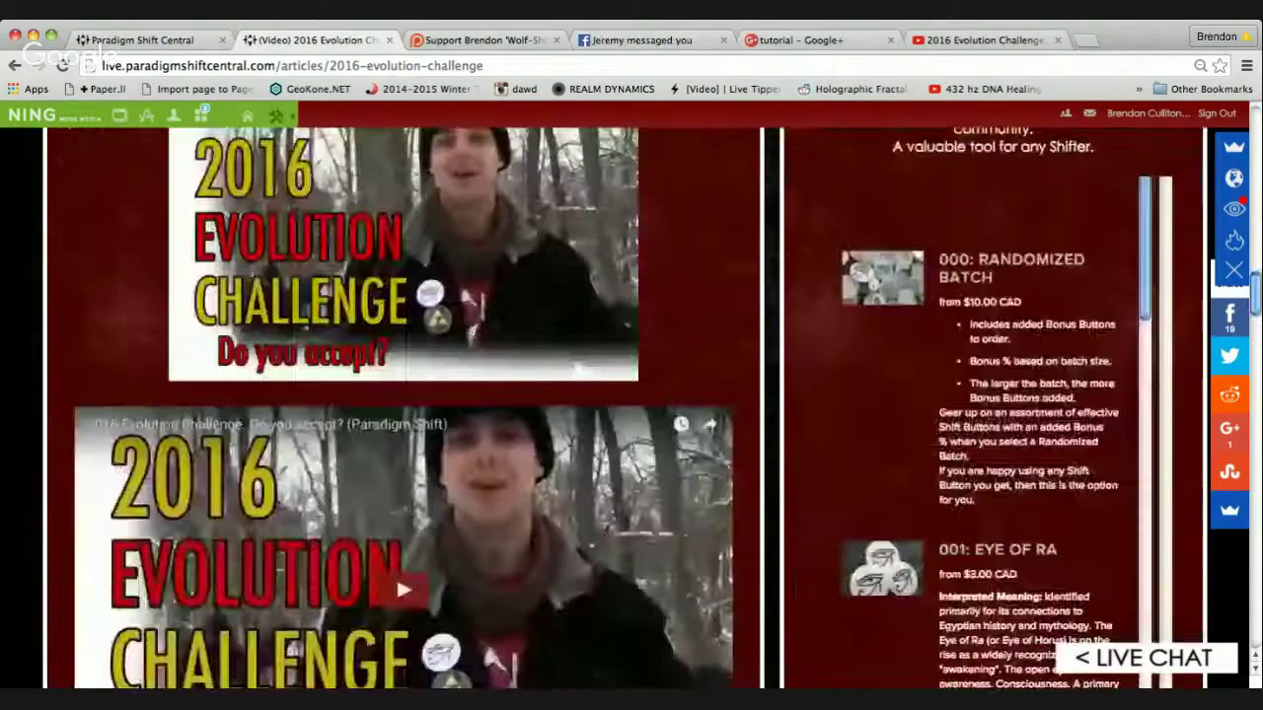
scroll(632, 404, up, 10)
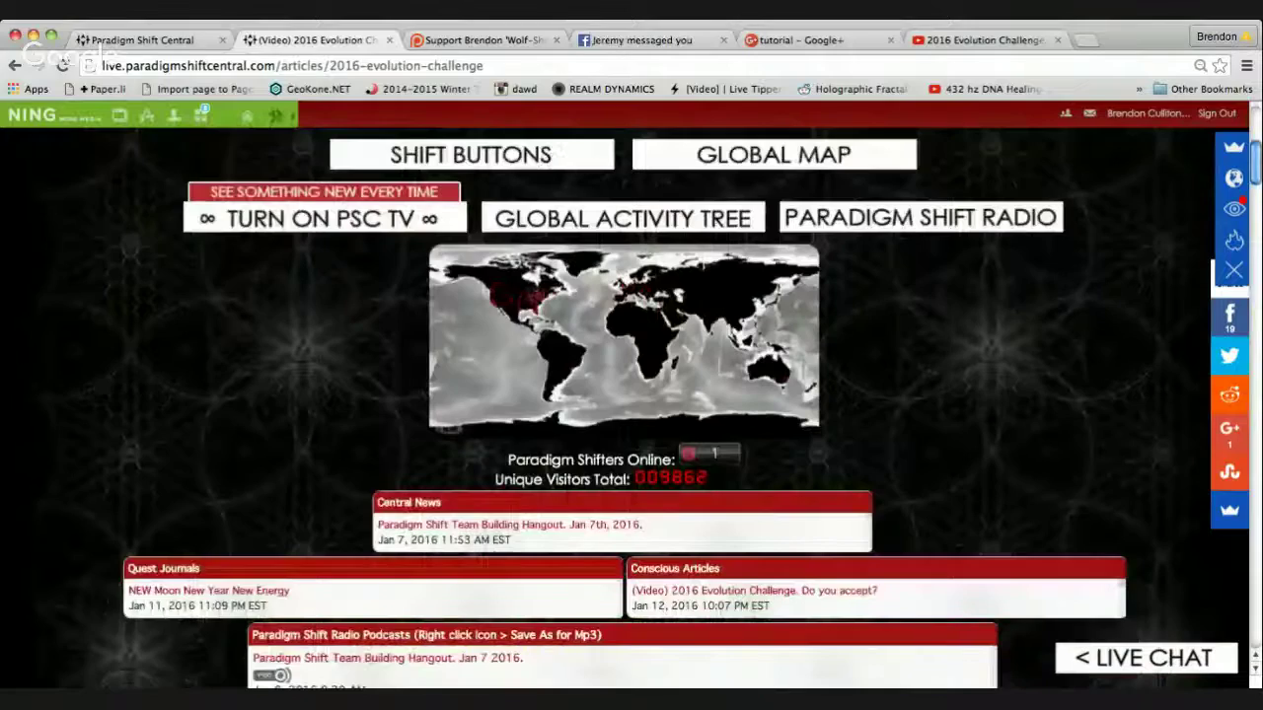
scroll(632, 408, down, 1)
drag(496, 432, 540, 432)
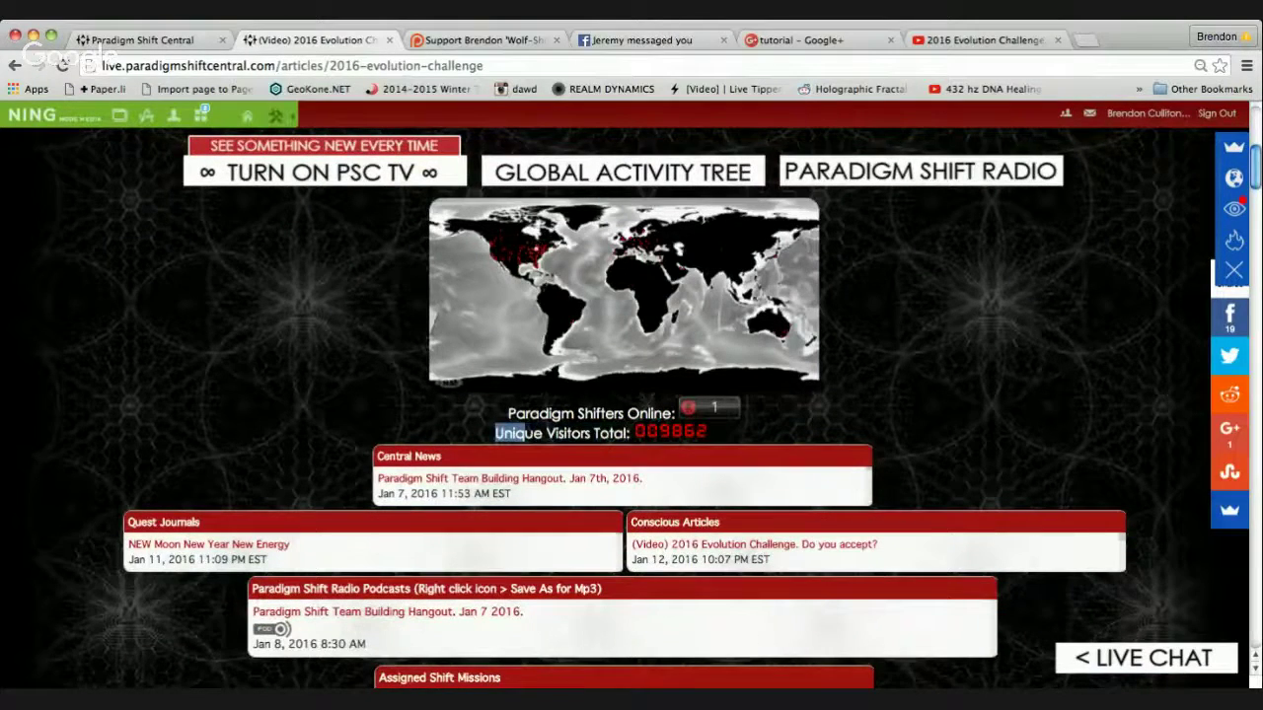
- Open the counter provider's website from the Unique Visitors Total counter, and copy the web address of the 2016 Evolution Challenge article
click(671, 432)
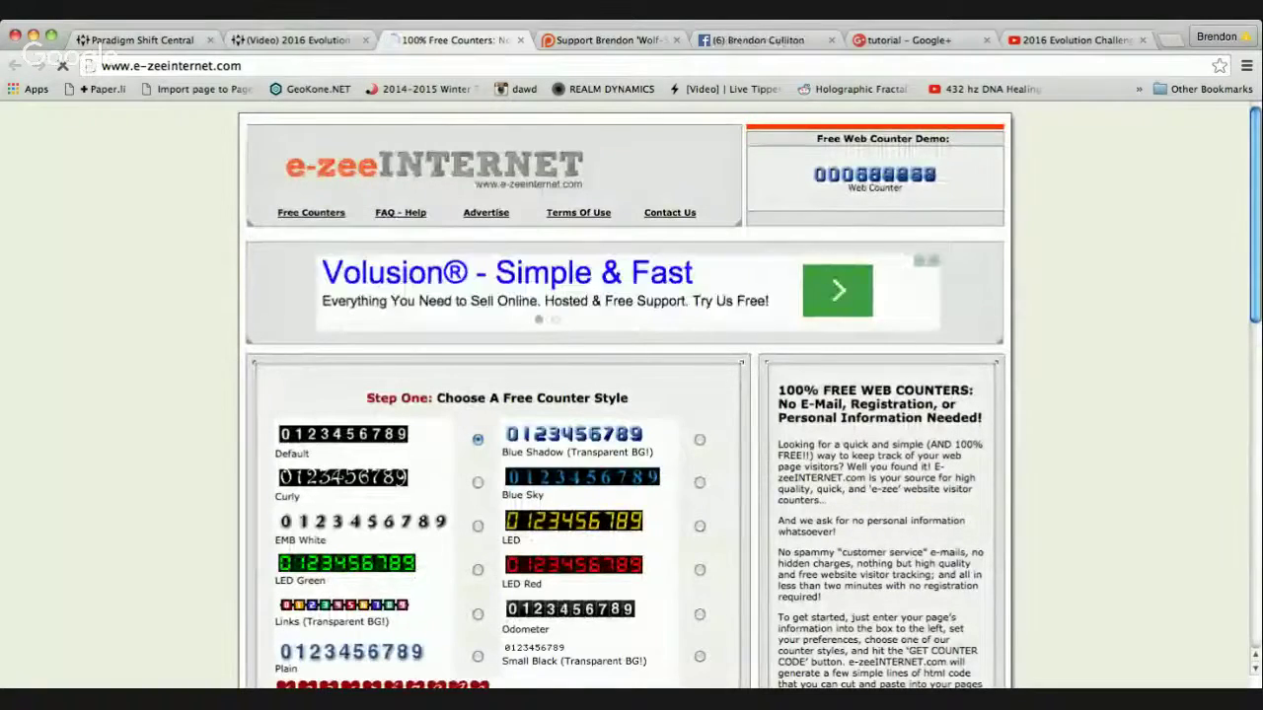
scroll(631, 395, down, 2)
click(298, 41)
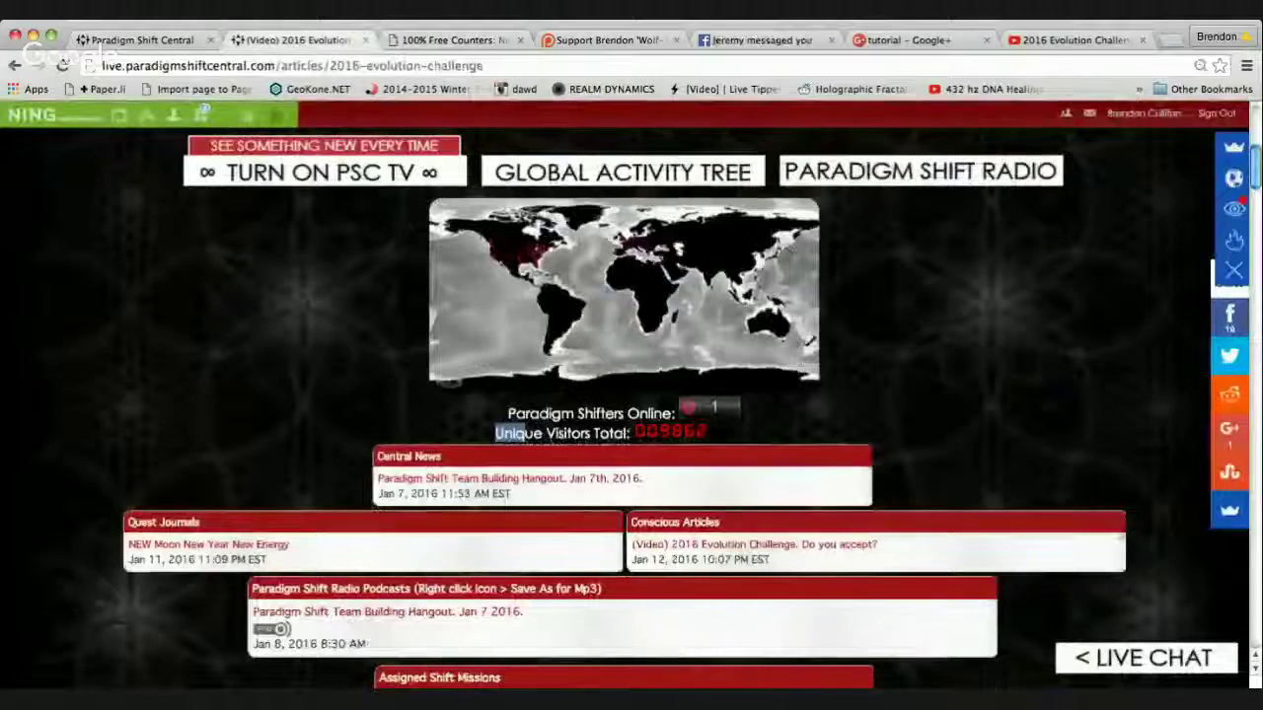
scroll(631, 395, down, 5)
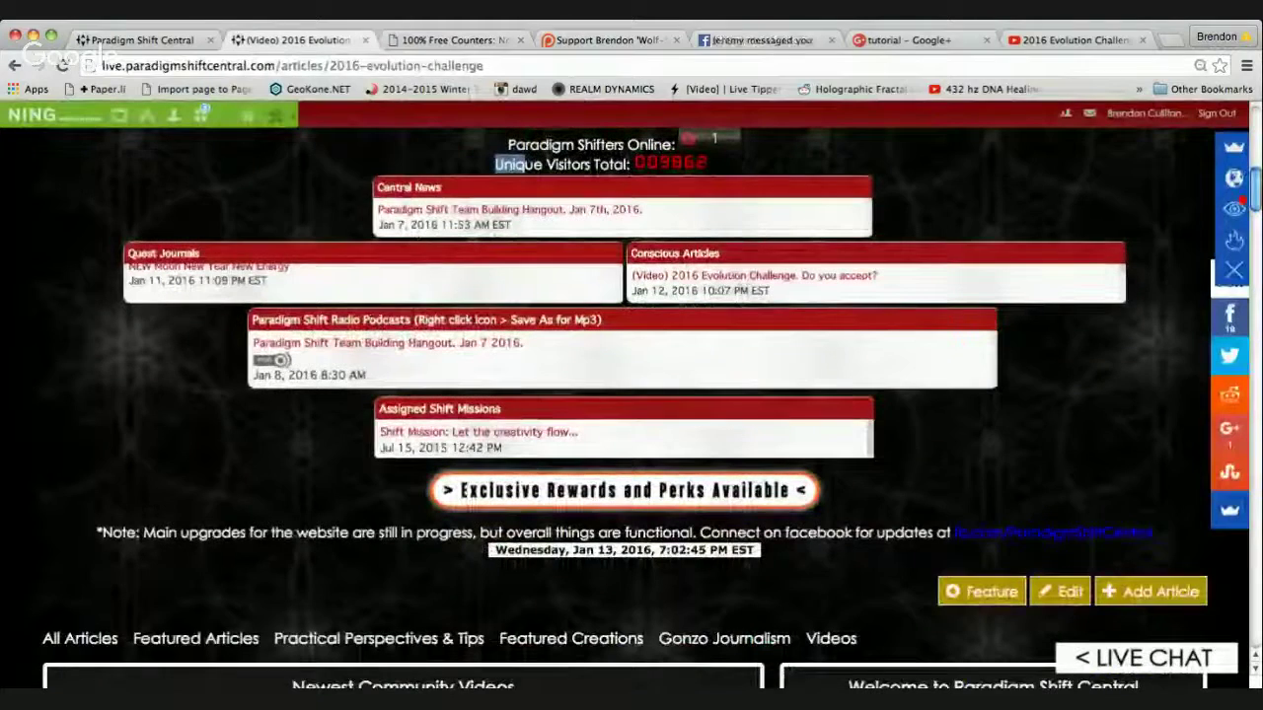
click(434, 66)
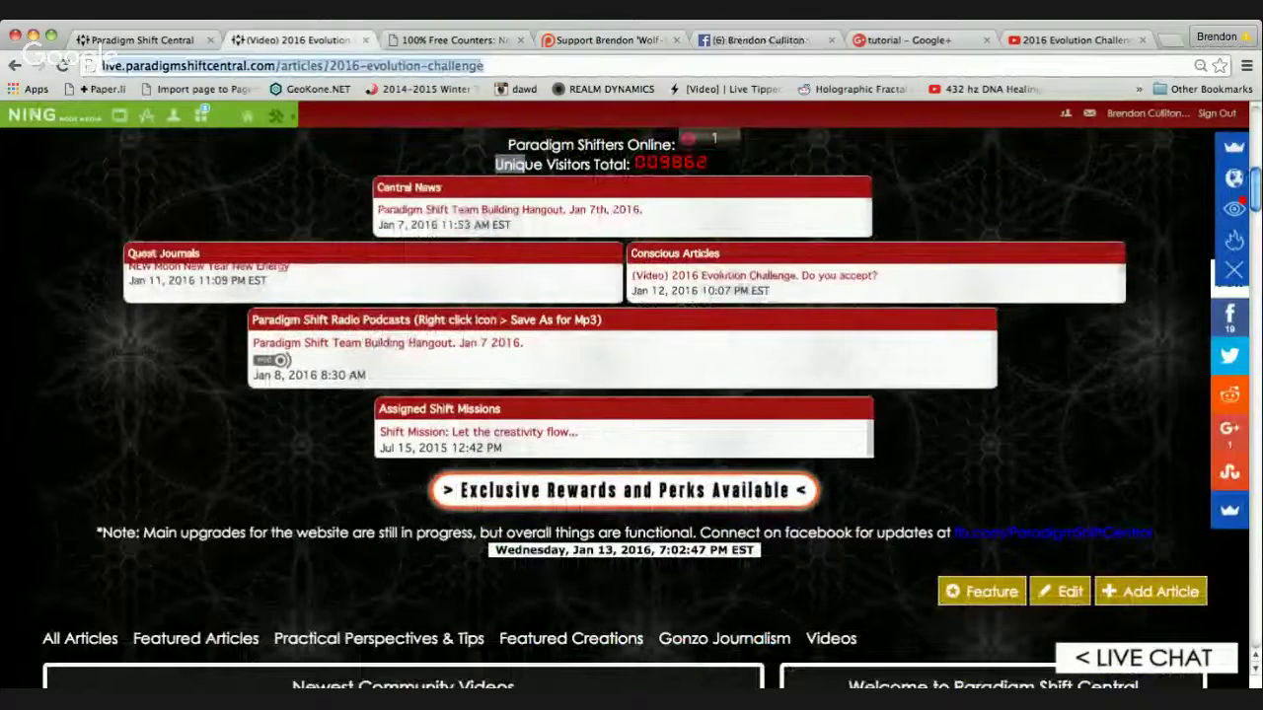
click(280, 65)
drag(484, 67, 102, 66)
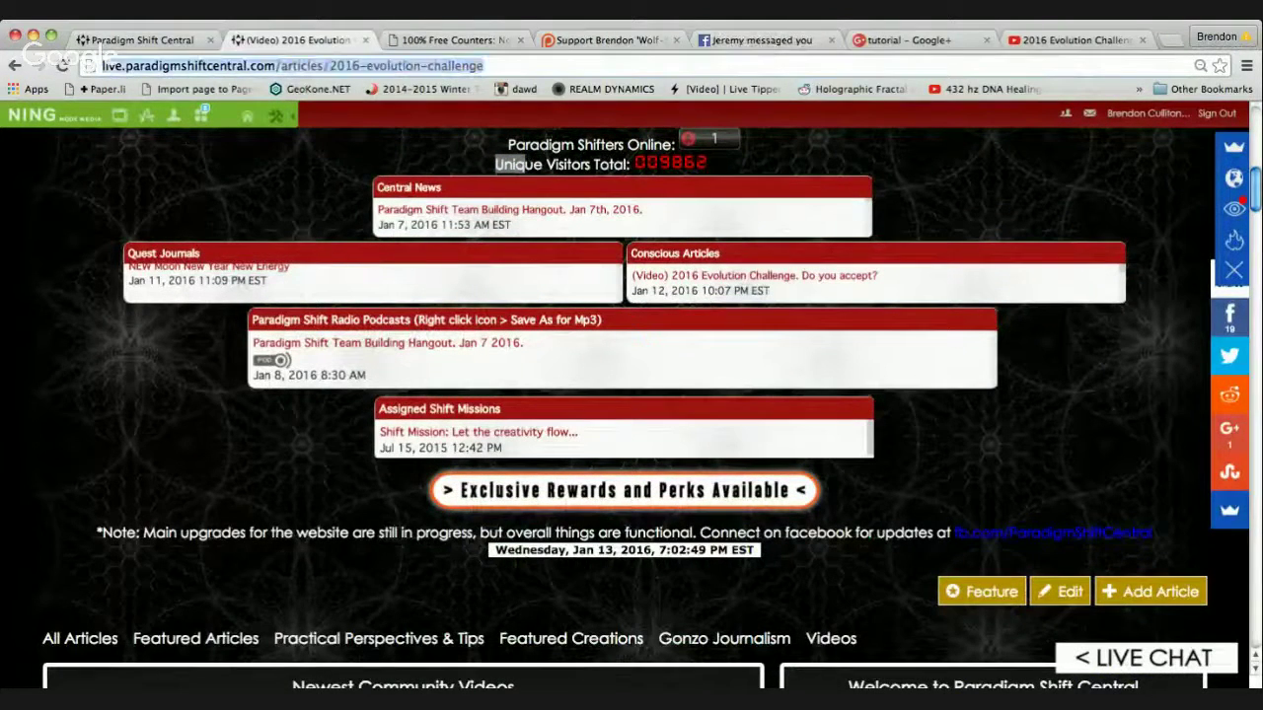
- On the e-zeeinternet form, paste the article's address as the page address and answer No to adult, illegal or hate content
key(ctrl+Tab)
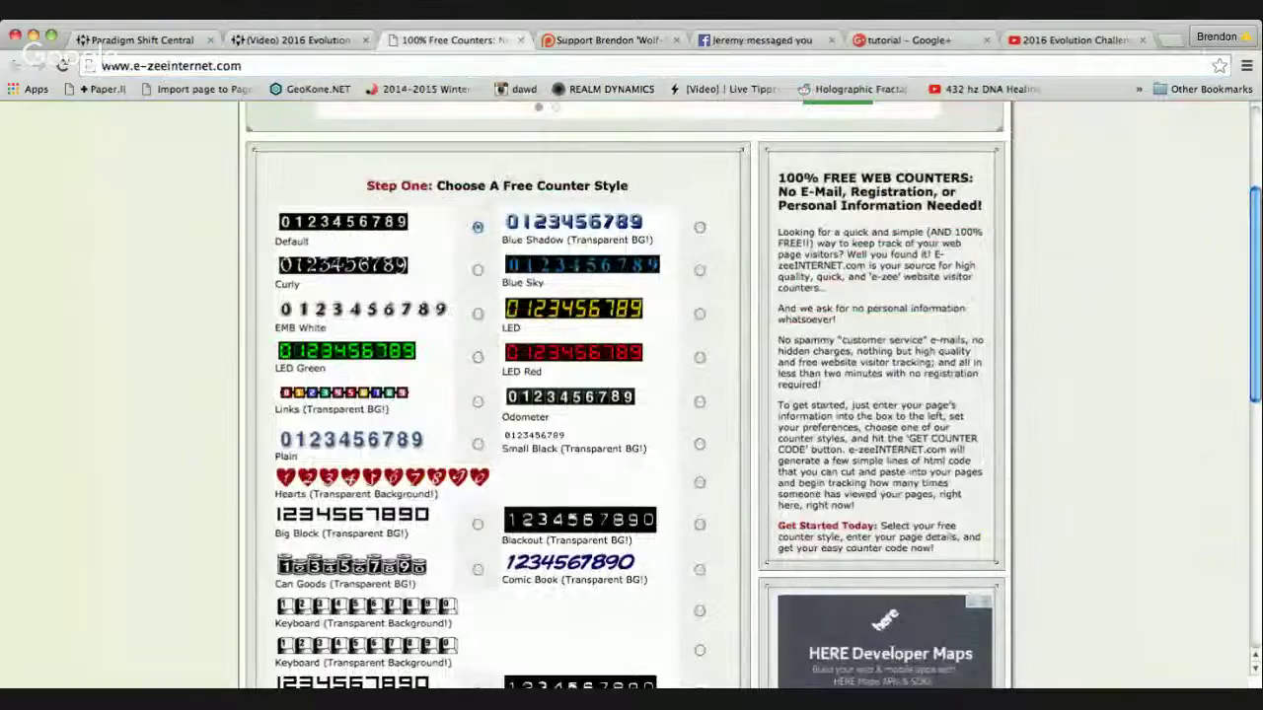
scroll(632, 394, down, 5)
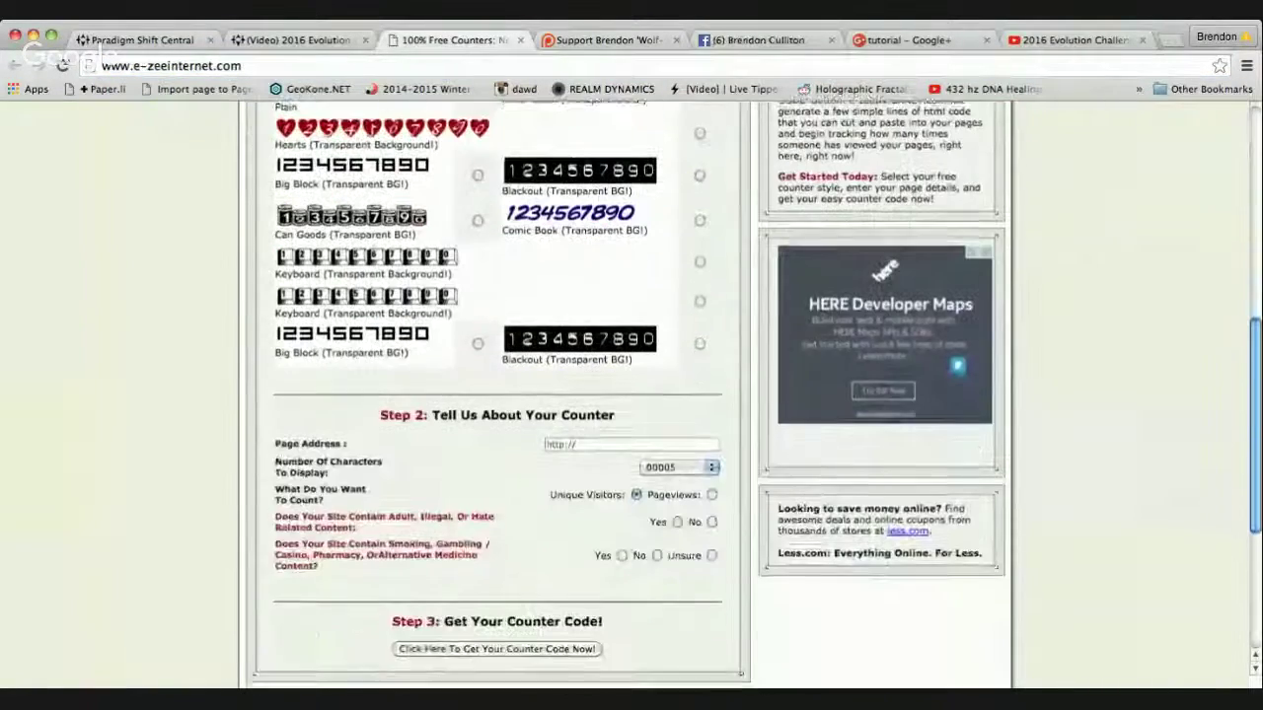
click(631, 444)
key(ctrl+v)
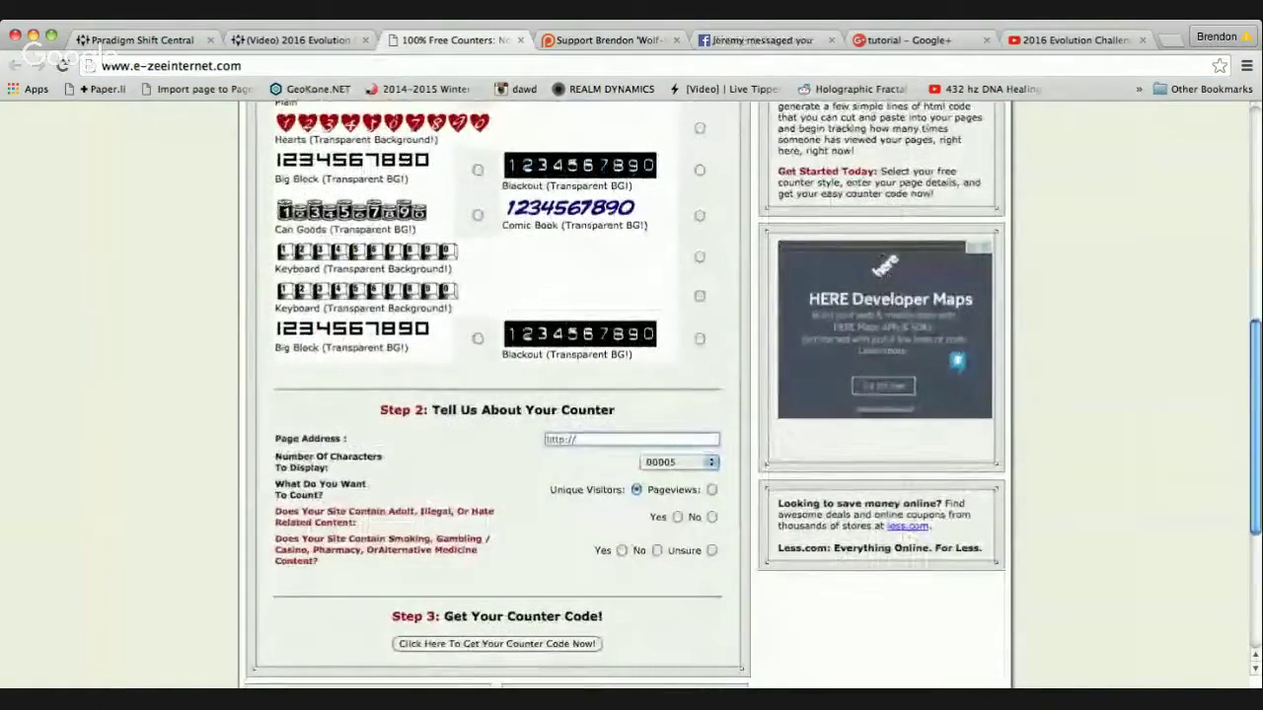
click(711, 517)
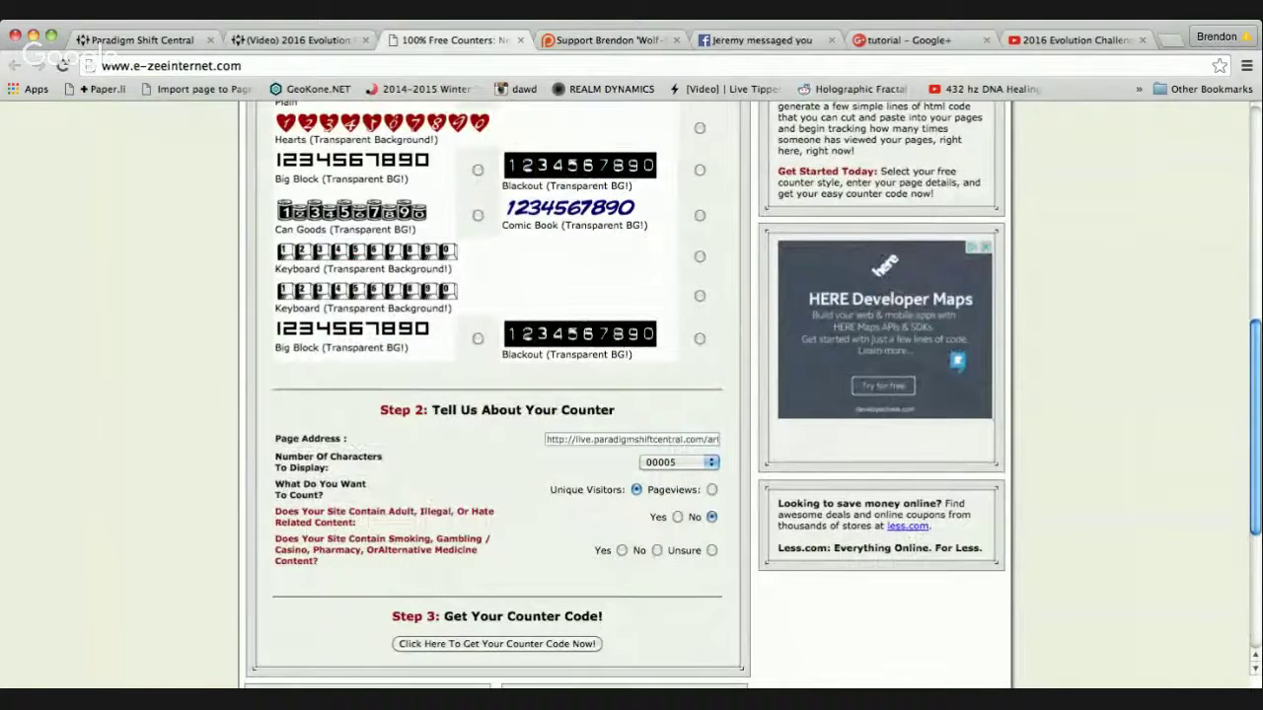
- Generate the five-digit LED Red counter for the article and select its complete HTML code
scroll(631, 395, down, 1)
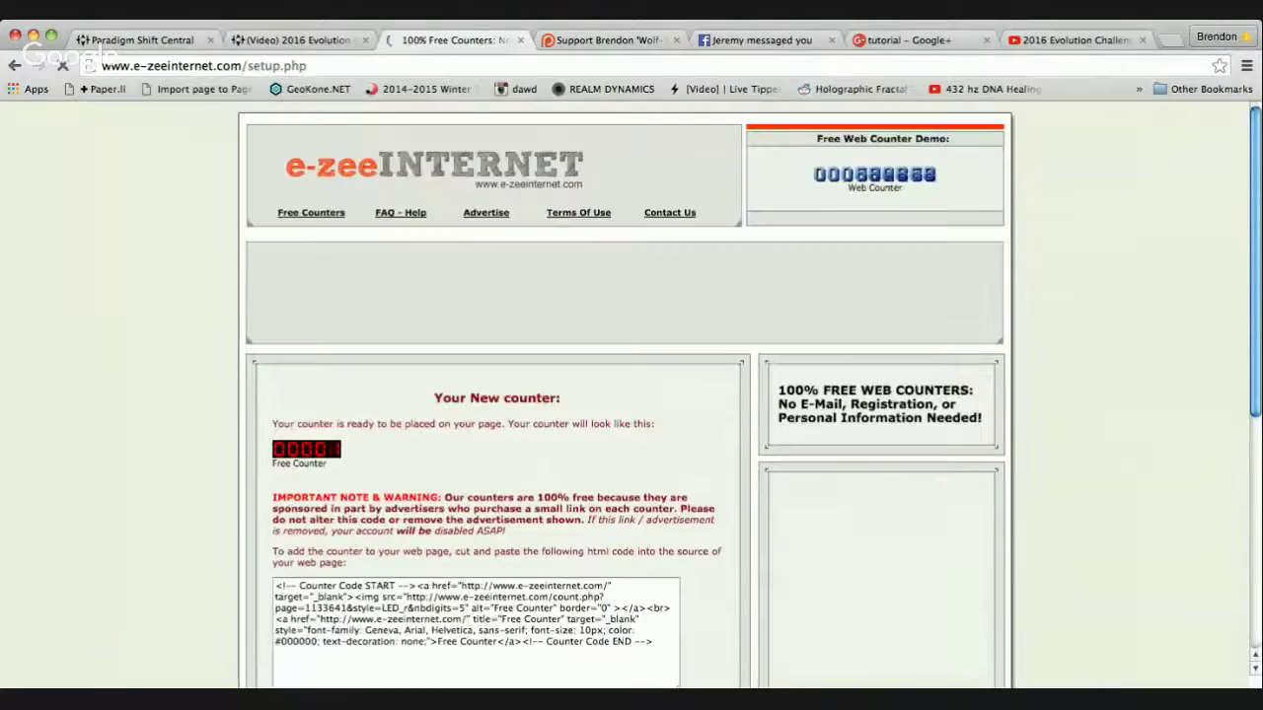
scroll(512, 477, down, 3)
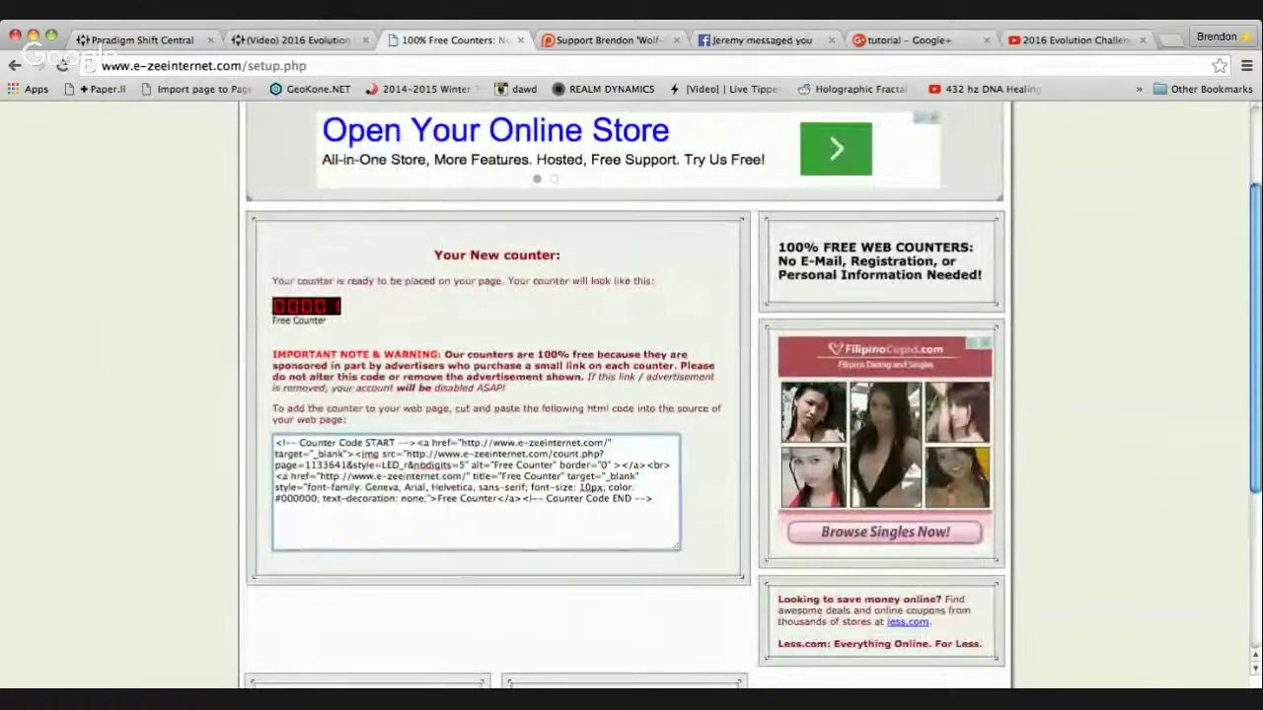
click(512, 476)
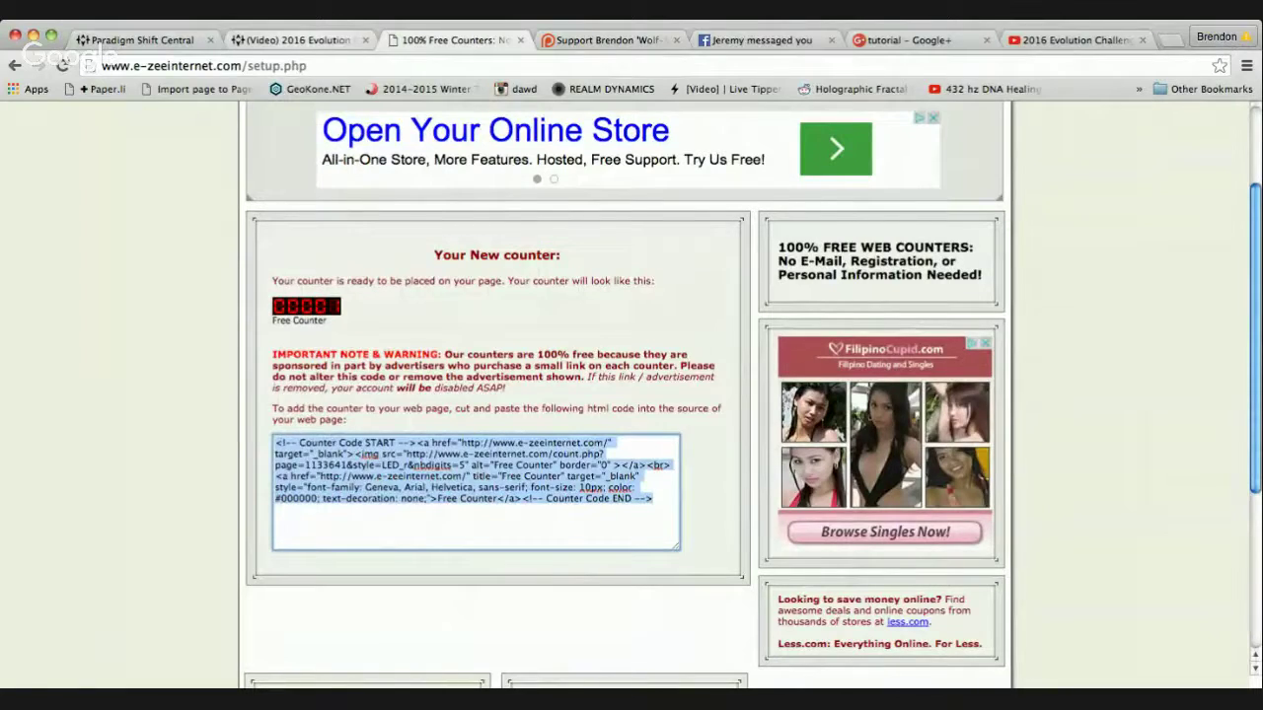
- Open the 2016 Evolution Challenge article for editing with its content shown as HTML code
key(ctrl+shift+Tab)
scroll(632, 394, down, 5)
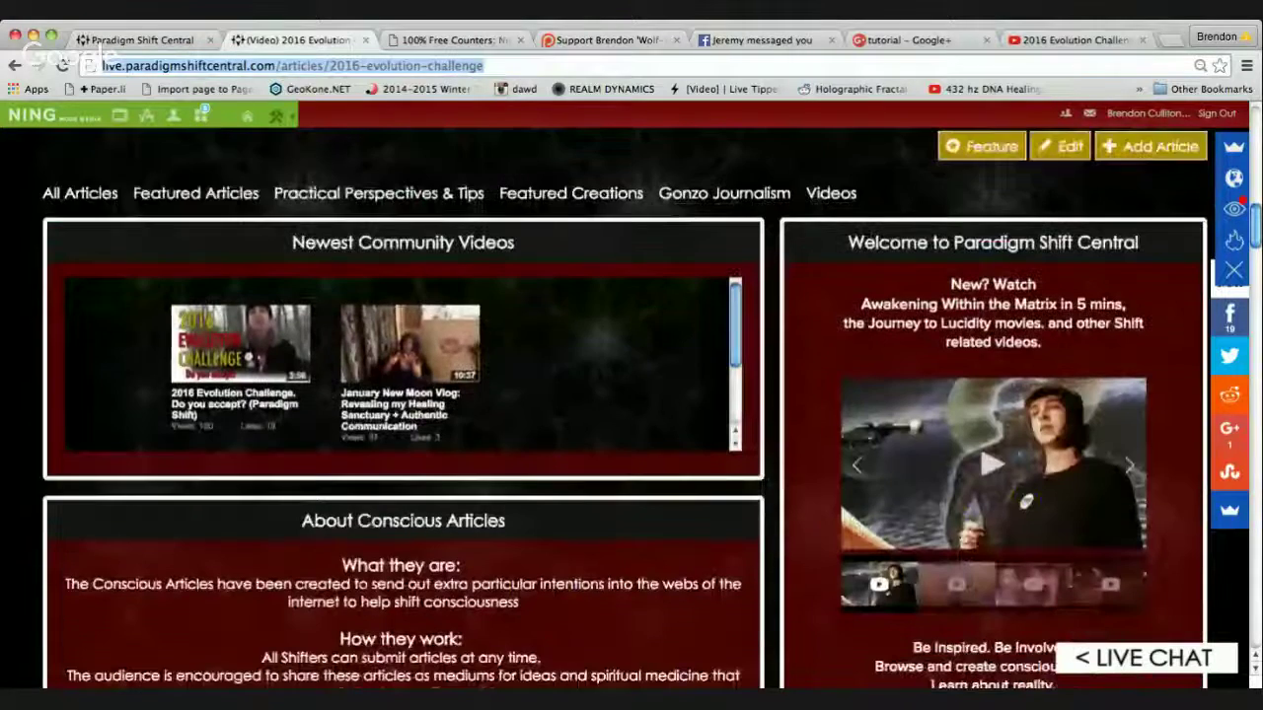
key(Return)
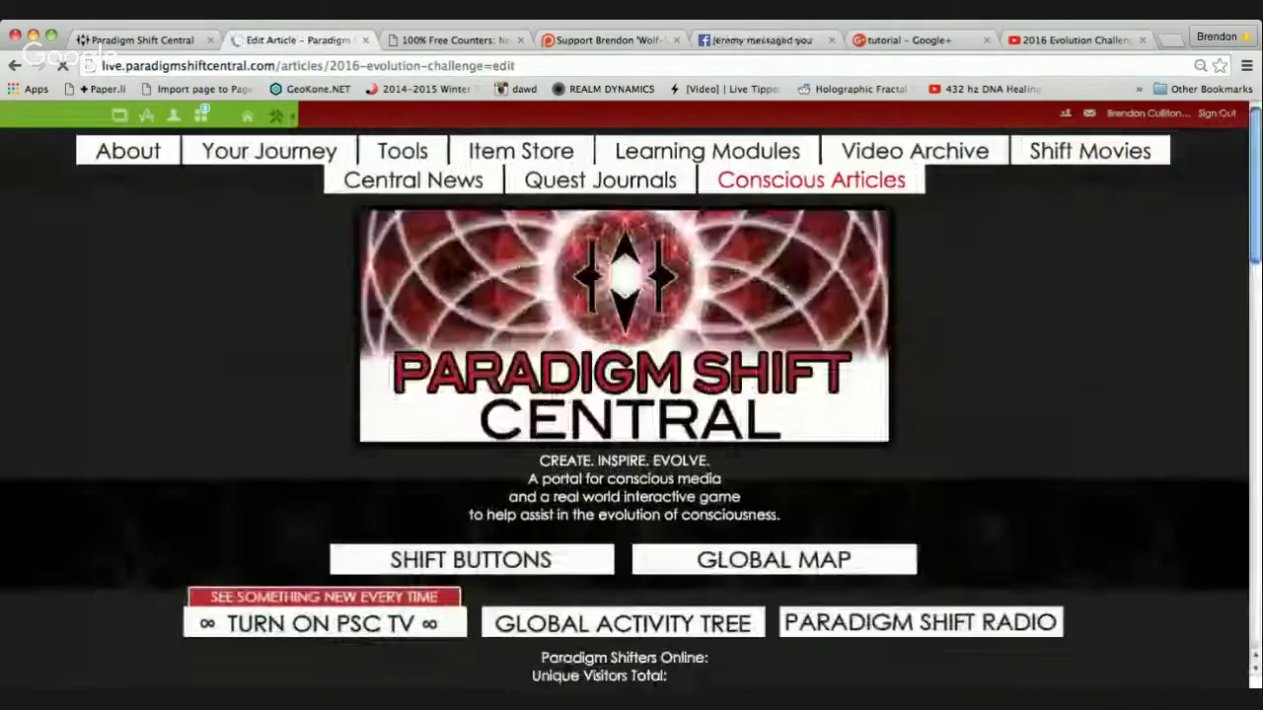
scroll(631, 394, down, 15)
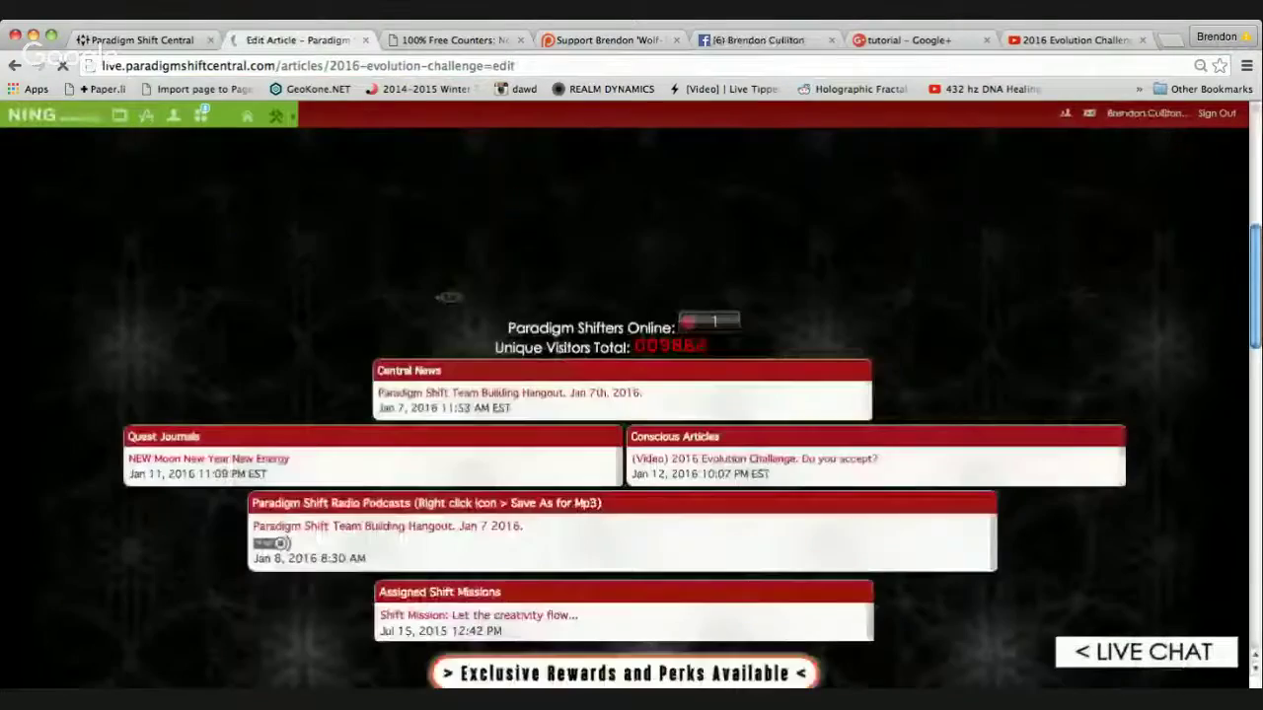
scroll(631, 395, down, 6)
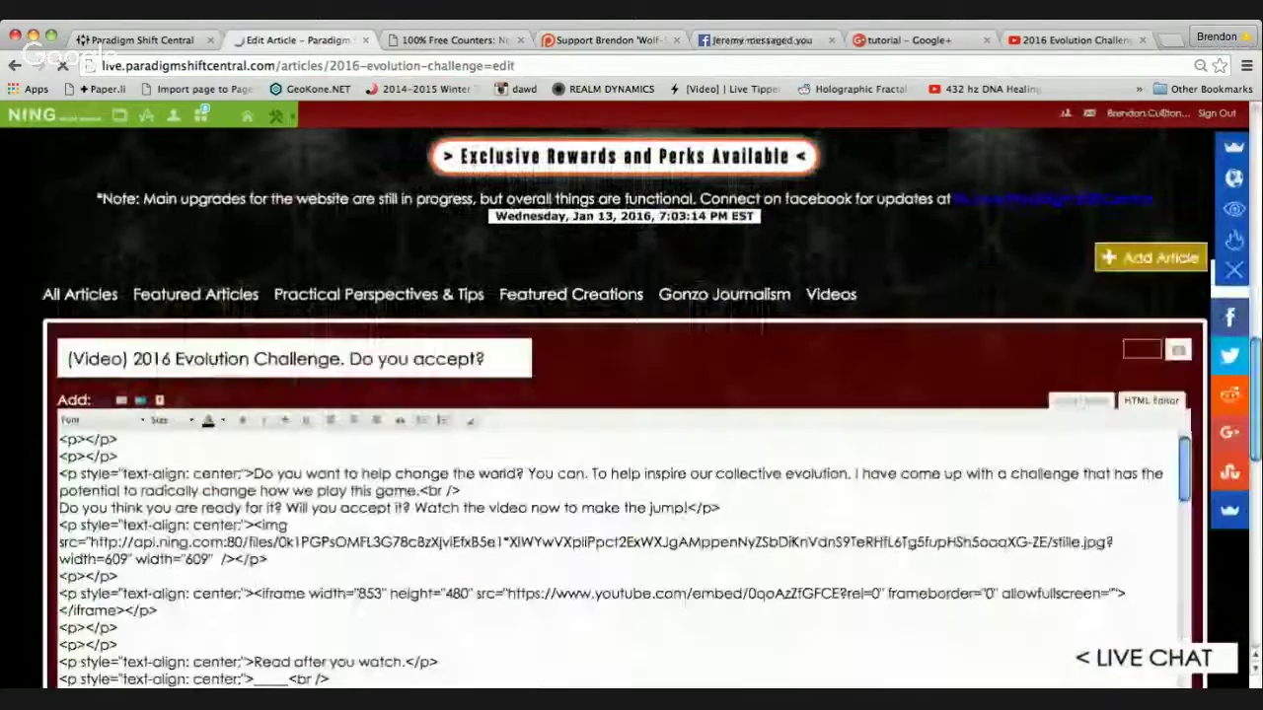
scroll(621, 553, down, 4)
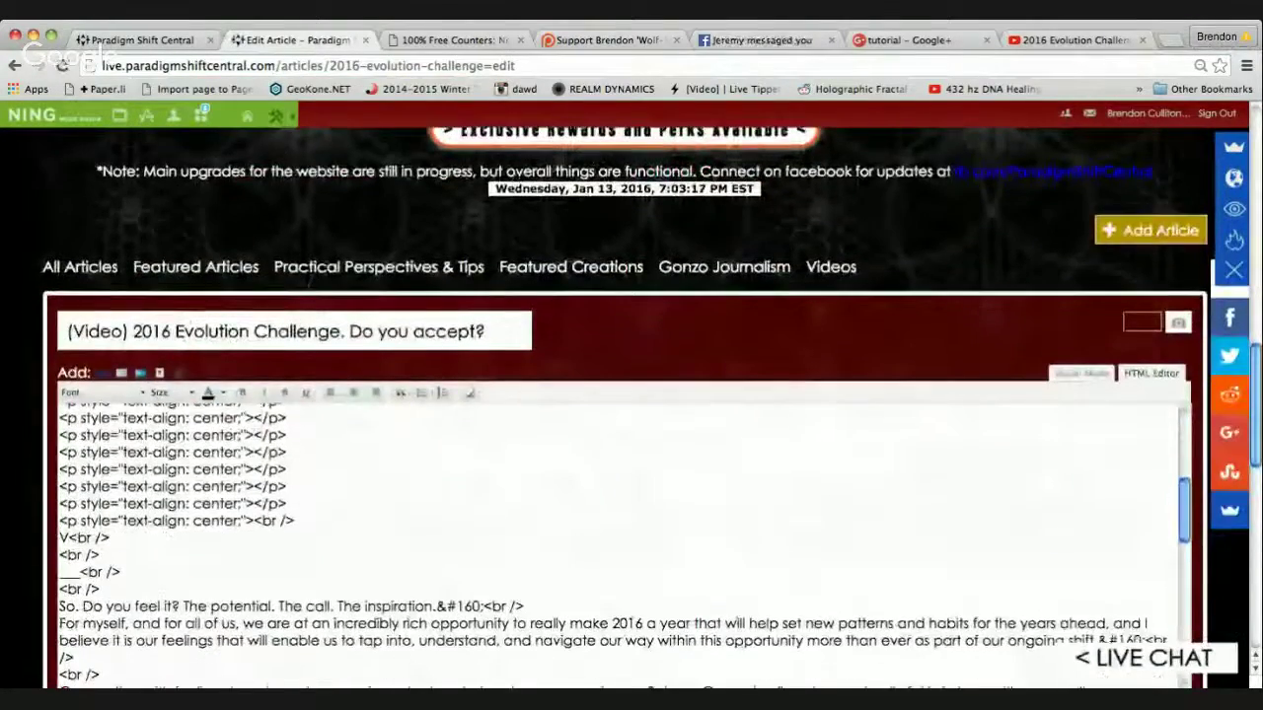
- Paste the new Free Counter code on its own line below the existing counter code at the end of the article's HTML
scroll(632, 394, down, 4)
scroll(622, 336, down, 10)
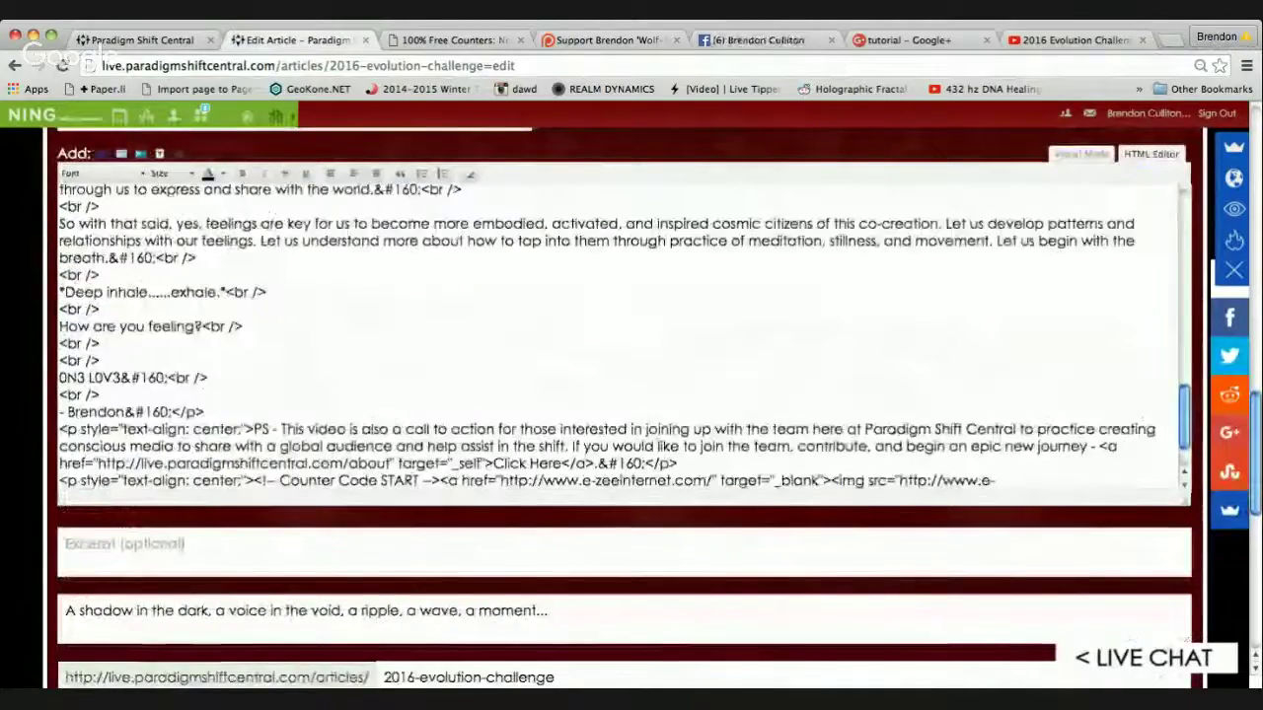
scroll(631, 394, down, 3)
key(Return)
key(Return)
key(Return)
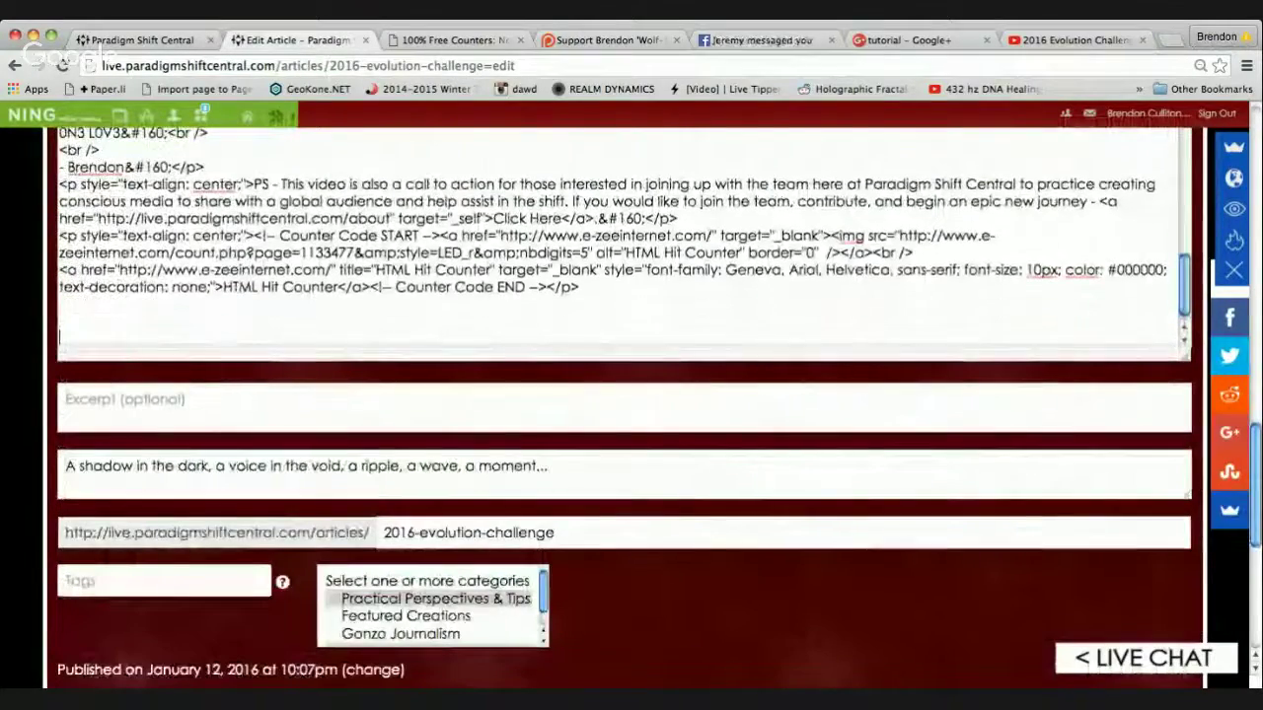
text(<!-- Counter Code START --><a href="http://www.e-zeeinternet.com/" target="_blank"><img src="http://www.e-zeeinternet.com/count.php?page=1133641&style=LED_r&nbdigits=5" alt="Free Counter" border="0" ></a><br><a href="http://www.e-zeeinternet.com/" title="Free Counter" target="_blank" style="font-family: Geneva, Arial, Helvetica, sans-serif; font-size: 10px; color: #000000; text-decoration: none;">Free Counter</a><!-- Counter Code END -->)
scroll(622, 256, up, 2)
scroll(621, 257, down, 5)
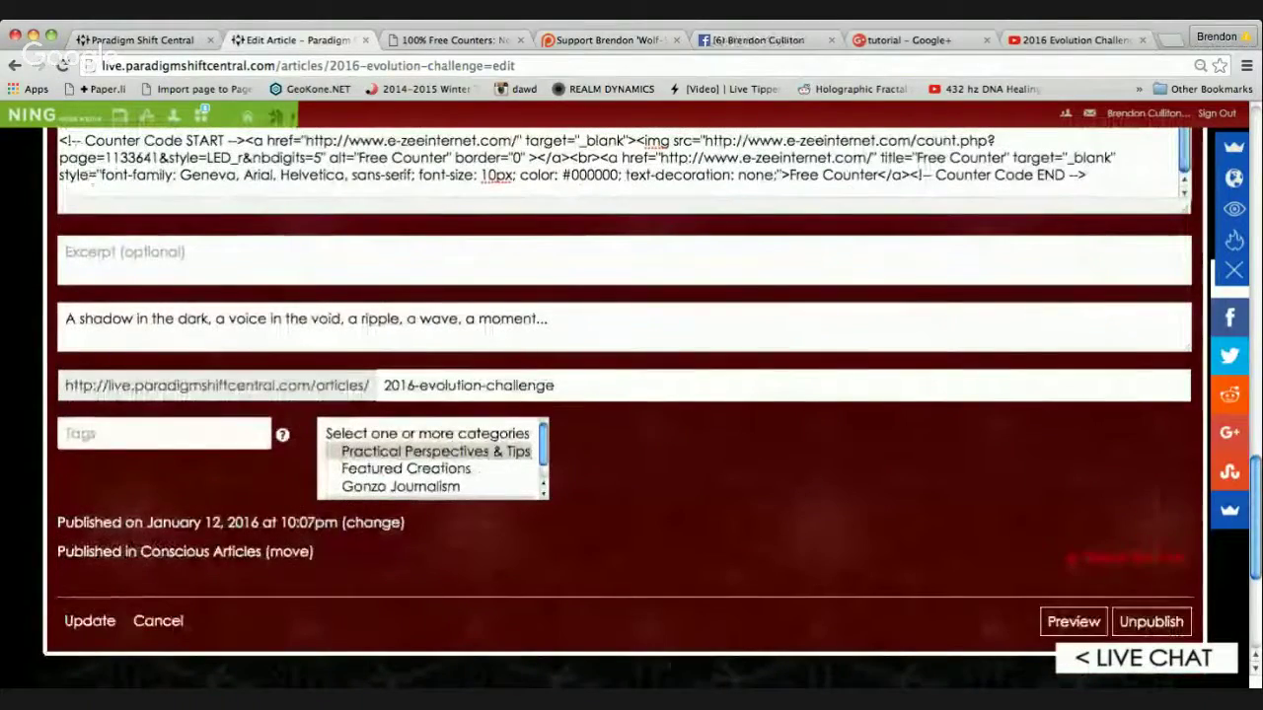
scroll(622, 395, up, 3)
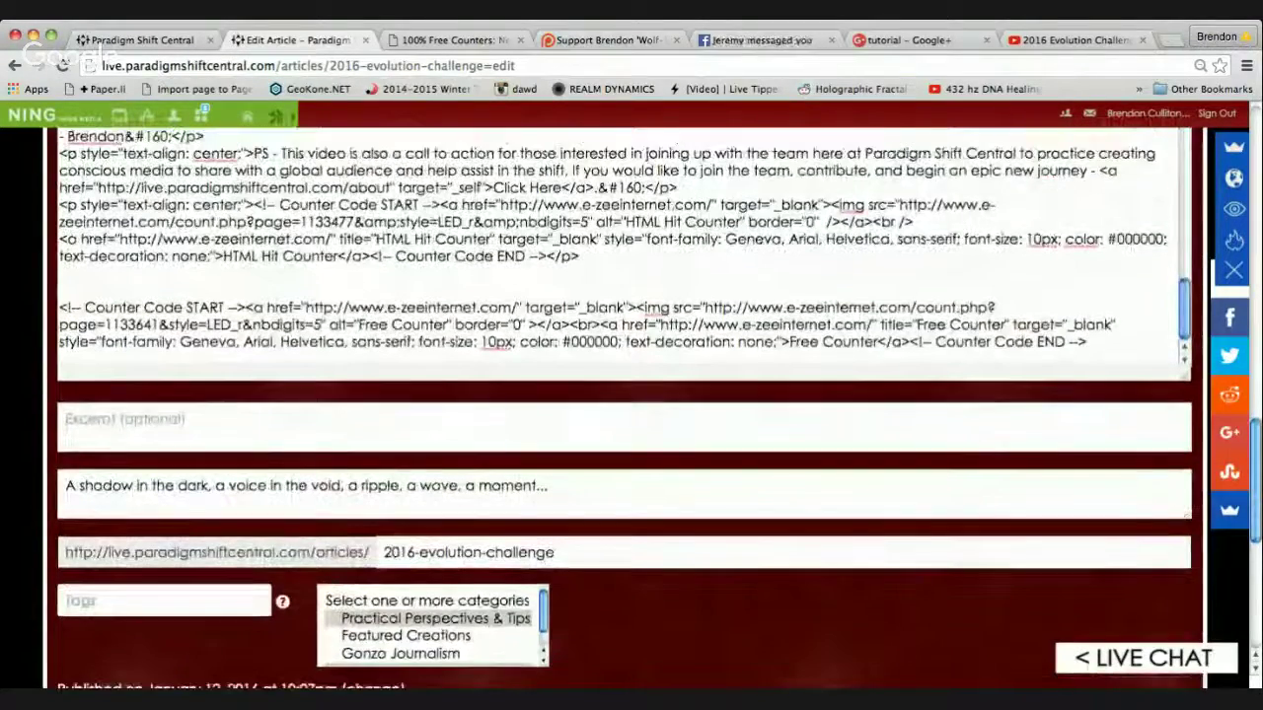
- Delete the newly pasted Free Counter code from the end of the article's HTML, keeping the original counter
drag(564, 240, 254, 205)
click(604, 240)
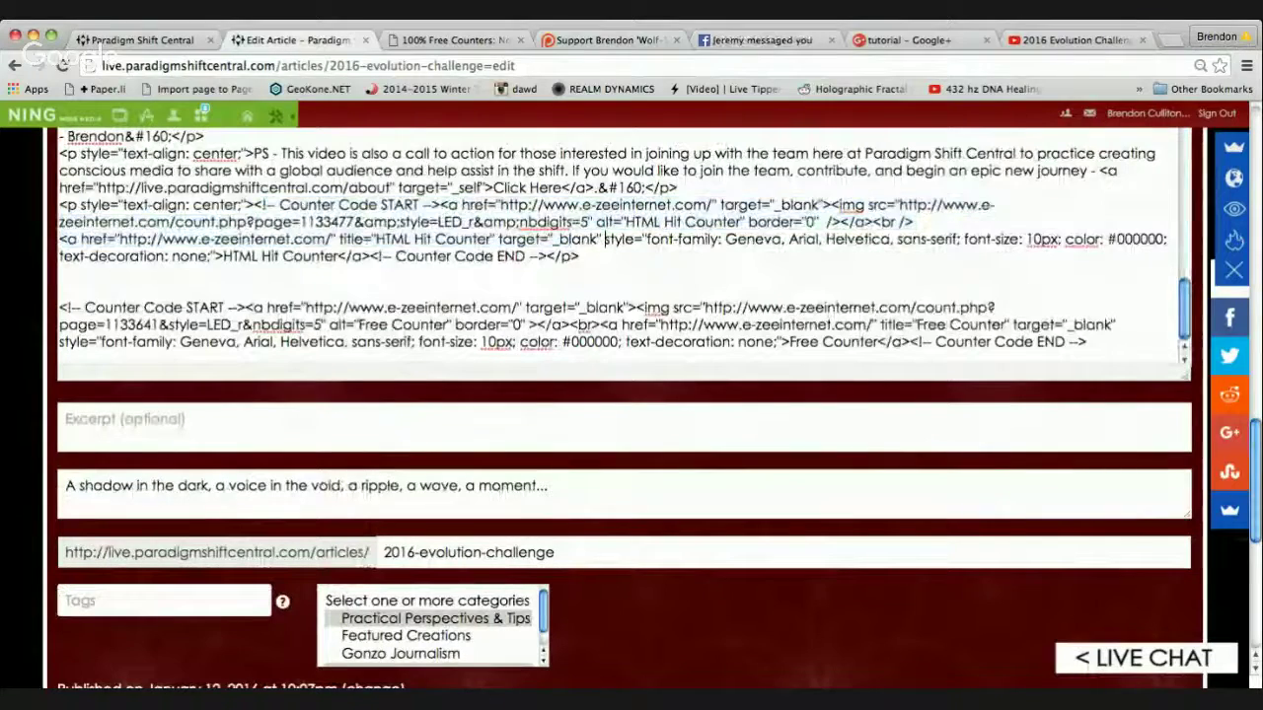
drag(1088, 342, 59, 307)
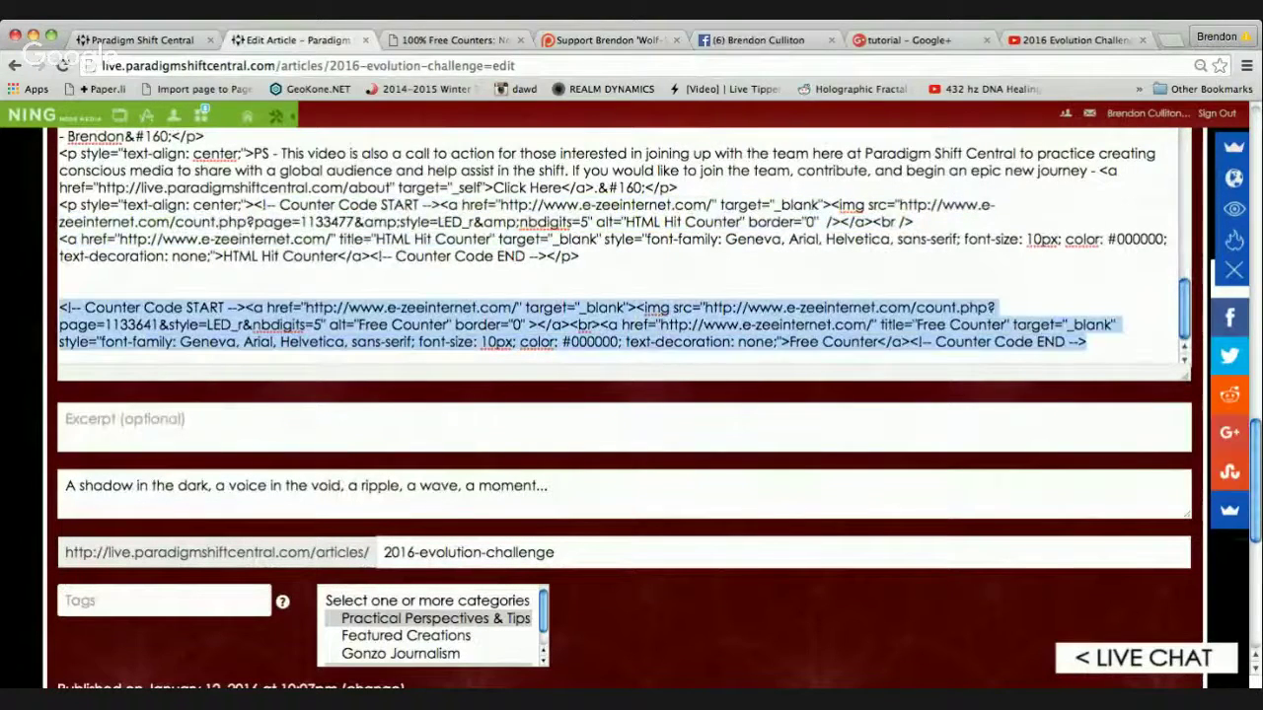
key(BackSpace)
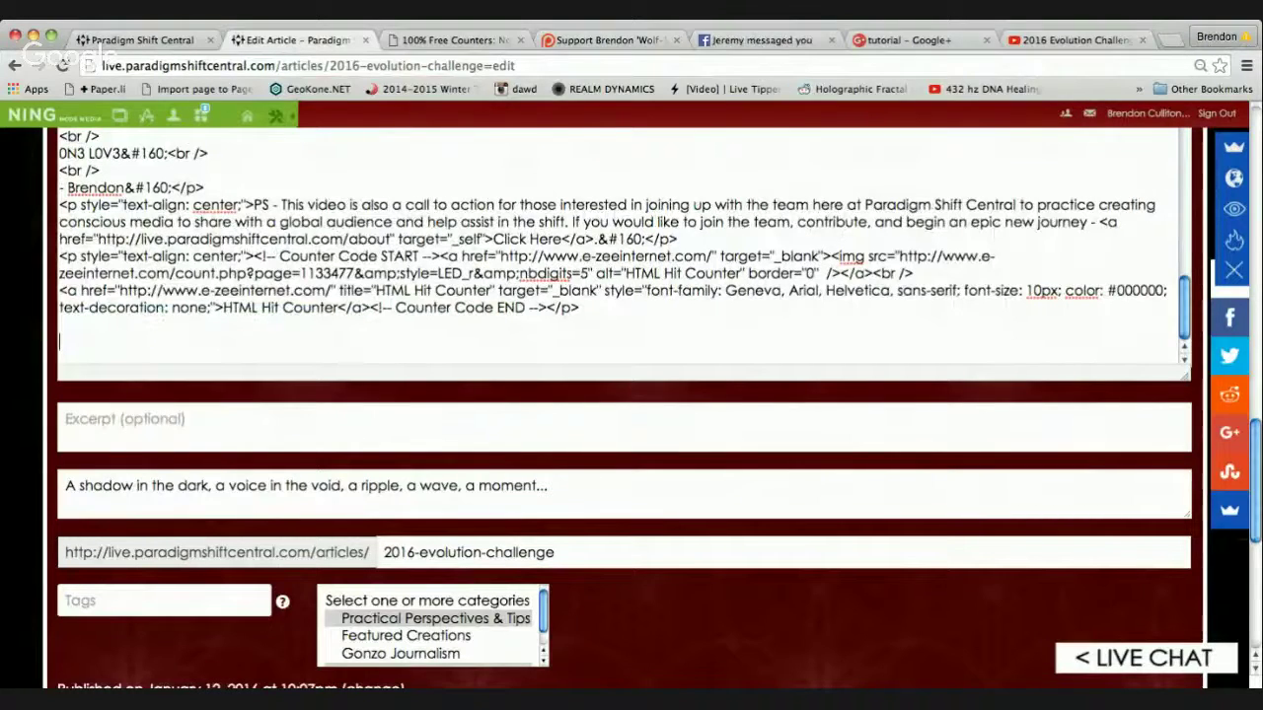
scroll(632, 395, down, 5)
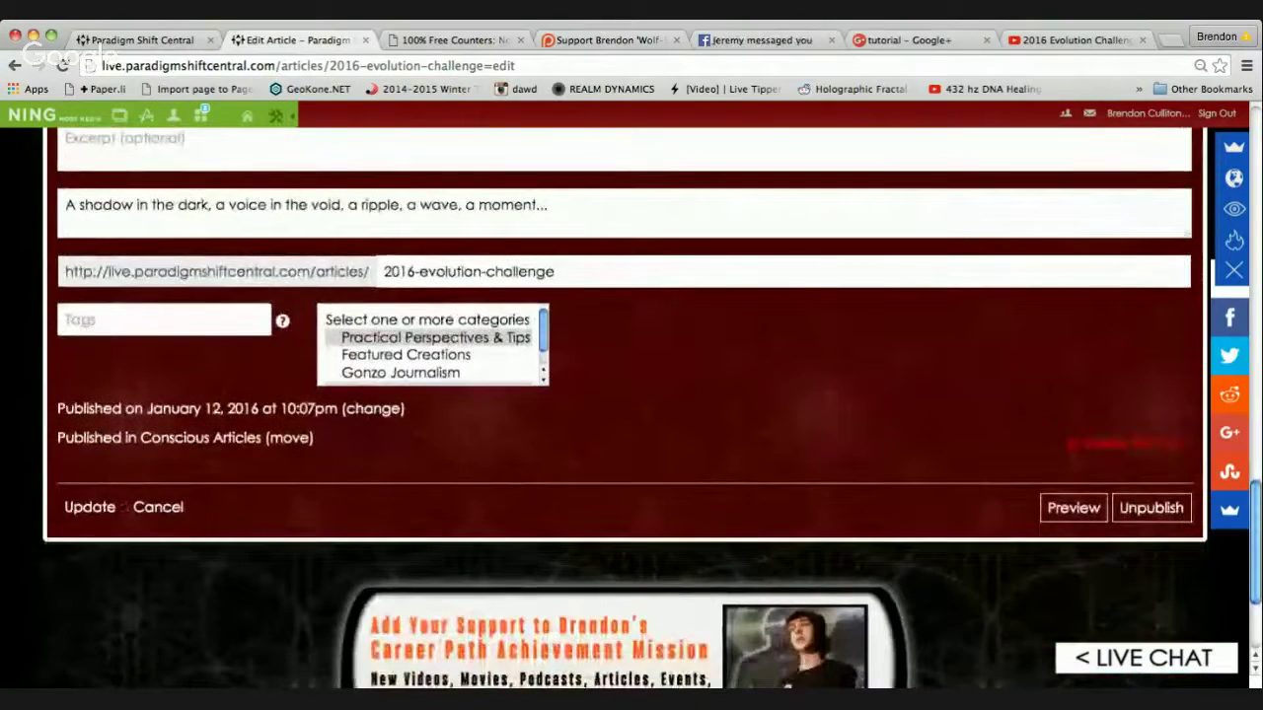
- Open the quest journal "NEW Moon New Year New Energy" from the site header and copy its web address
scroll(631, 395, up, 2)
scroll(631, 394, up, 10)
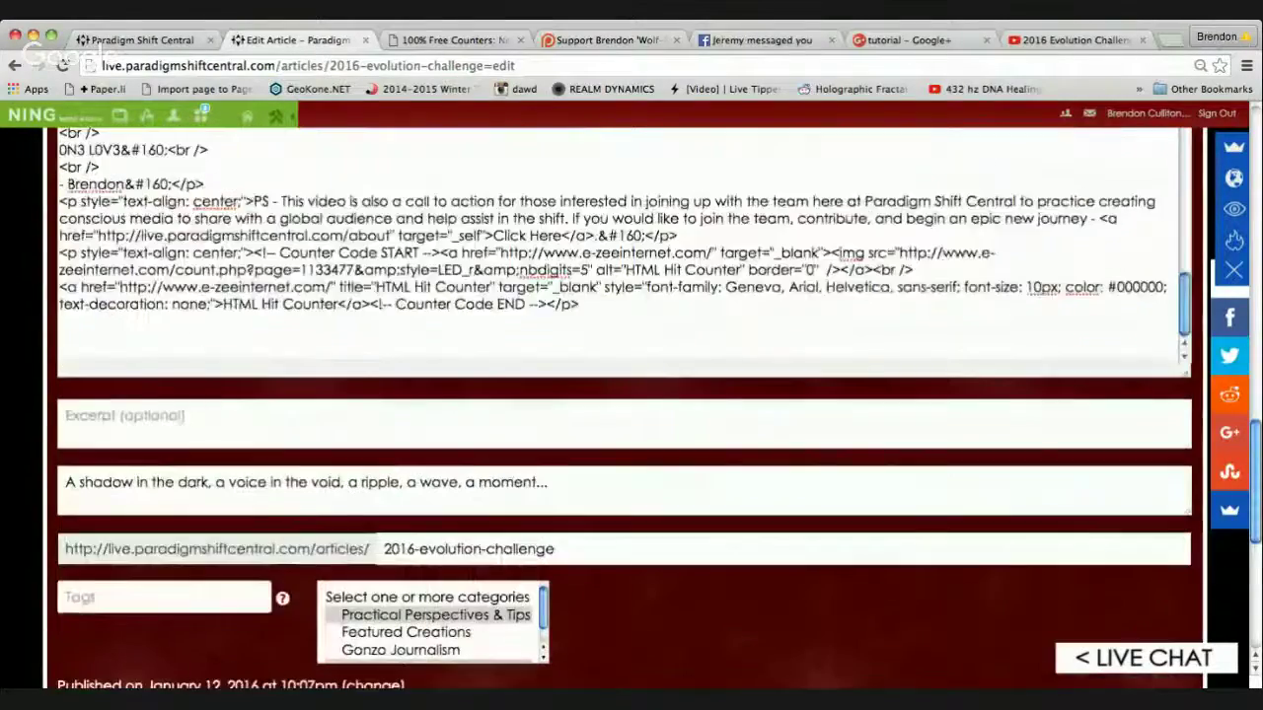
scroll(632, 395, up, 2)
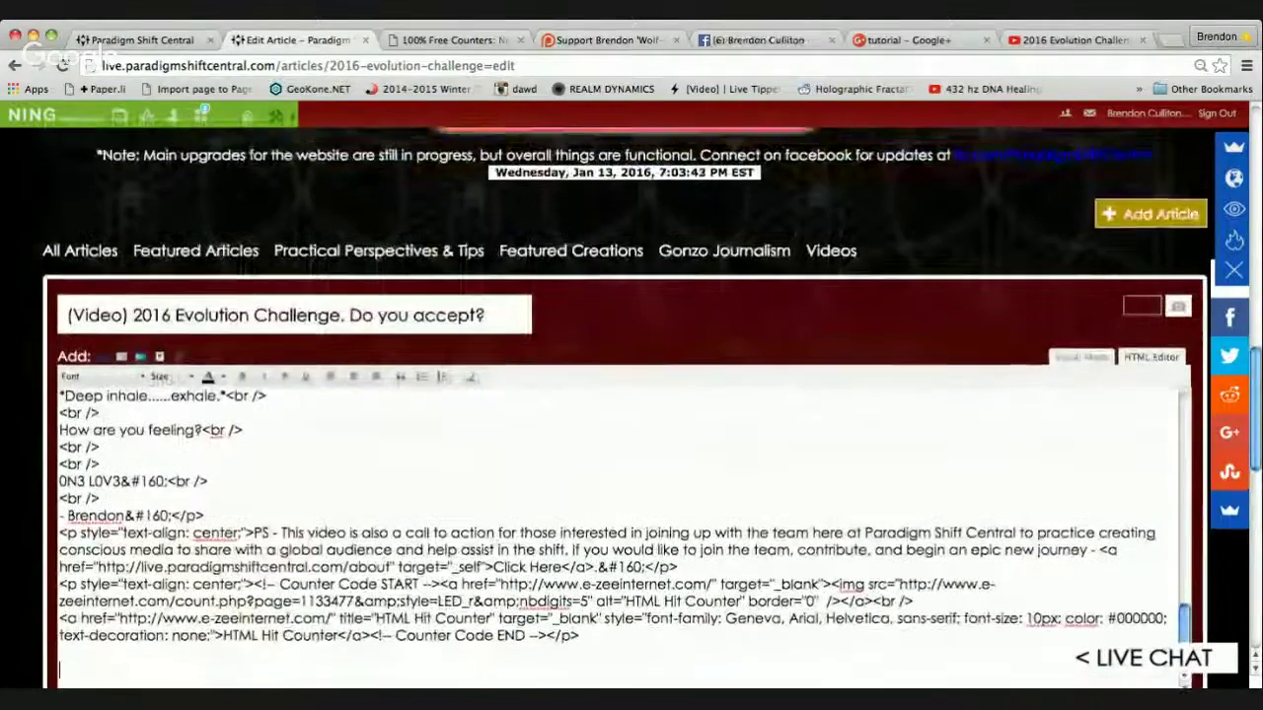
scroll(632, 395, up, 6)
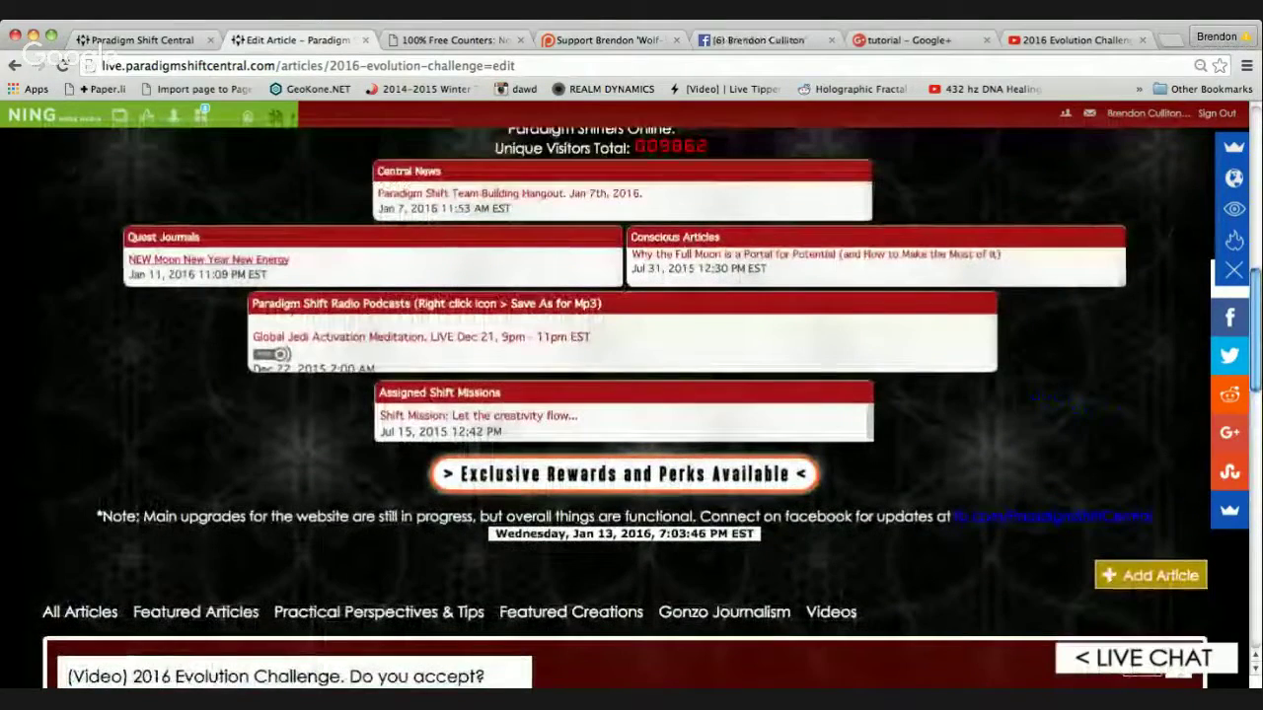
click(209, 260)
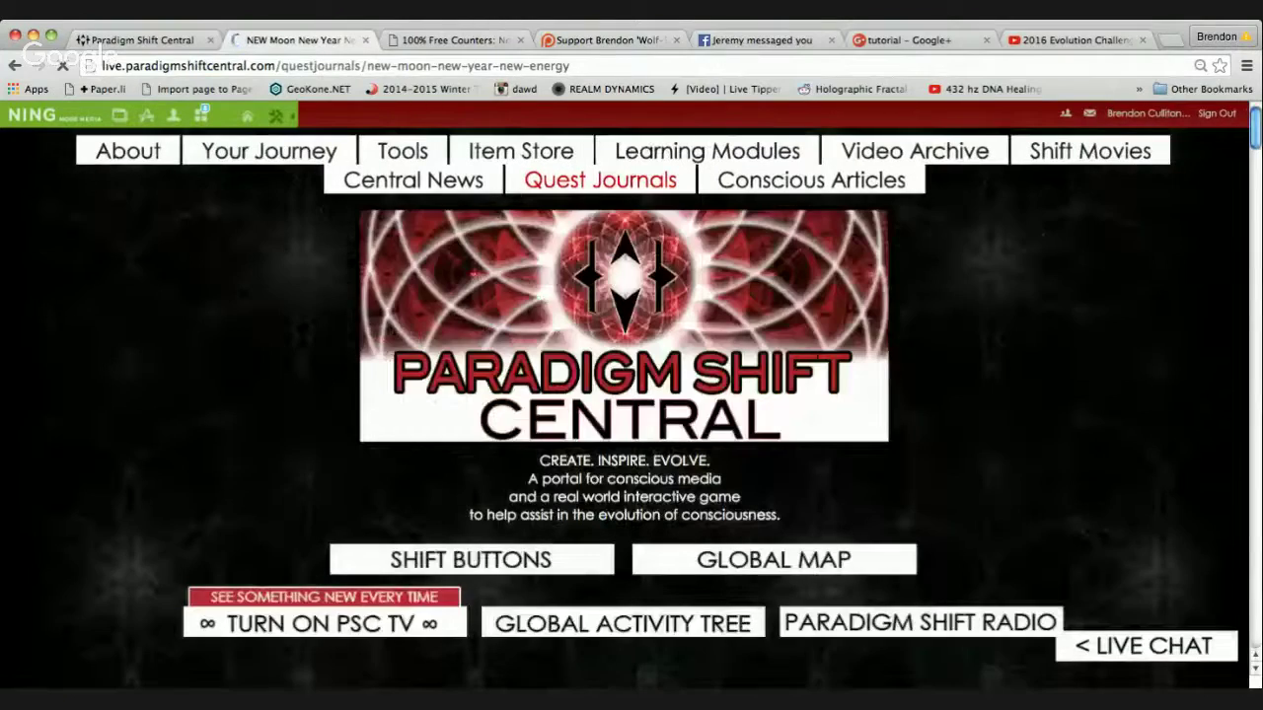
scroll(631, 408, down, 8)
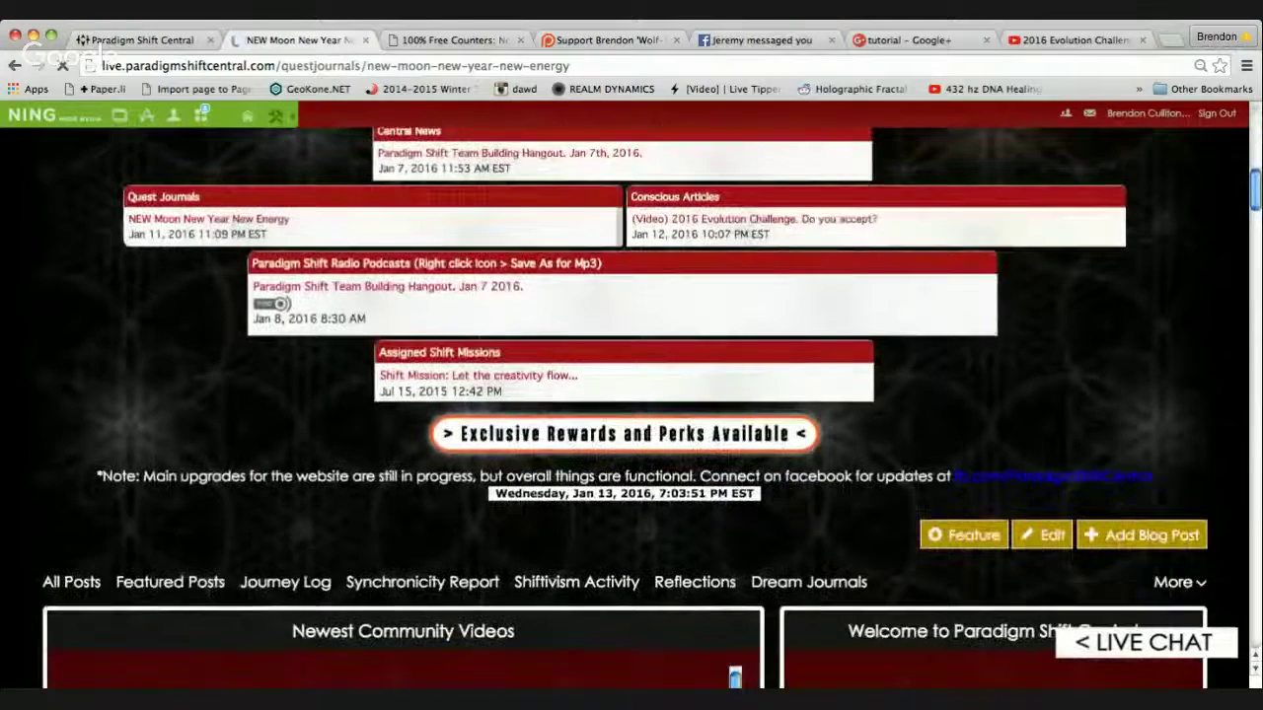
scroll(632, 408, down, 4)
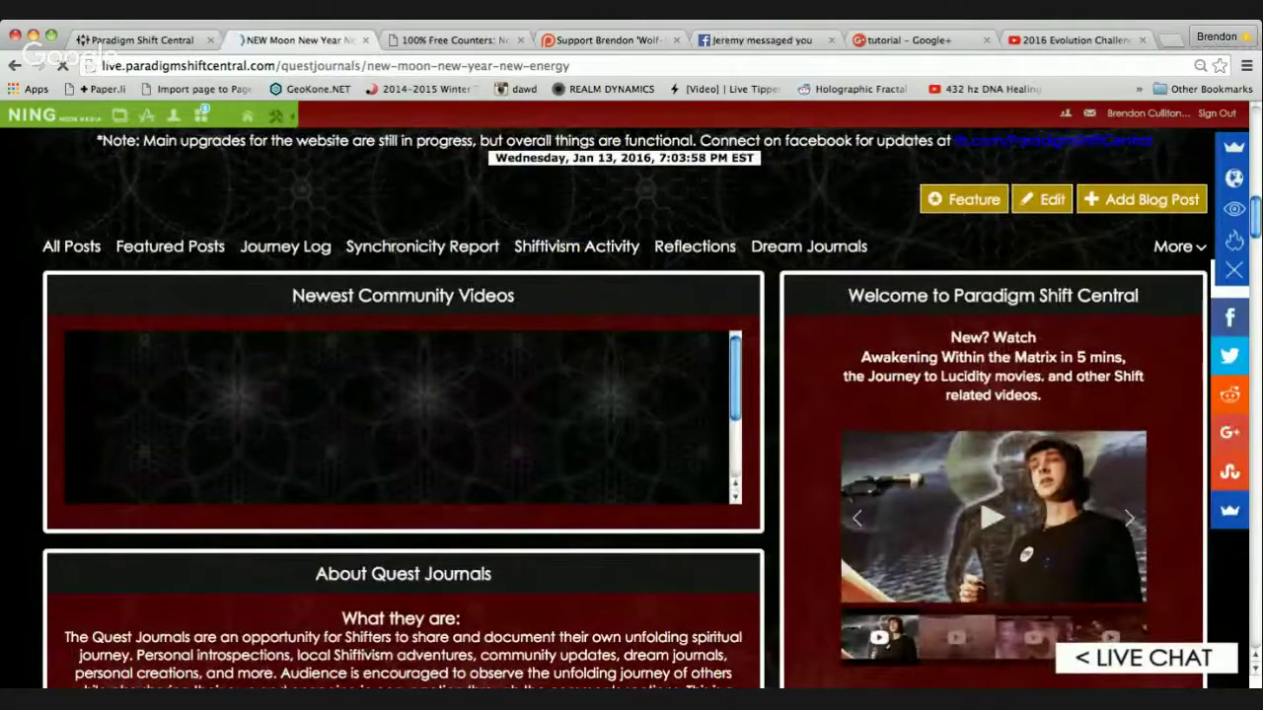
scroll(632, 405, down, 10)
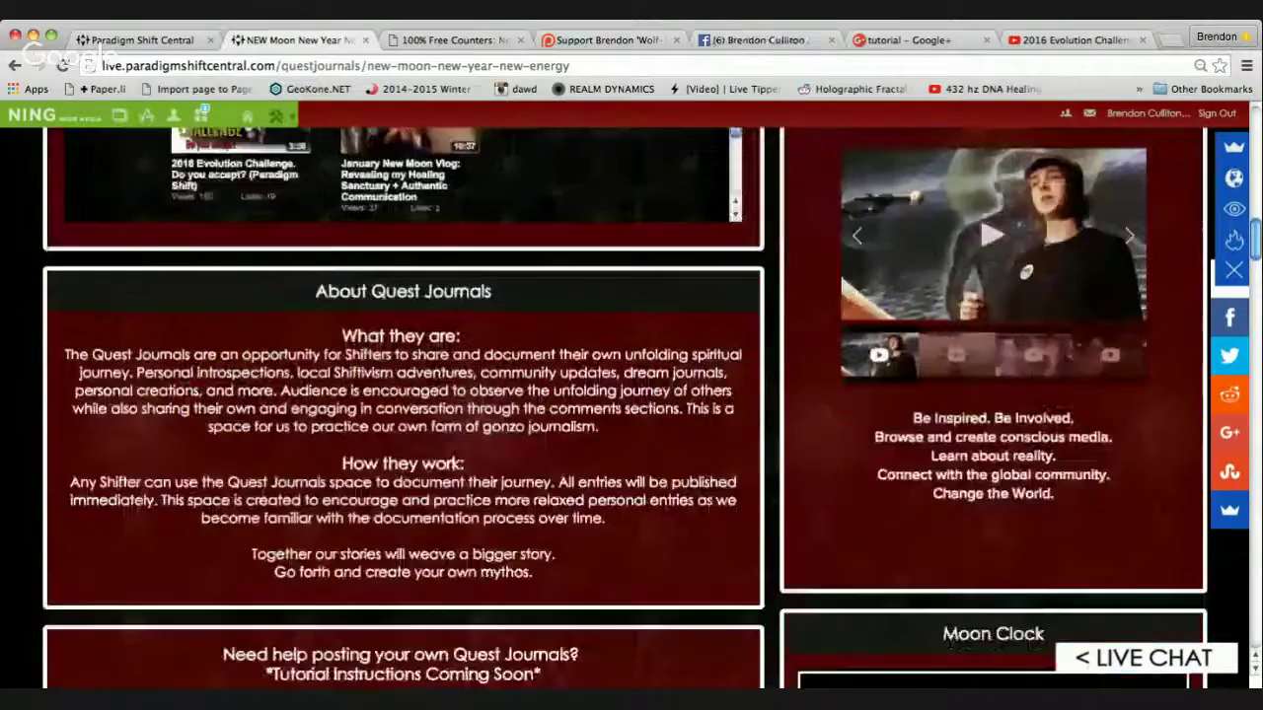
scroll(632, 404, down, 1)
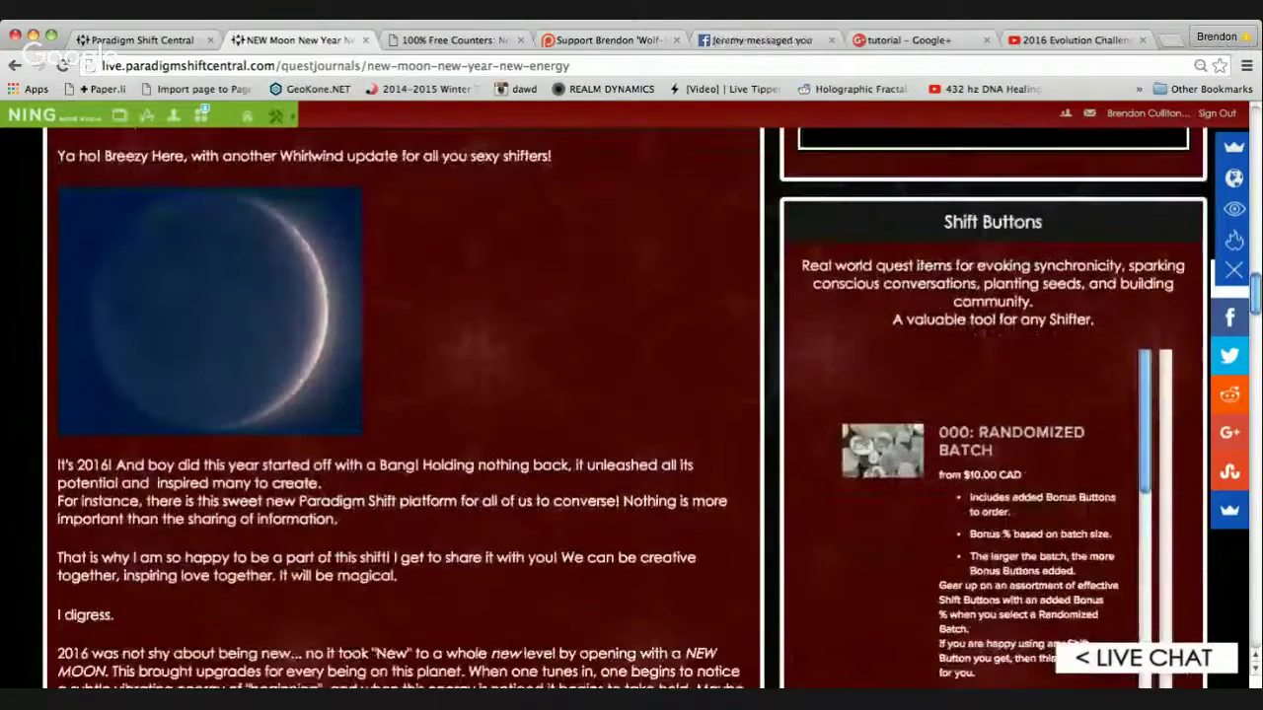
click(336, 66)
key(ctrl+c)
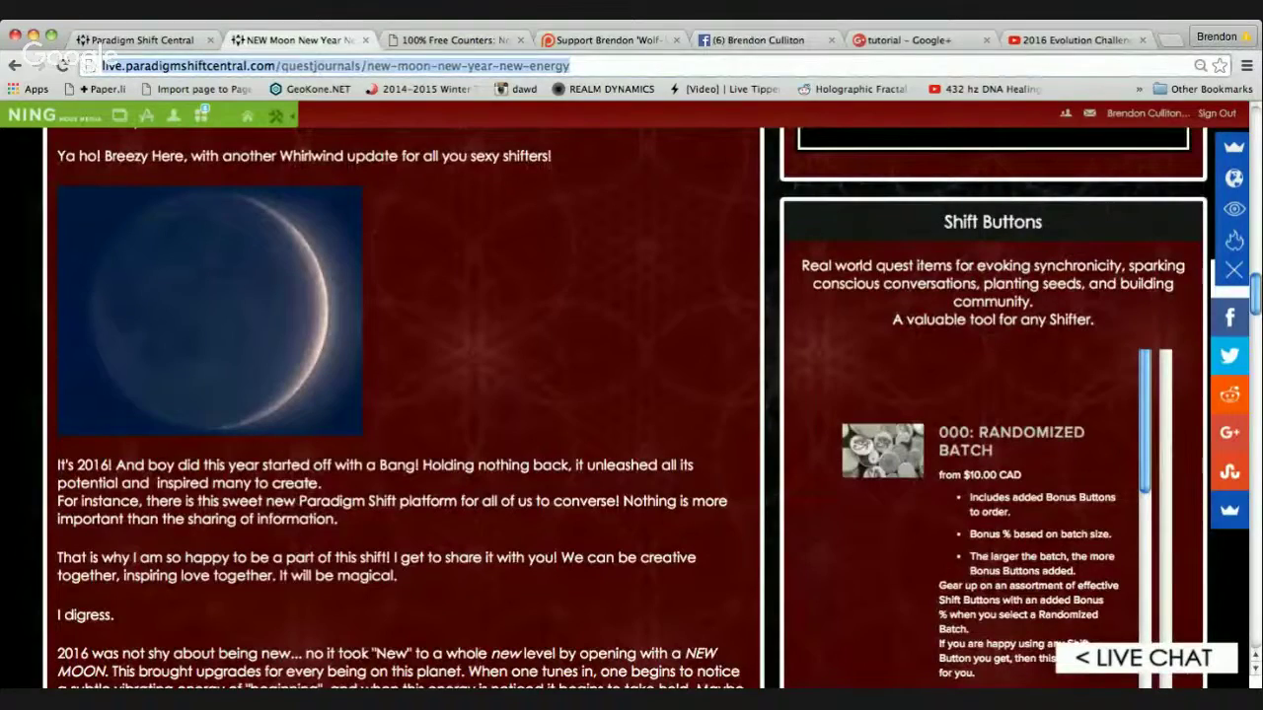
- Switch to the Facebook timeline and close the chat windows covering the status area
click(761, 40)
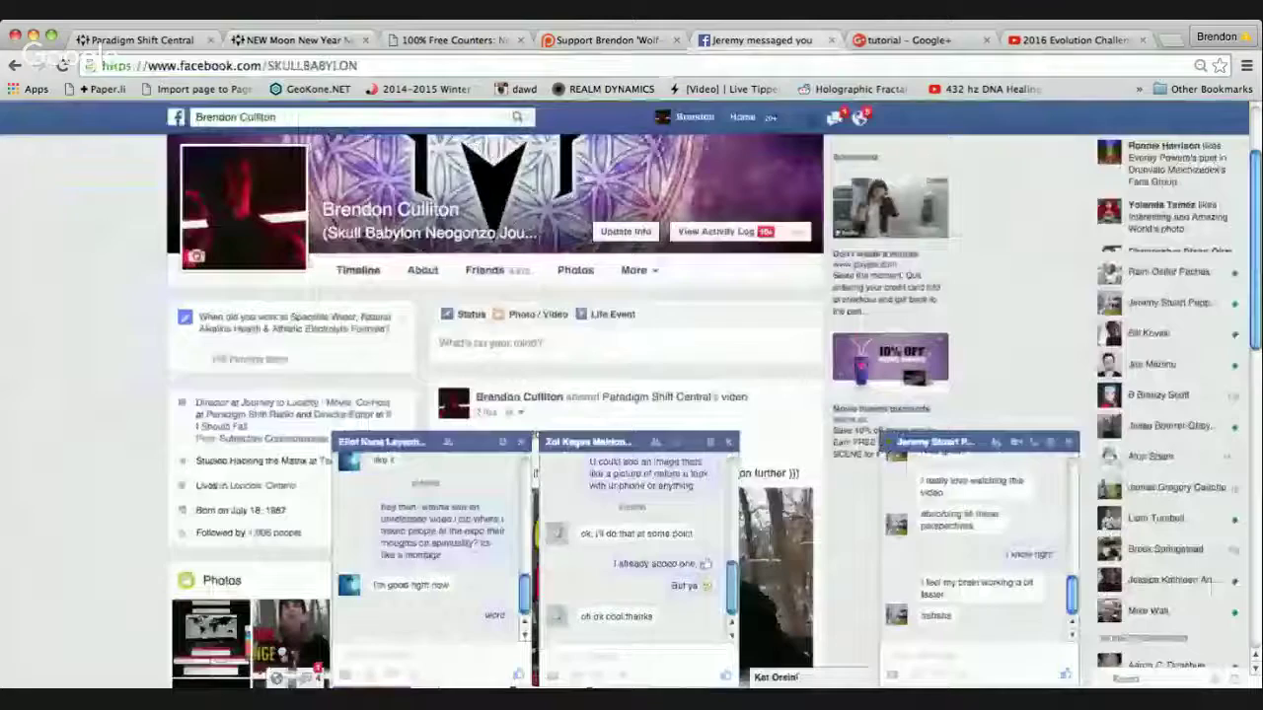
click(728, 442)
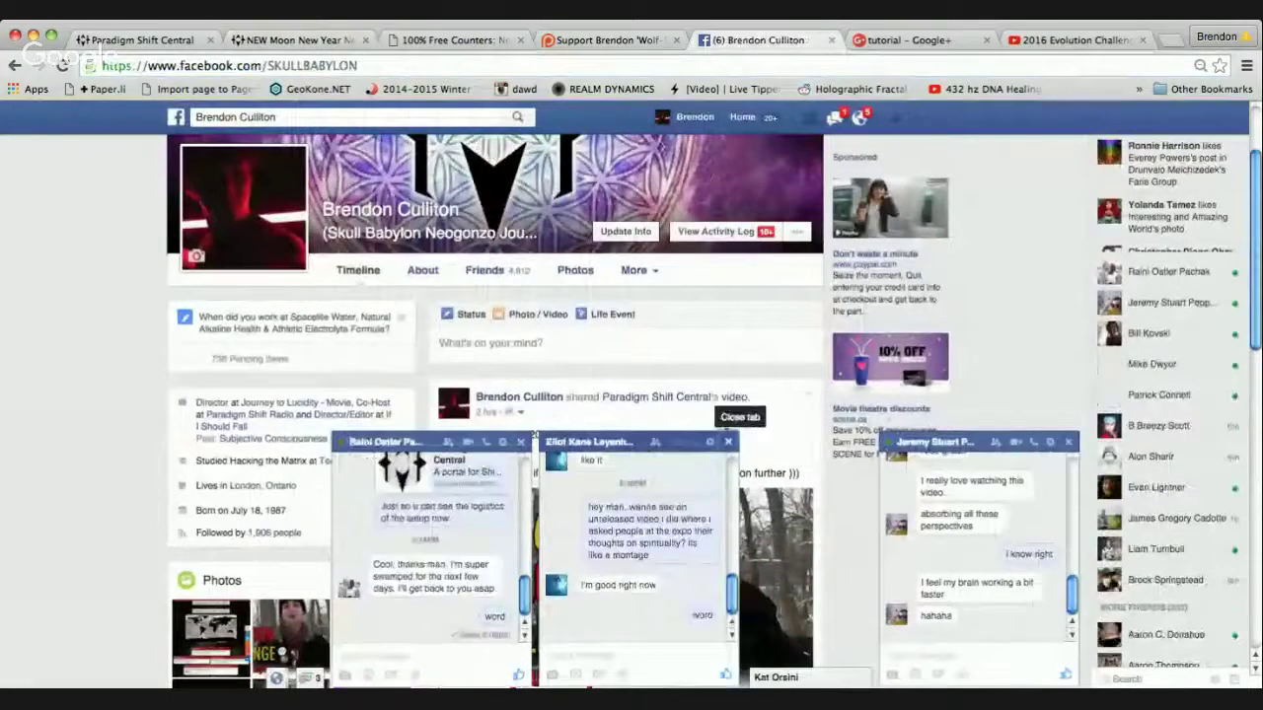
click(729, 442)
click(521, 442)
click(729, 442)
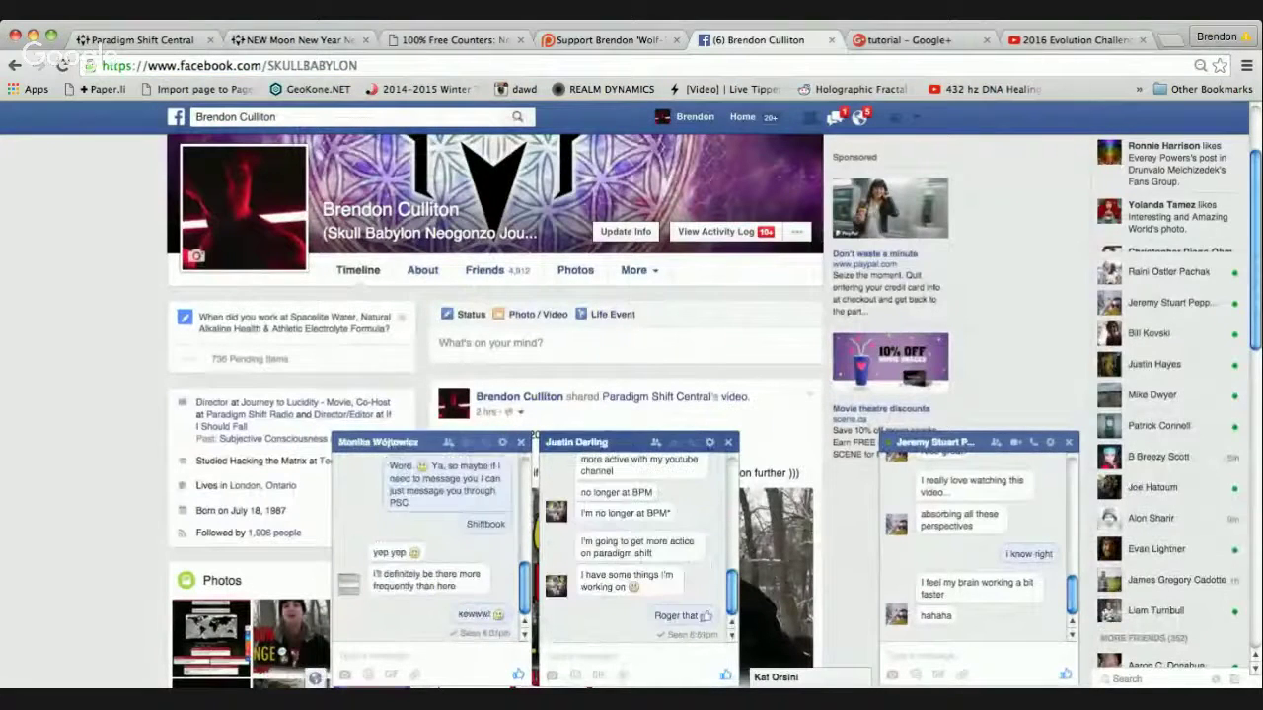
click(521, 442)
click(728, 442)
- Paste the quest journal's address into a new status to load its link preview, close the remaining chat window and select the address
click(490, 342)
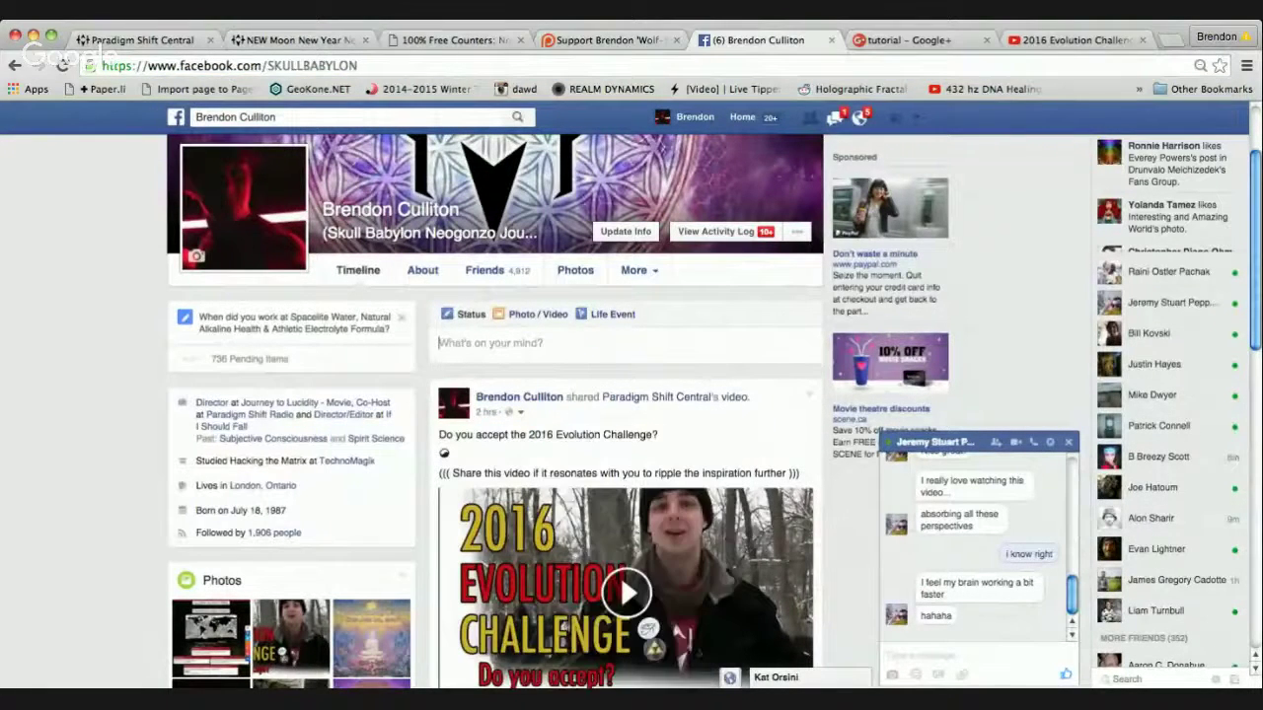
key(ctrl+v)
click(1068, 442)
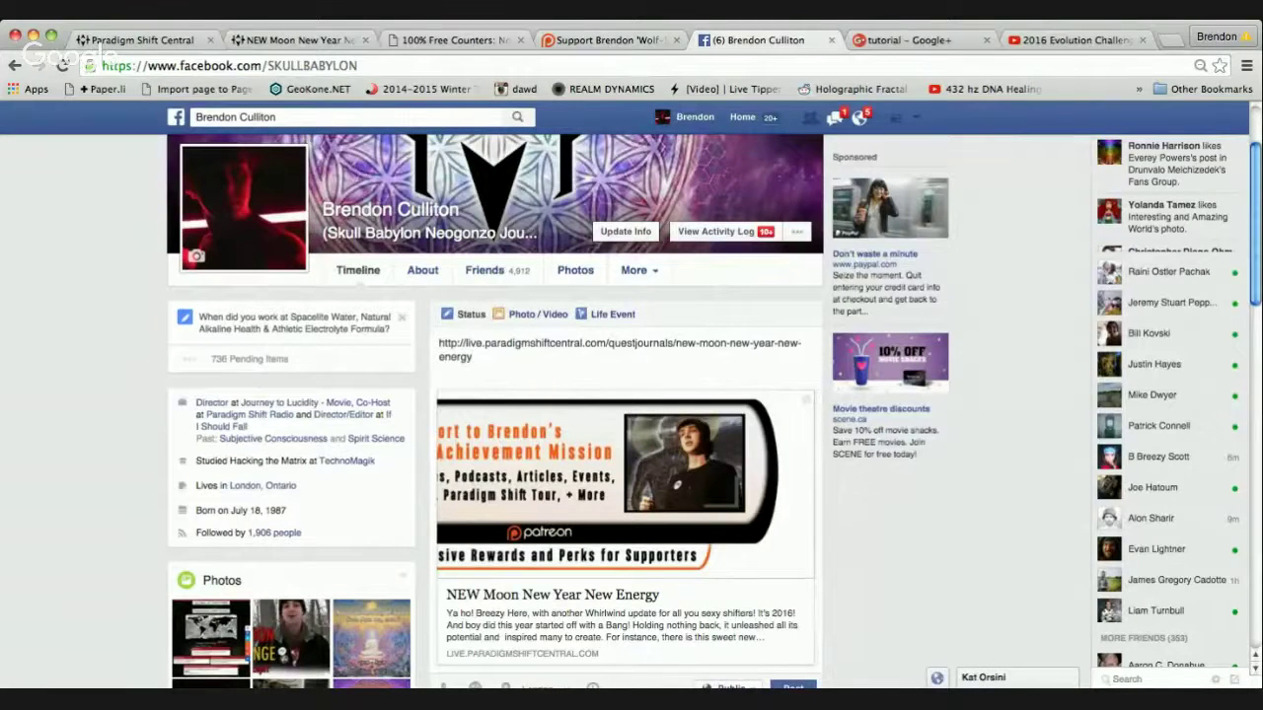
key(ctrl+a)
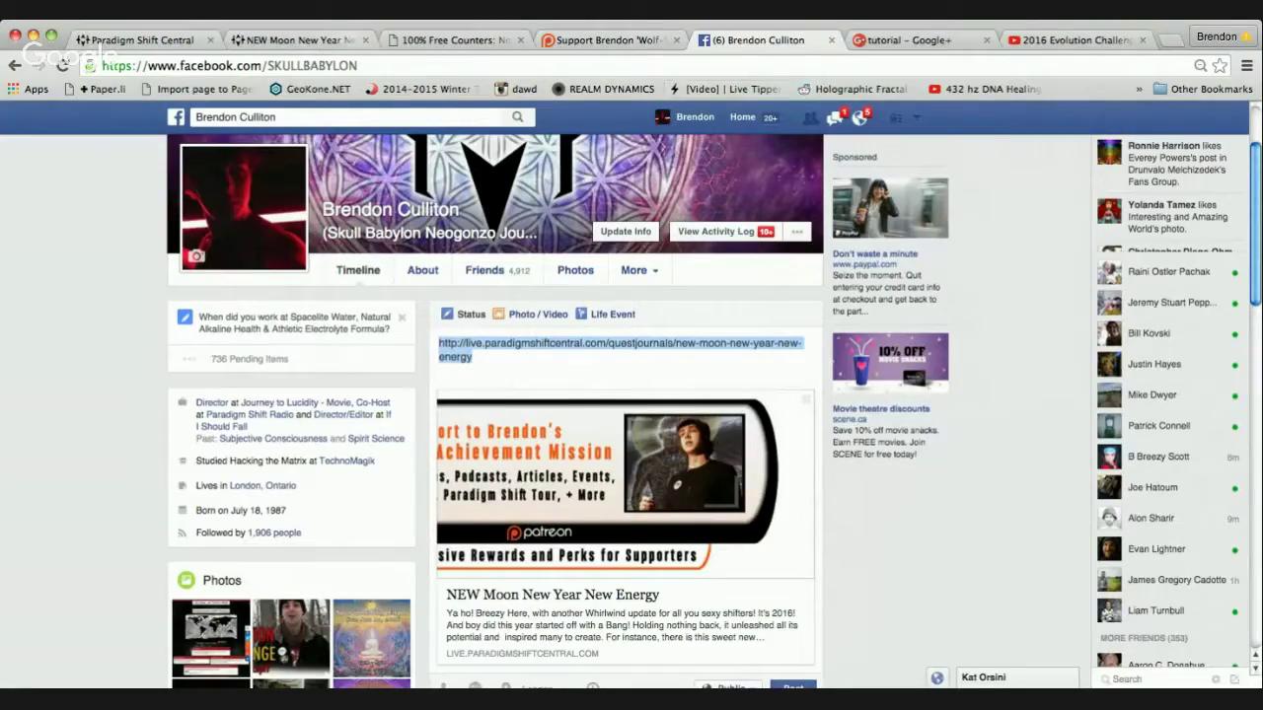
- Back on Paradigm Shift Central, open the Central News post "Paradigm Shift Team Building Hangout. Jan 7th, 2016." and copy its web address
click(298, 40)
scroll(409, 404, down, 3)
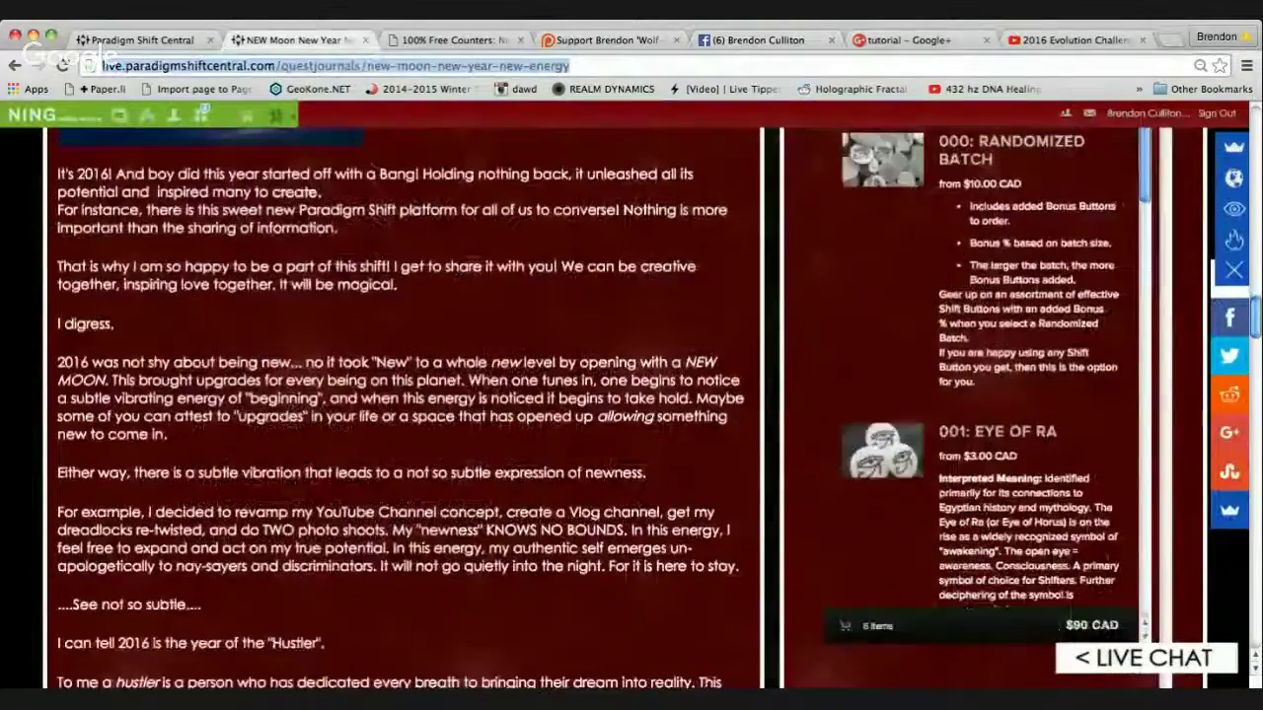
scroll(409, 405, down, 8)
key(super+r)
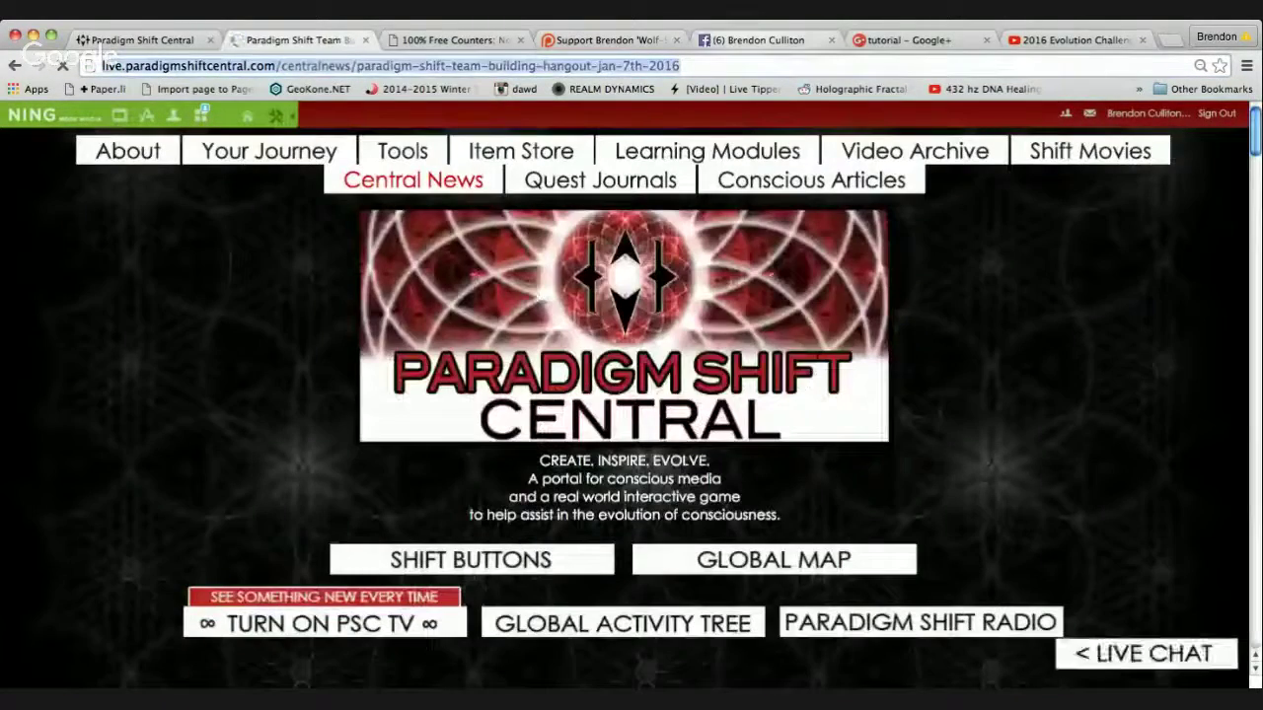
- Reload the Facebook timeline and paste the Team Building Hangout post's address into a new status to load its link preview
click(757, 41)
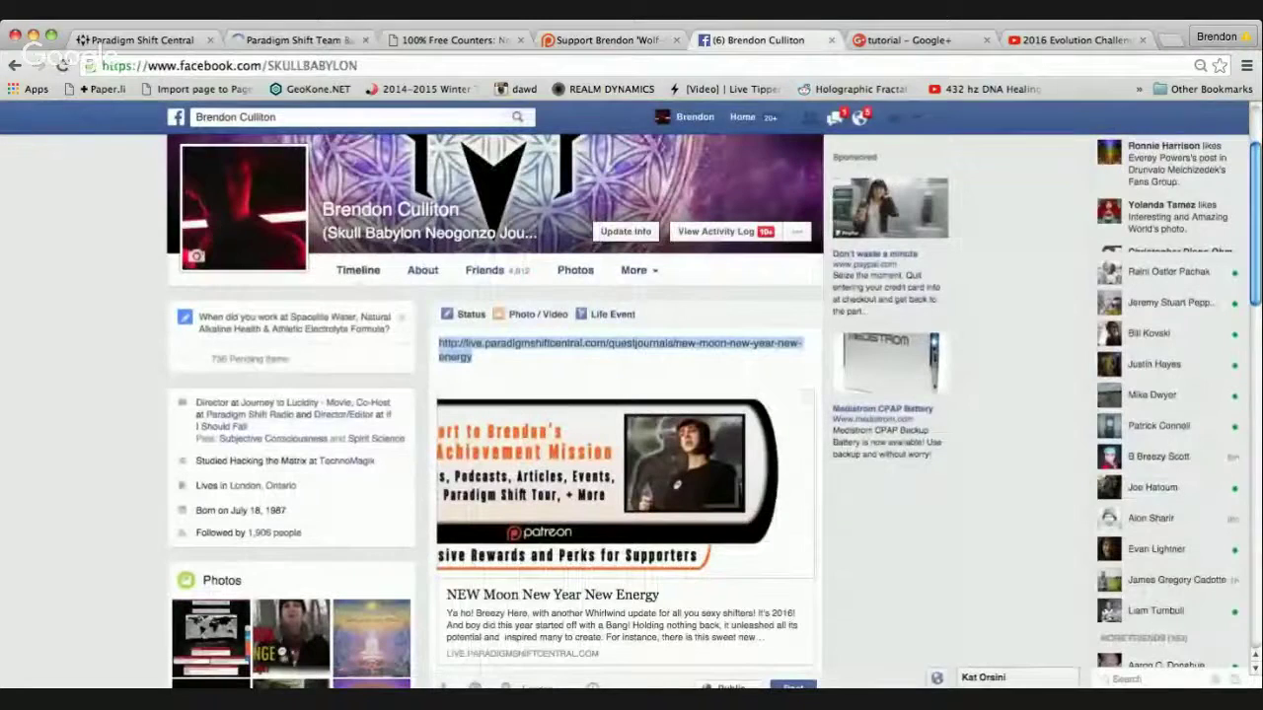
key(super+r)
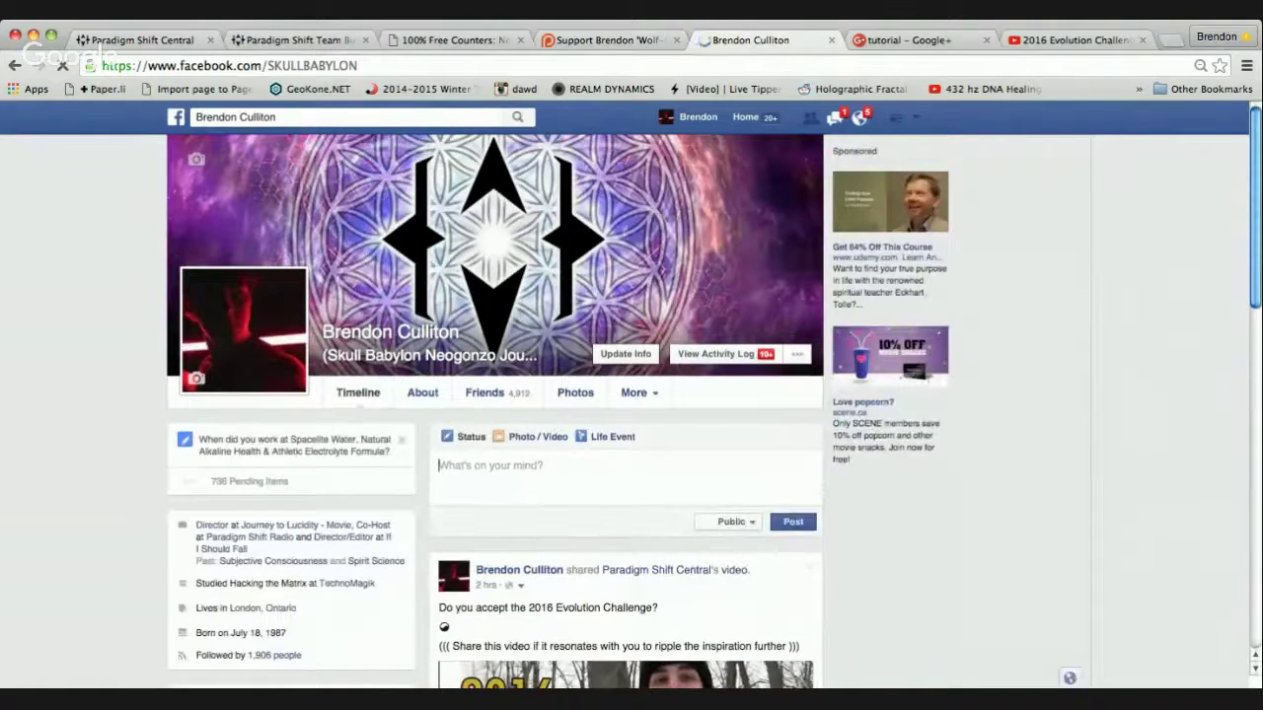
text(http://live.paradigmshiftcentral.com/centralnews/paradigm-shift-team-building-hangout-jan-7th-2016)
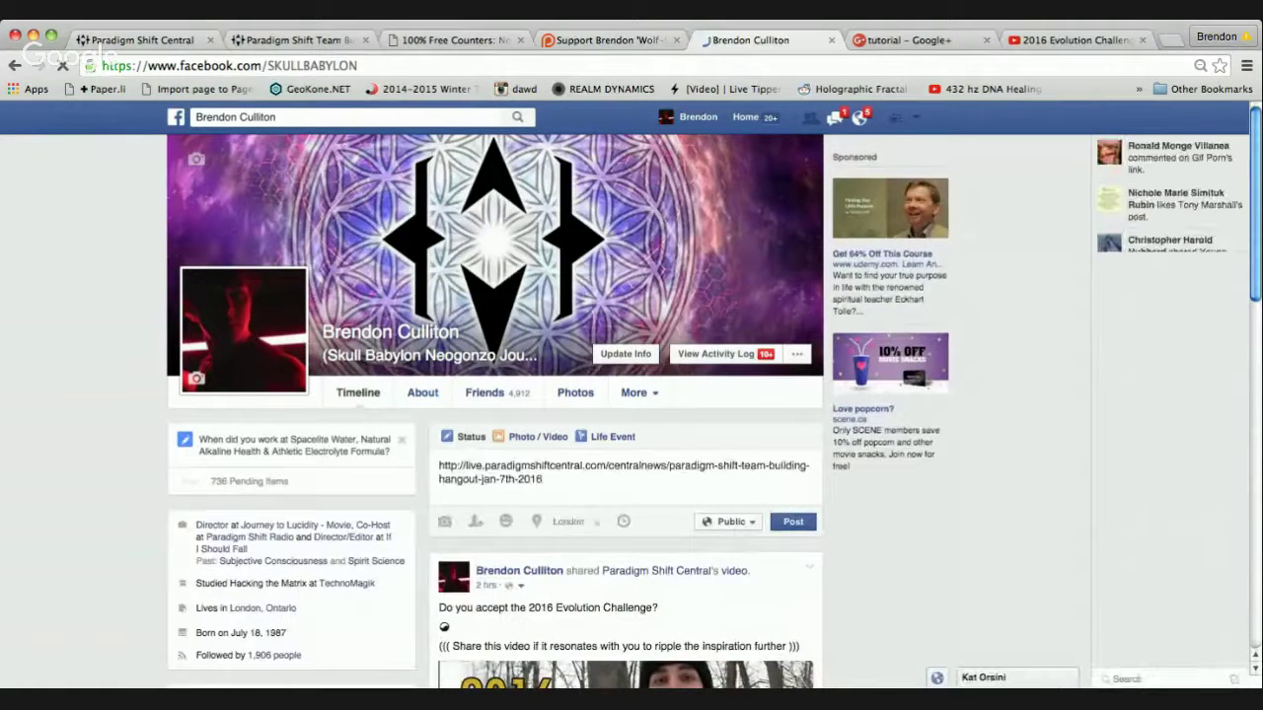
scroll(632, 410, down, 1)
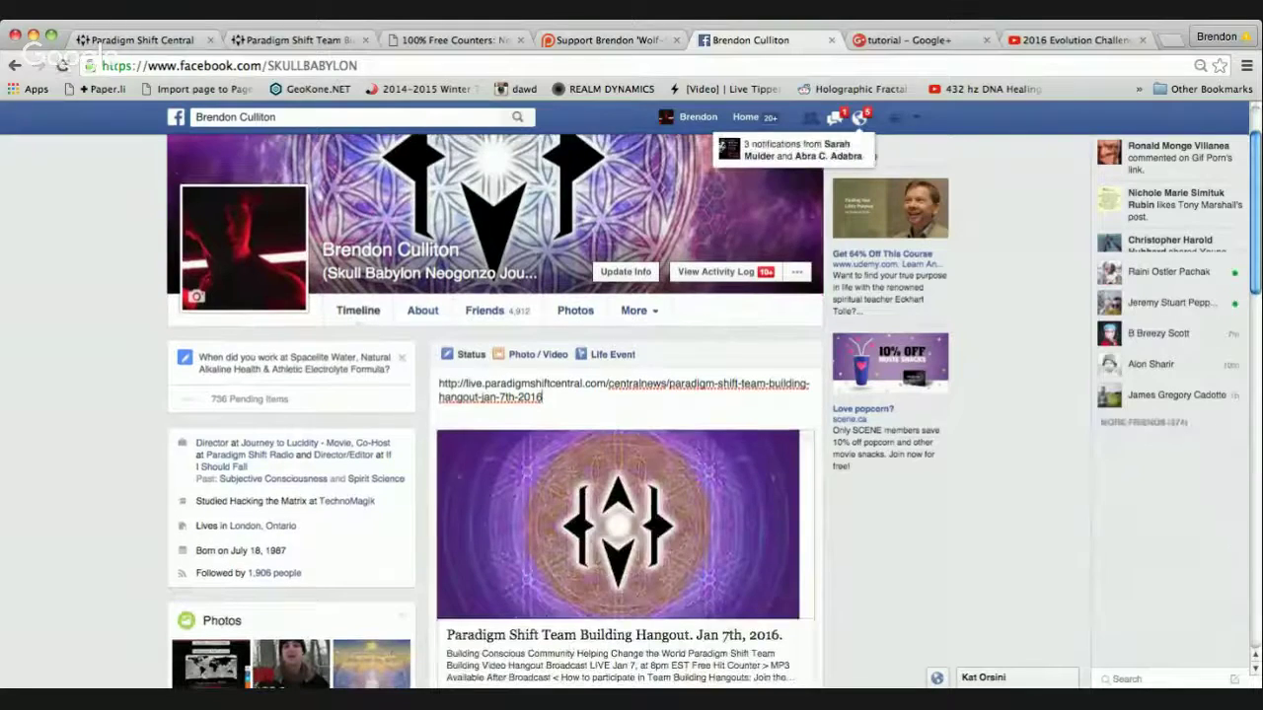
scroll(631, 410, down, 1)
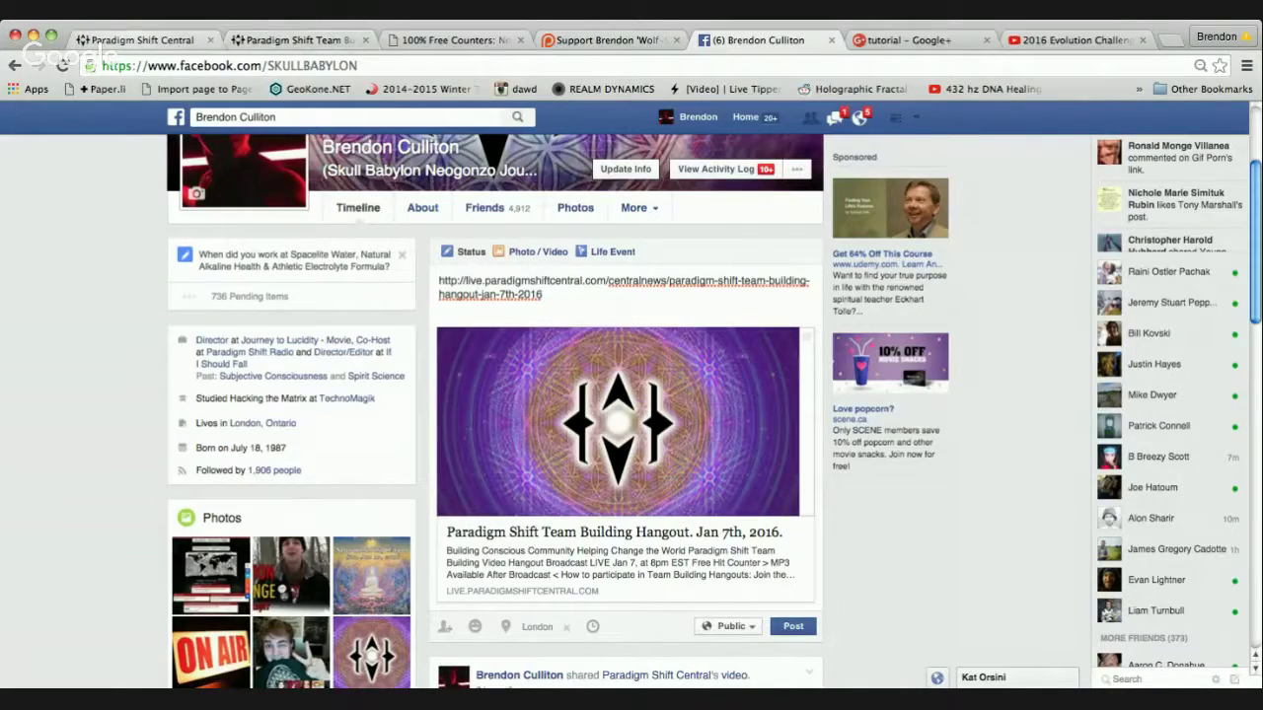
- Return to the Team Building Hangout article on Paradigm Shift Central and examine the latest-post boxes and the row of article category links
click(143, 41)
click(298, 41)
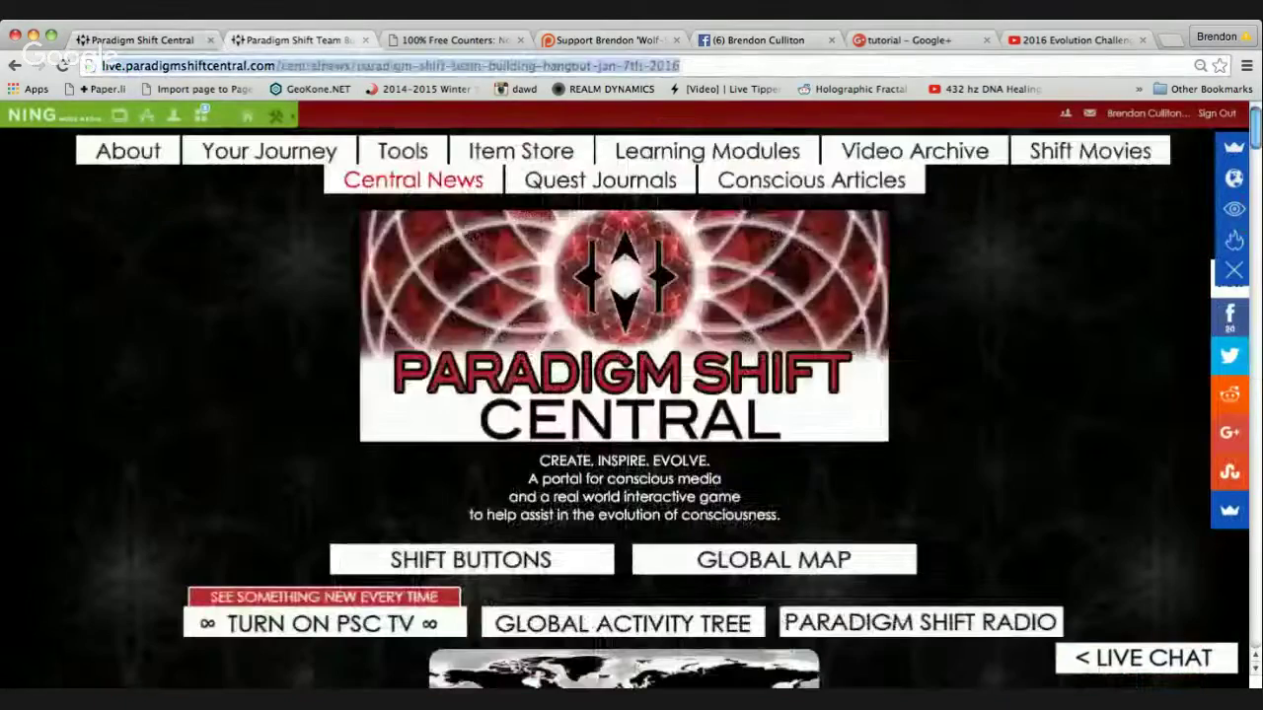
scroll(632, 405, down, 10)
scroll(631, 404, down, 5)
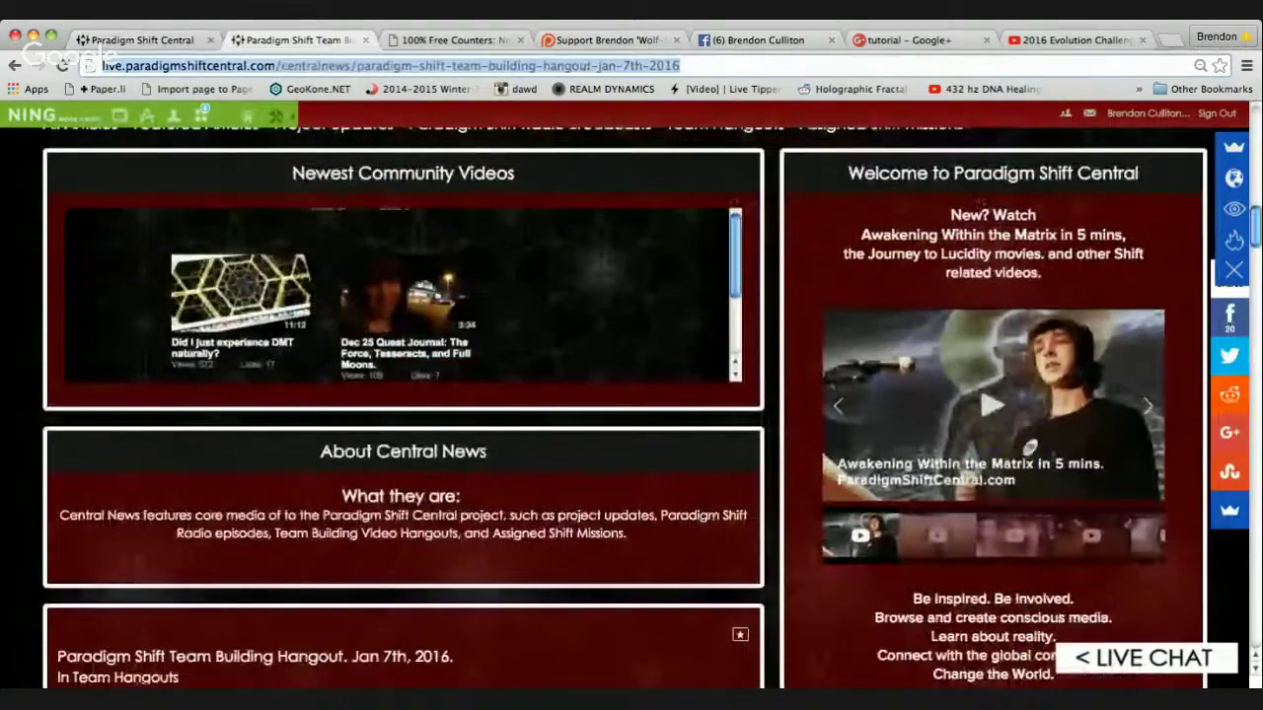
scroll(632, 405, up, 5)
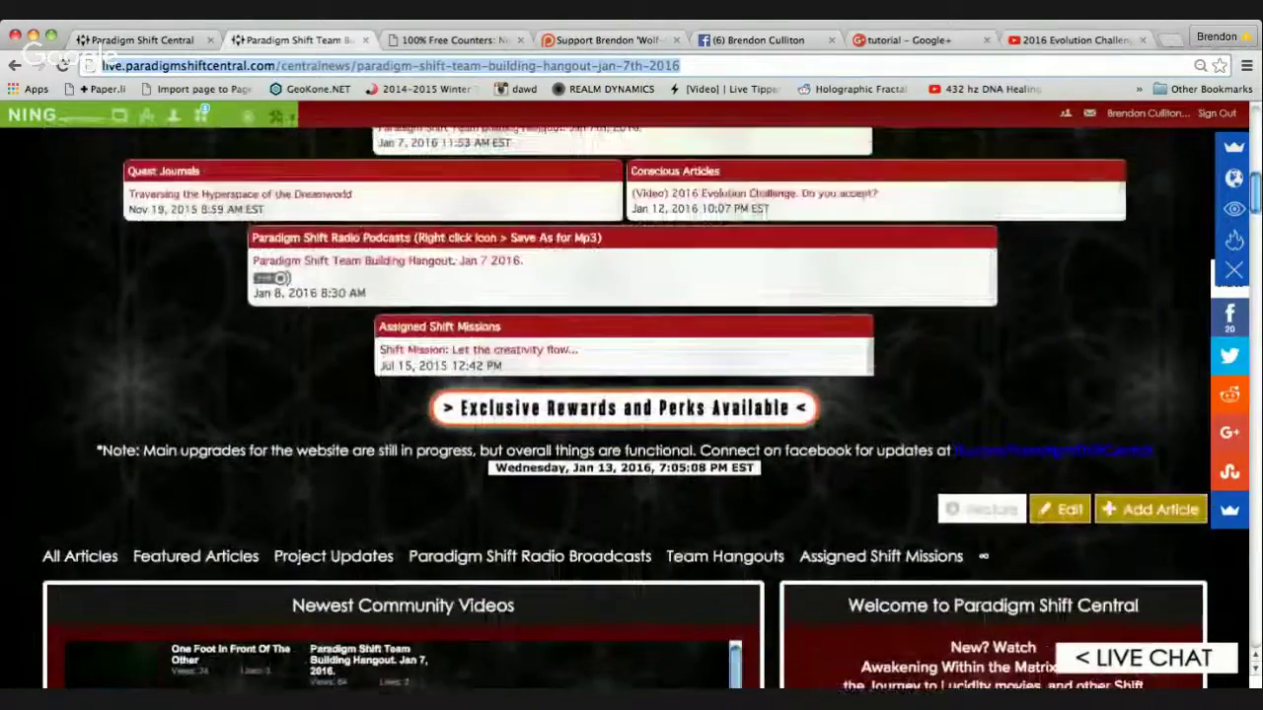
scroll(632, 405, up, 1)
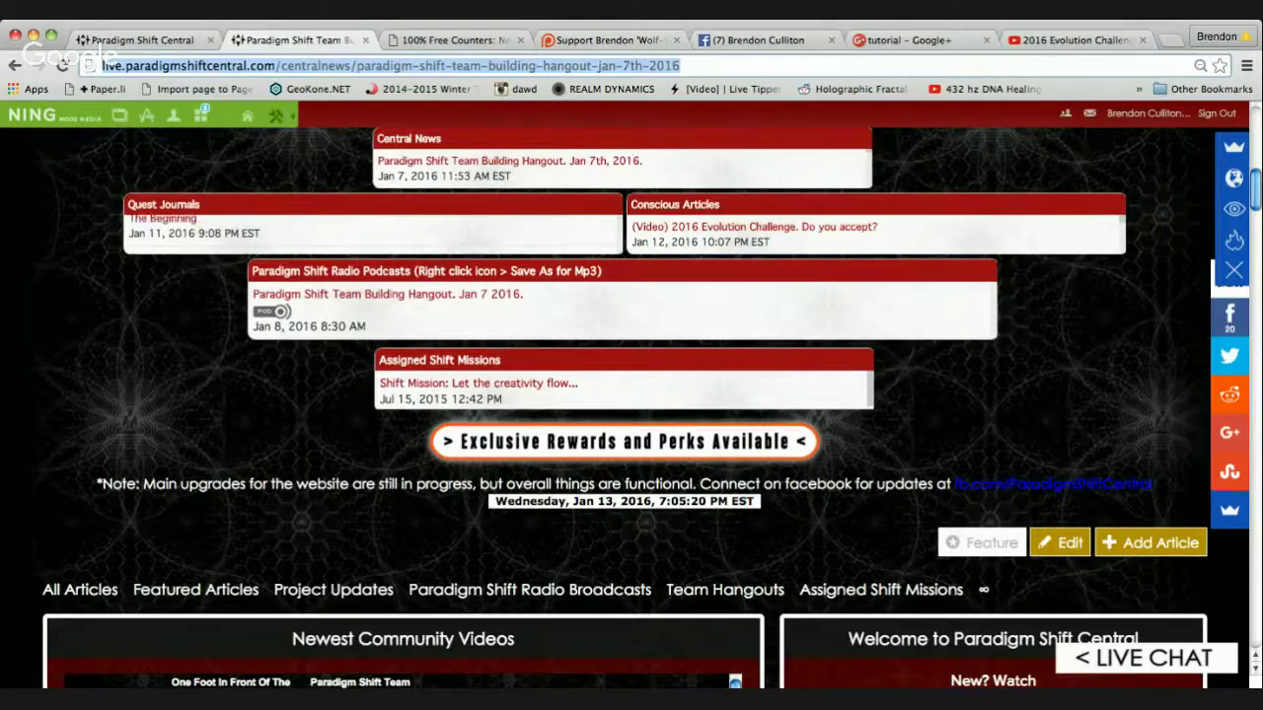
scroll(632, 405, up, 1)
scroll(631, 405, down, 5)
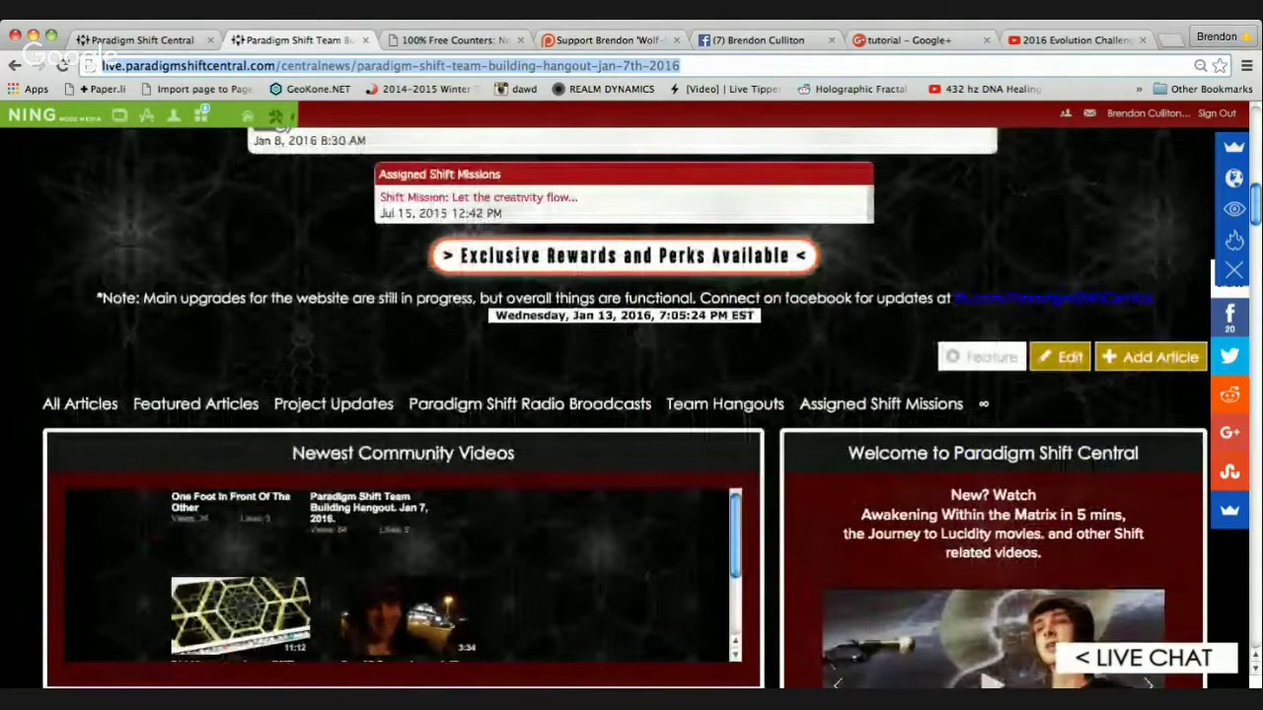
scroll(631, 404, down, 2)
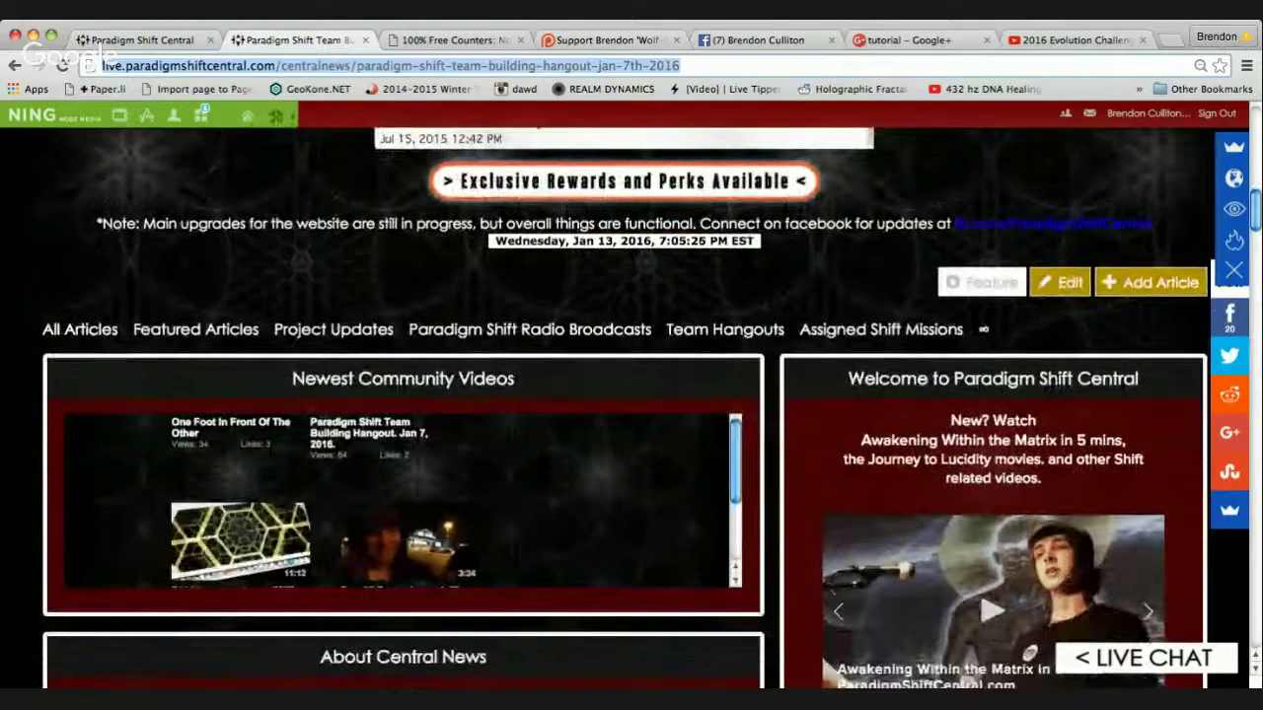
drag(42, 329, 986, 332)
click(987, 332)
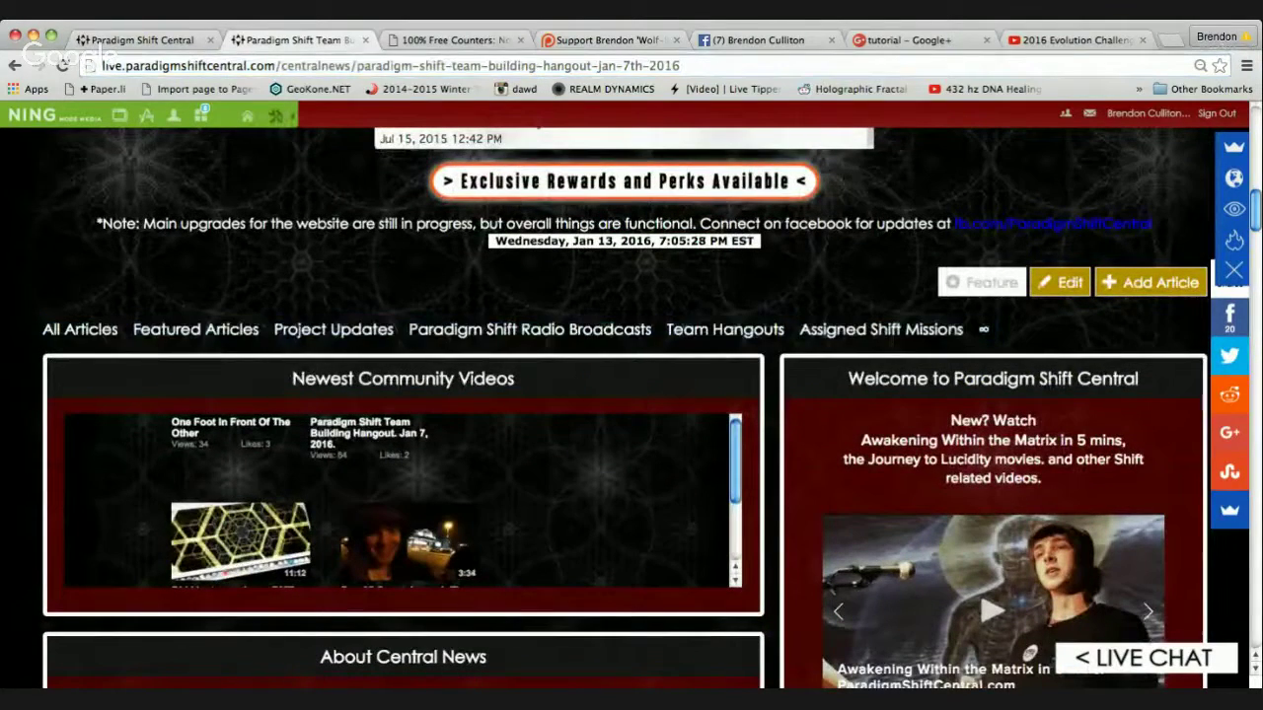
scroll(632, 405, down, 3)
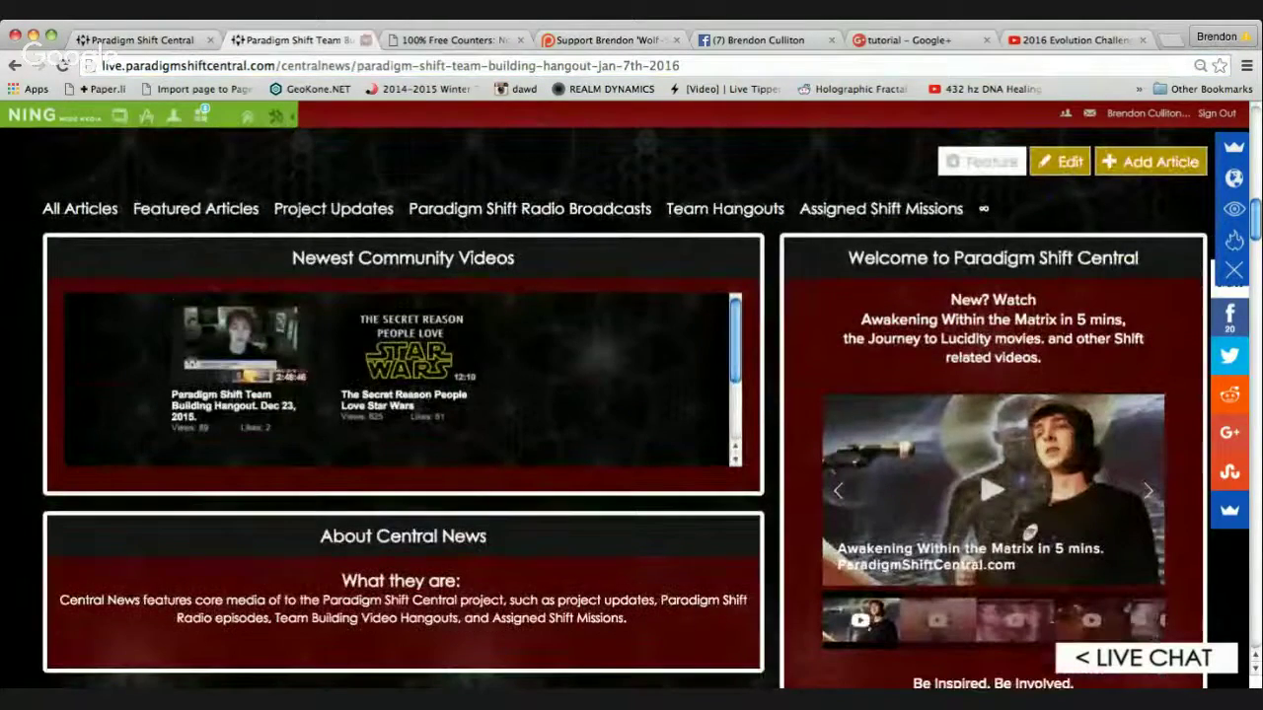
- Switch to Facebook, search for "ce", open the Paradigm Shift Central website page and look through its recent posts
click(758, 40)
click(325, 117)
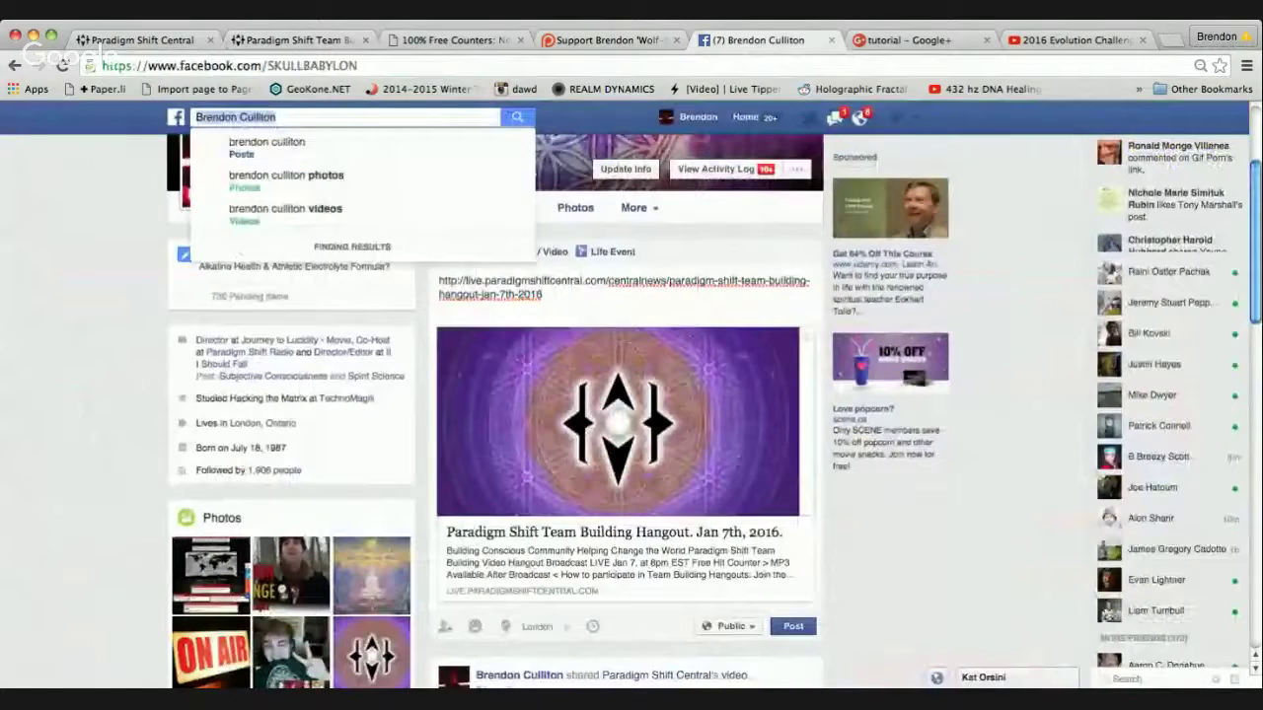
text(ce)
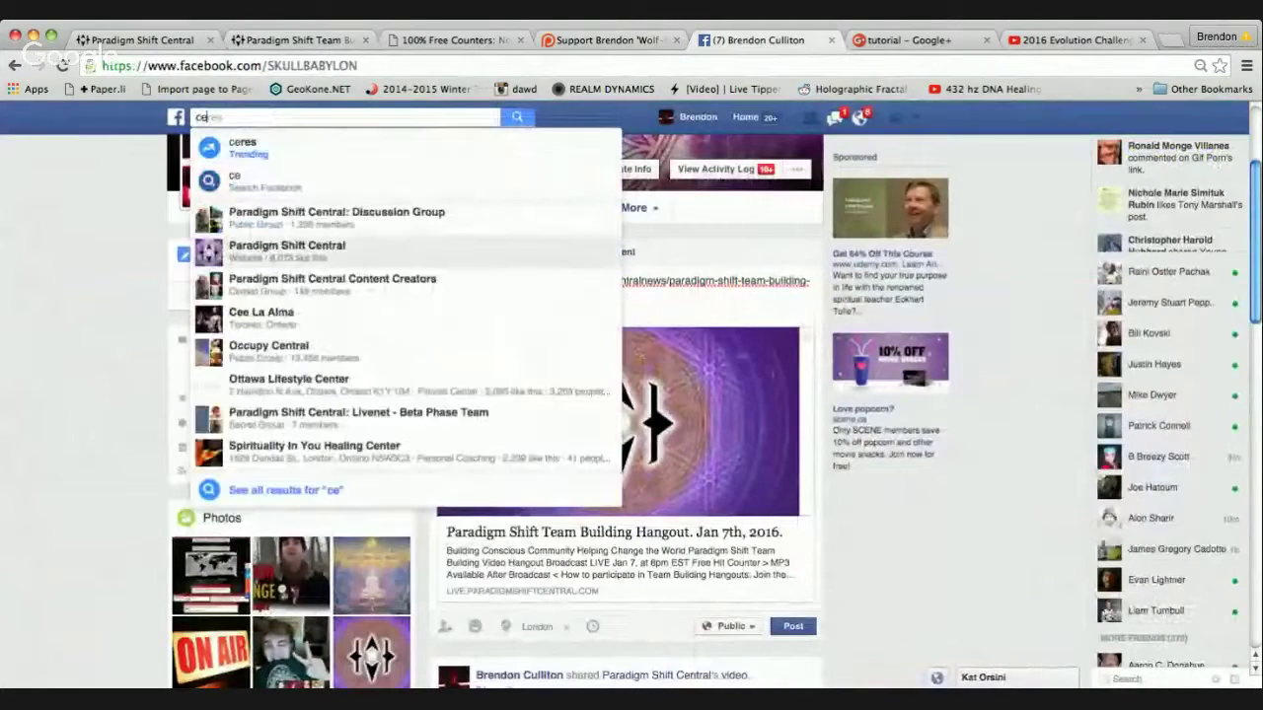
key(Return)
key(Return)
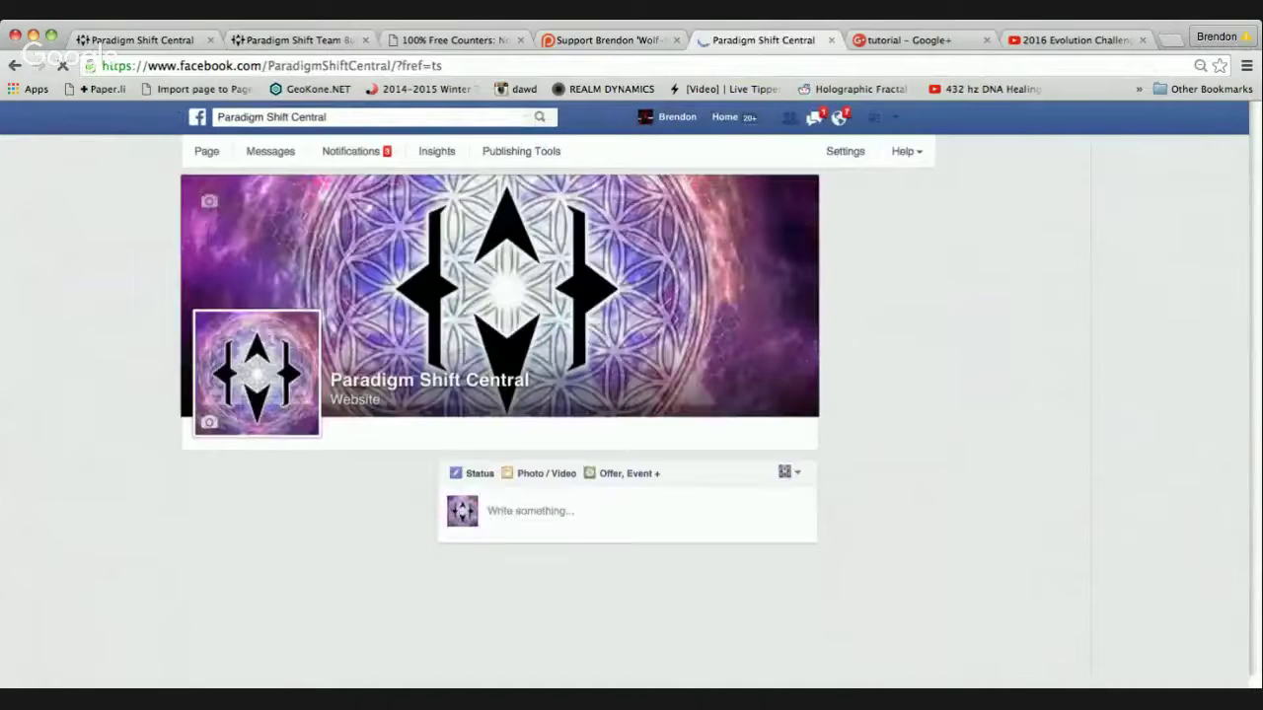
scroll(500, 424, down, 3)
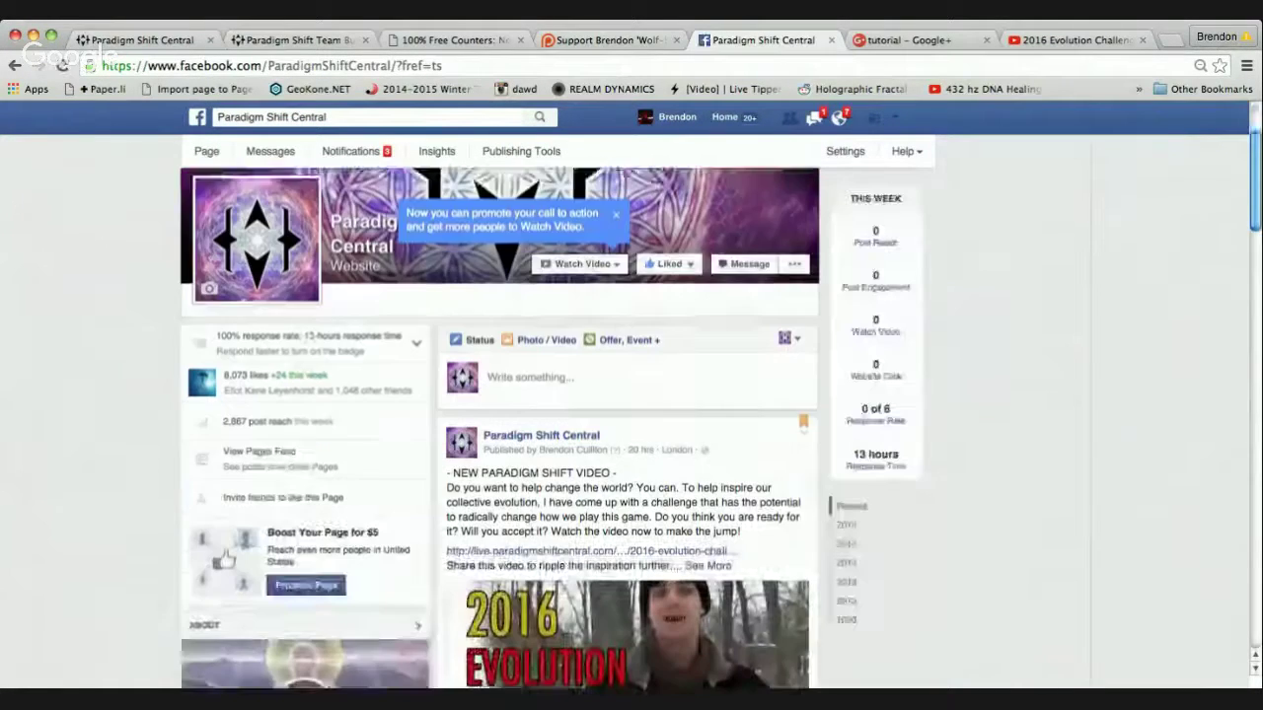
scroll(499, 425, down, 1)
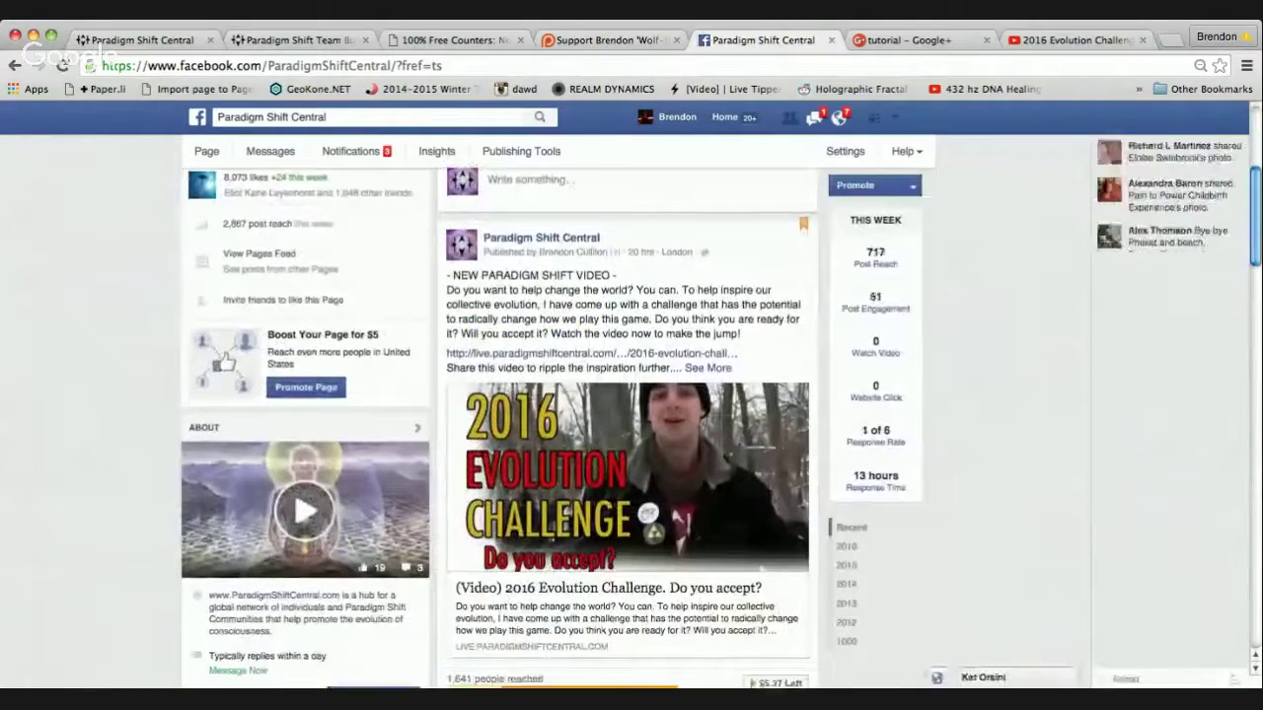
scroll(499, 425, down, 5)
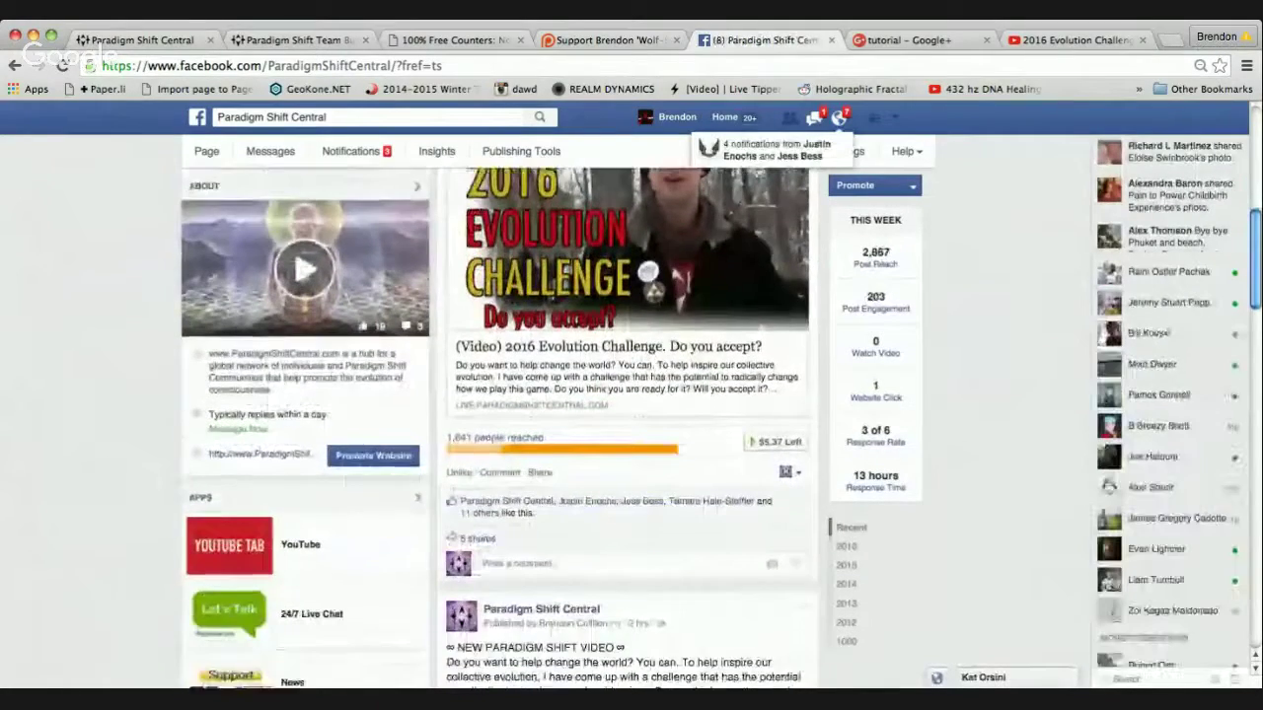
scroll(499, 425, down, 10)
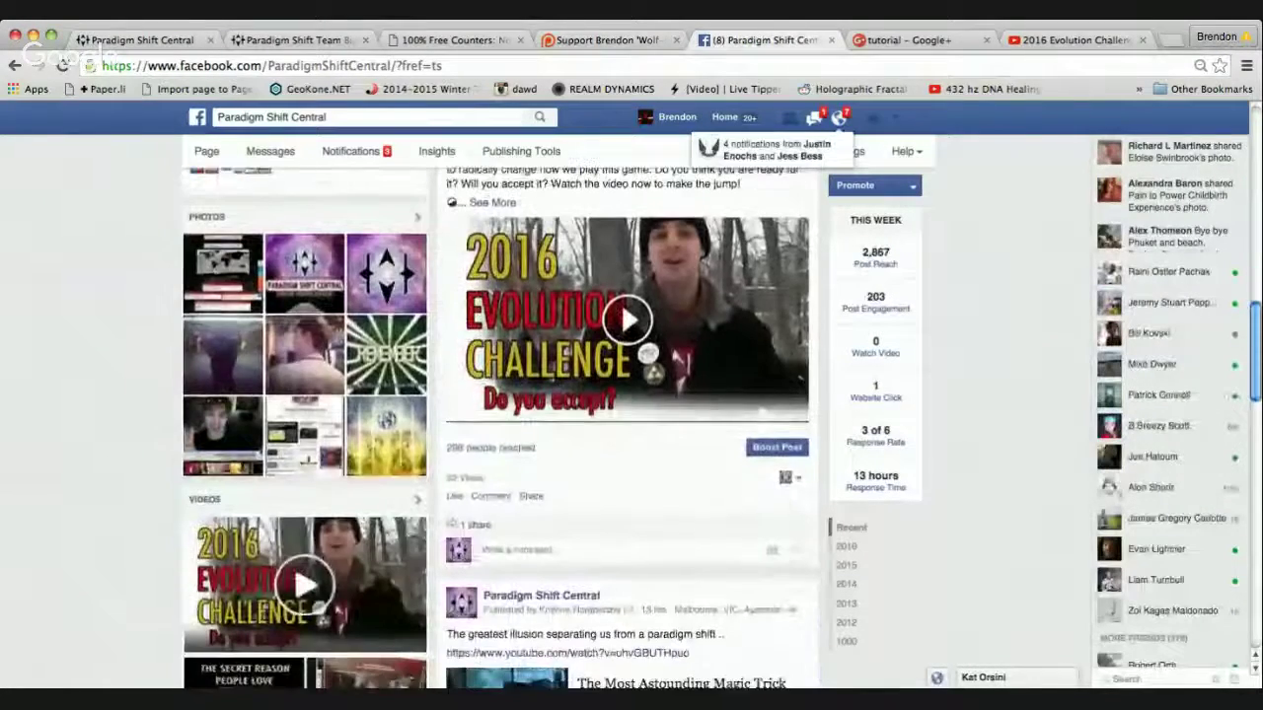
- Go back to the Team Building Hangout article and review its content, the latest-post boxes and the visitor map above it
click(296, 39)
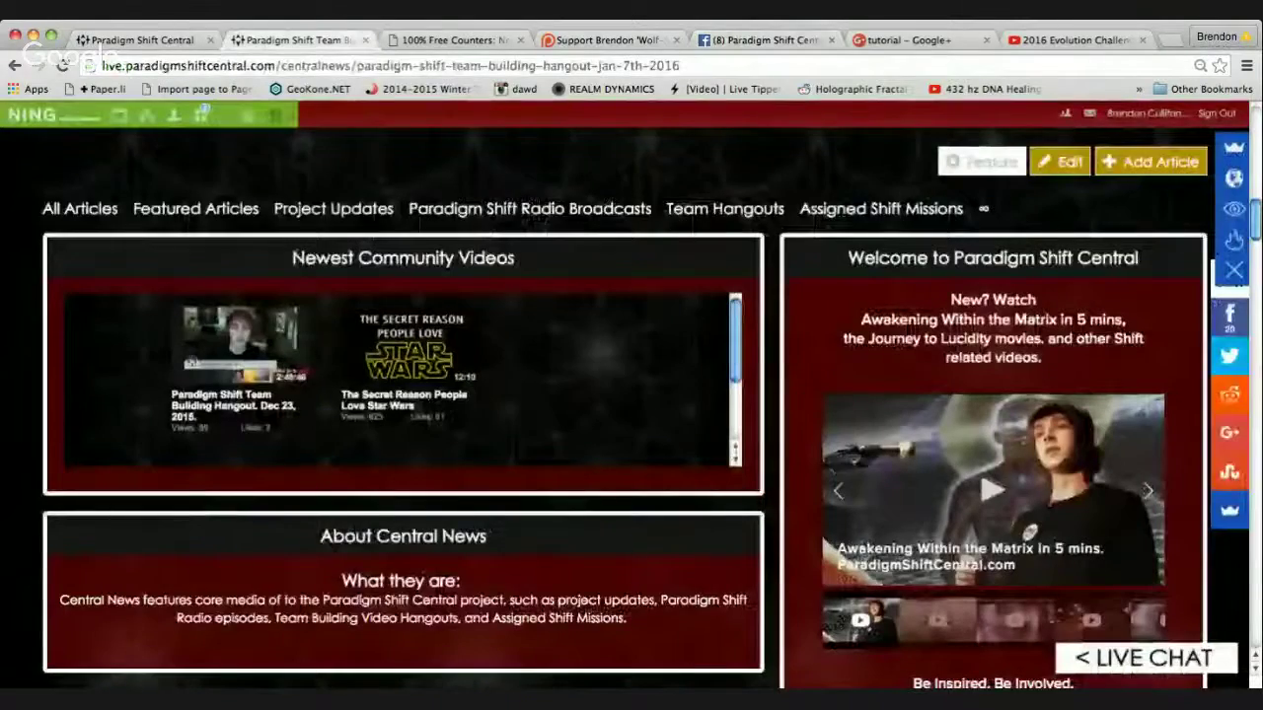
scroll(632, 395, down, 7)
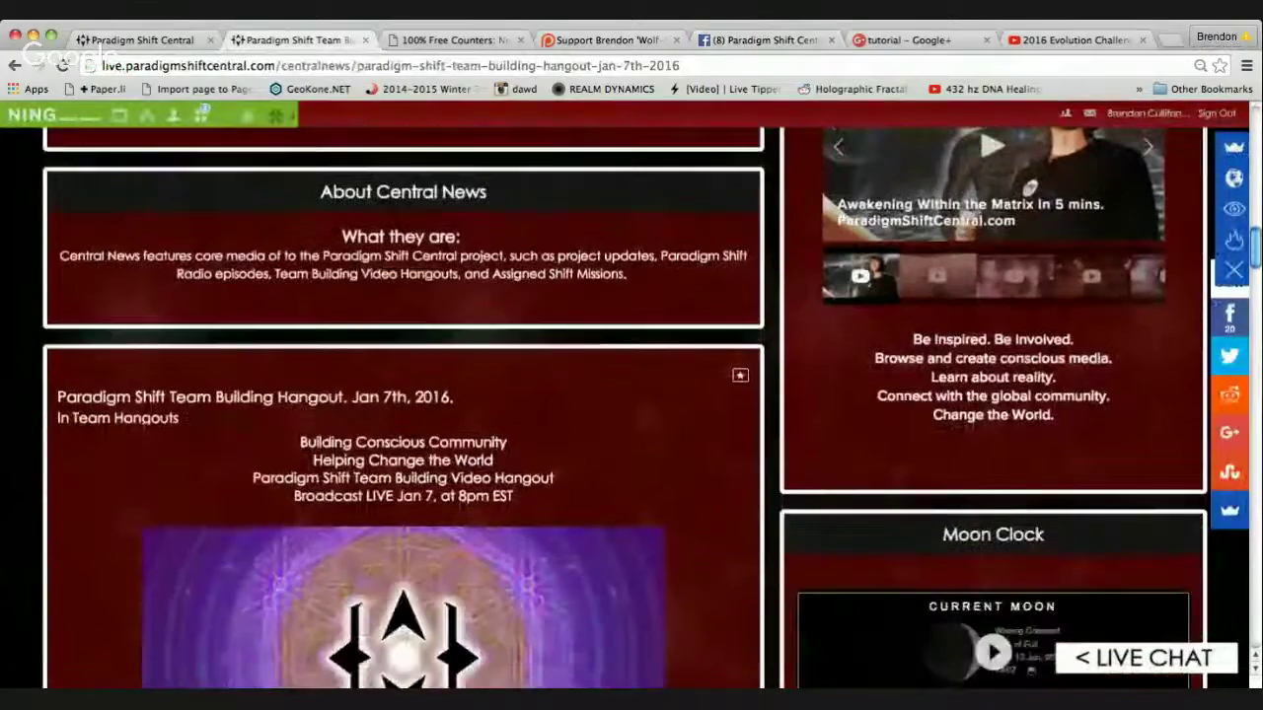
scroll(631, 394, down, 3)
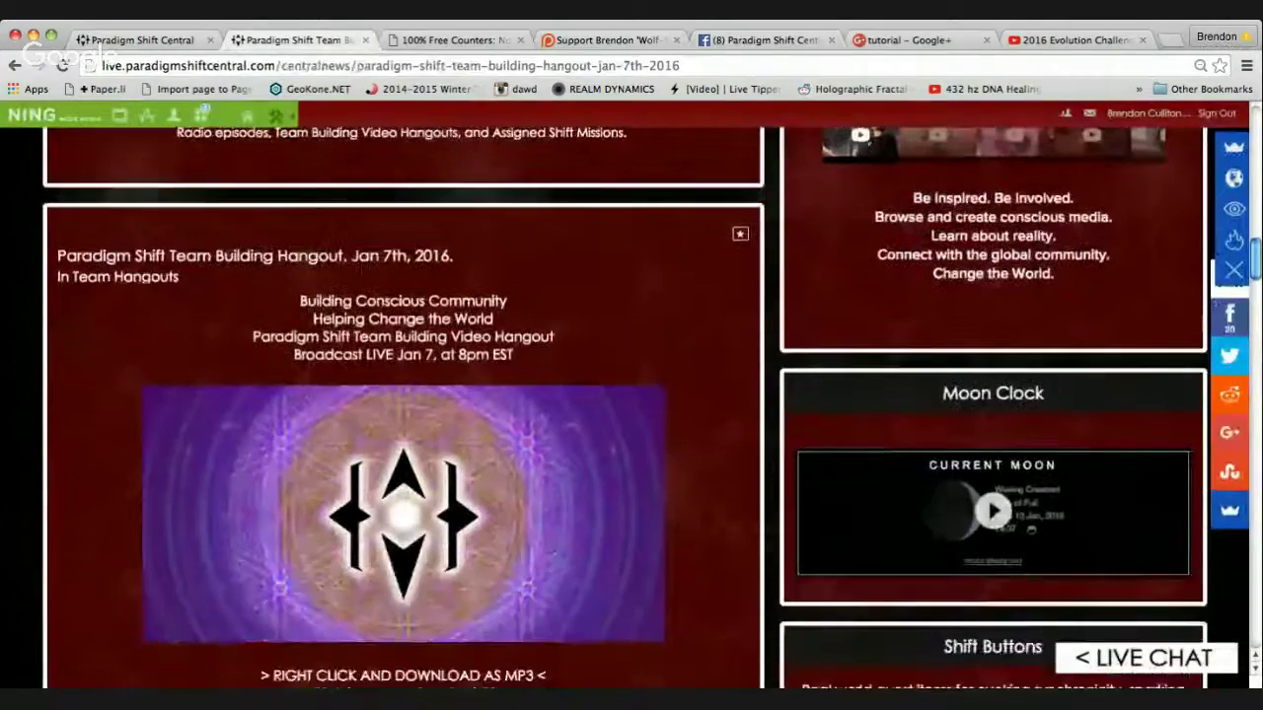
scroll(632, 395, up, 14)
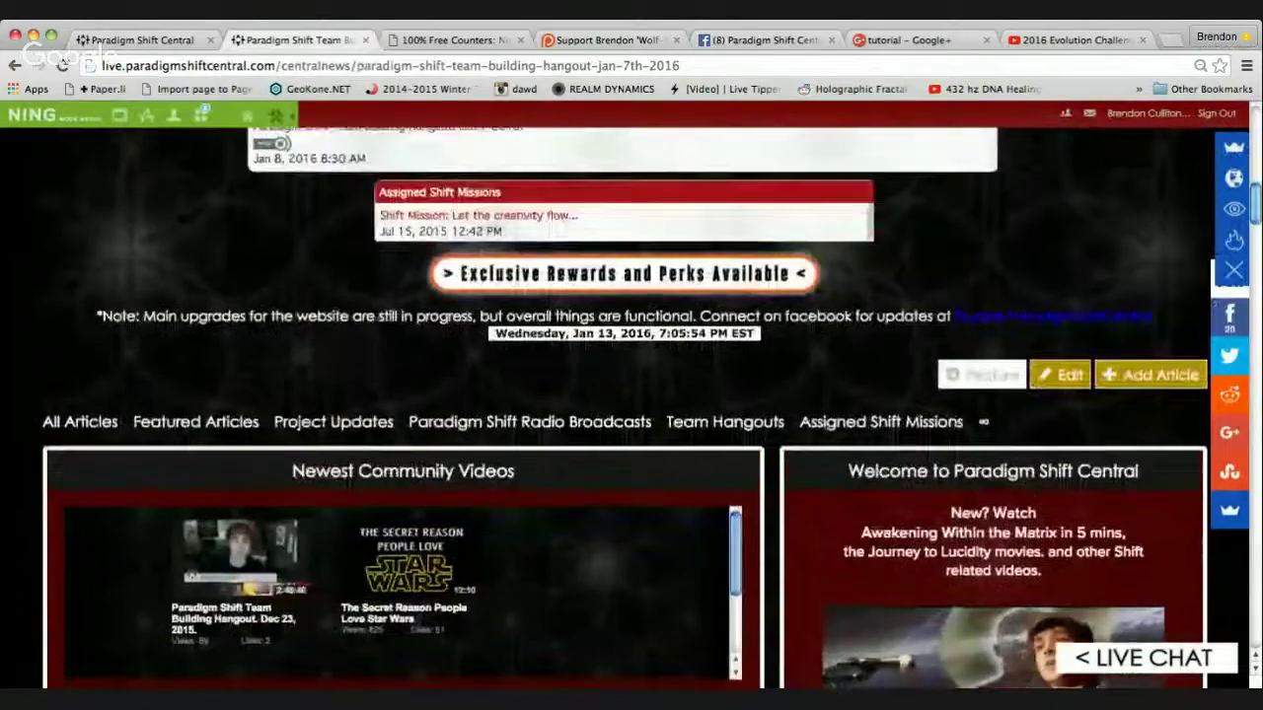
scroll(632, 395, up, 8)
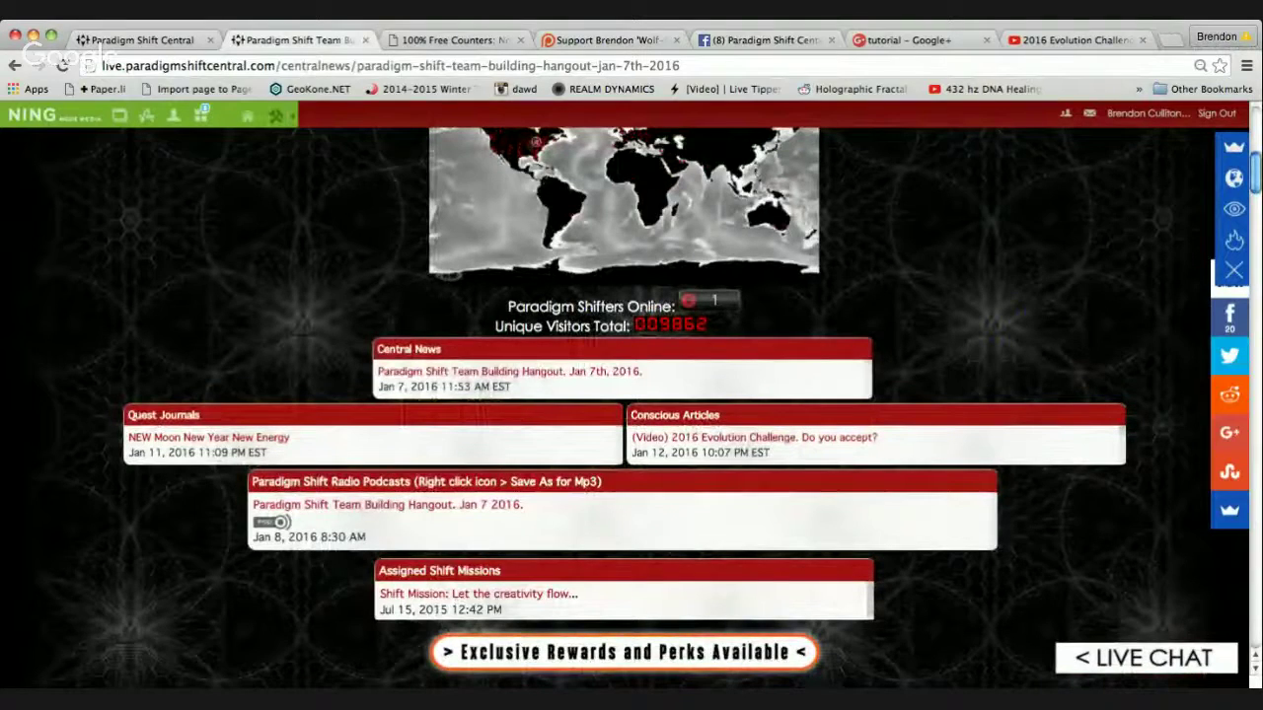
scroll(632, 395, down, 1)
scroll(631, 395, up, 2)
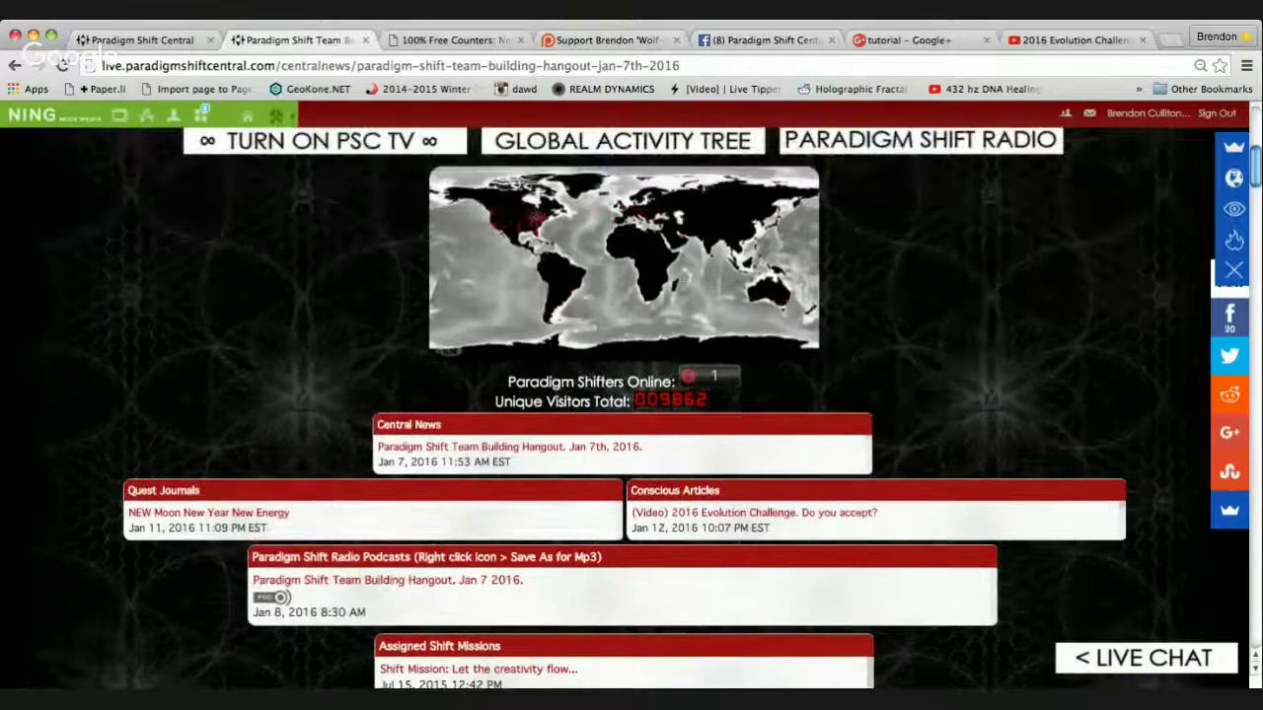